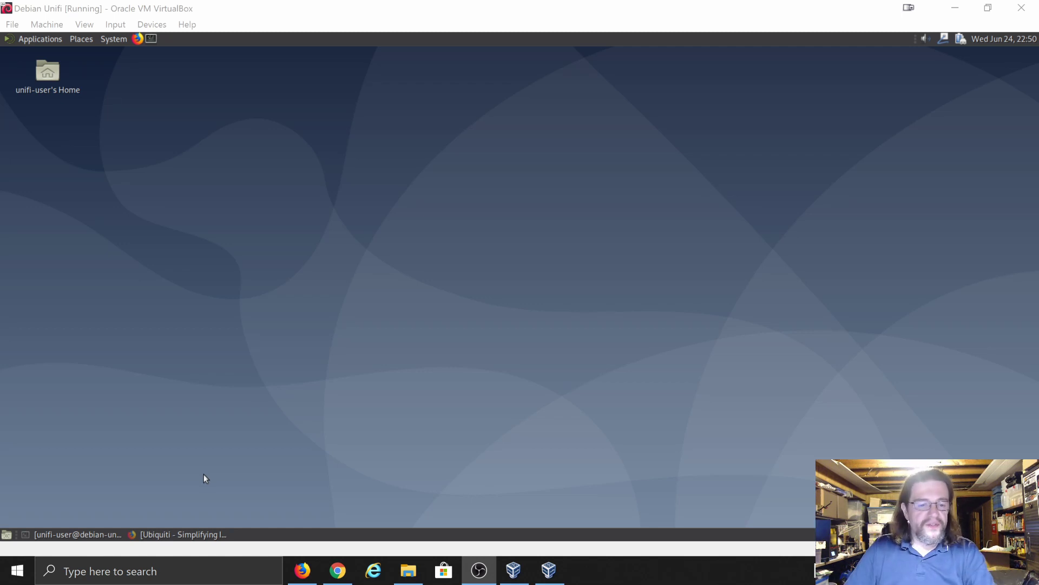
- Restore the Firefox 'Ubiquiti - Simplifying IT' window from the Debian bottom panel
left_click(186, 535)
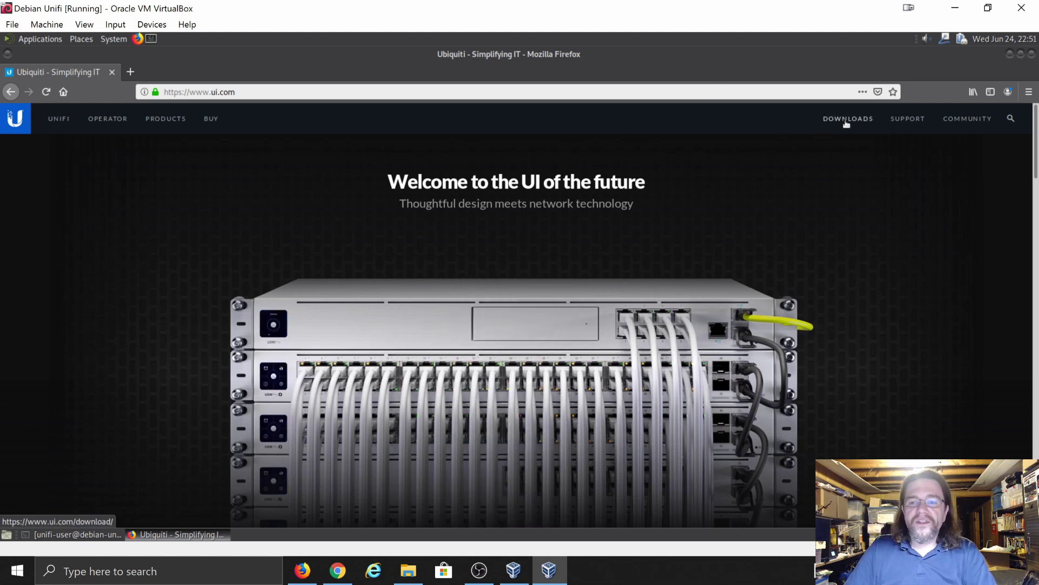
- Open the Ubiquiti DOWNLOADS page from the ui.com header and skim it
left_click(846, 123)
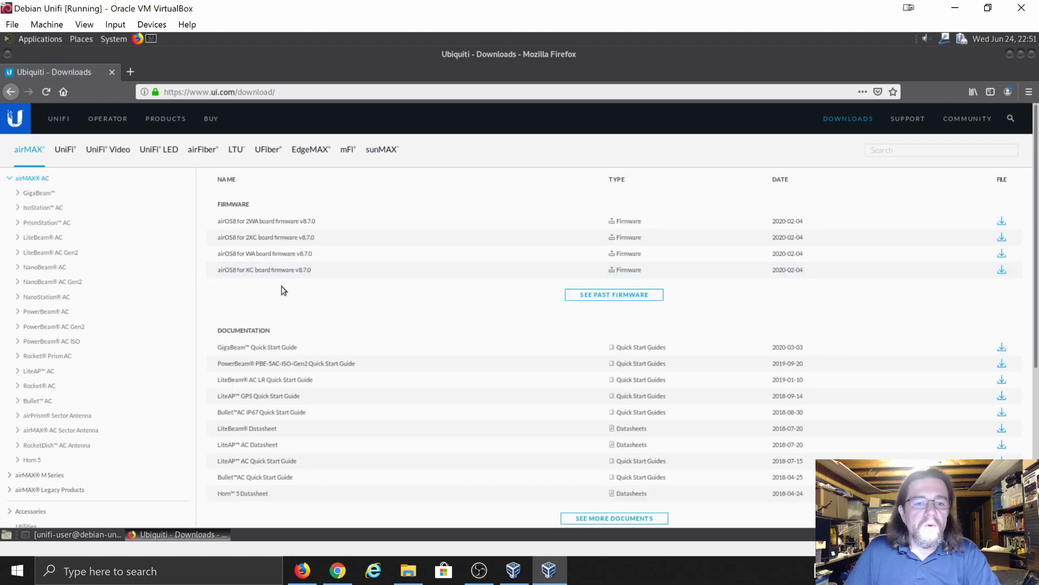
scroll(342, 300, "down", 1)
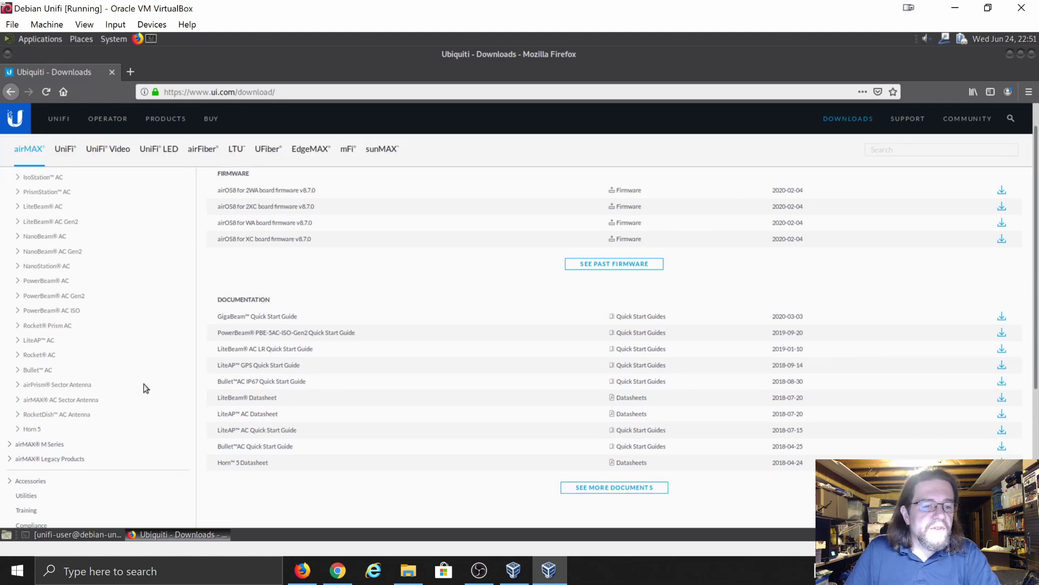
scroll(143, 386, "down", 1)
scroll(144, 384, "up", 1)
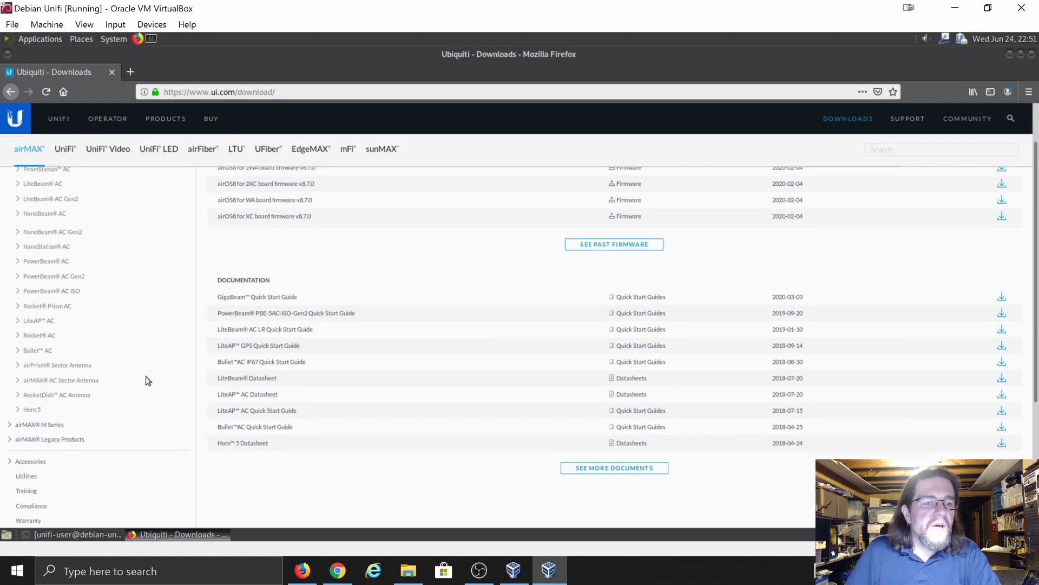
scroll(140, 379, "down", 2)
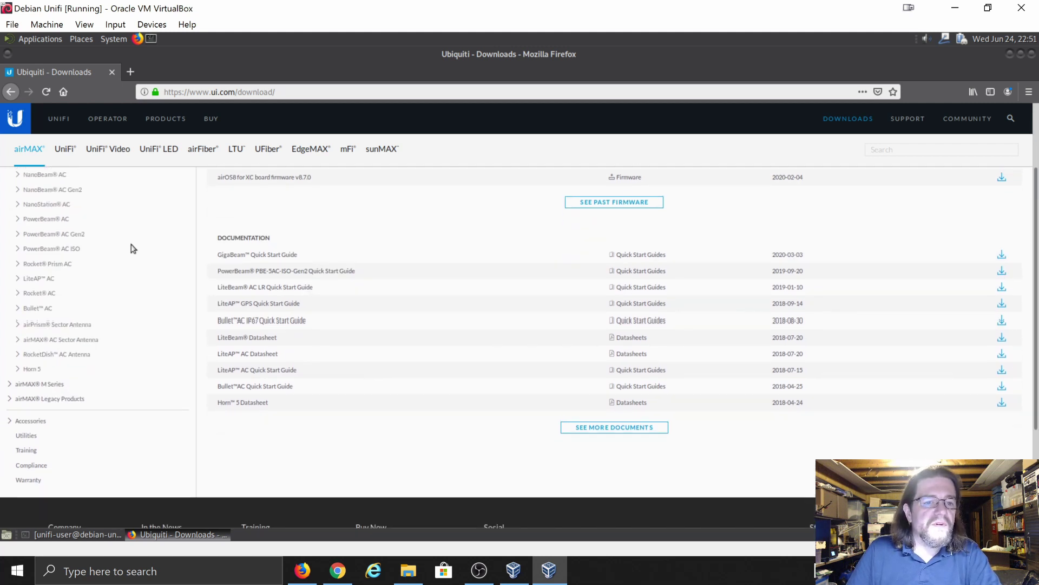
scroll(132, 248, "up", 2)
- Show the UniFi downloads and scroll to the SOFTWARE section with Network Controller 5.13.29
left_click(66, 154)
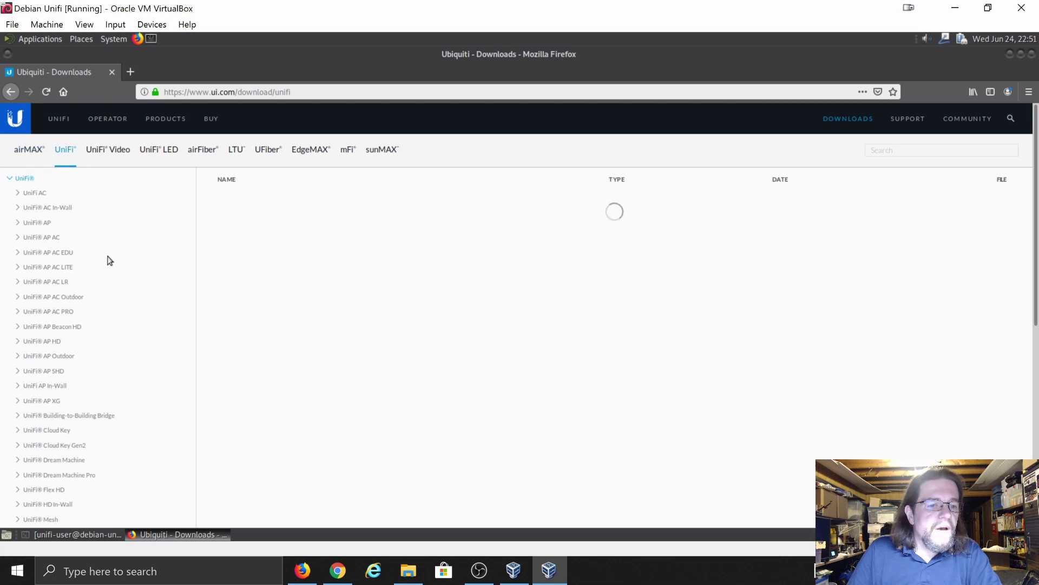
scroll(110, 261, "down", 4)
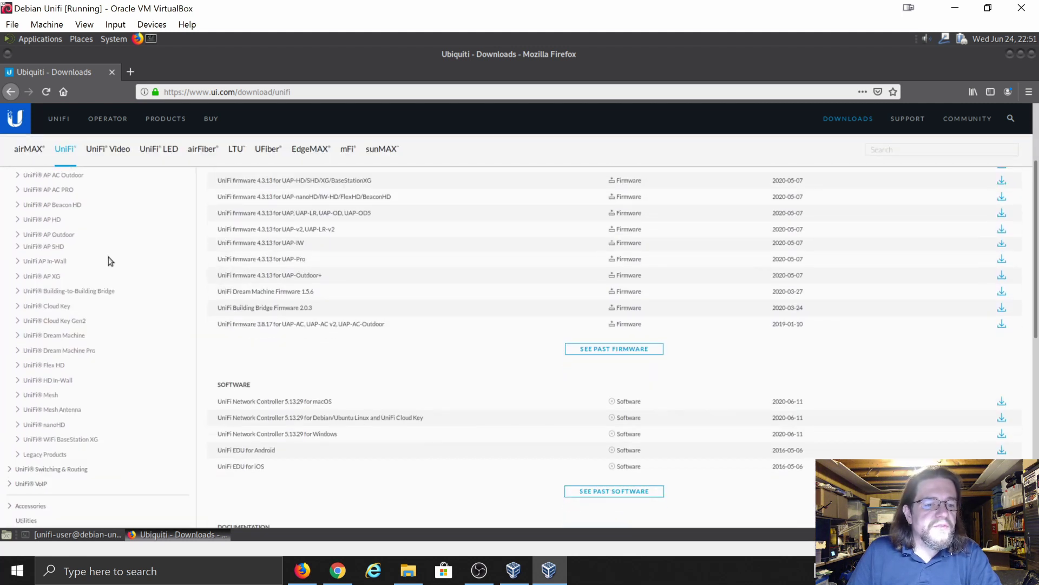
scroll(109, 261, "down", 1)
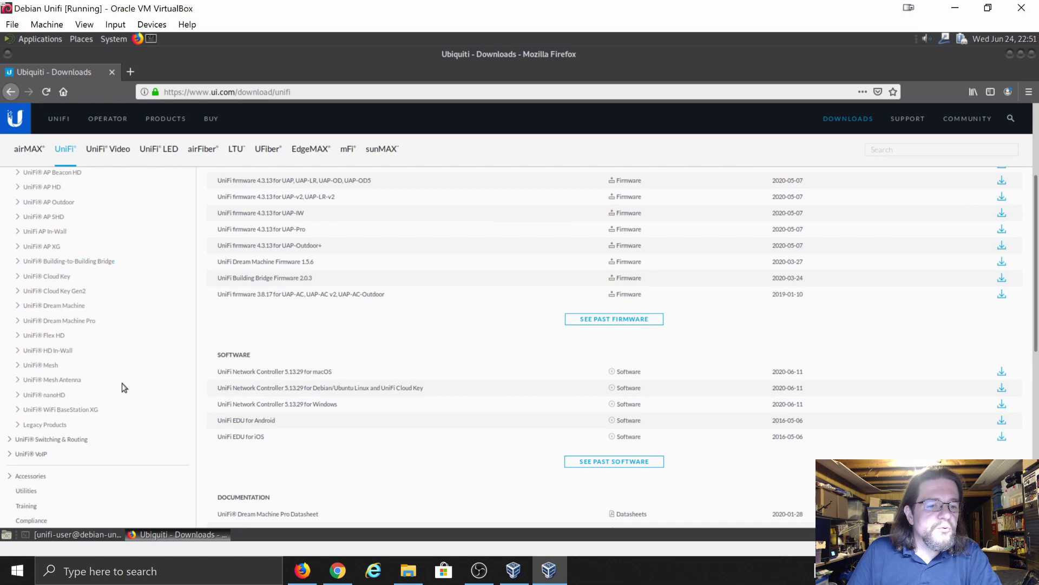
scroll(122, 382, "down", 1)
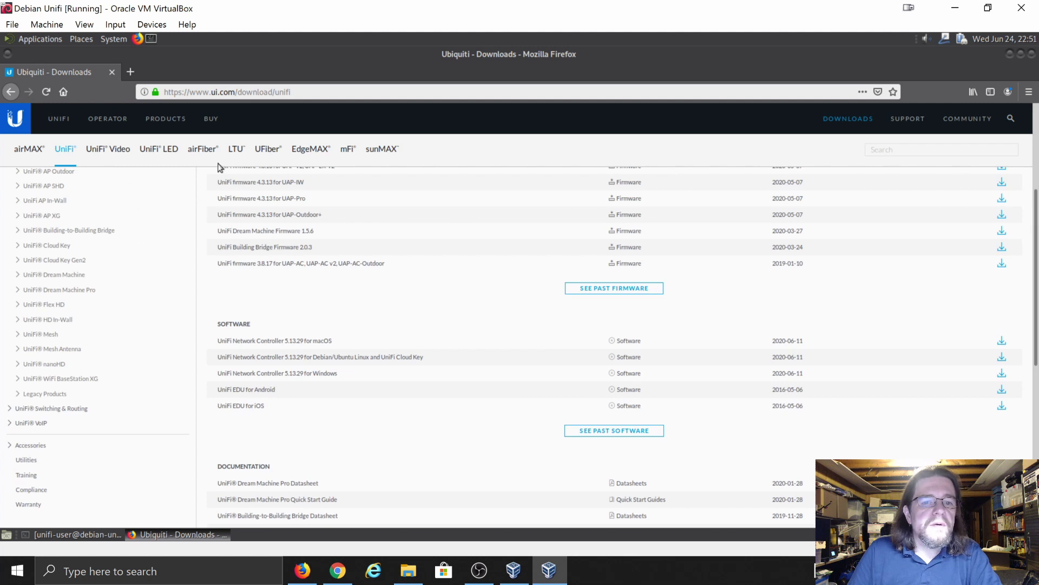
scroll(163, 295, "down", 3)
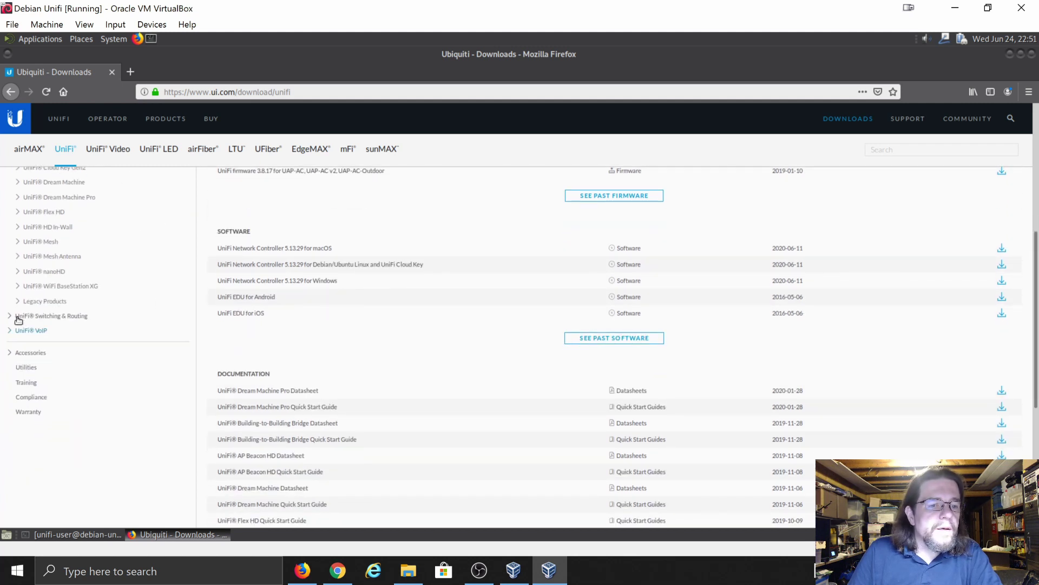
- Switch to UniFi Switching & Routing and scroll to the Network Controller 5.13.29 Debian/Ubuntu listing
left_click(12, 316)
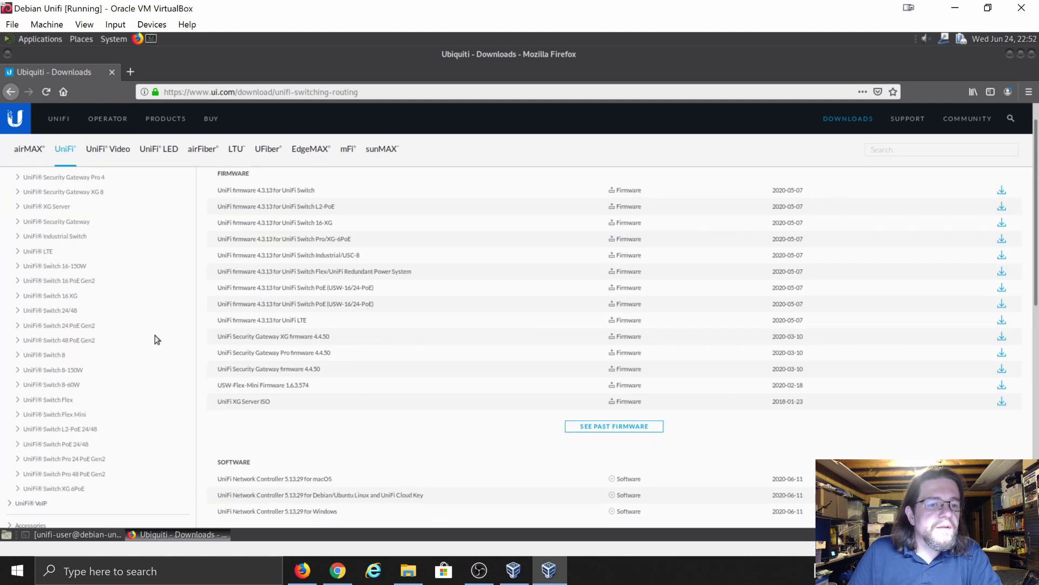
scroll(157, 339, "down", 2)
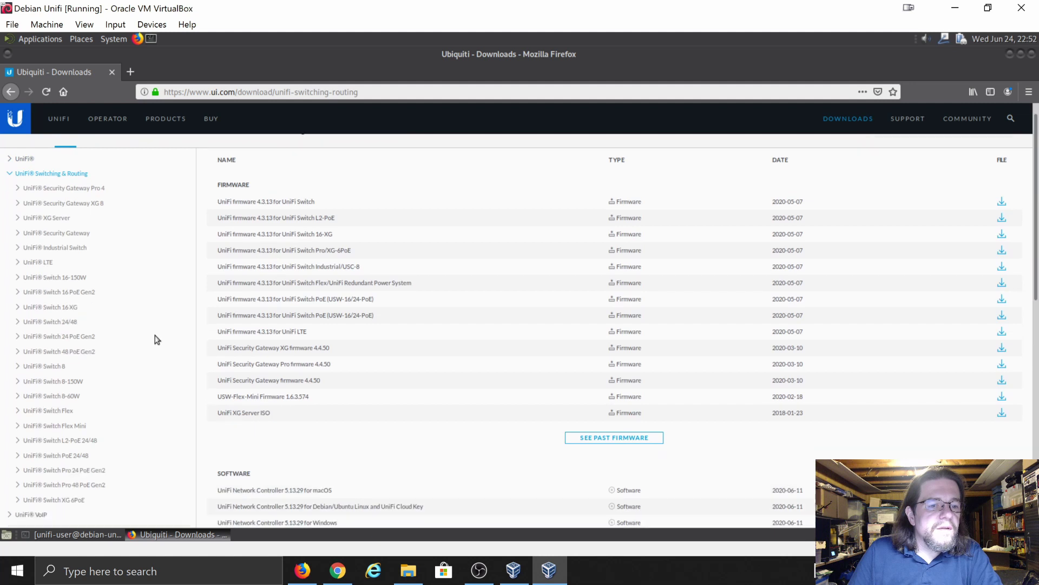
scroll(157, 340, "down", 1)
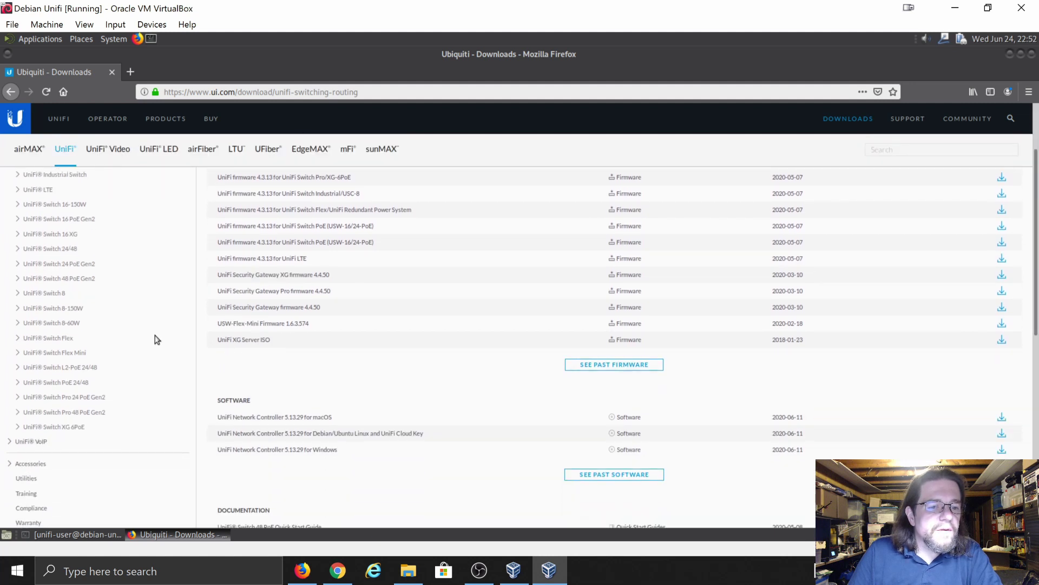
scroll(157, 339, "down", 1)
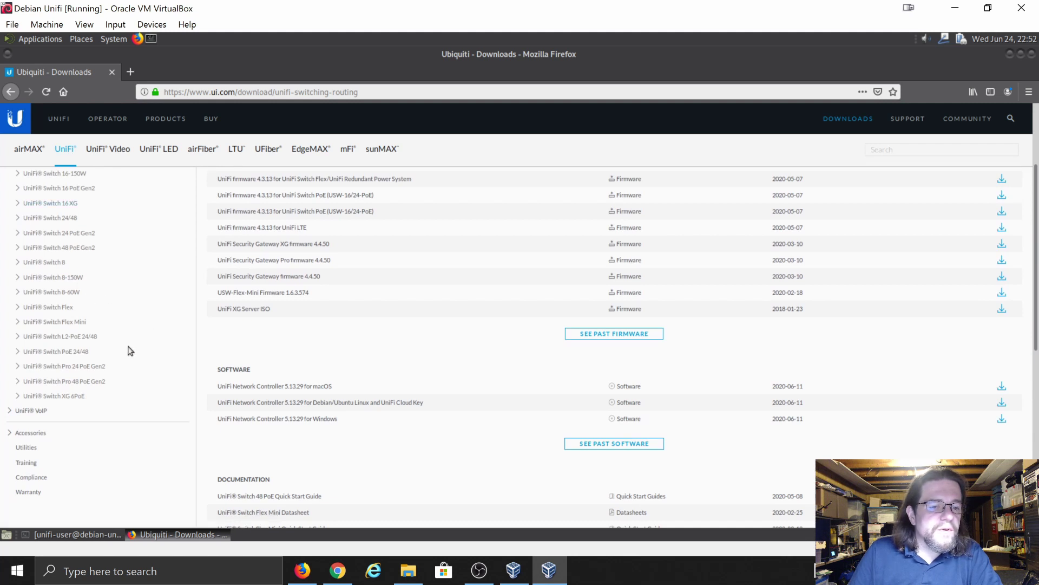
scroll(131, 346, "up", 1)
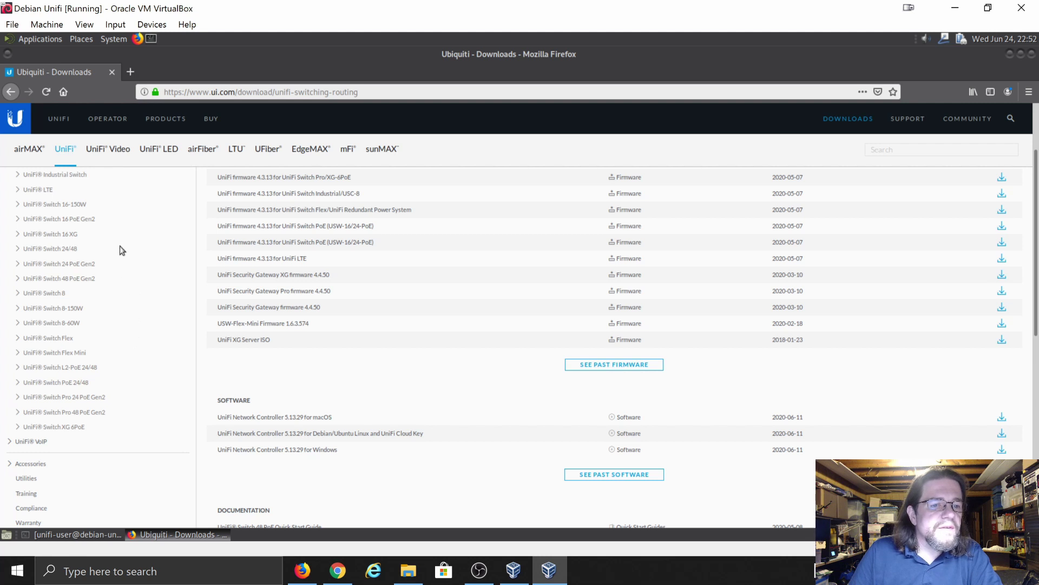
scroll(122, 250, "up", 2)
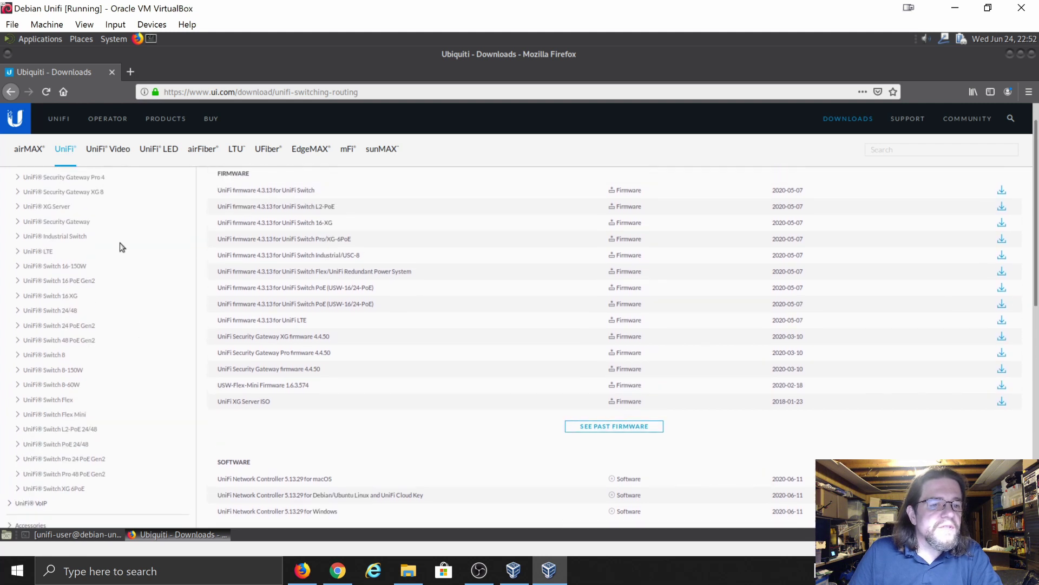
scroll(123, 247, "up", 1)
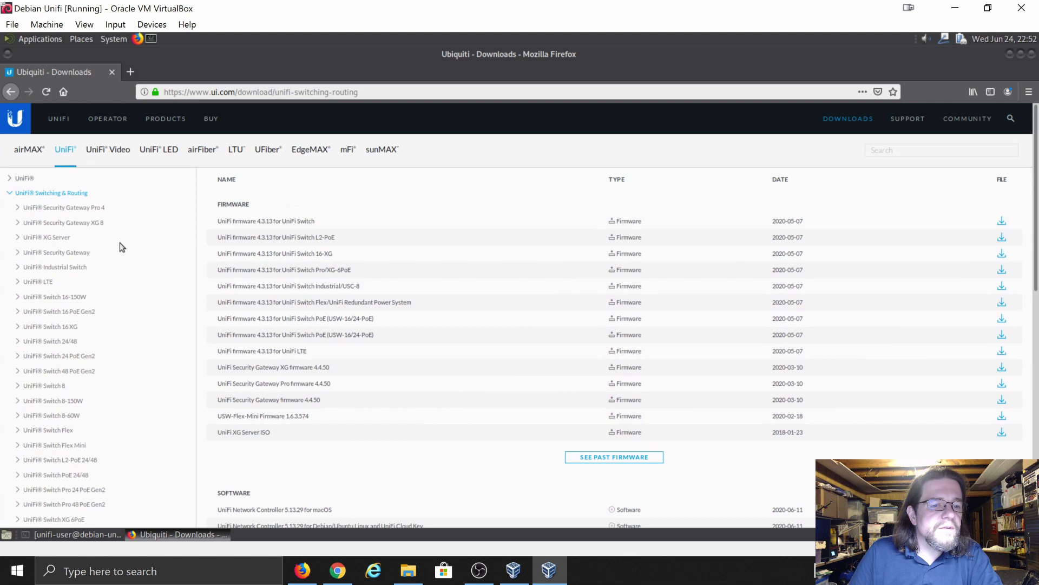
scroll(130, 248, "down", 3)
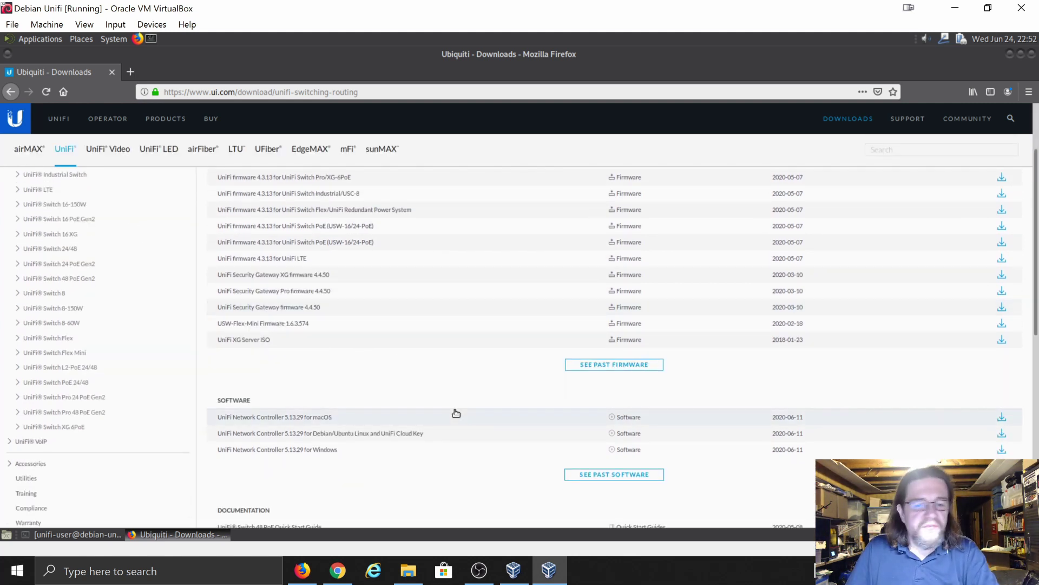
scroll(457, 413, "down", 1)
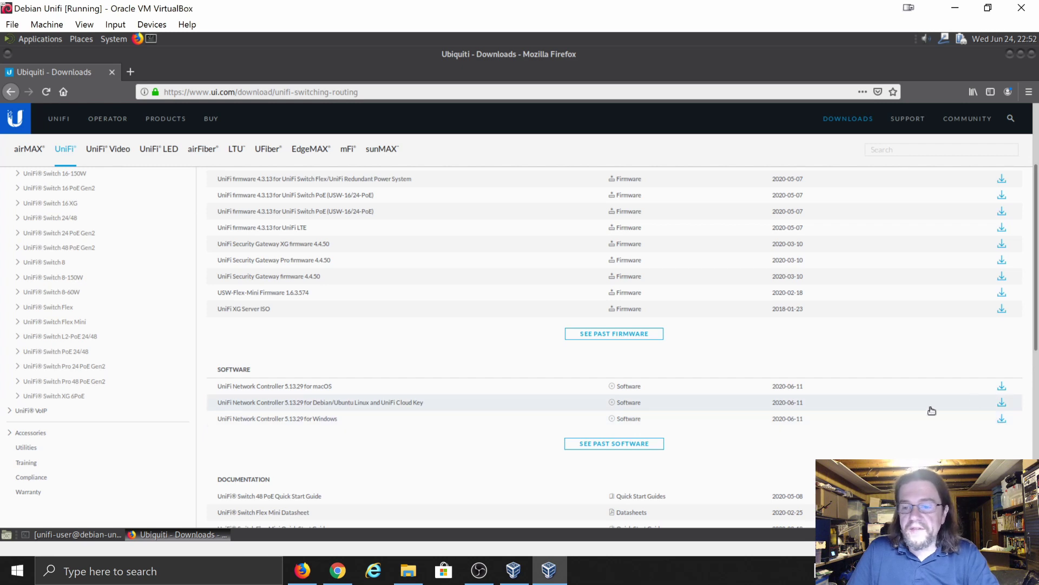
- Download the Debian/Ubuntu controller, accepting the EULA and saving unifi_sysvinit_all.deb (122 MB) to disk
left_click(1002, 405)
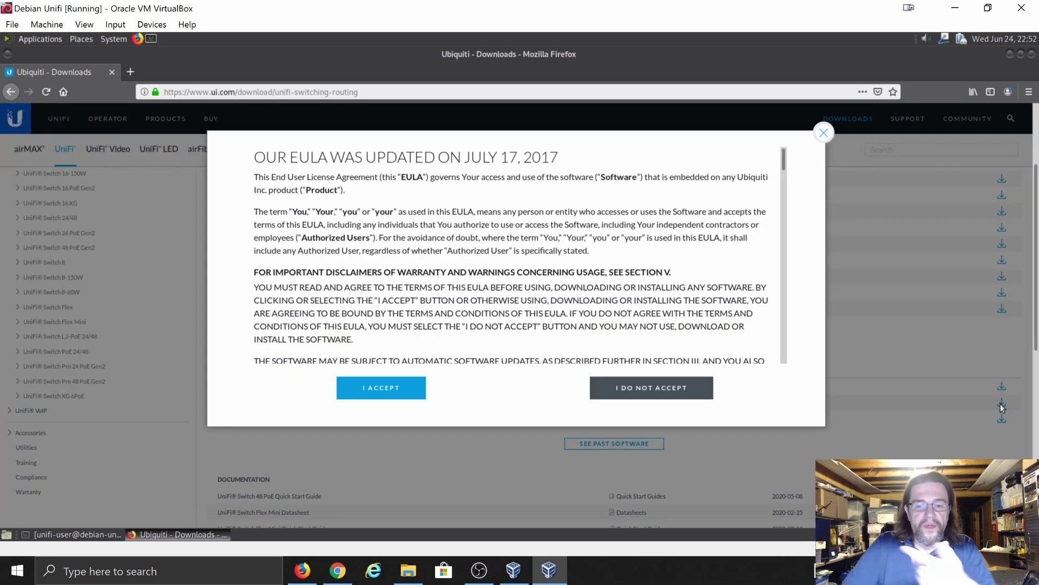
left_click(388, 390)
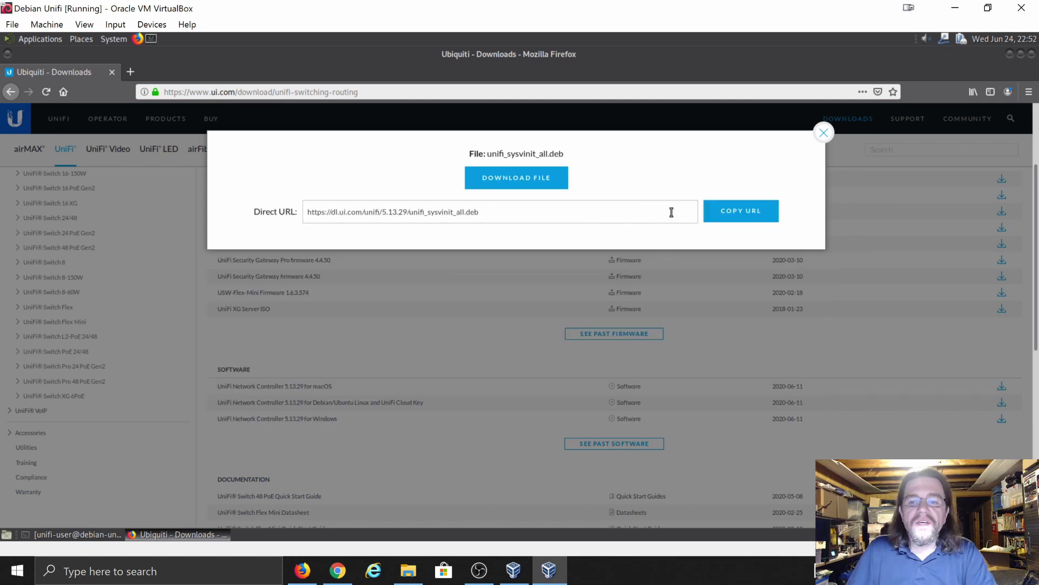
left_click(528, 188)
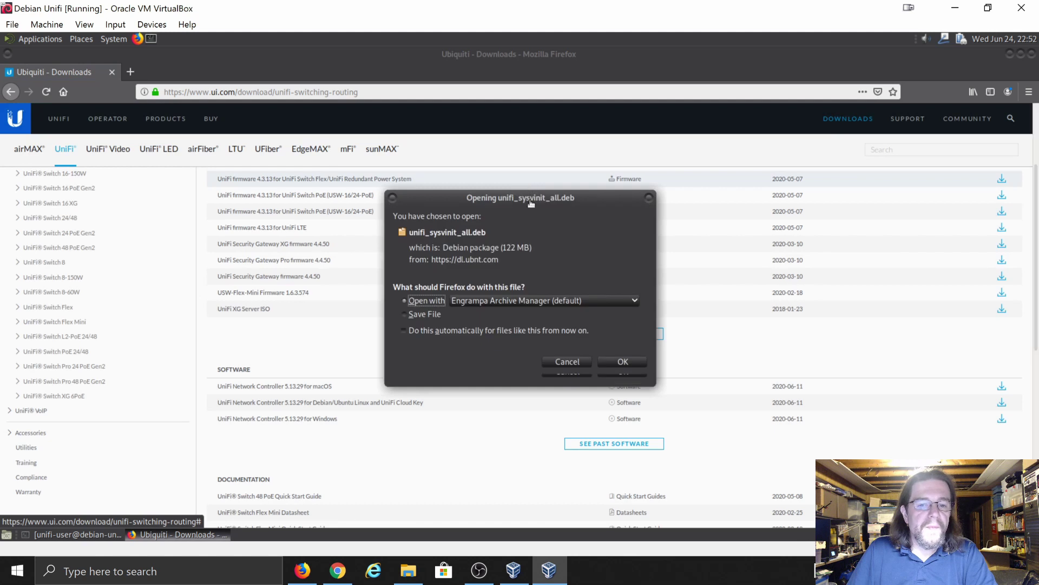
left_click(421, 316)
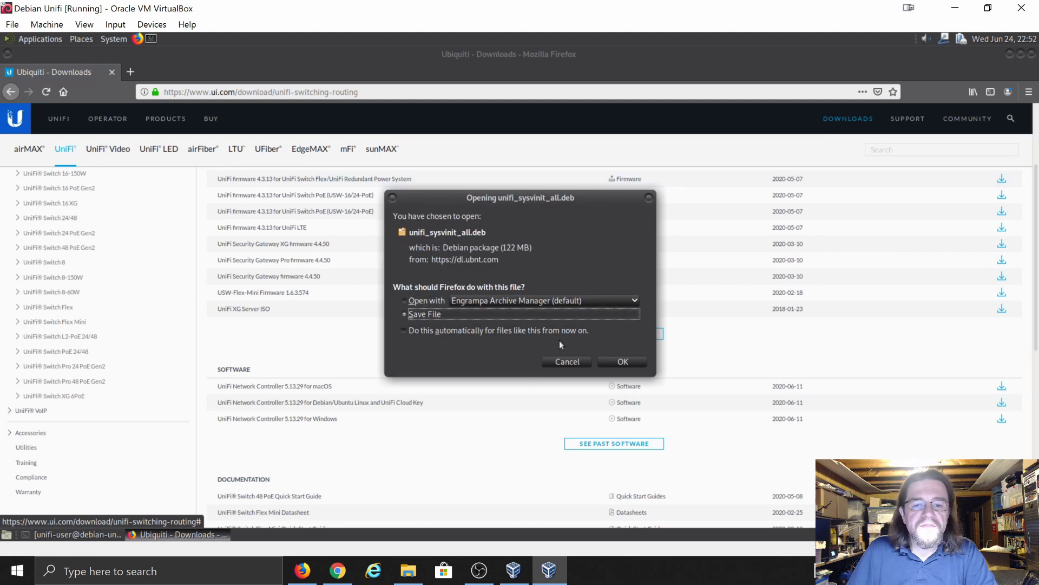
left_click(613, 362)
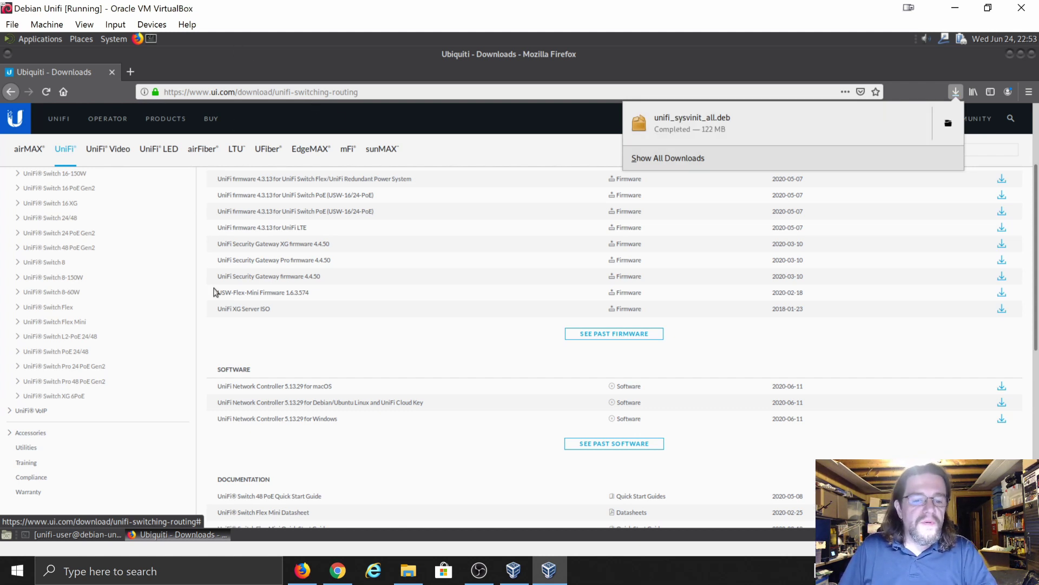
left_click(66, 537)
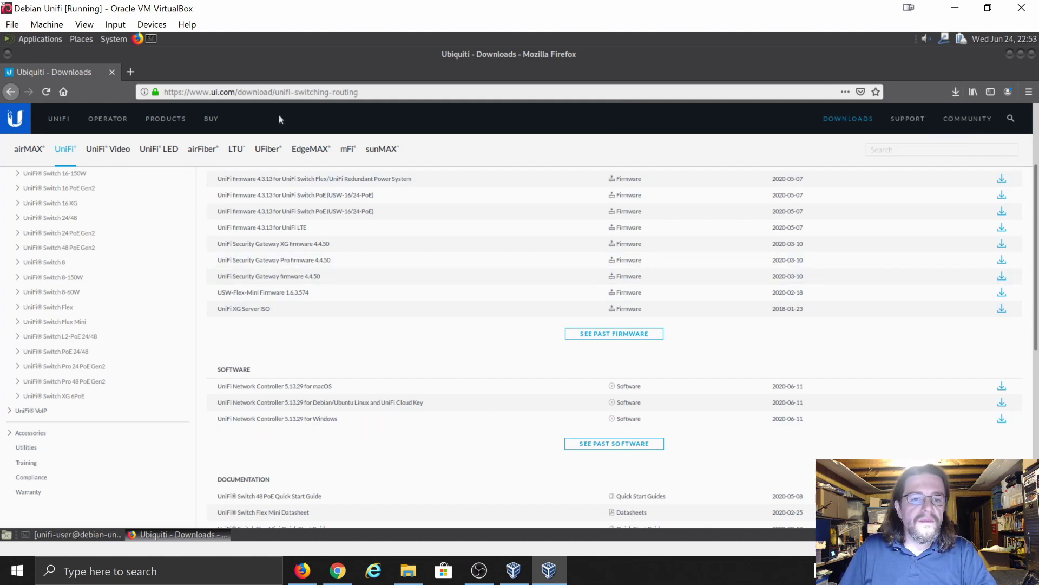
- In the terminal, move into Downloads and try dpkg -i unifi_sysvint_all.deb as the regular user
left_click(73, 535)
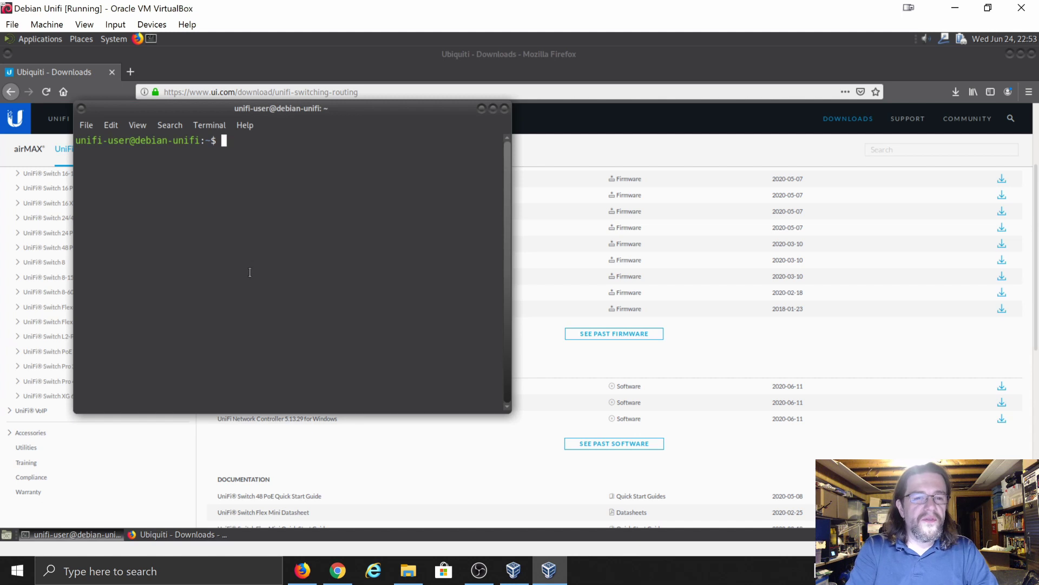
left_click_drag(382, 113, 539, 120)
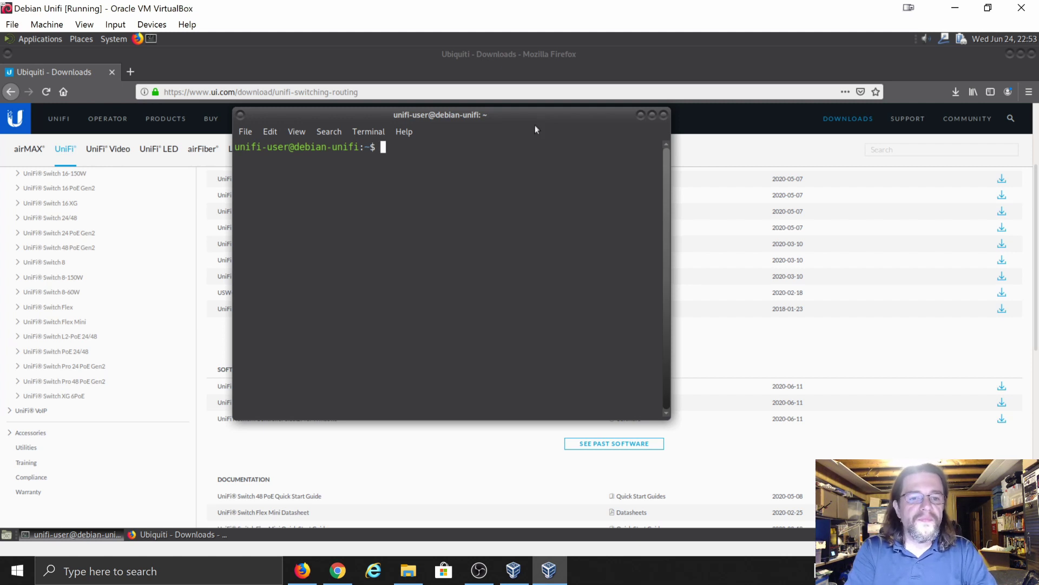
type("cd")
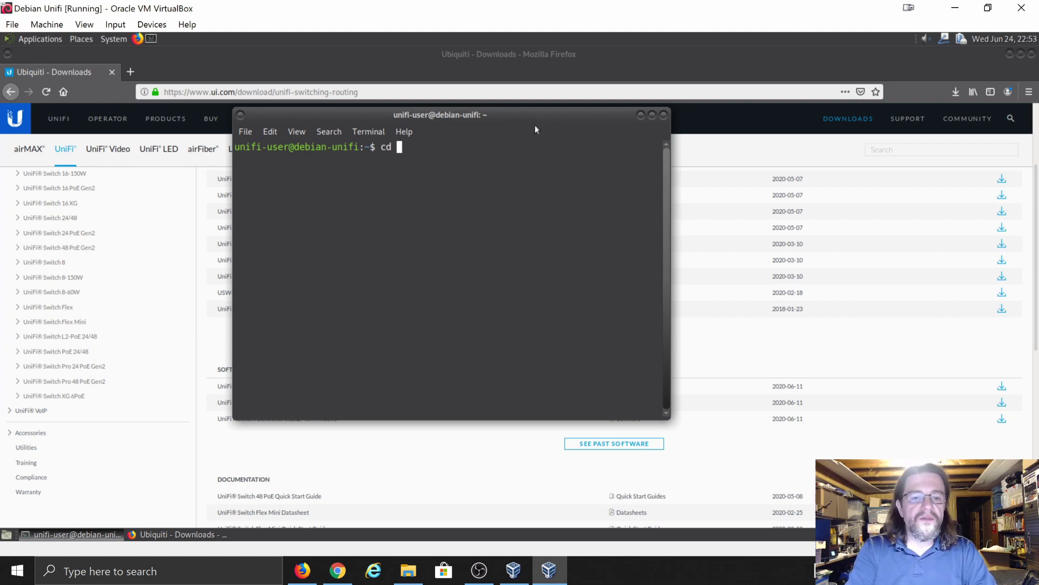
key("BackSpace")
key("BackSpace")
key("BackSpace")
type("ls")
key("Return")
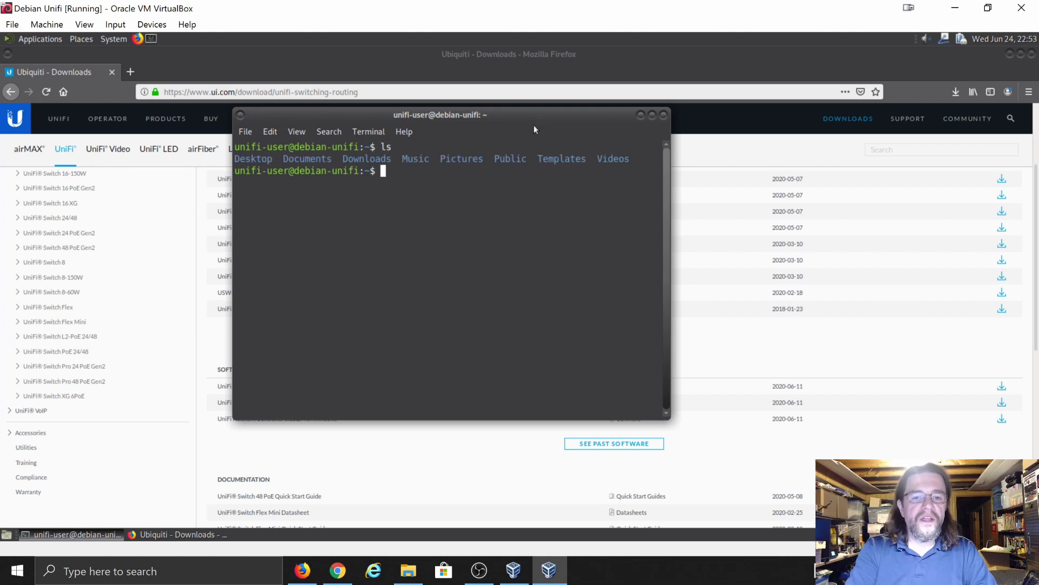
type("cd D")
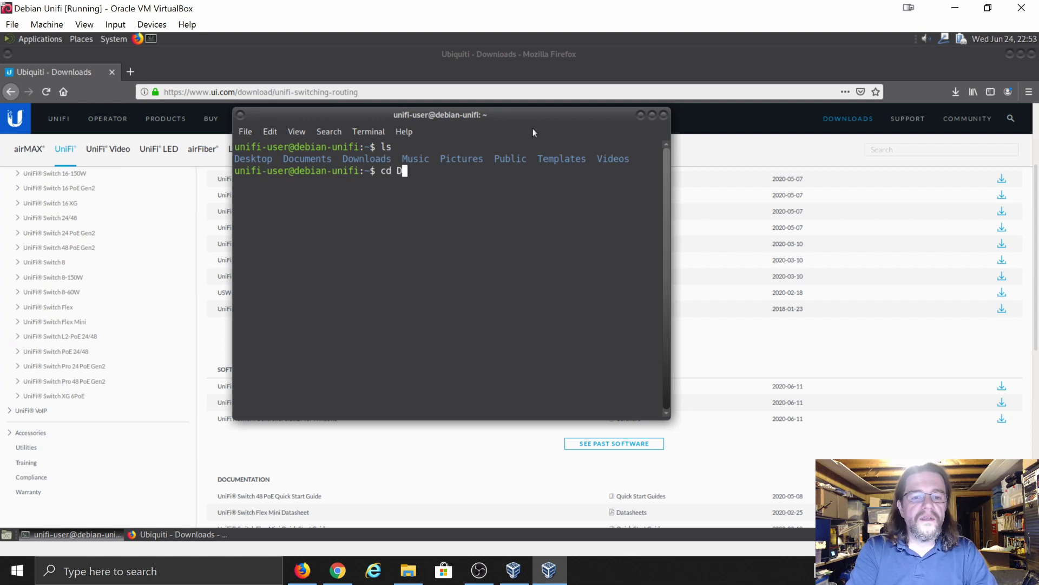
type("ownloads")
key("Return")
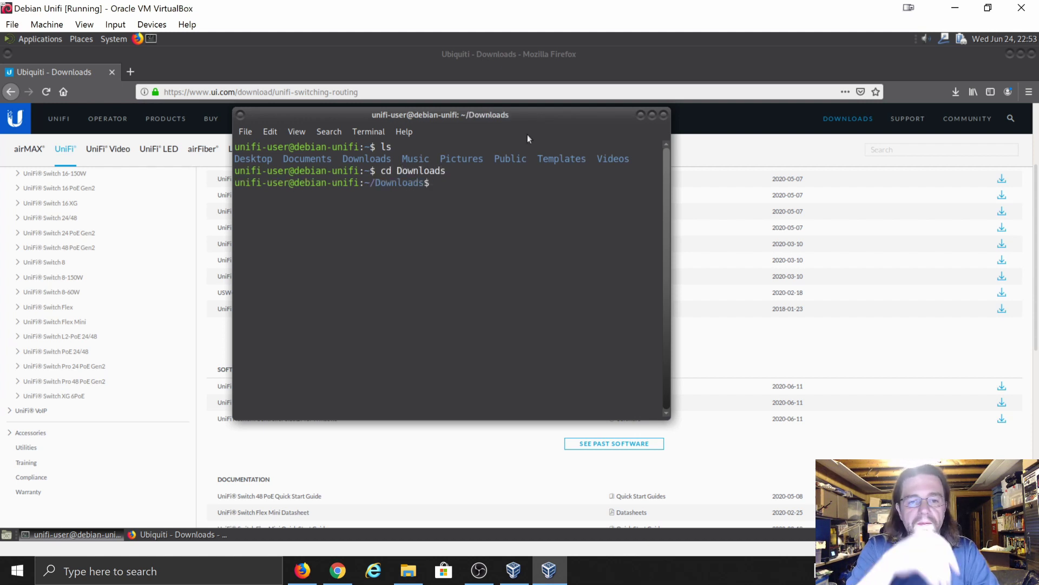
type("l")
type("s")
key("Return")
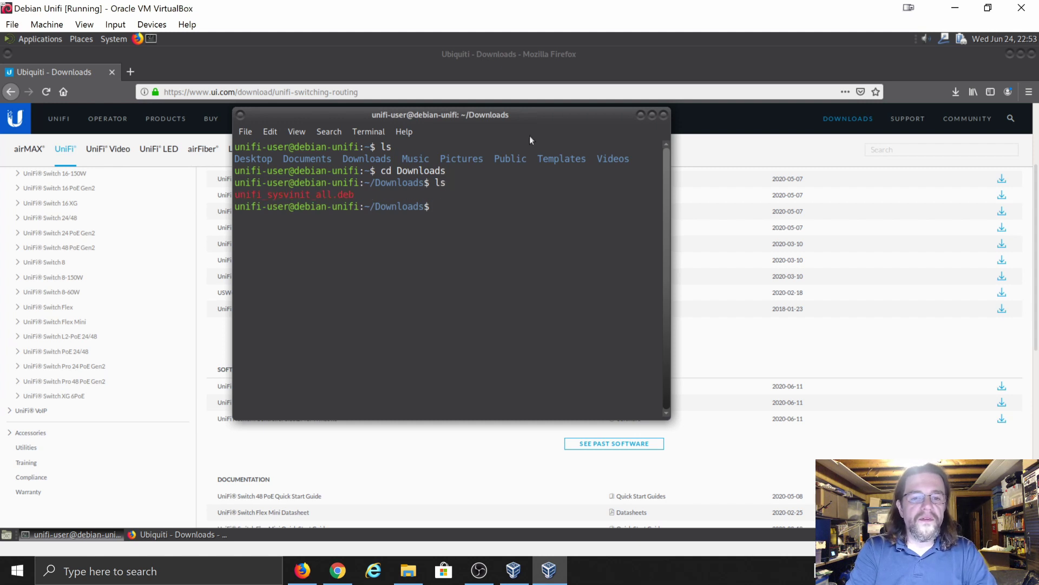
type("dpkg")
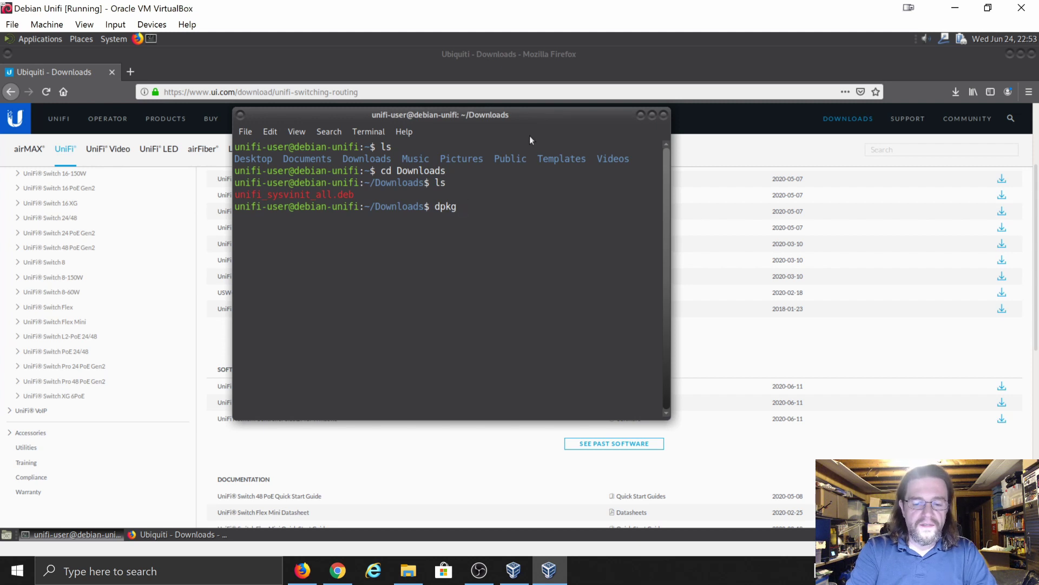
type(" -i")
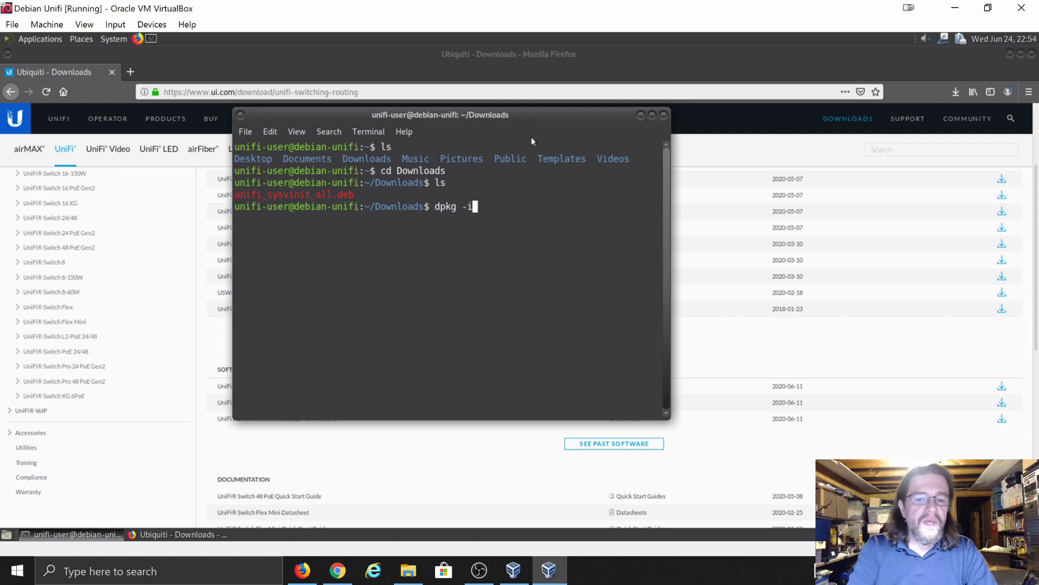
type("unifi")
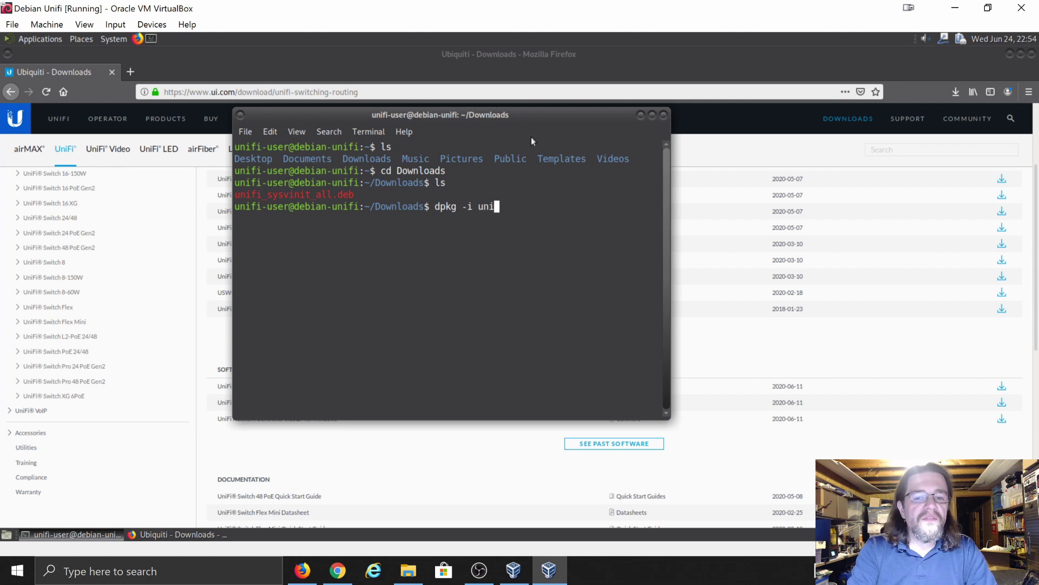
type("_")
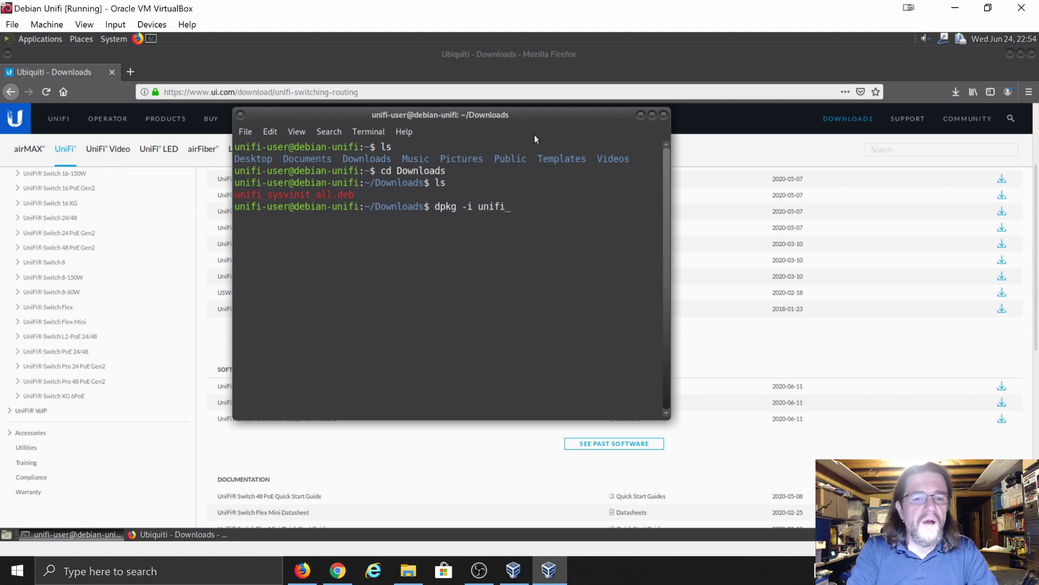
type("sys")
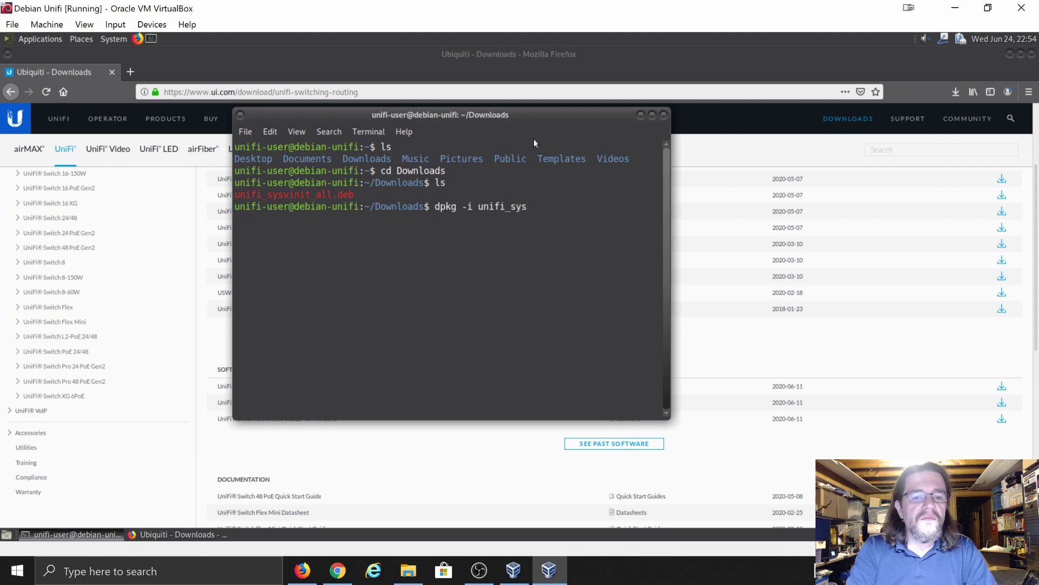
type("vint_")
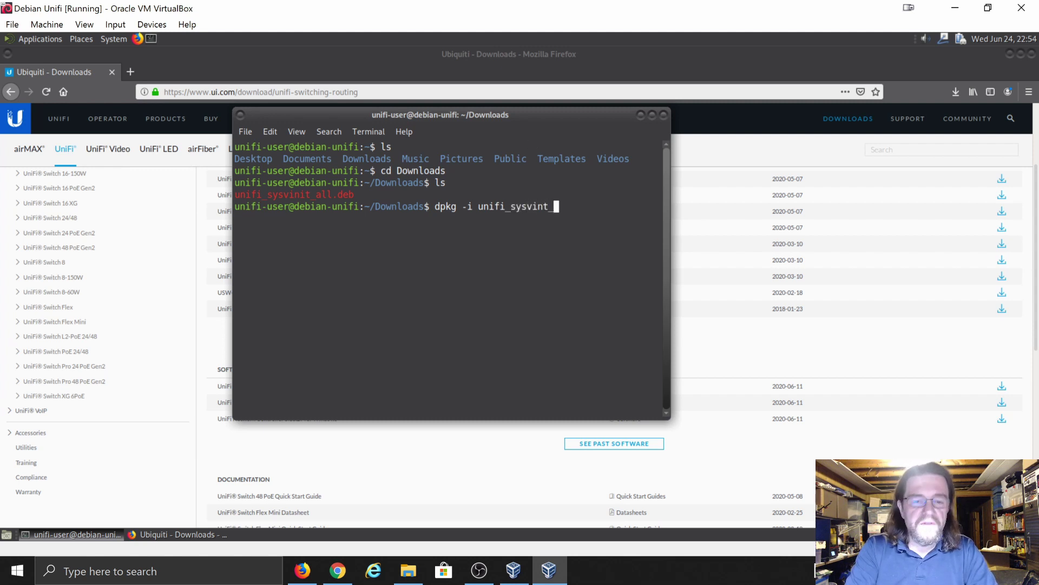
type("all.deb")
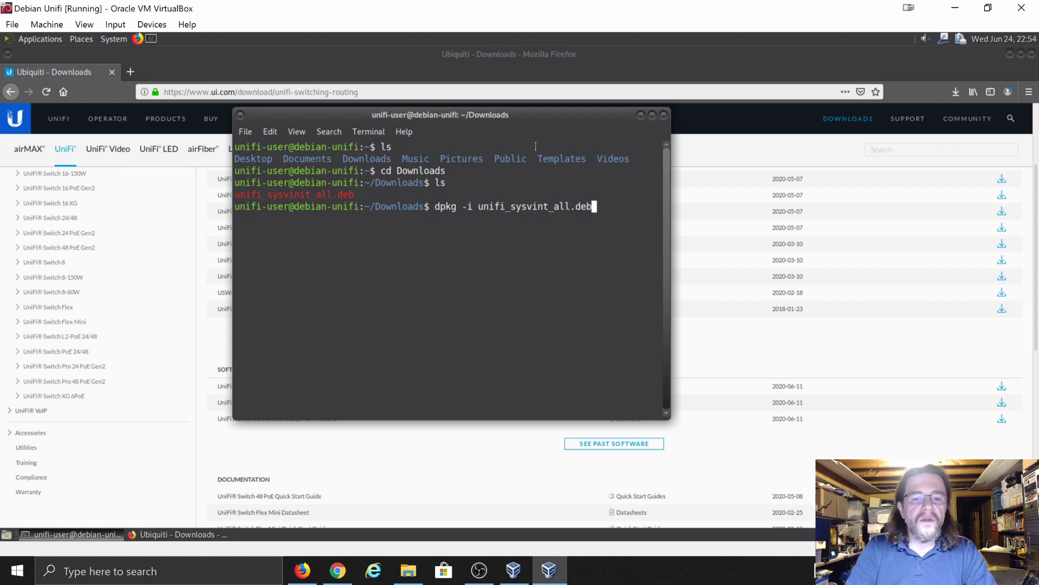
key("Return")
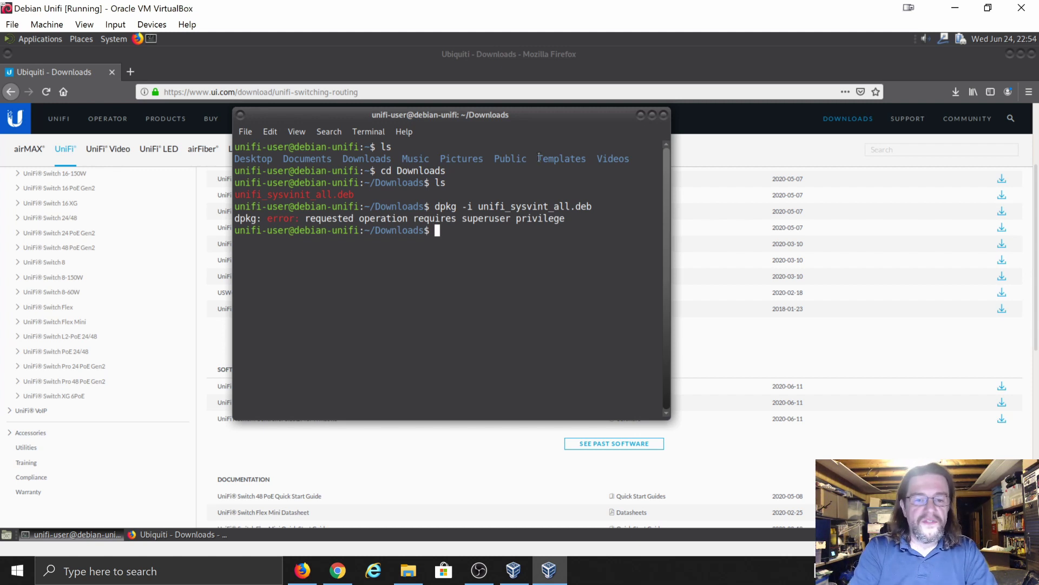
- Become root with su -, cd to /home/unifi-user/Downloads, and retry dpkg -i unifi_sysvint_all.deb
type("su -")
key("Return")
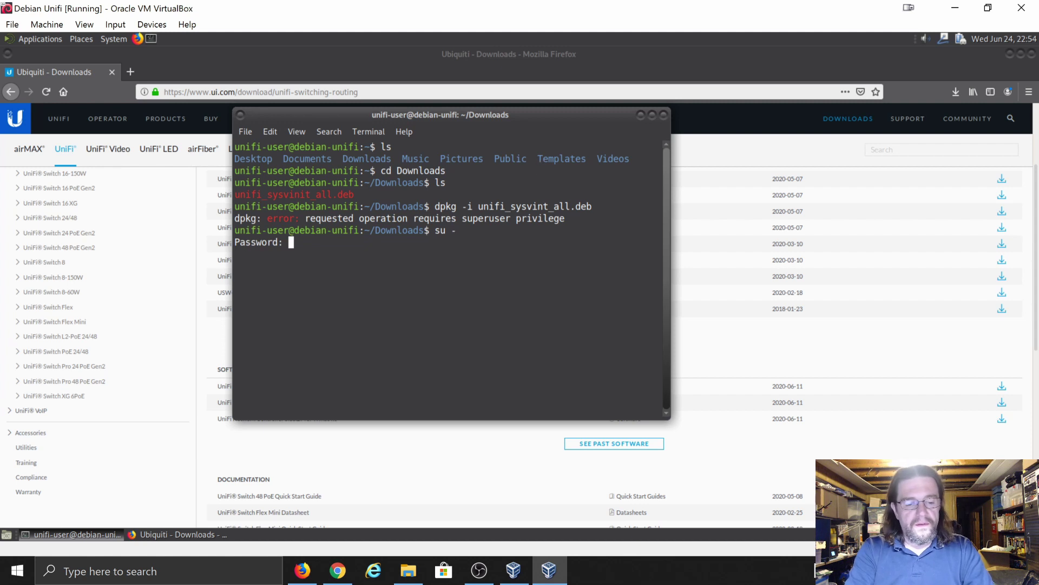
key("Return")
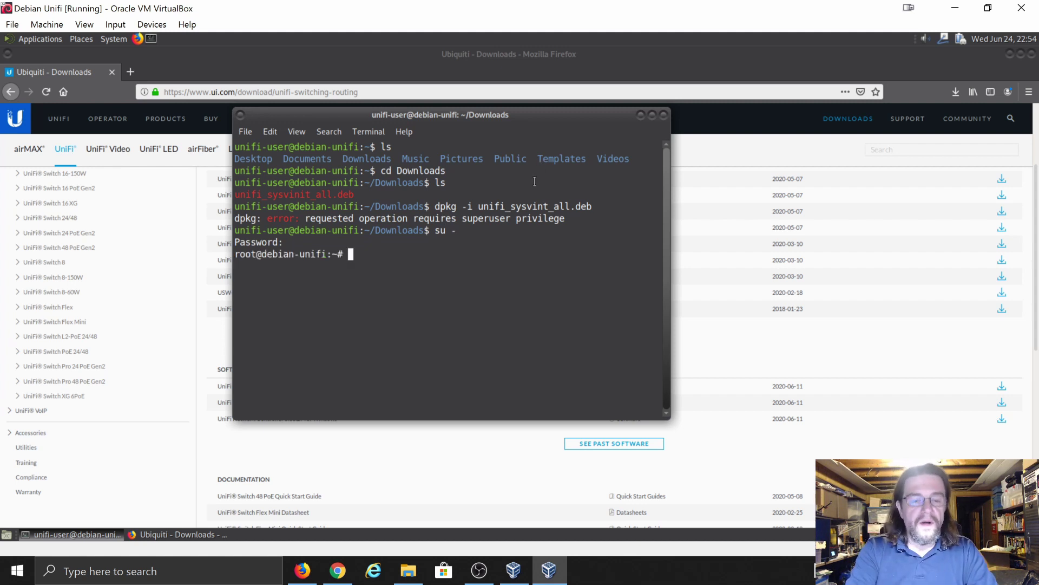
type("cd /home/")
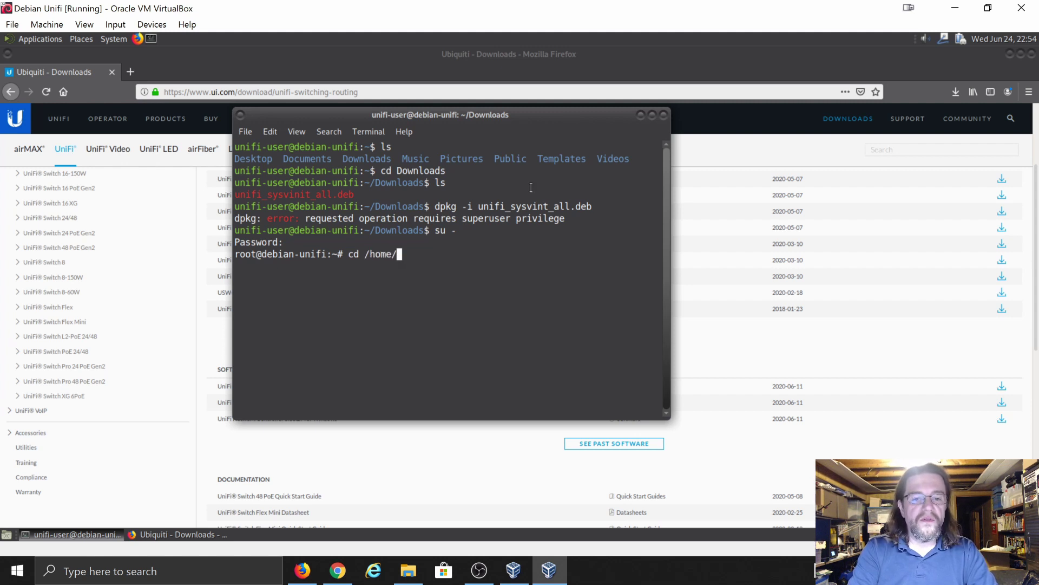
type("unifi_us")
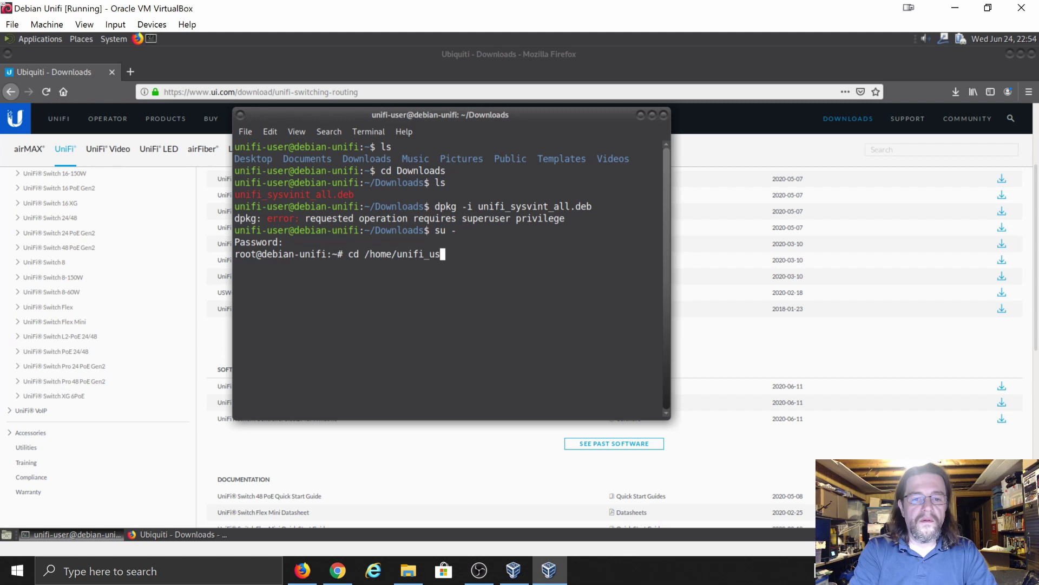
key("BackSpace")
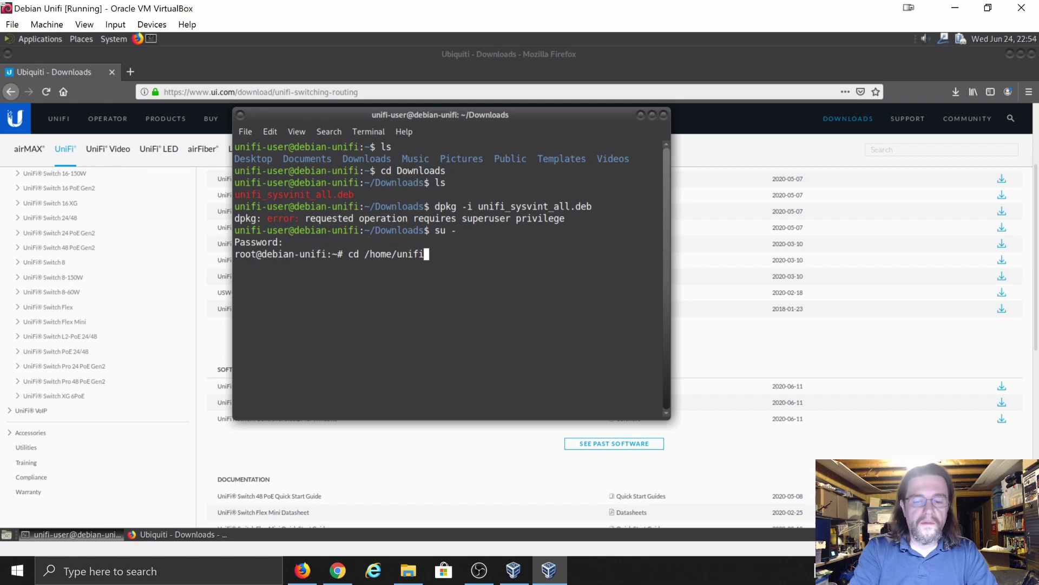
type("-user")
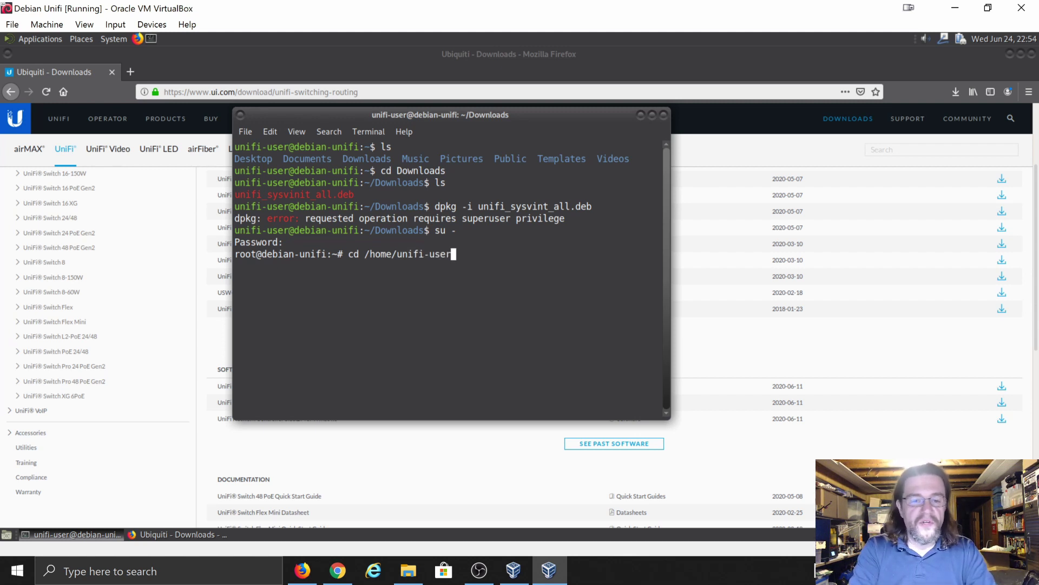
type("/")
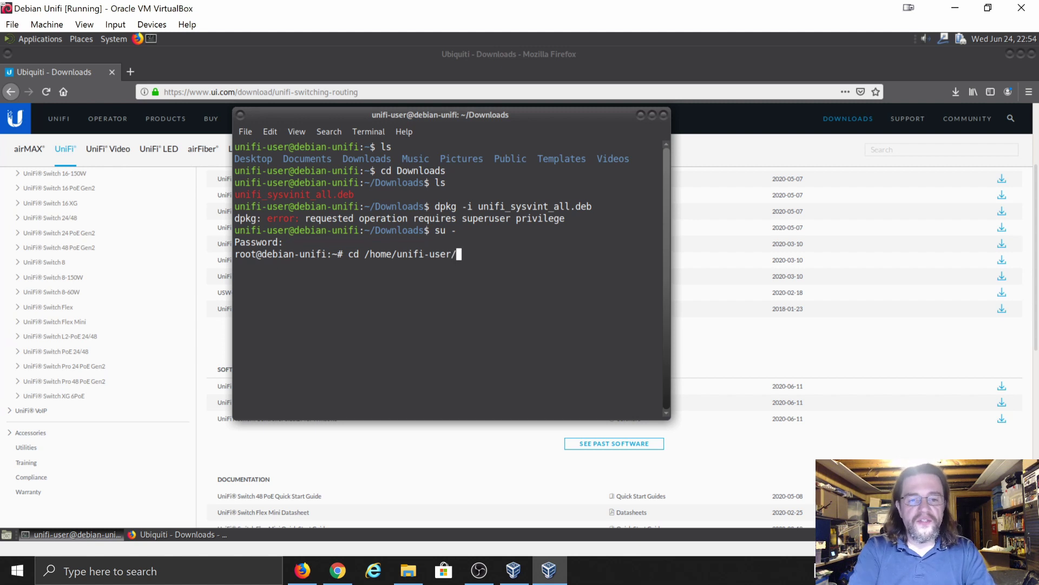
type("Dow")
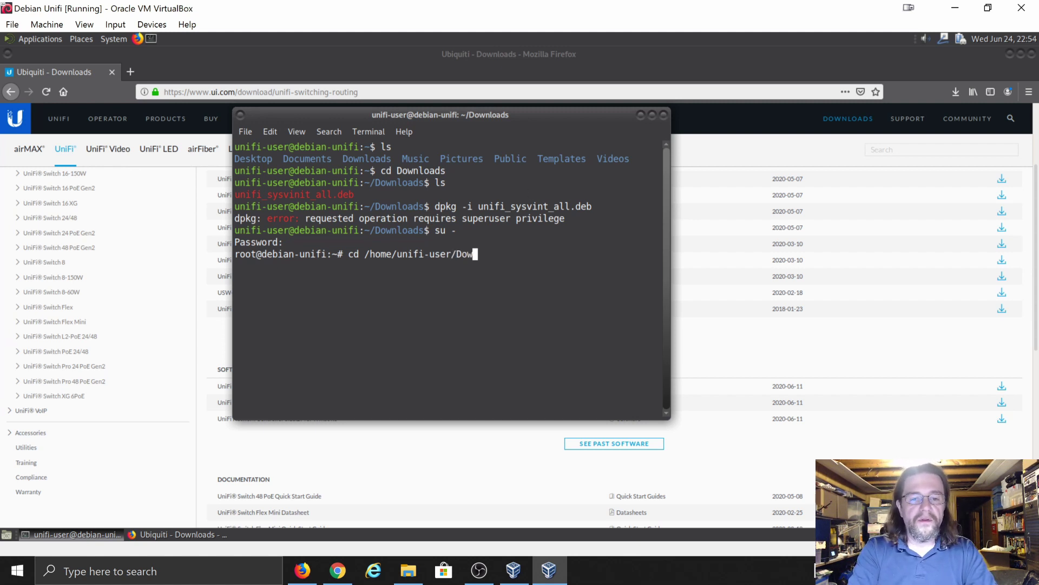
type("nloads")
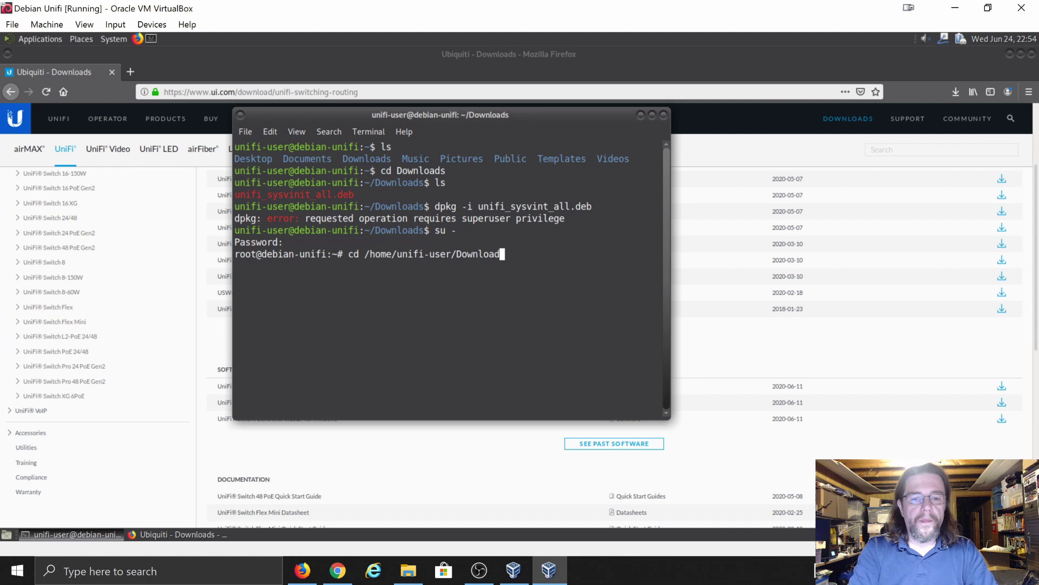
key("Return")
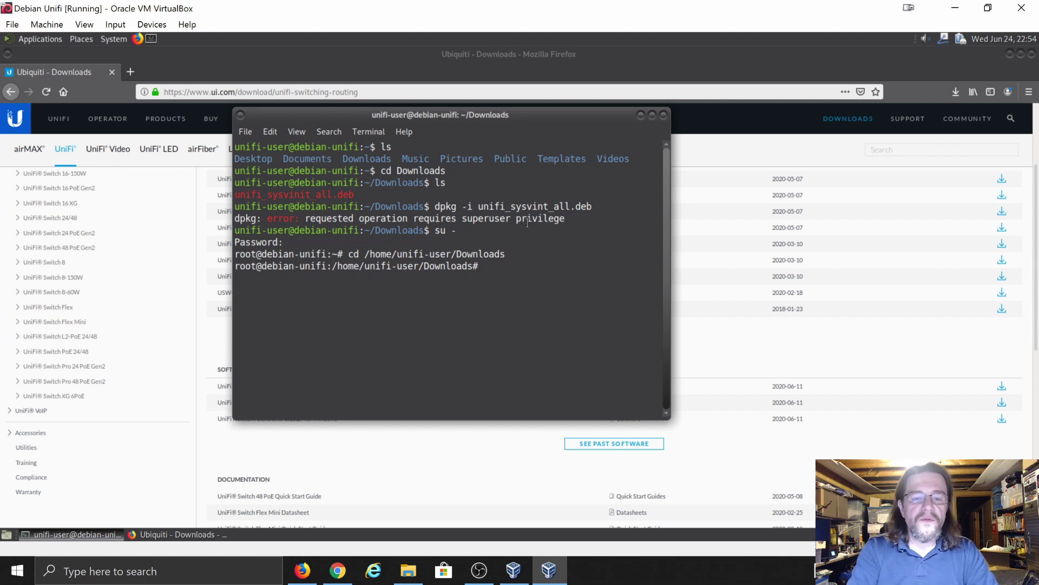
type("dpk")
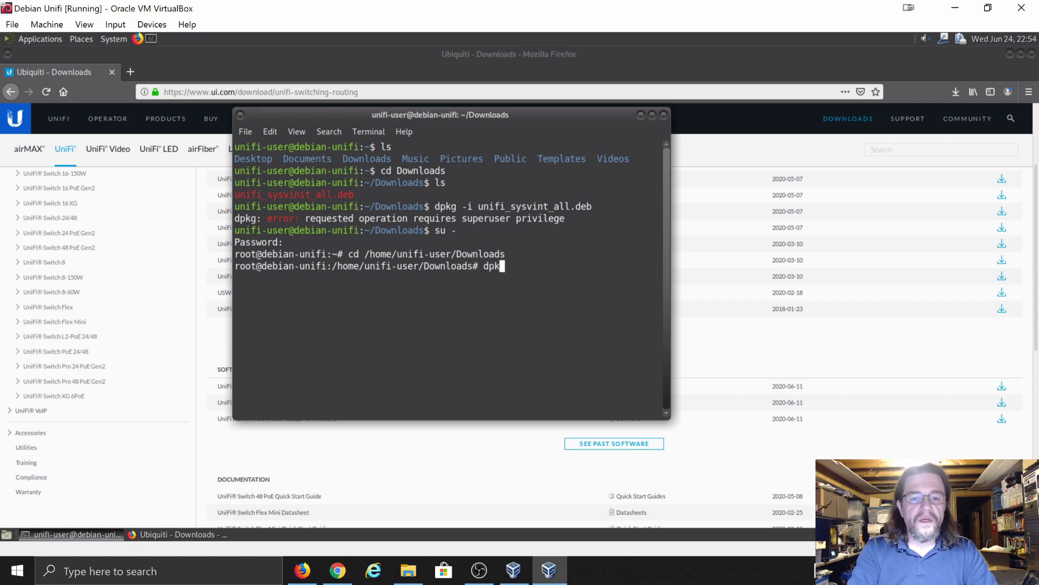
type("g -i")
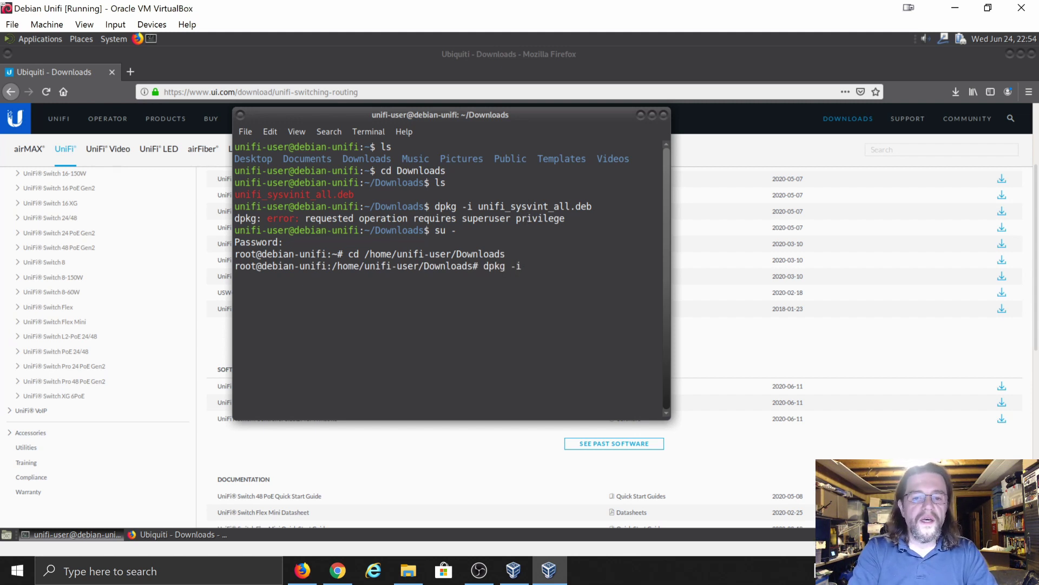
type(" unifi_sys")
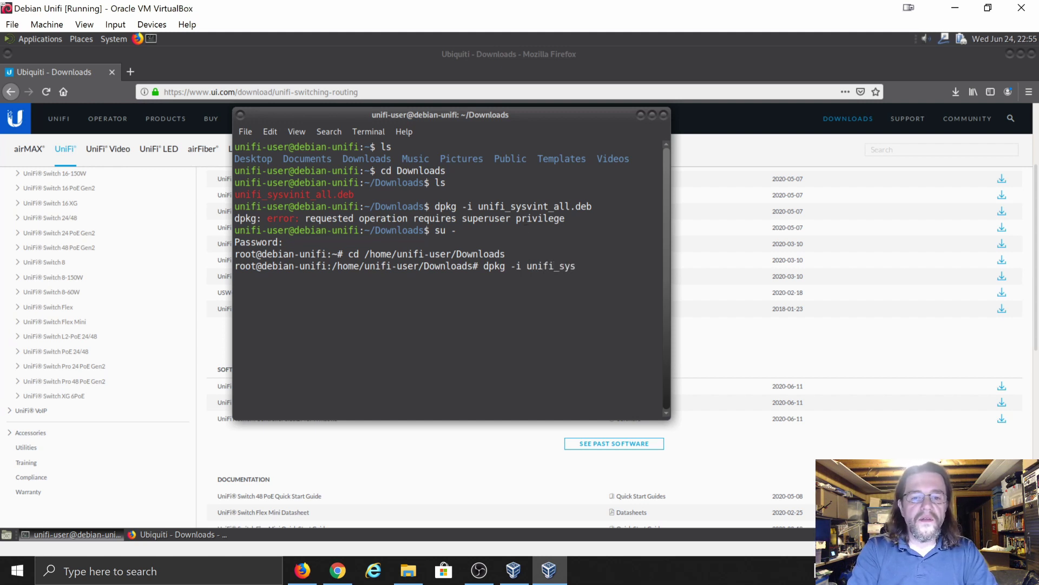
type("vint")
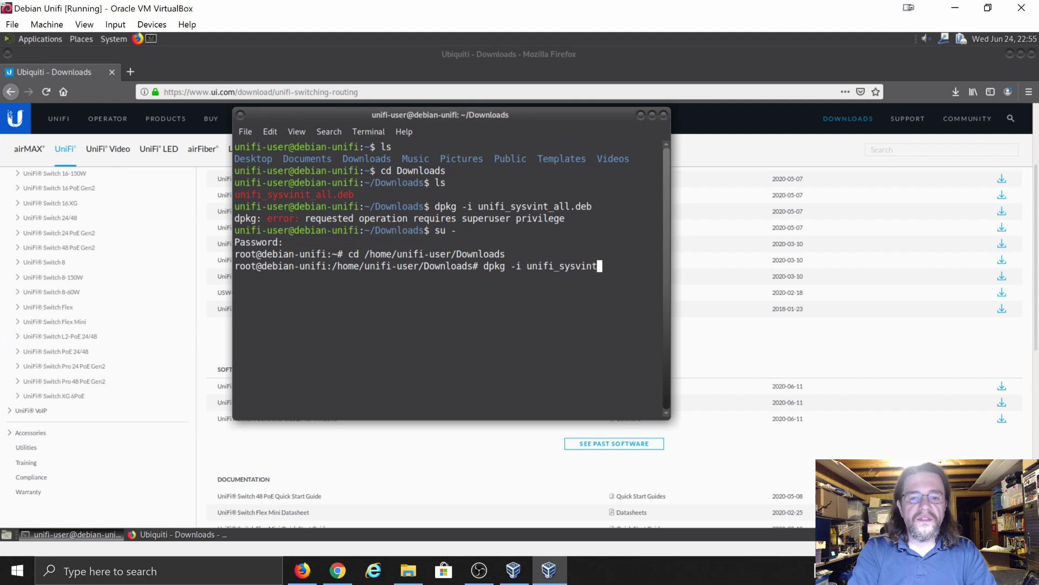
type("_all")
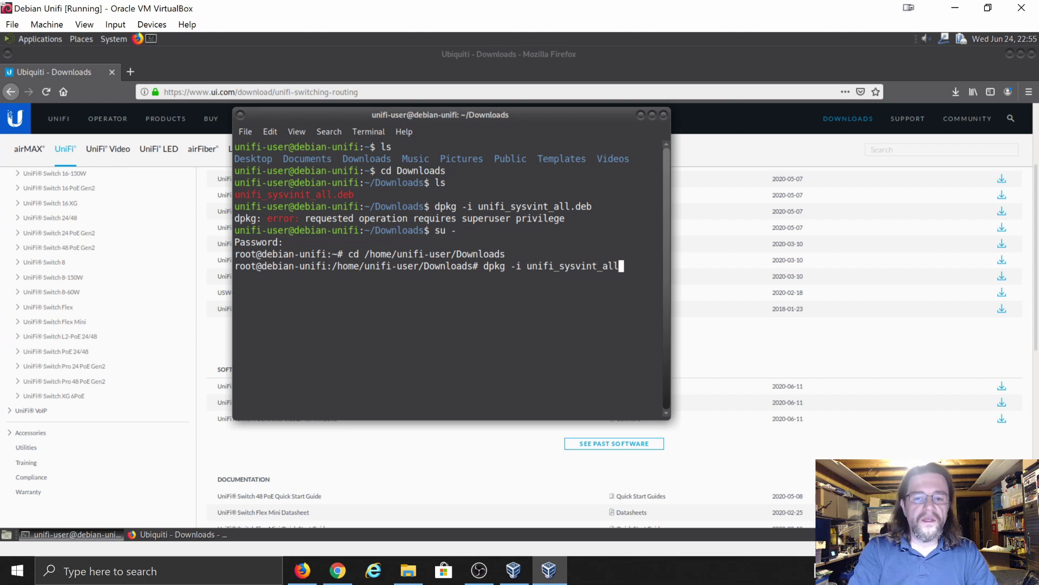
type(".deb")
key("Return")
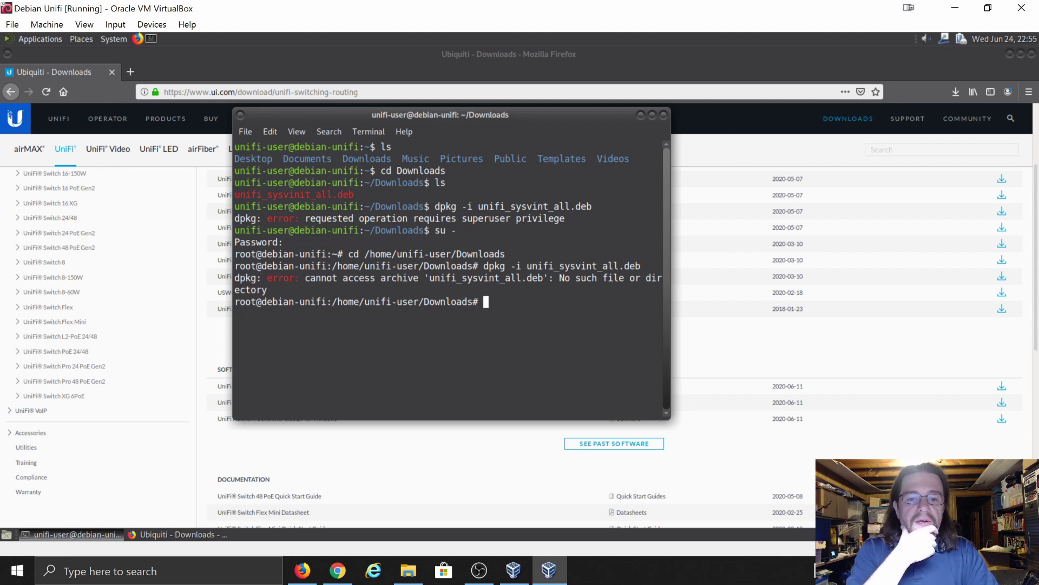
- Browse the command history, clear the line, and list the Downloads folder with ls
type("dpkg -i uni")
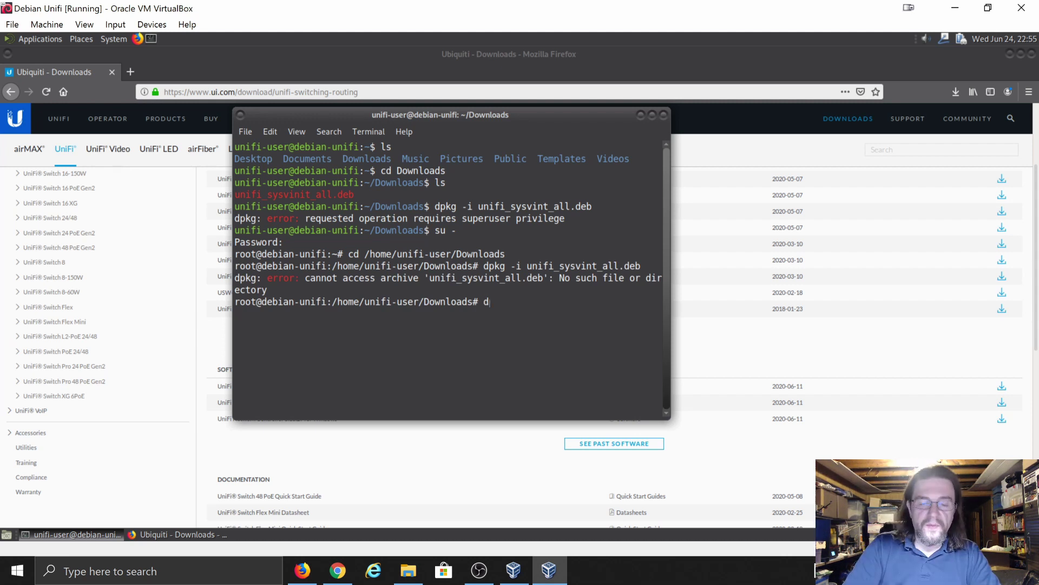
key("Tab")
key("Up")
key("Up")
key("Up")
key("Up")
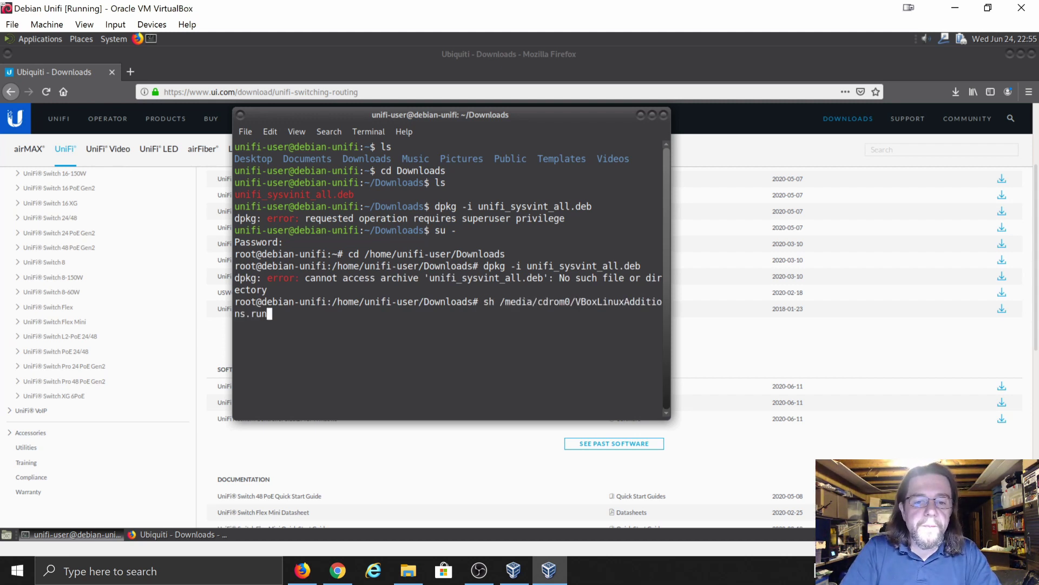
key("Up")
key("Up")
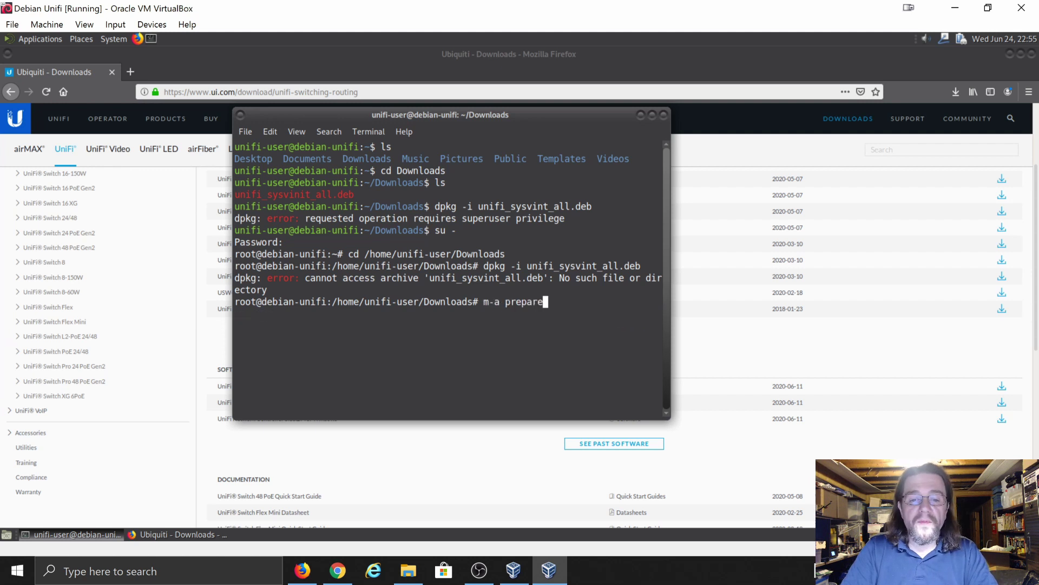
key("Up")
key("Up")
key("Down")
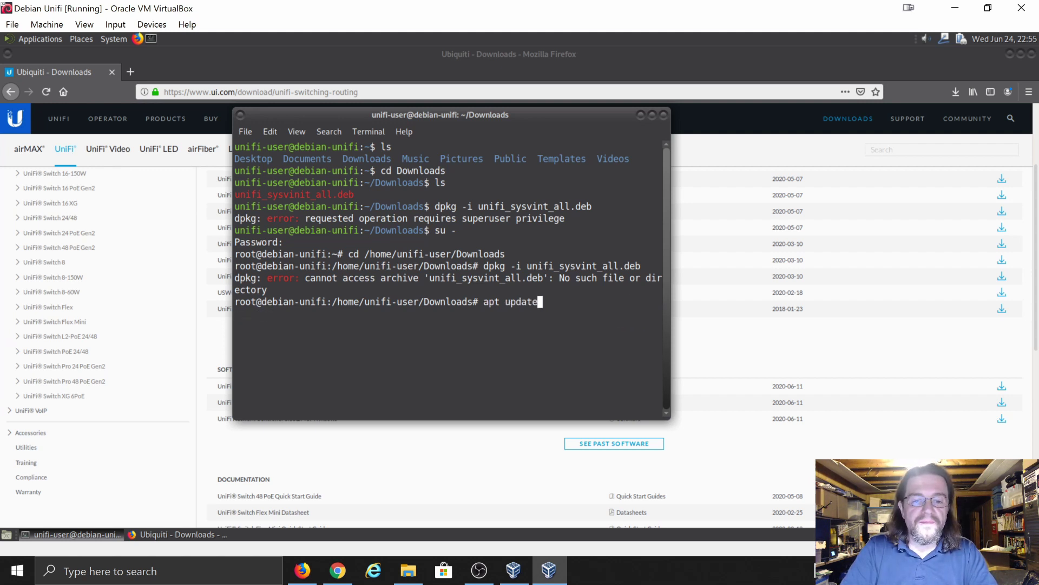
key("ctrl+u")
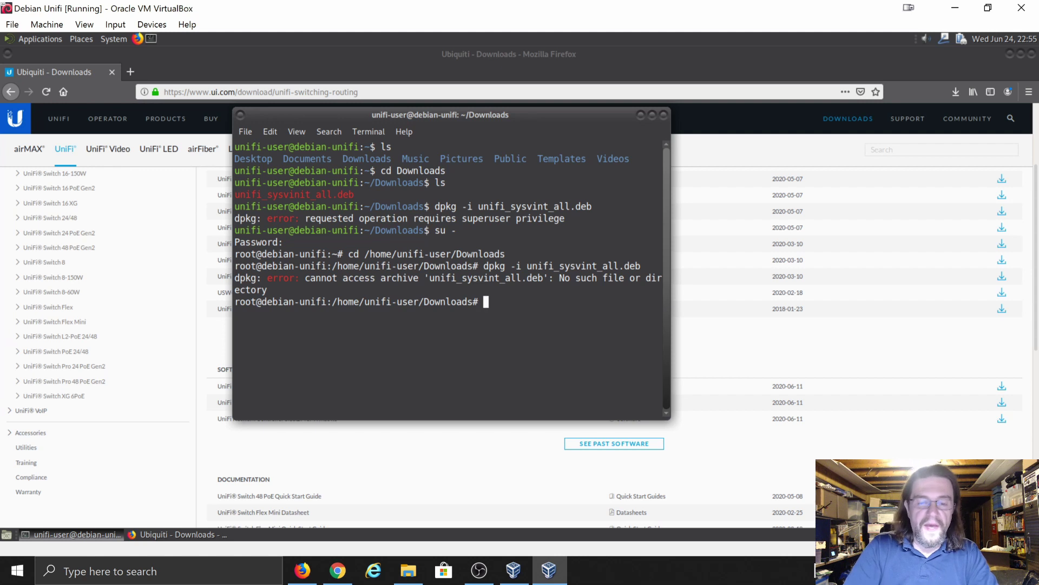
key("Up")
key("Down")
key("Down")
key("Down")
key("Down")
key("Down")
key("Down")
key("Down")
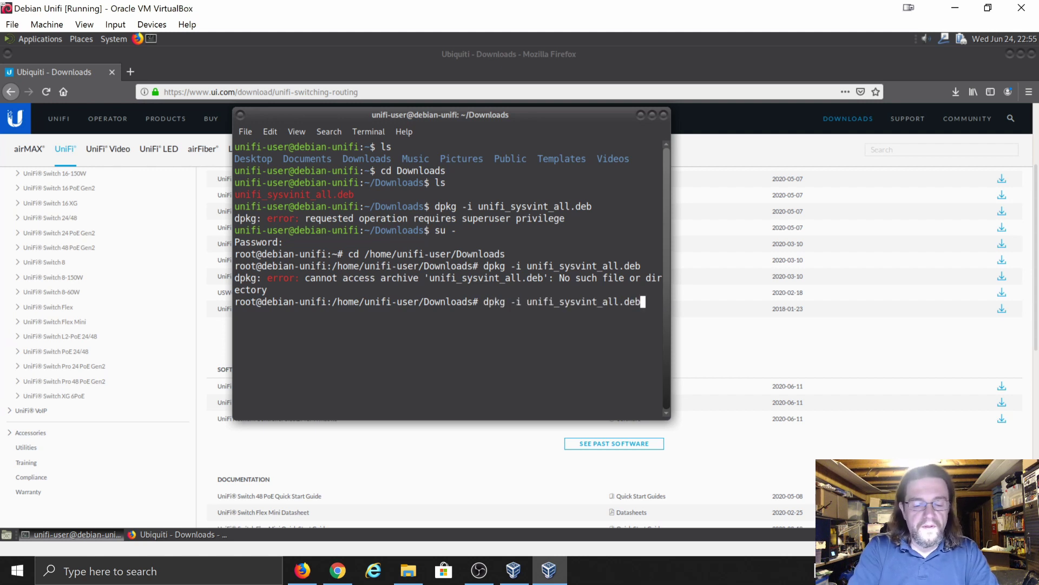
key("Up")
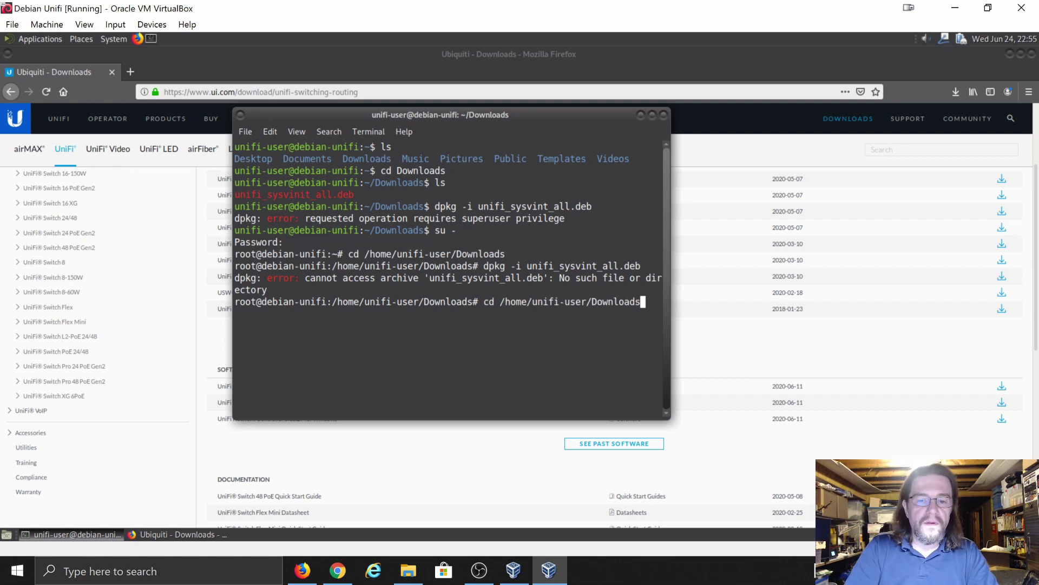
key("Down")
key("Up")
key("Up")
key("Up")
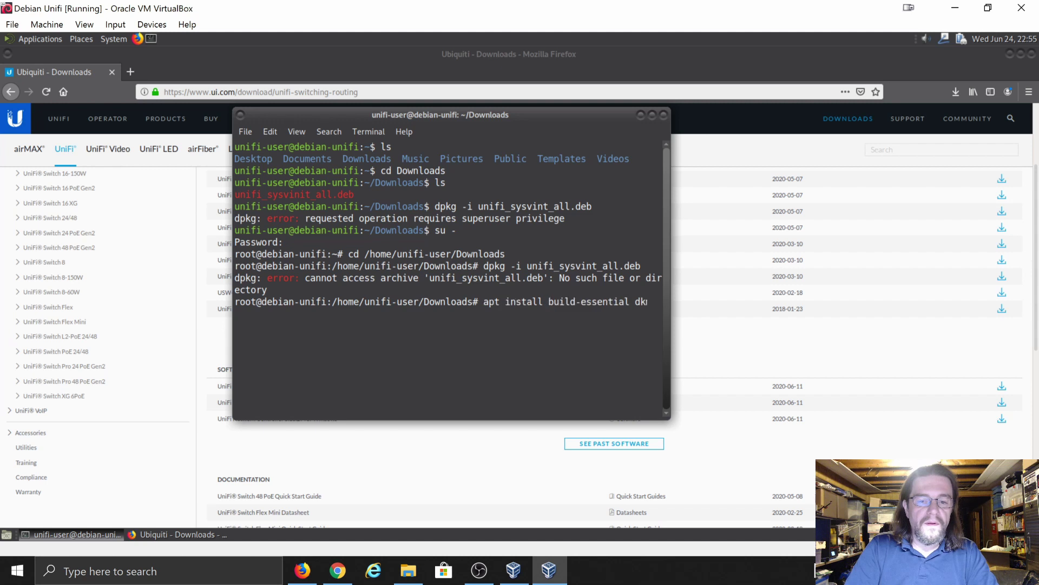
key("Down")
key("Down")
key("Down")
key("BackSpace")
key("BackSpace")
key("BackSpace")
key("BackSpace")
key("BackSpace")
key("BackSpace")
key("BackSpace")
key("BackSpace")
key("BackSpace")
key("BackSpace")
key("BackSpace")
key("BackSpace")
key("BackSpace")
key("BackSpace")
key("BackSpace")
key("BackSpace")
key("BackSpace")
key("BackSpace")
key("BackSpace")
key("BackSpace")
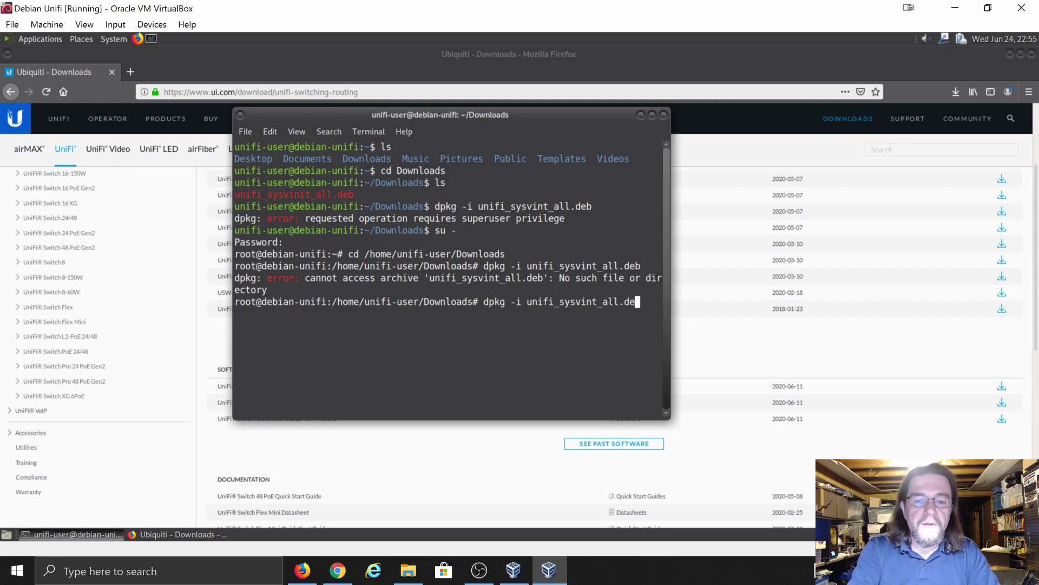
key("BackSpace")
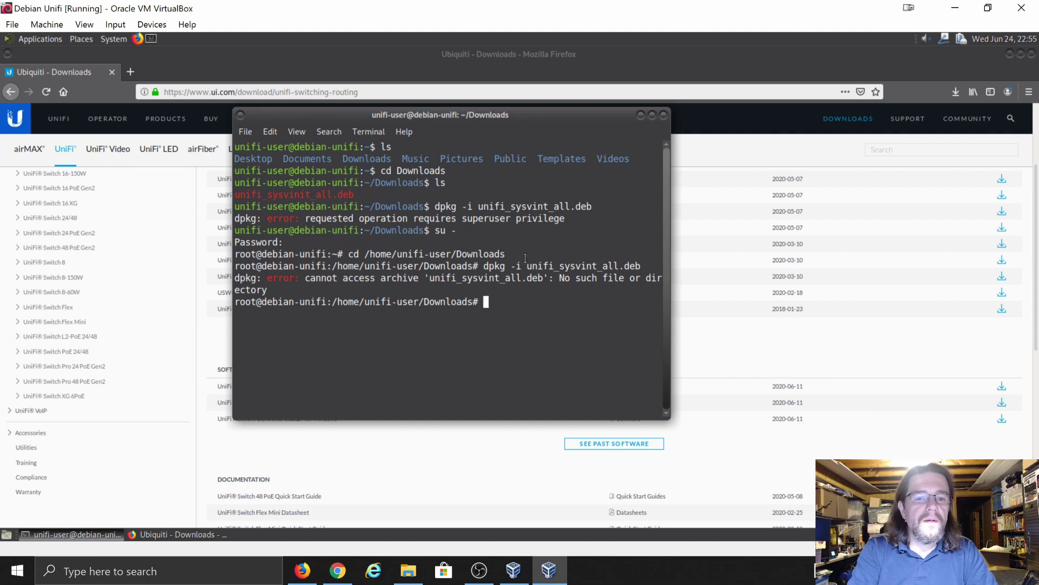
type("ls")
key("Return")
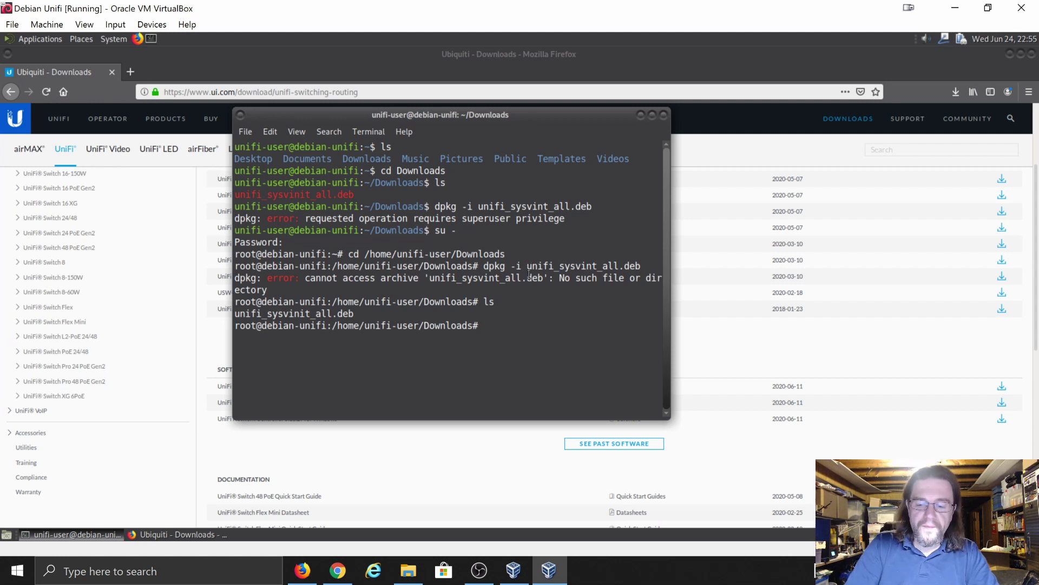
- Correct the file name and run dpkg -i unifi_sysvinit_all.deb
key("Up")
key("Up")
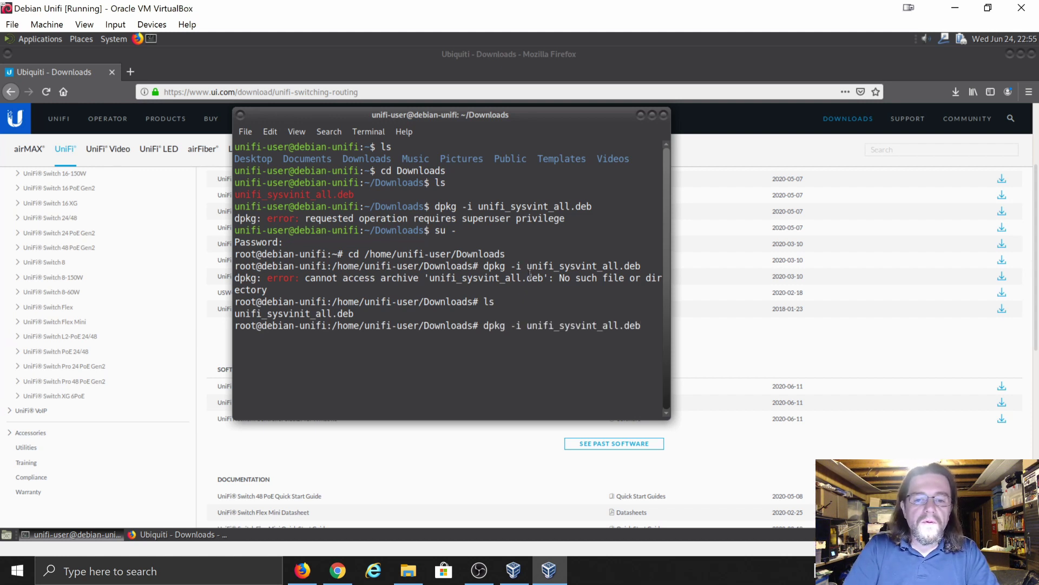
key("BackSpace")
key("BackSpace")
key("BackSpace")
key("BackSpace")
key("BackSpace")
key("BackSpace")
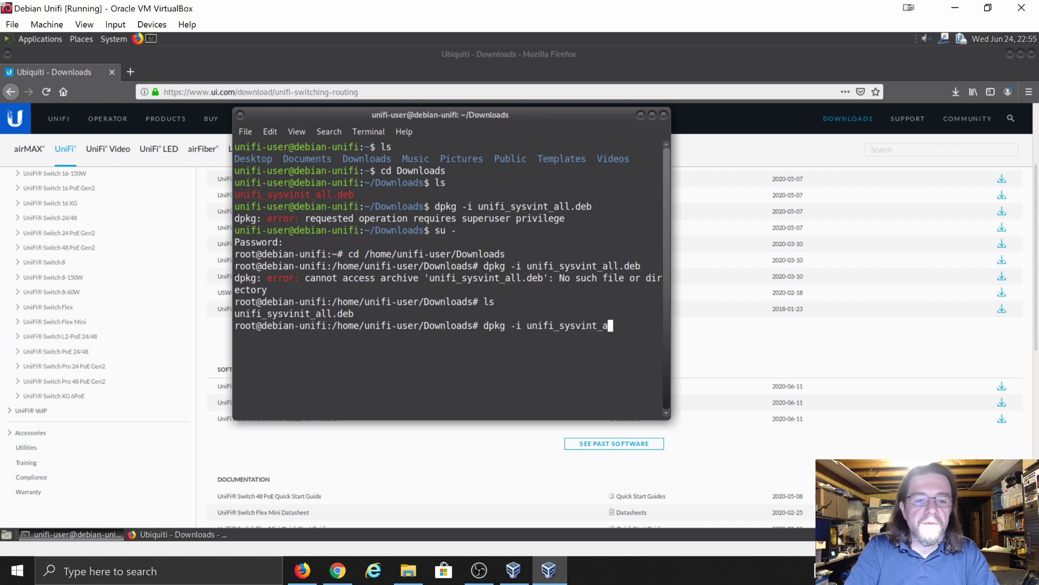
key("BackSpace")
key("BackSpace")
key("BackSpace")
key("BackSpace")
key("BackSpace")
key("BackSpace")
key("BackSpace")
key("BackSpace")
key("BackSpace")
key("BackSpace")
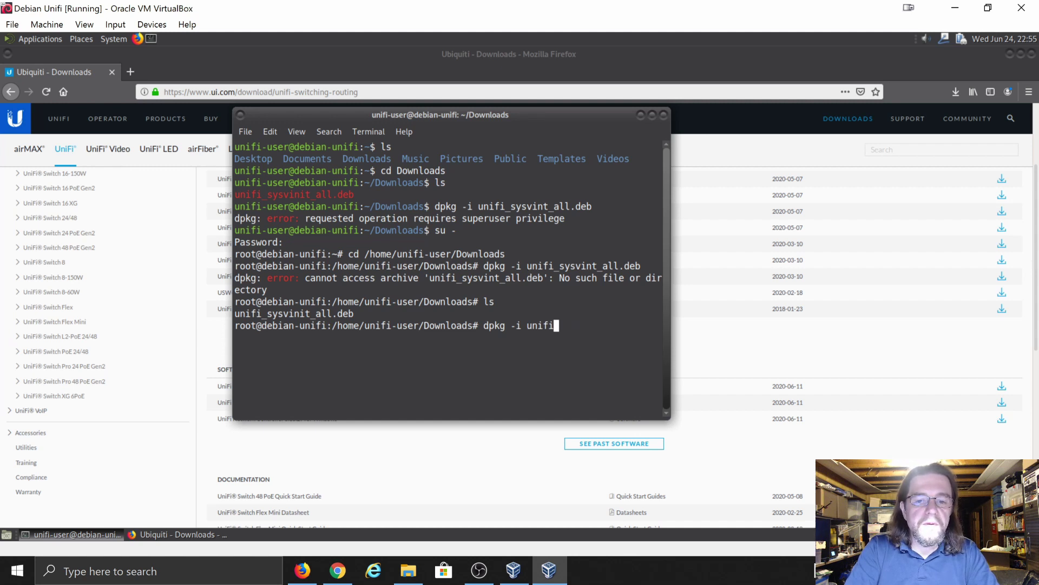
key("BackSpace")
key("BackSpace")
key("BackSpace")
key("BackSpace")
key("BackSpace")
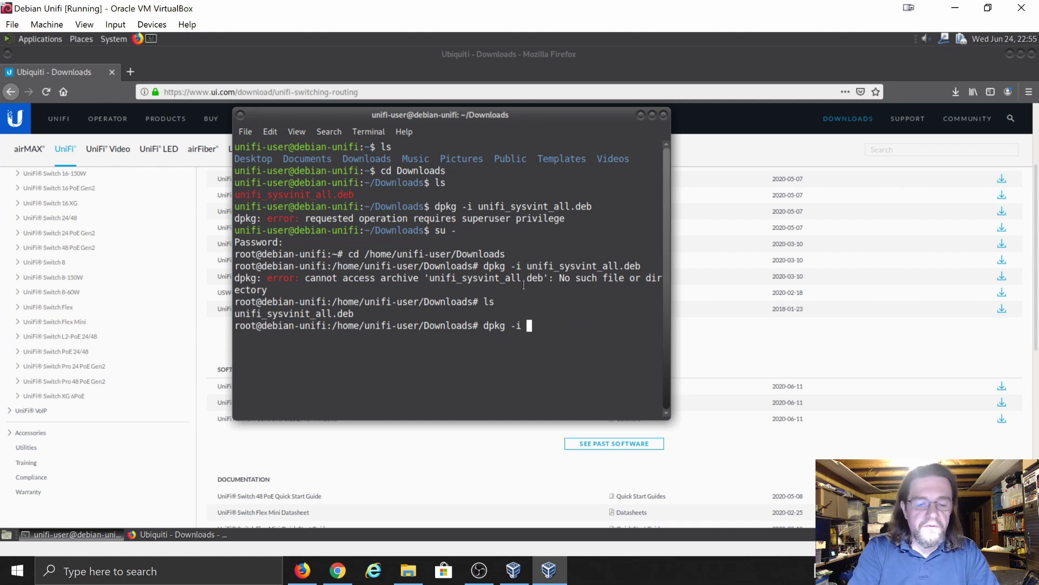
type("un")
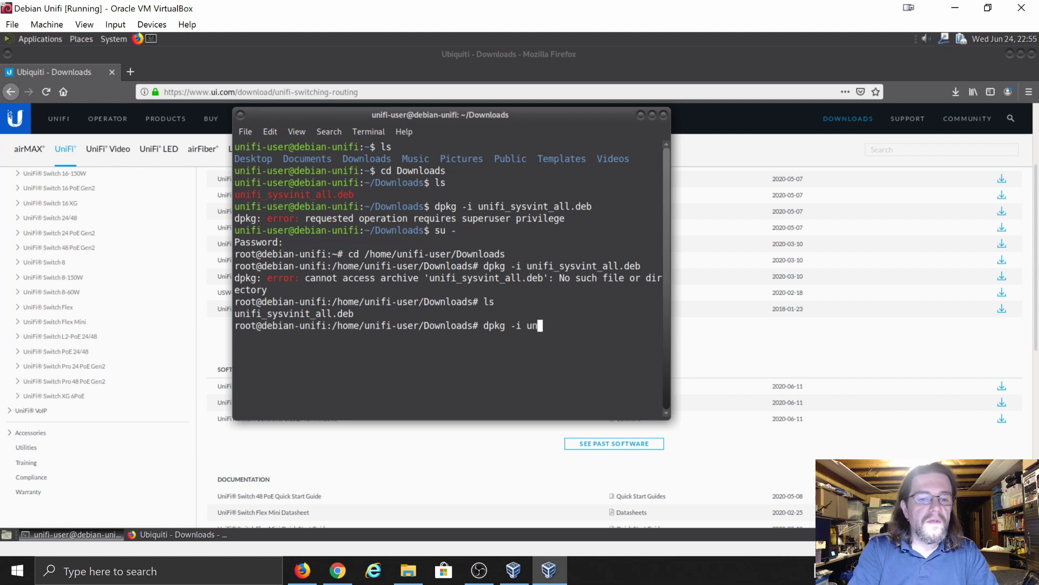
type("i")
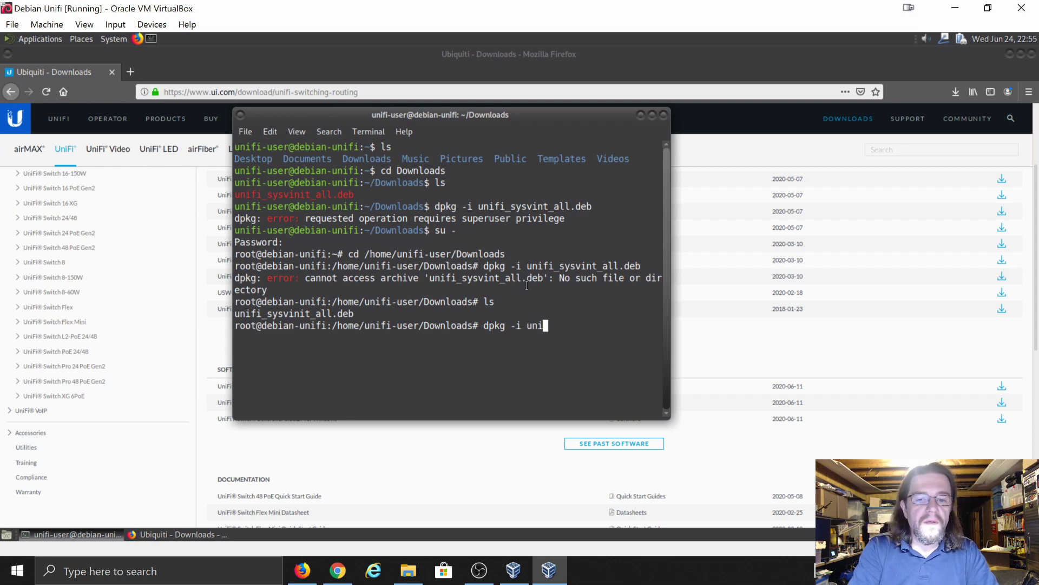
type("fi_s")
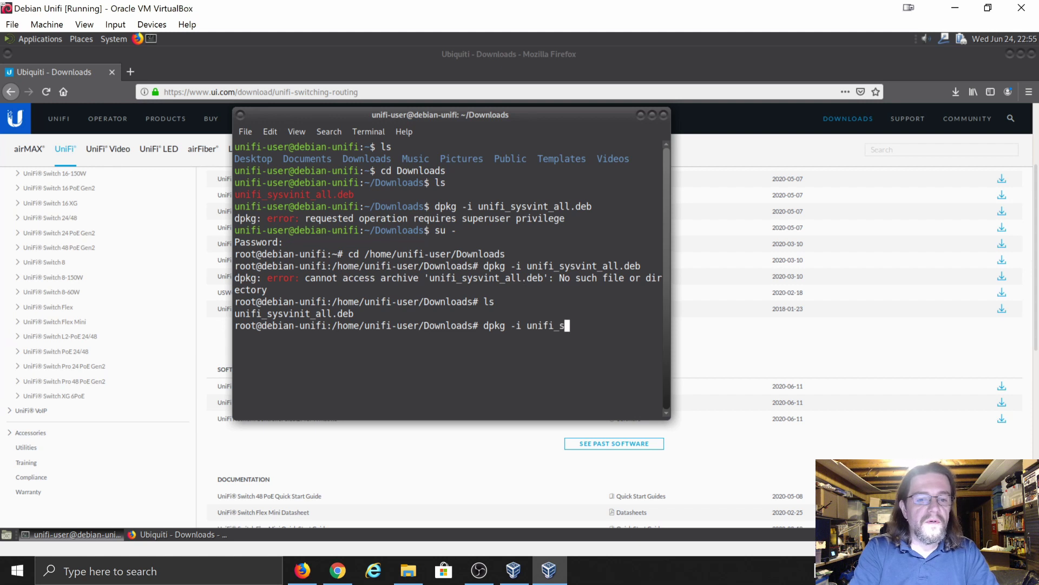
type("ysvin")
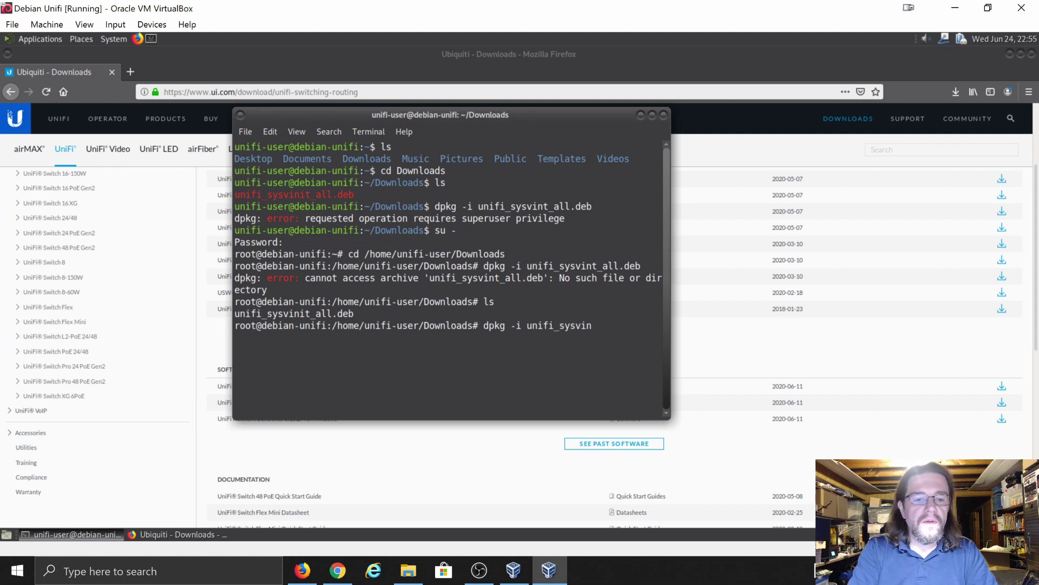
type("it")
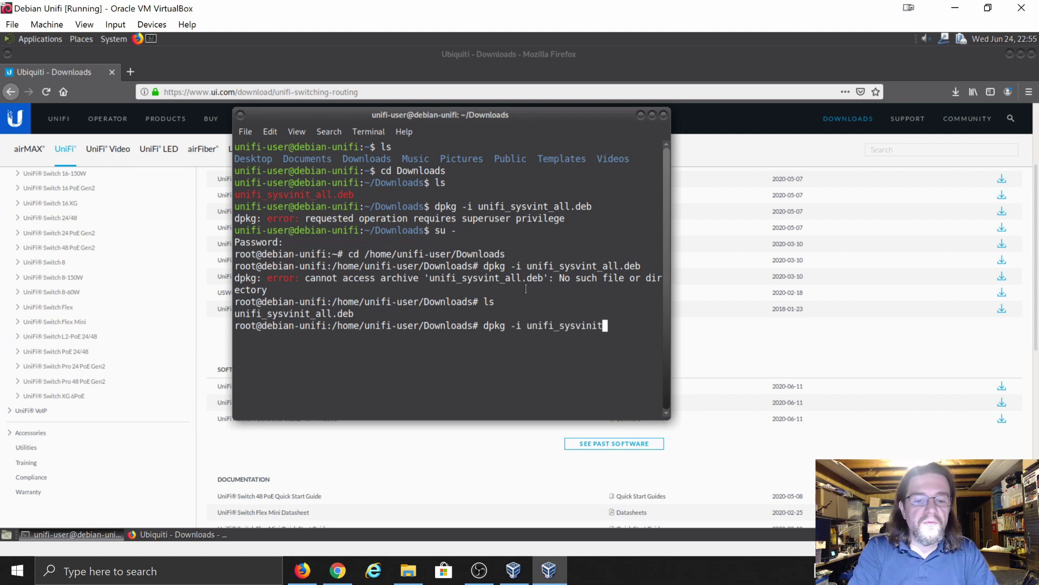
type("_all.")
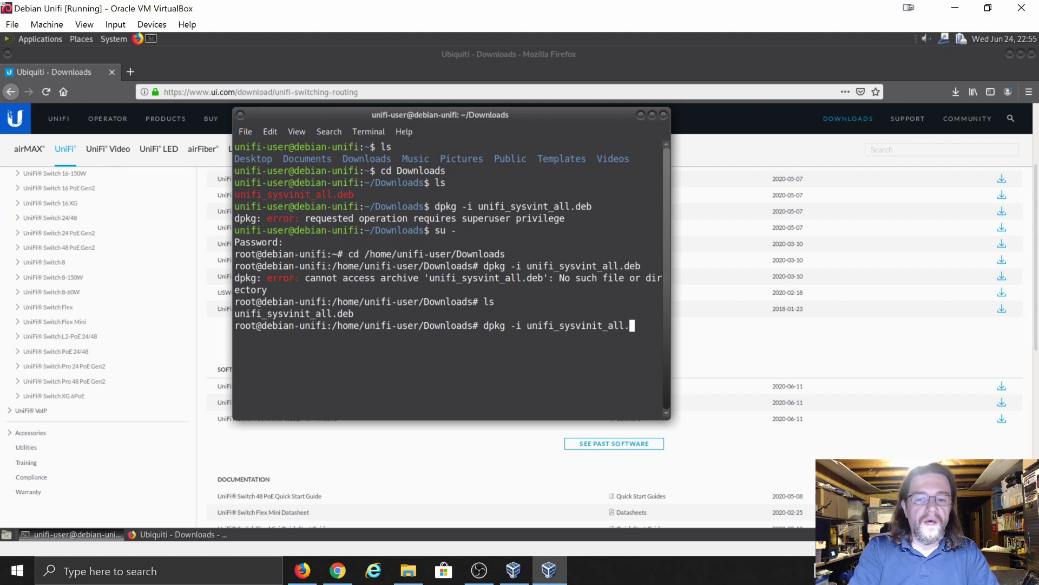
type("deb")
key("Return")
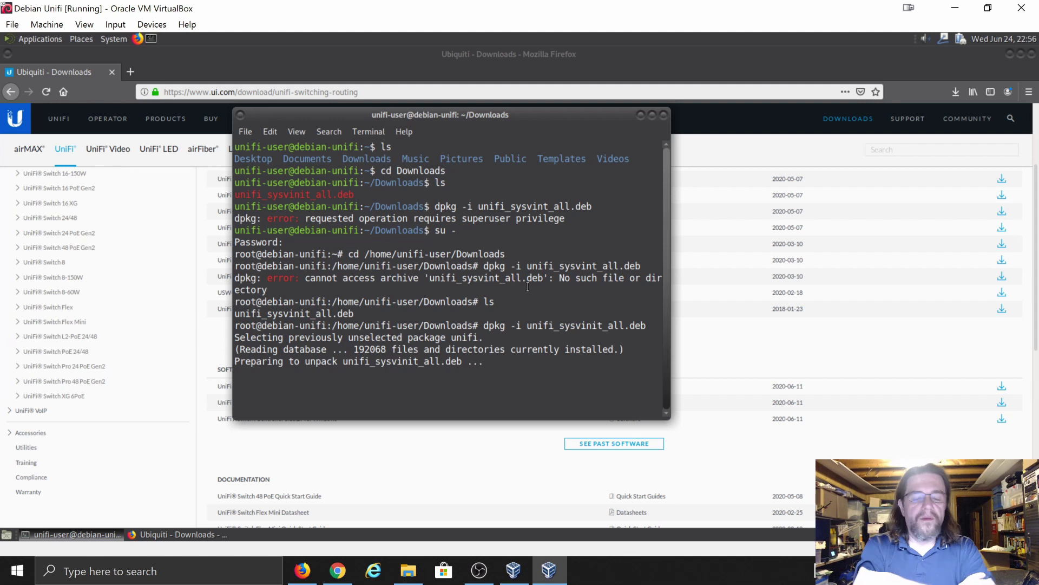
- Edit Wired connection 1 in the network connections editor and show its IPv4 Settings
left_click(943, 38)
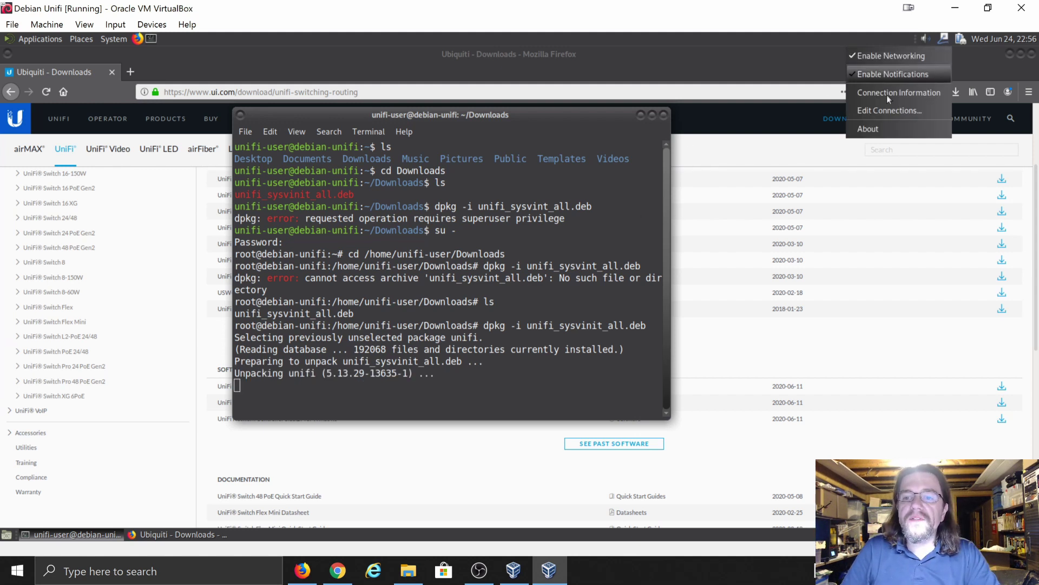
left_click(882, 111)
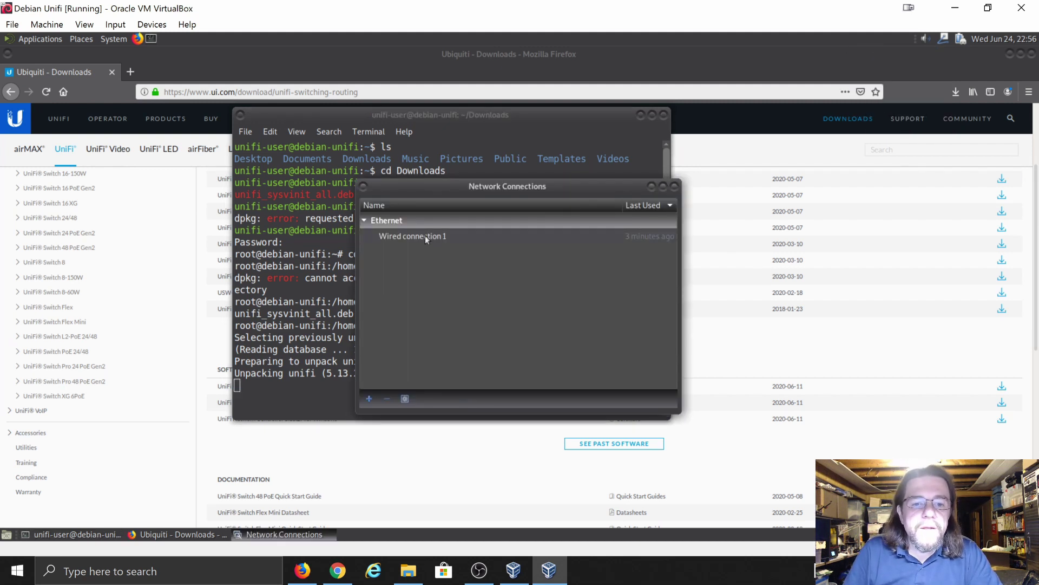
left_click(441, 237)
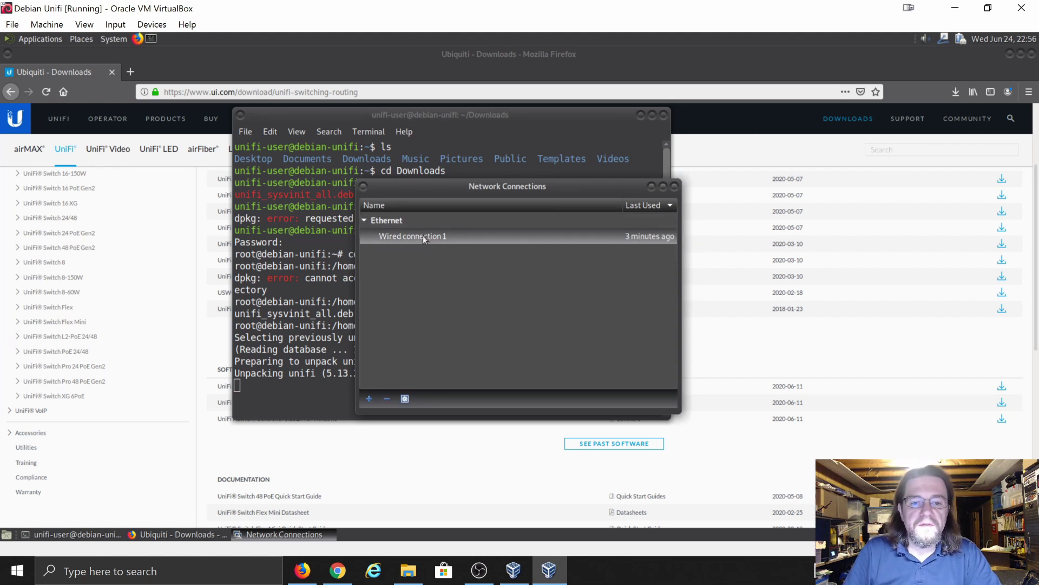
left_click(404, 400)
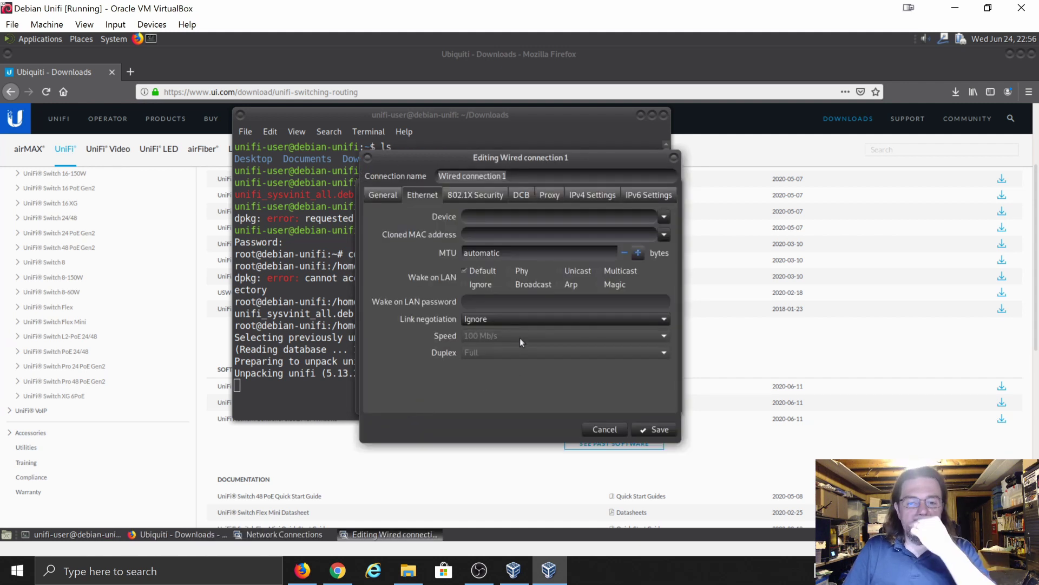
mouse_move(568, 231)
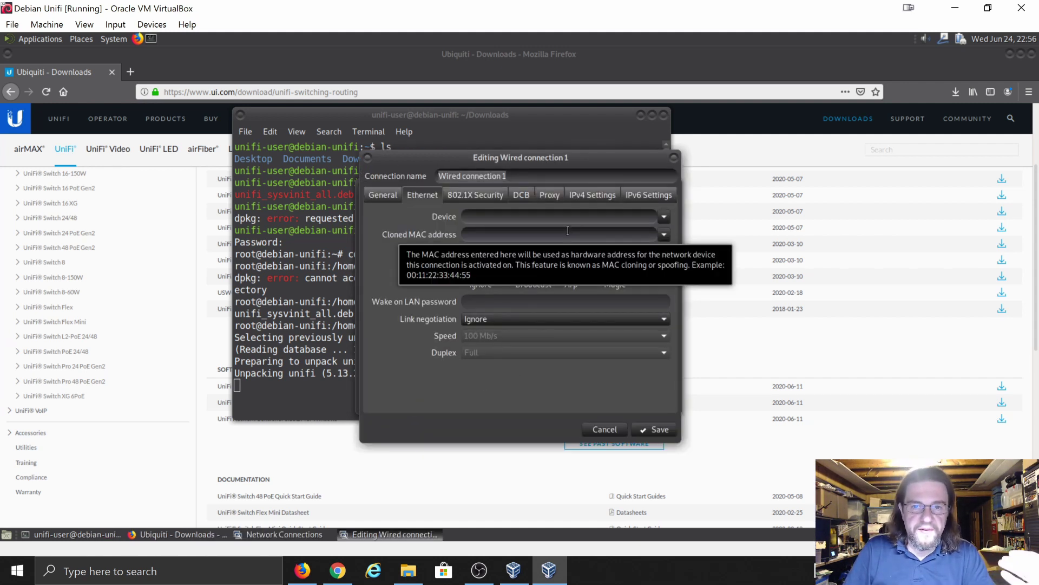
left_click(592, 196)
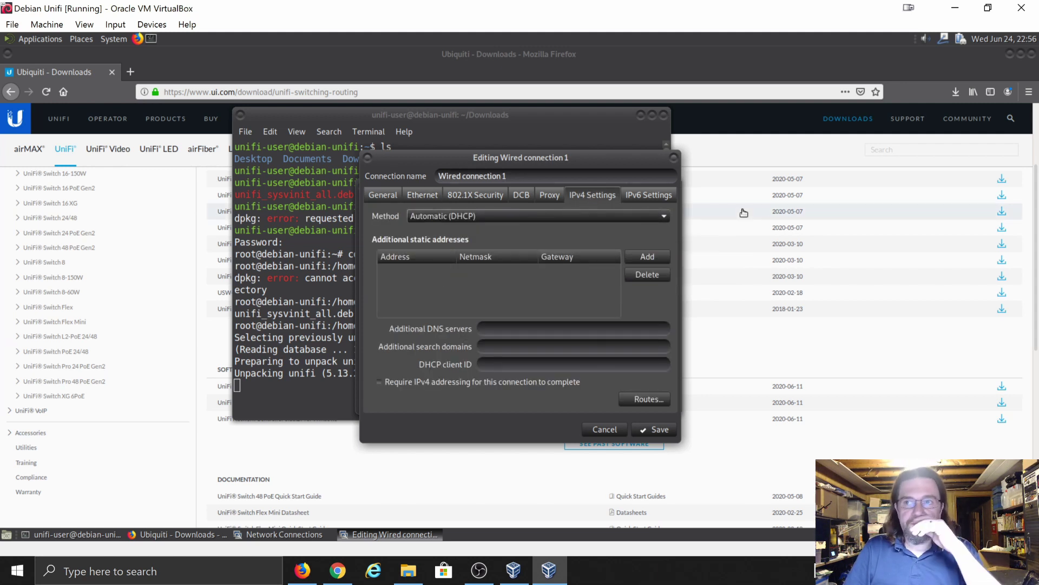
- Show the active connection's details (IP 192.168.10.11) beside the editor
right_click(944, 43)
left_click(909, 89)
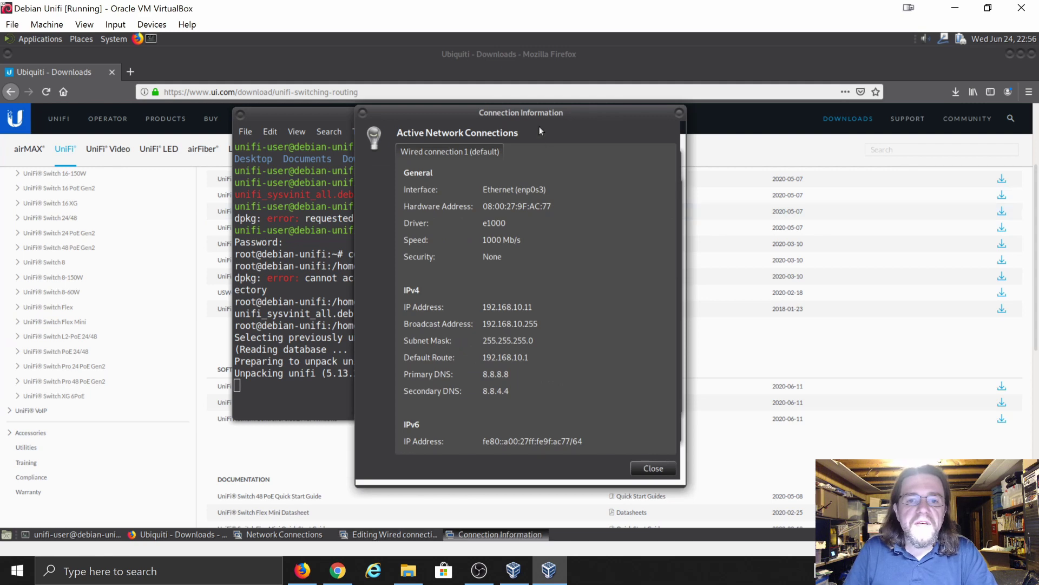
left_click_drag(657, 111, 869, 103)
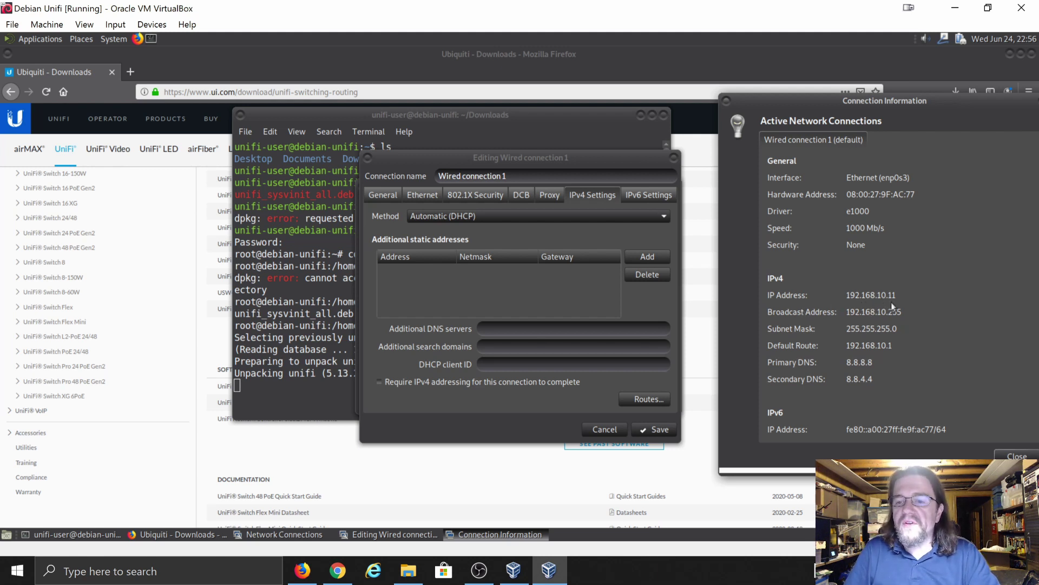
left_click(509, 327)
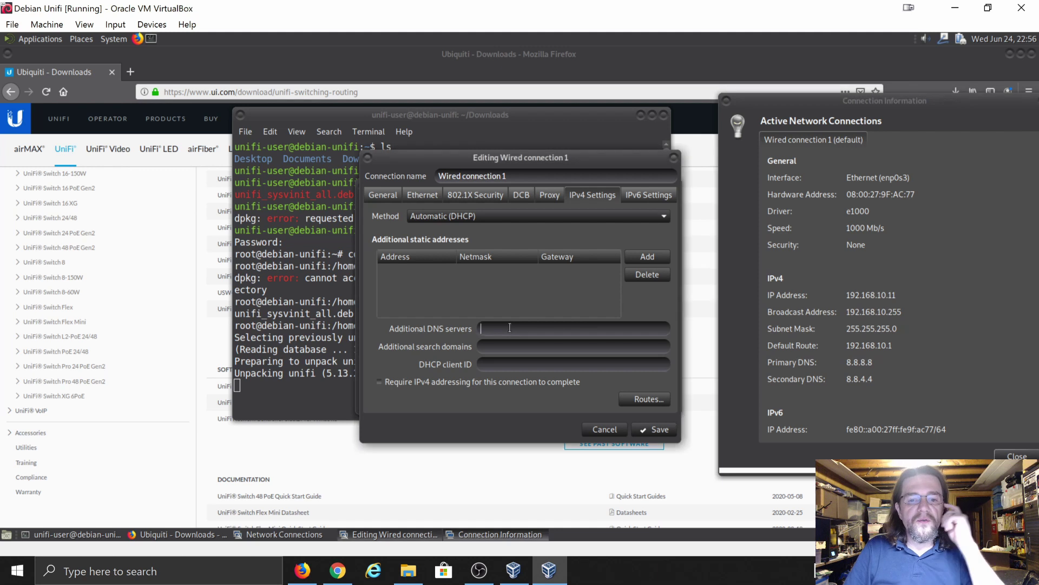
- Add an address row: 192.168.10.200, netmask 24, gateway 192.168.10.1
left_click(645, 258)
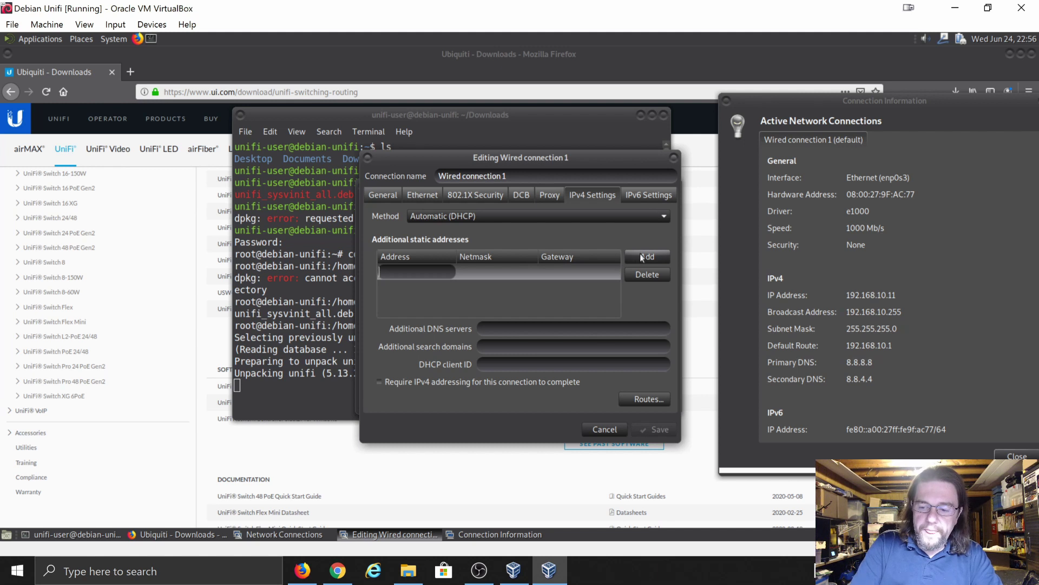
key("Tab")
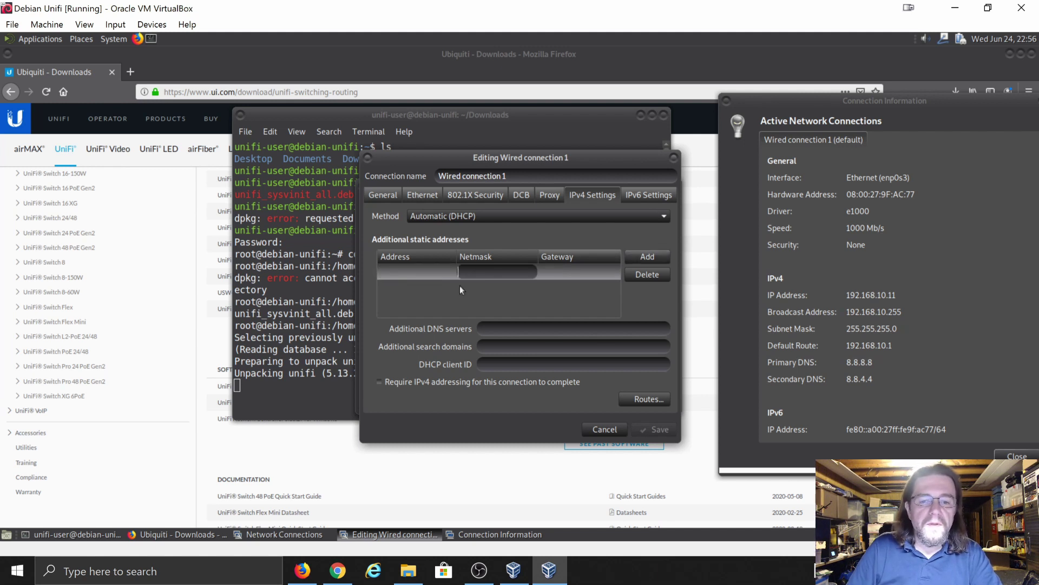
left_click(412, 272)
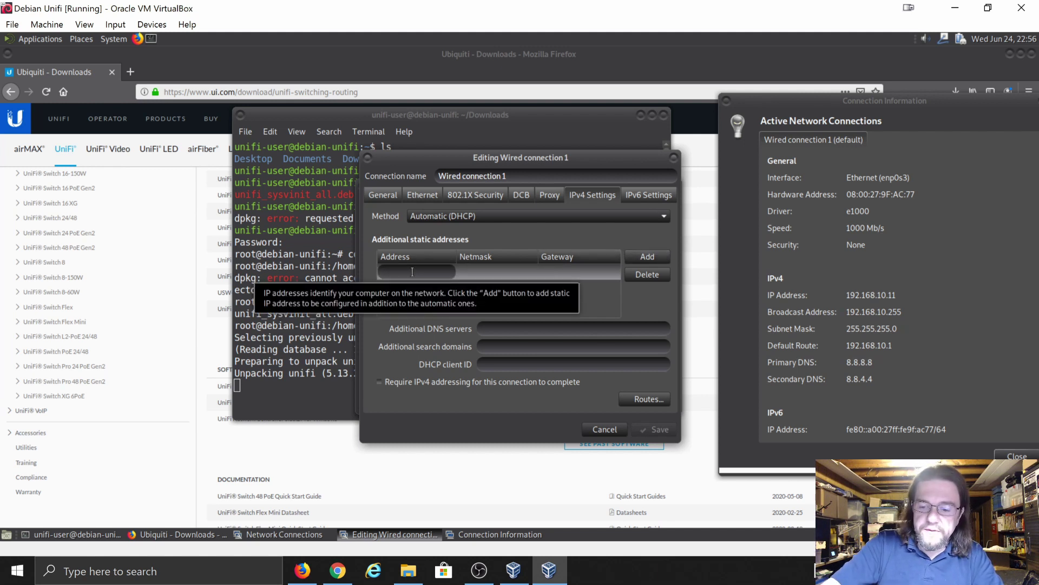
key("Num_Lock")
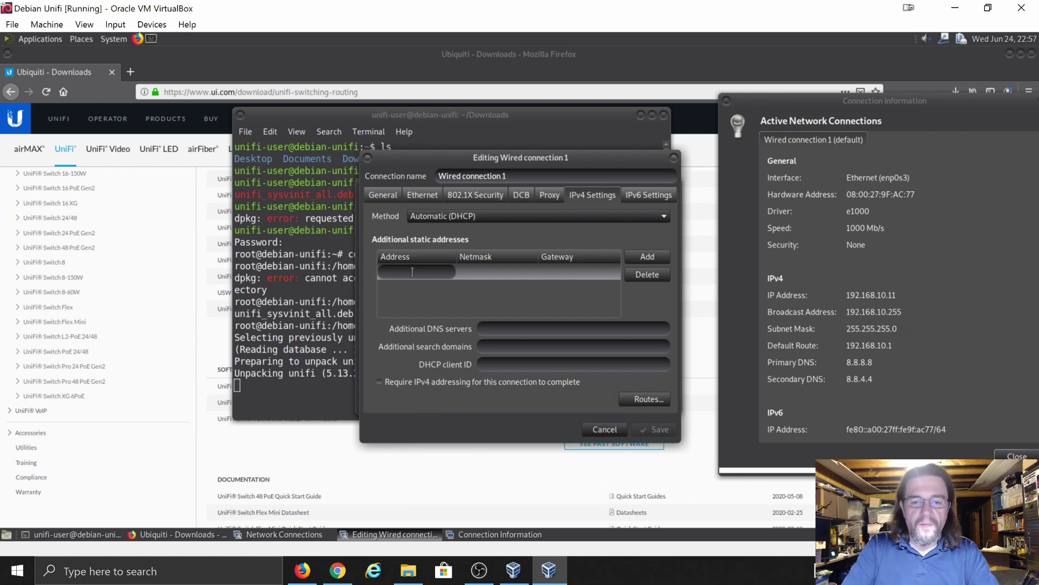
type("19")
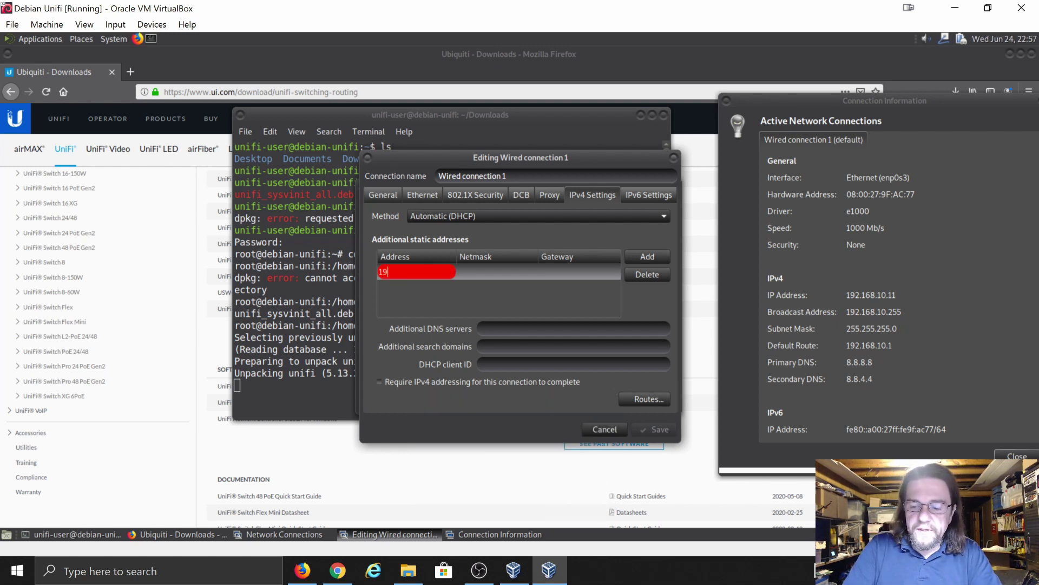
type("2.168.10.")
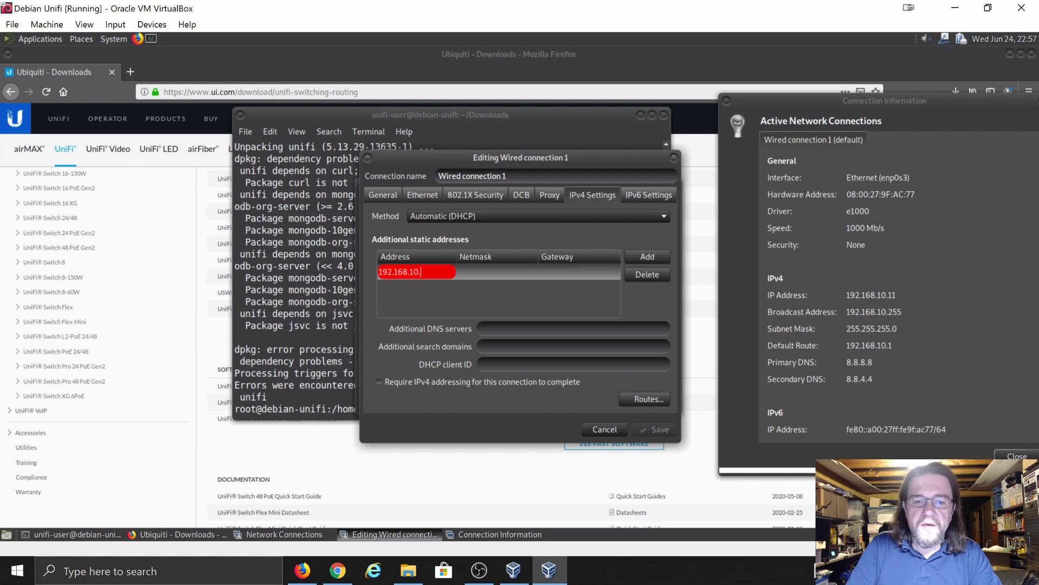
type("200")
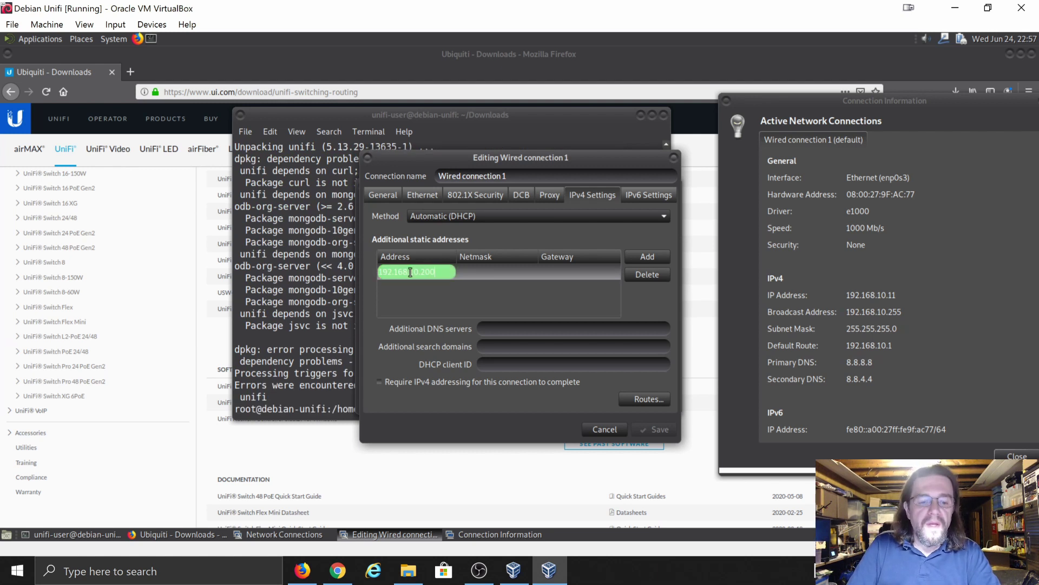
key("Tab")
type("24")
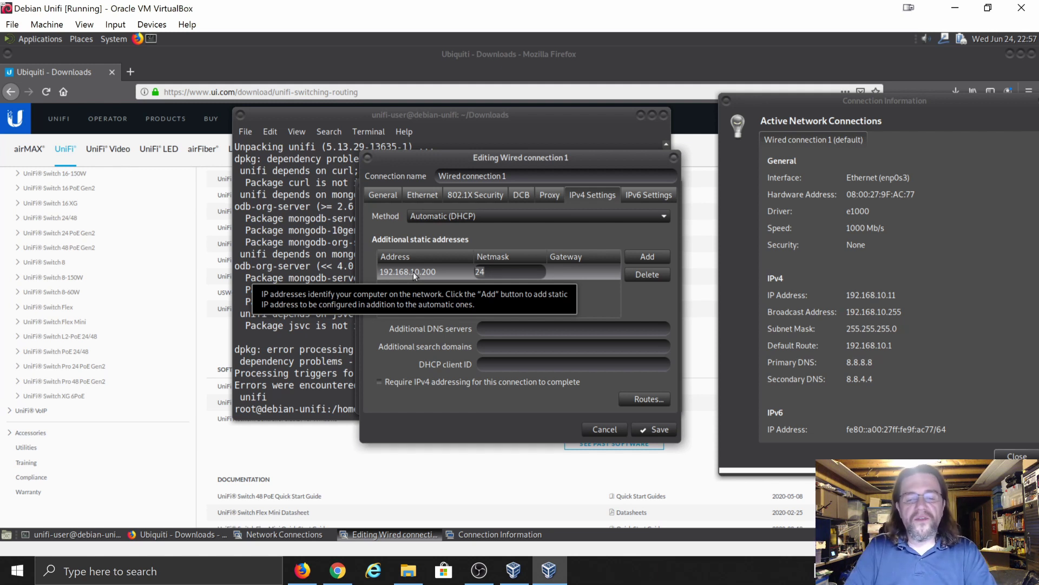
key("Tab")
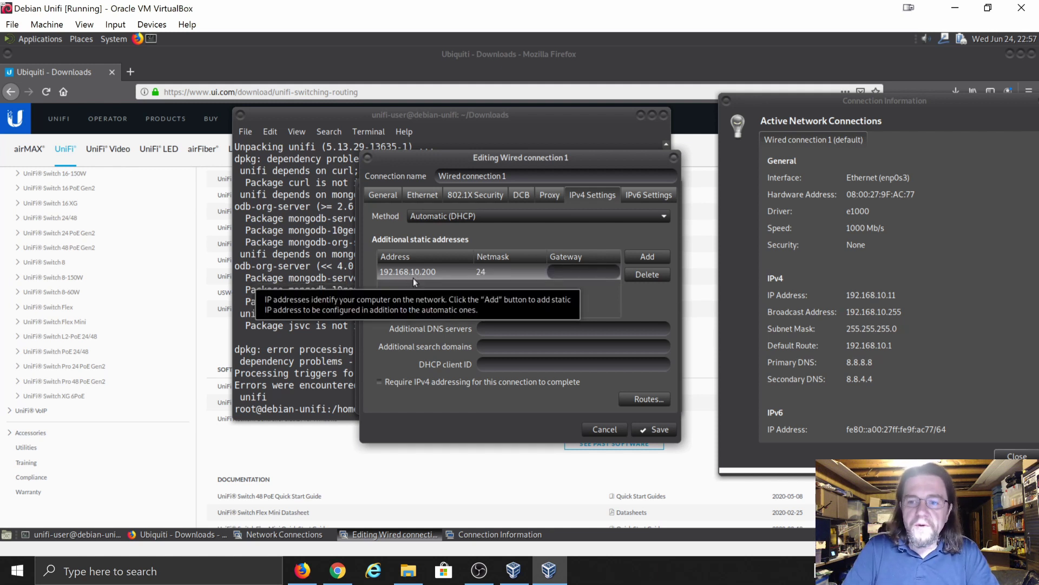
type("1")
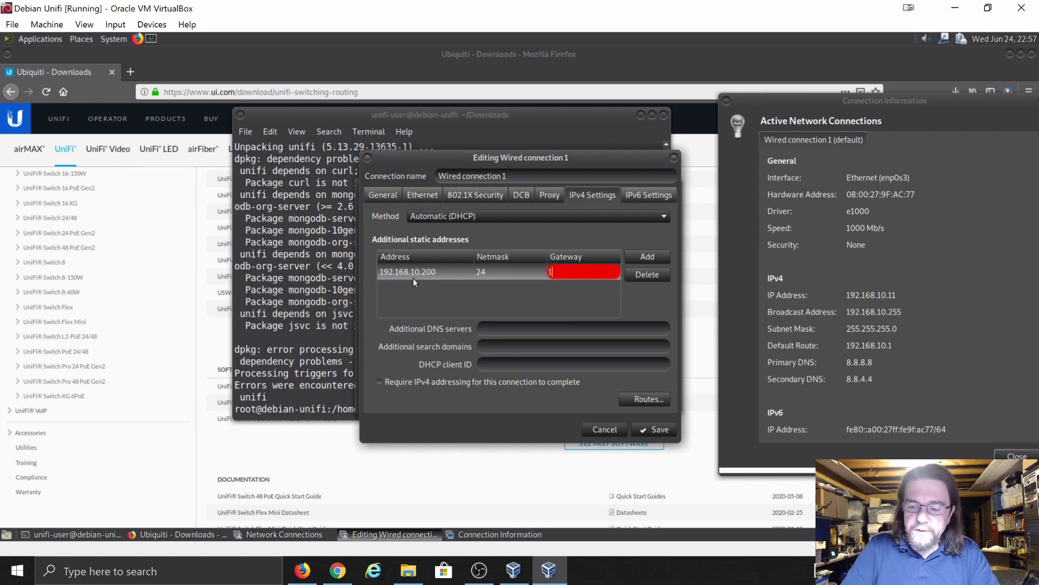
type("92.168.")
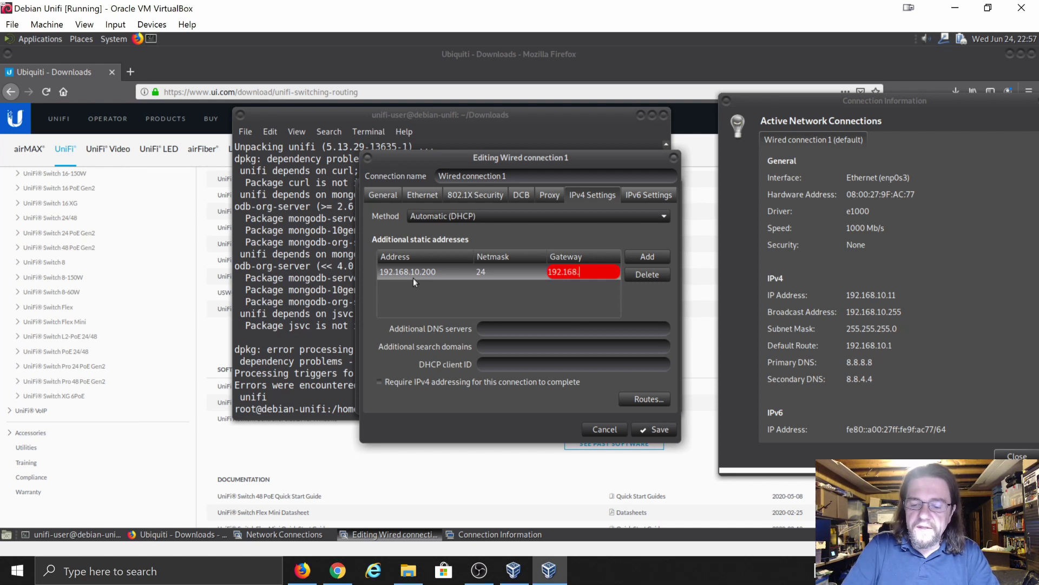
type("10.1")
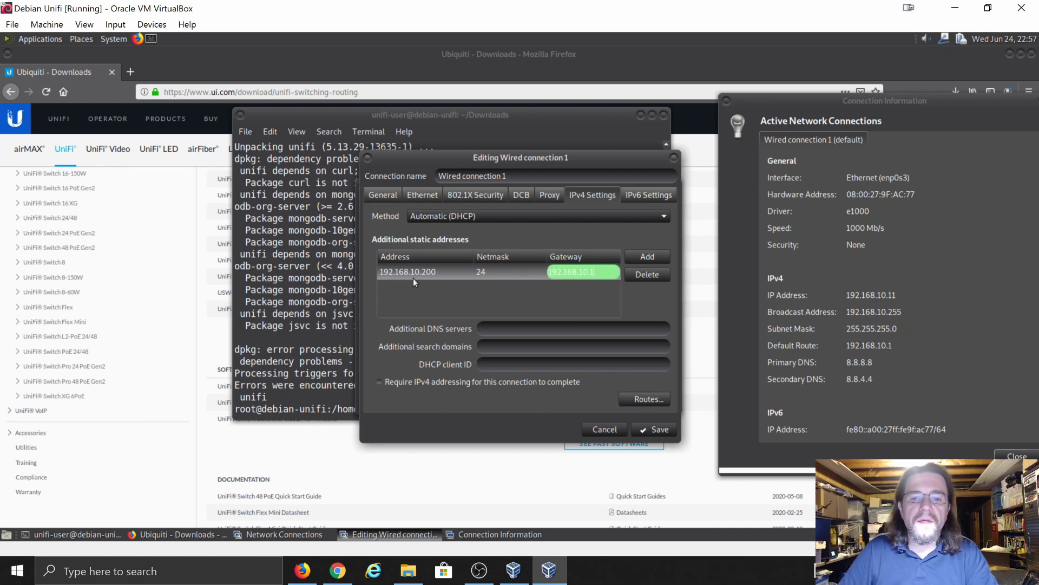
left_click(499, 330)
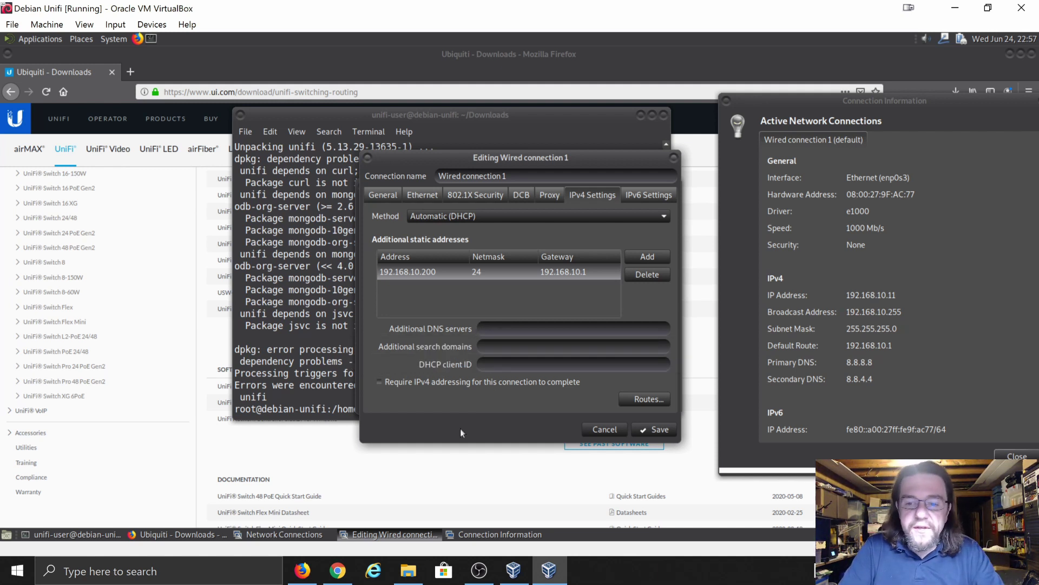
- Enter 8.8.8.8,8.8.4.4 as additional DNS servers and save Wired connection 1
type("8.8")
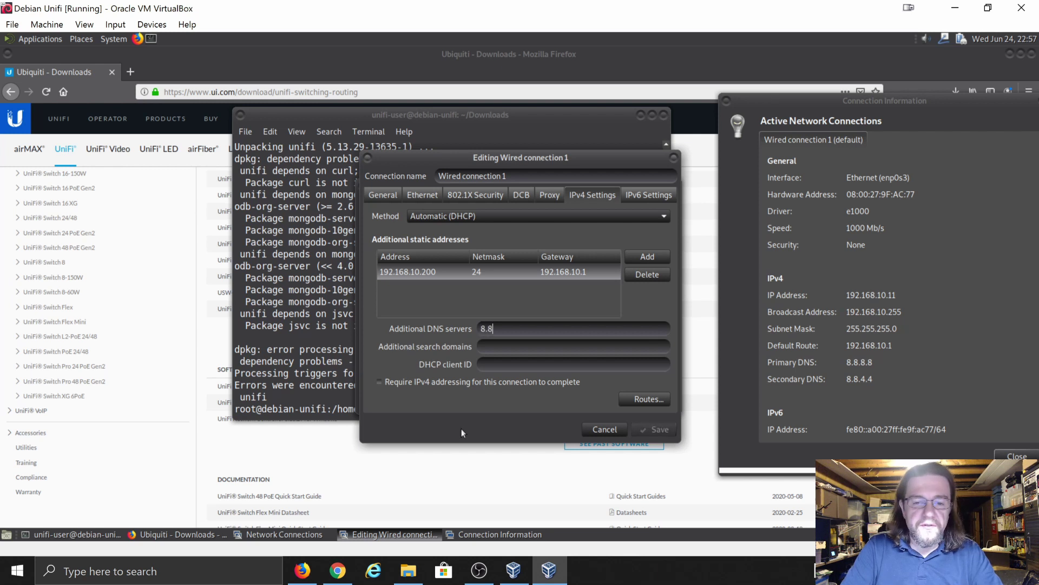
type(".8.8")
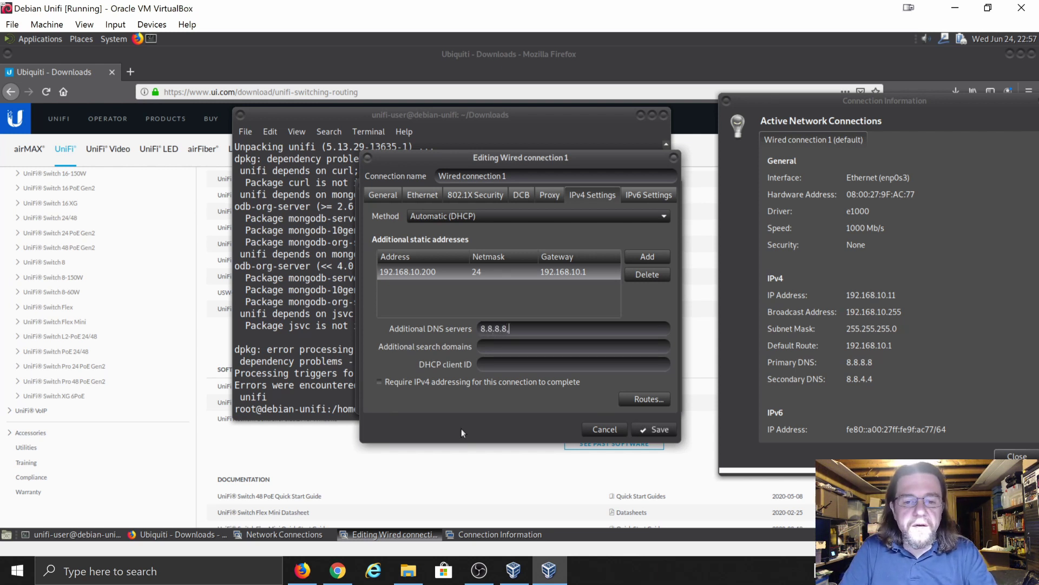
type(",8.8")
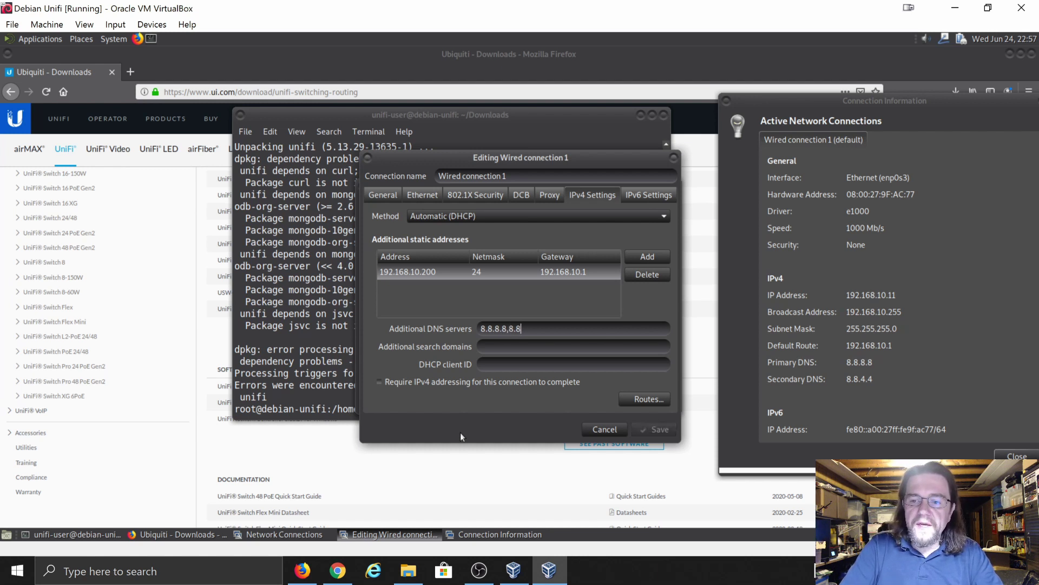
type(".4.4")
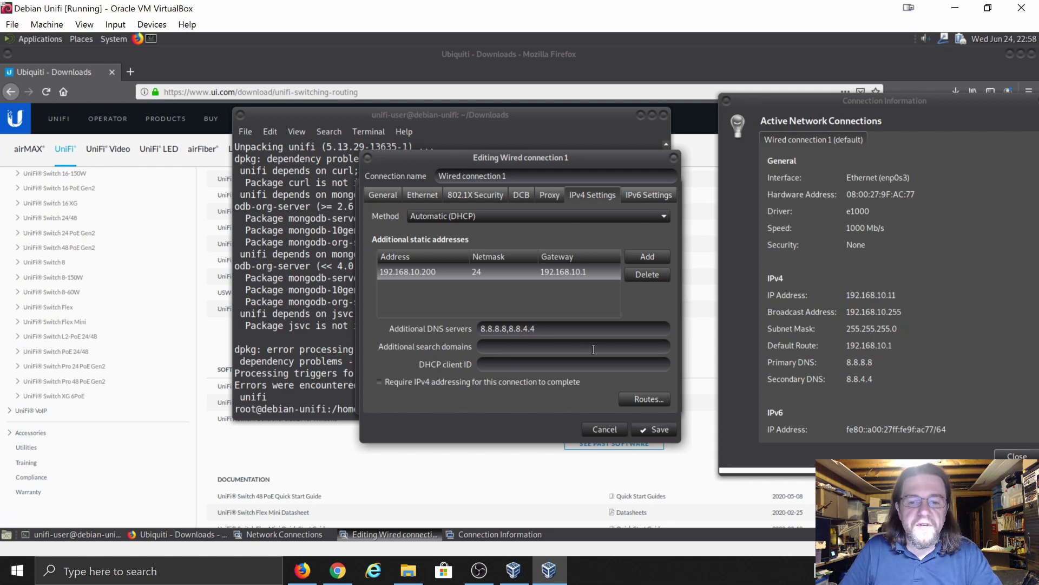
left_click(654, 429)
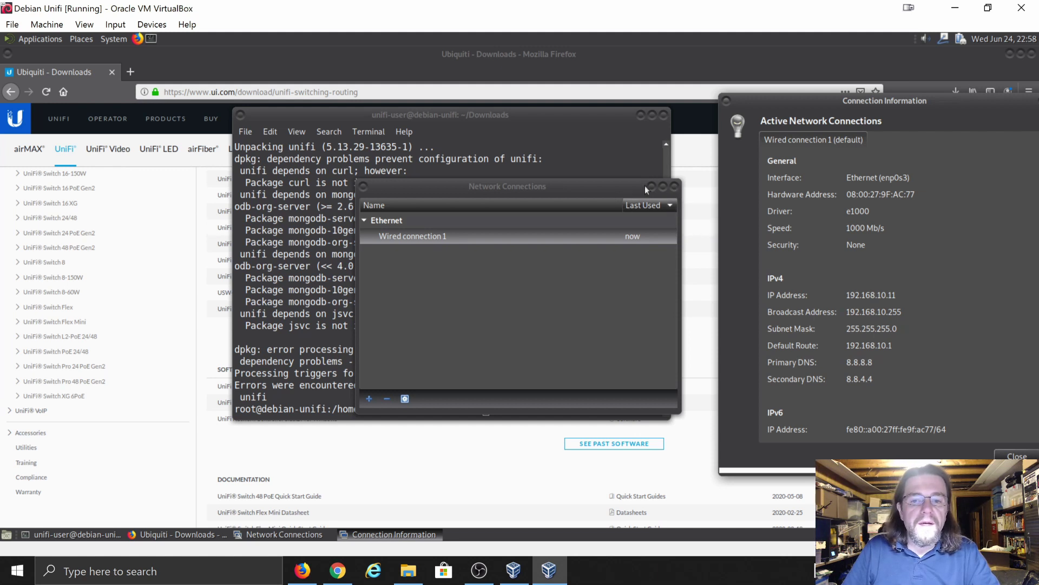
left_click(676, 190)
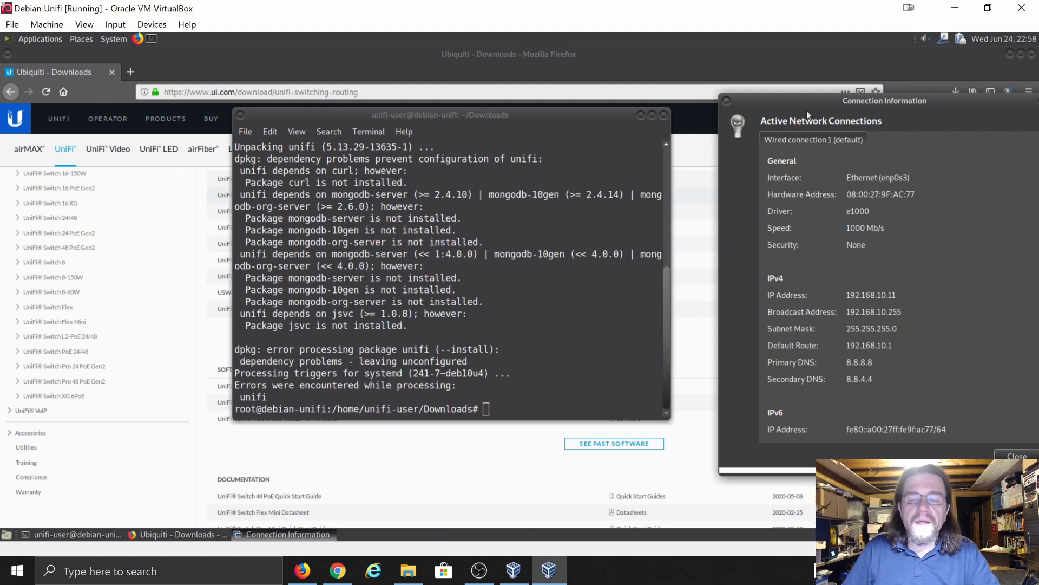
left_click_drag(958, 105, 862, 110)
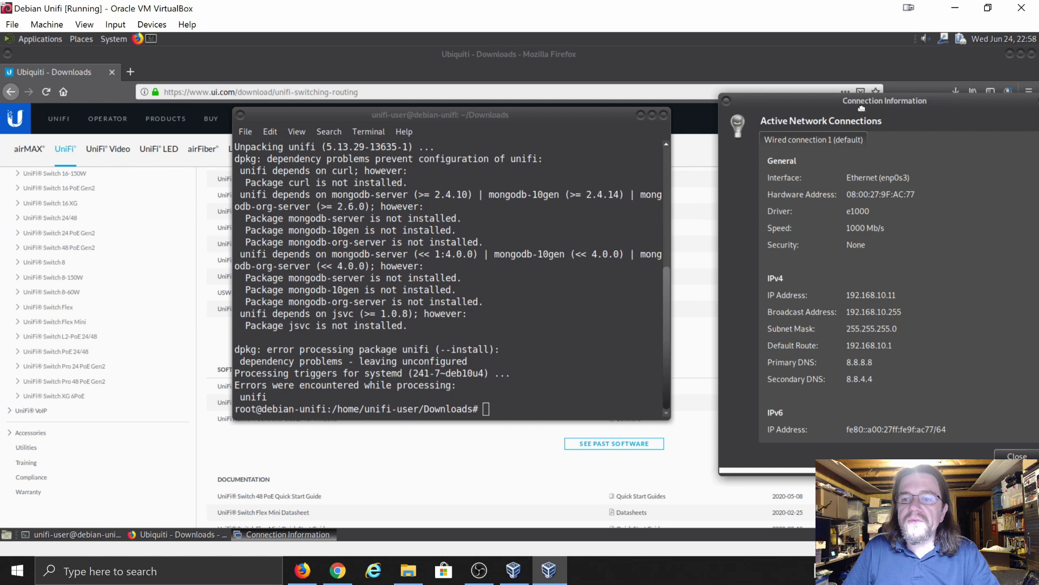
left_click(948, 106)
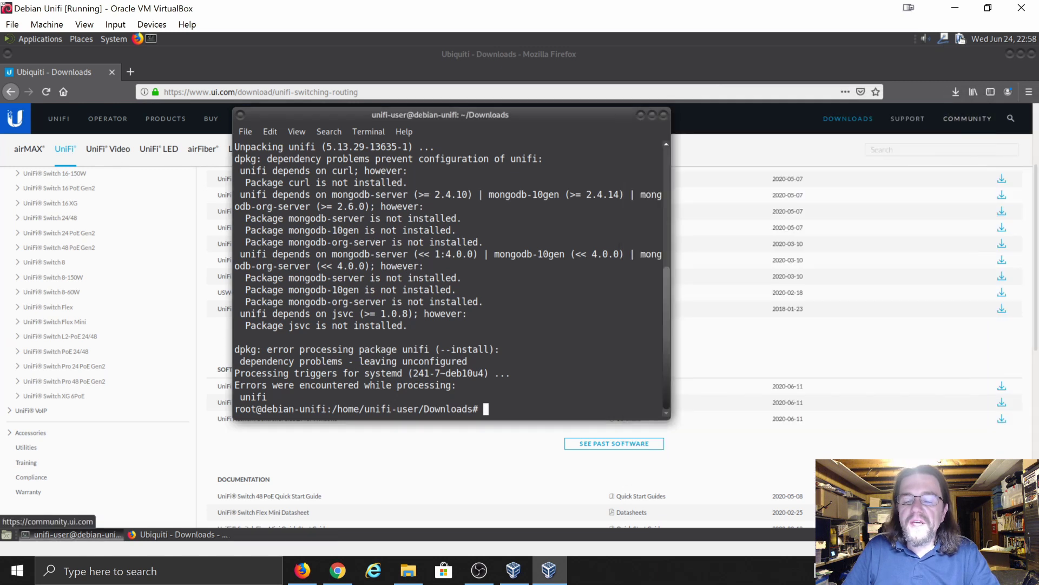
right_click(944, 39)
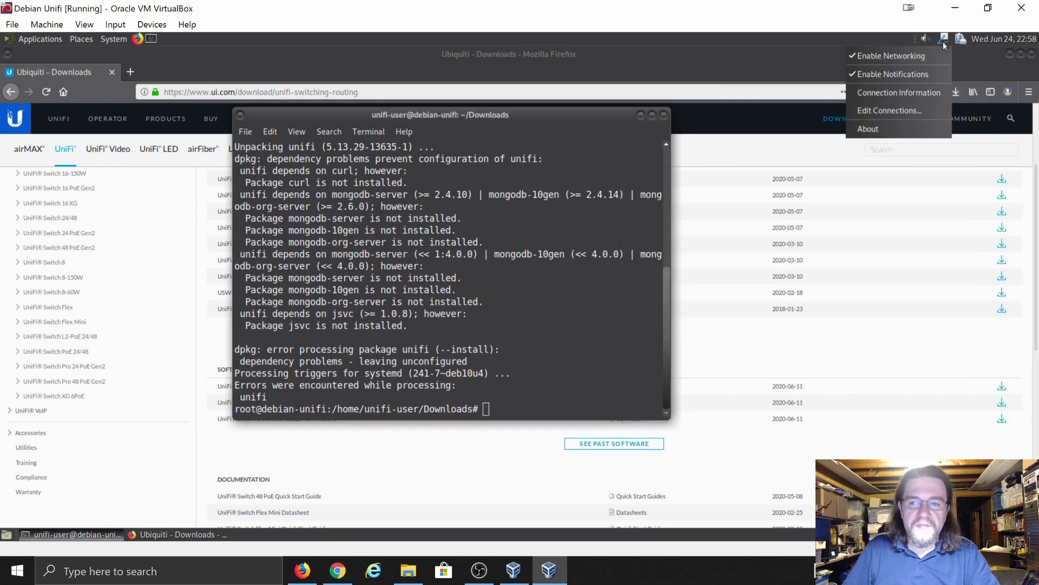
left_click(901, 92)
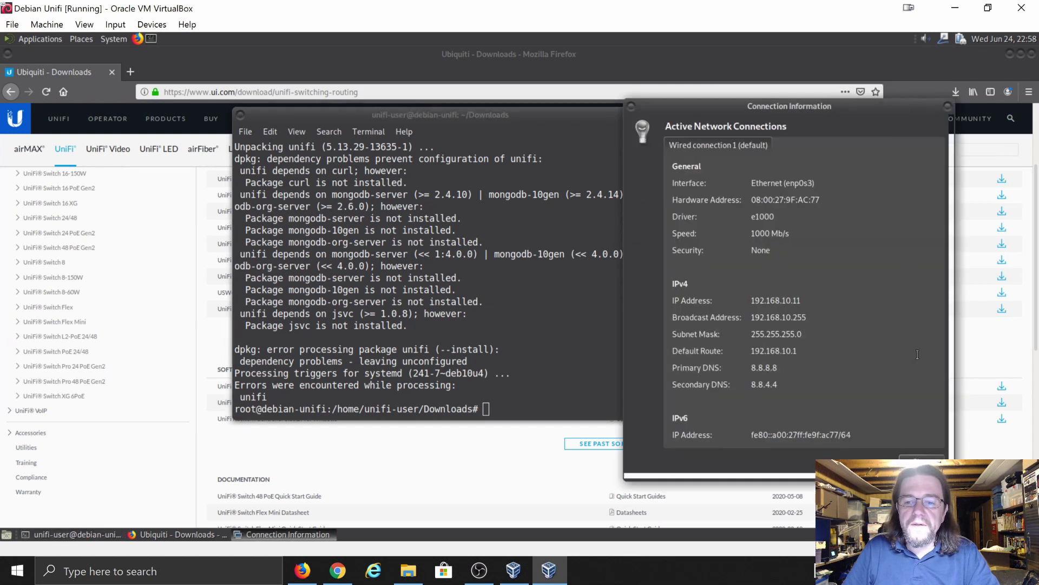
left_click(921, 461)
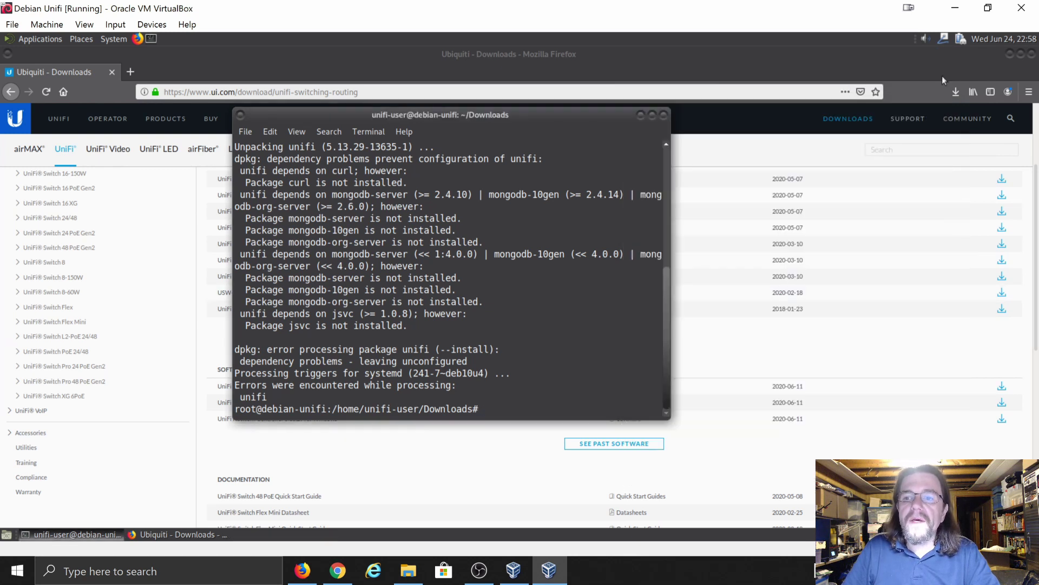
left_click(942, 42)
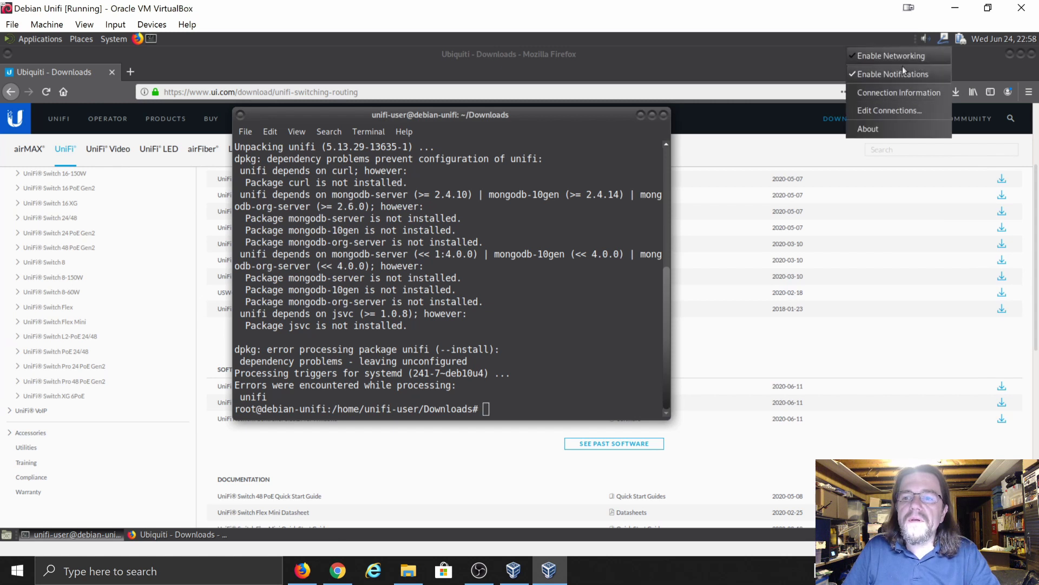
left_click(878, 57)
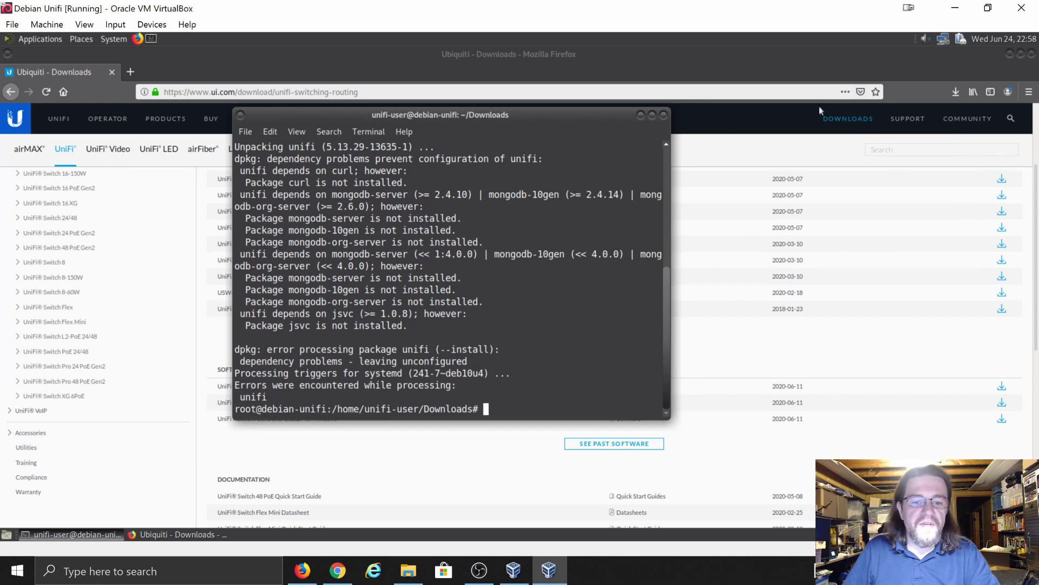
left_click(945, 41)
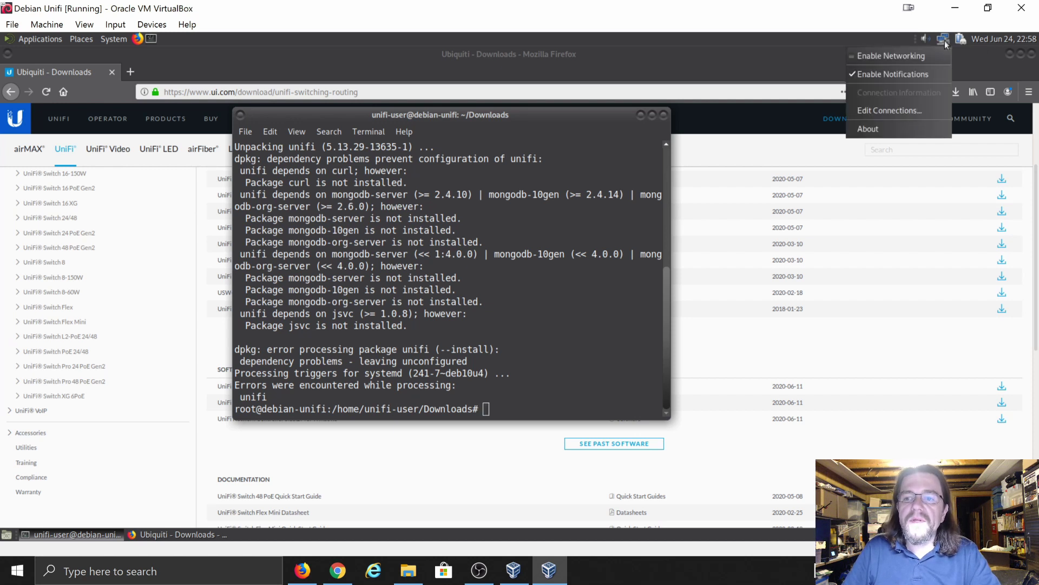
left_click(909, 56)
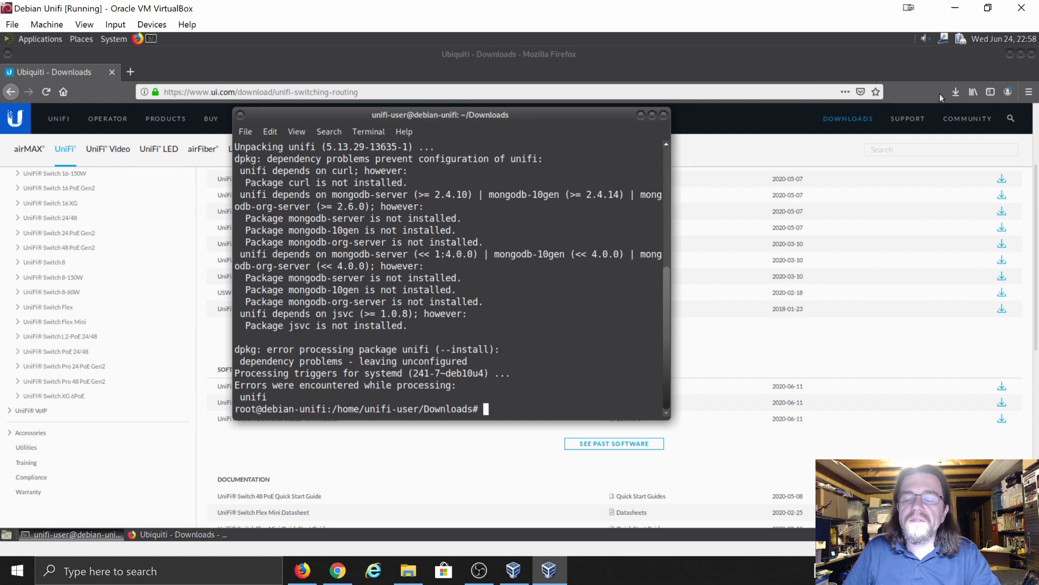
left_click(943, 41)
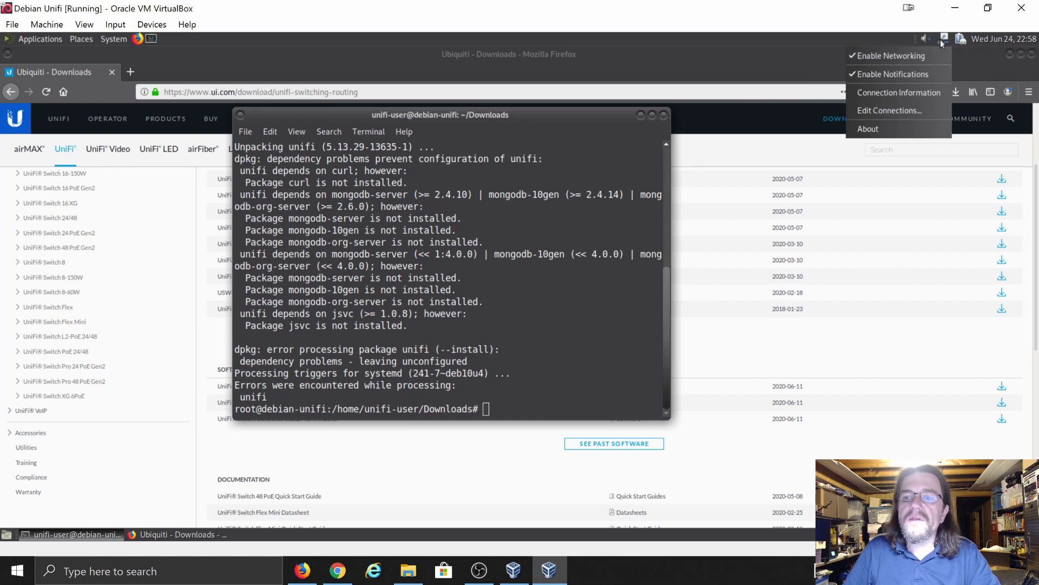
left_click(908, 93)
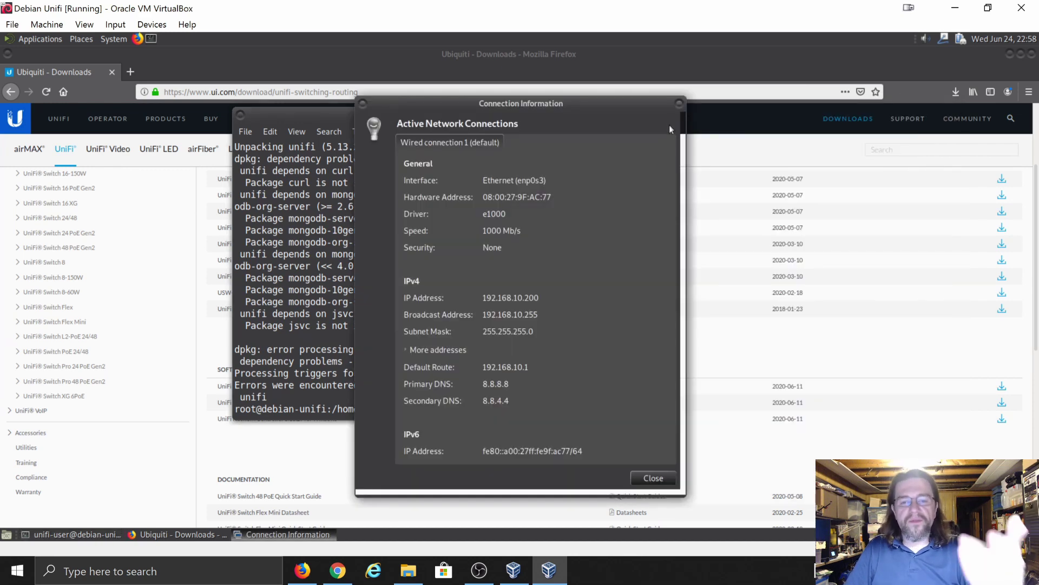
left_click(680, 103)
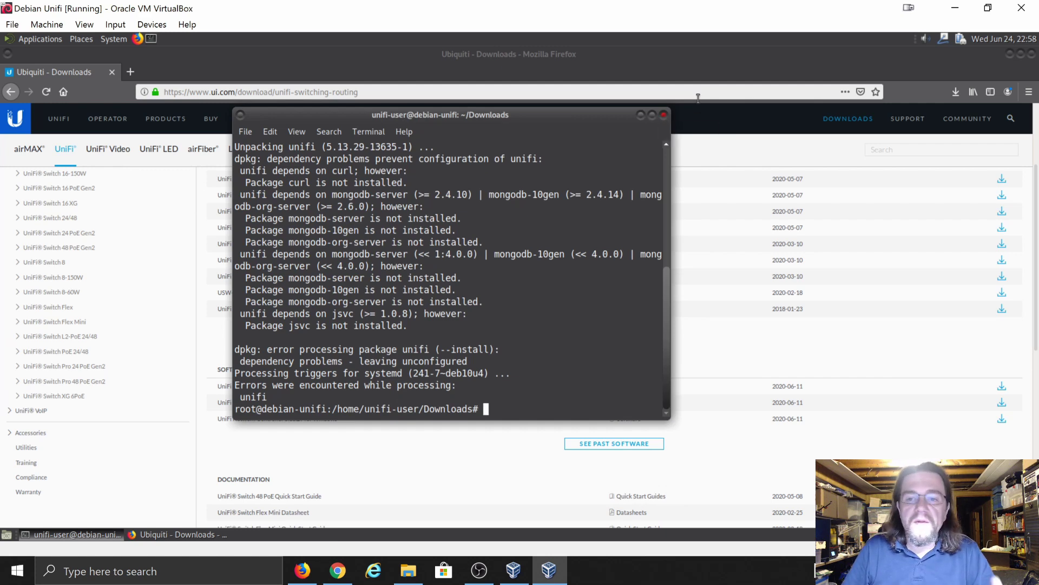
- Minimize the VM and VirtualBox Manager windows and launch Internet Explorer
left_click(955, 10)
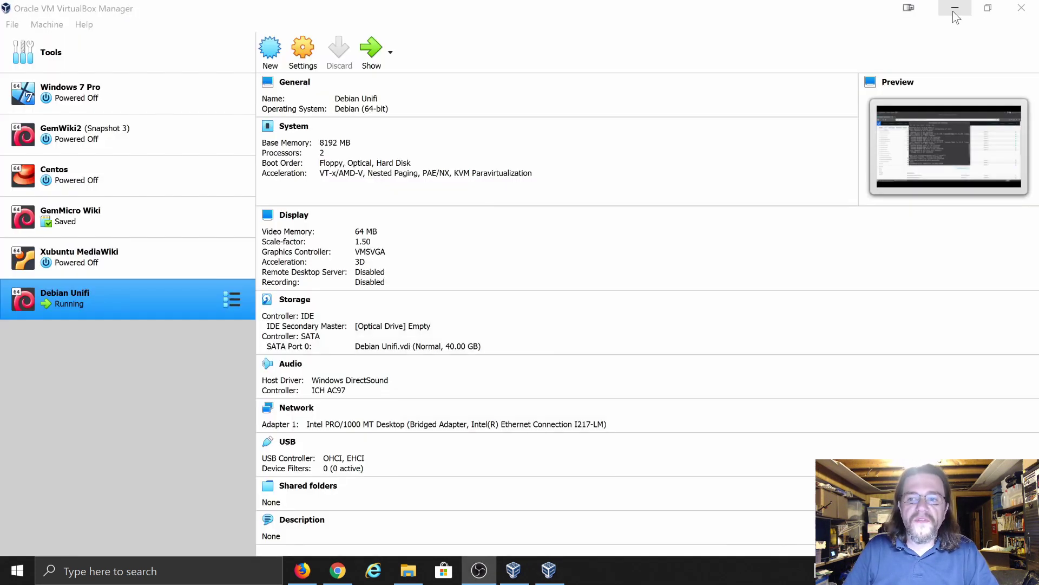
left_click(955, 10)
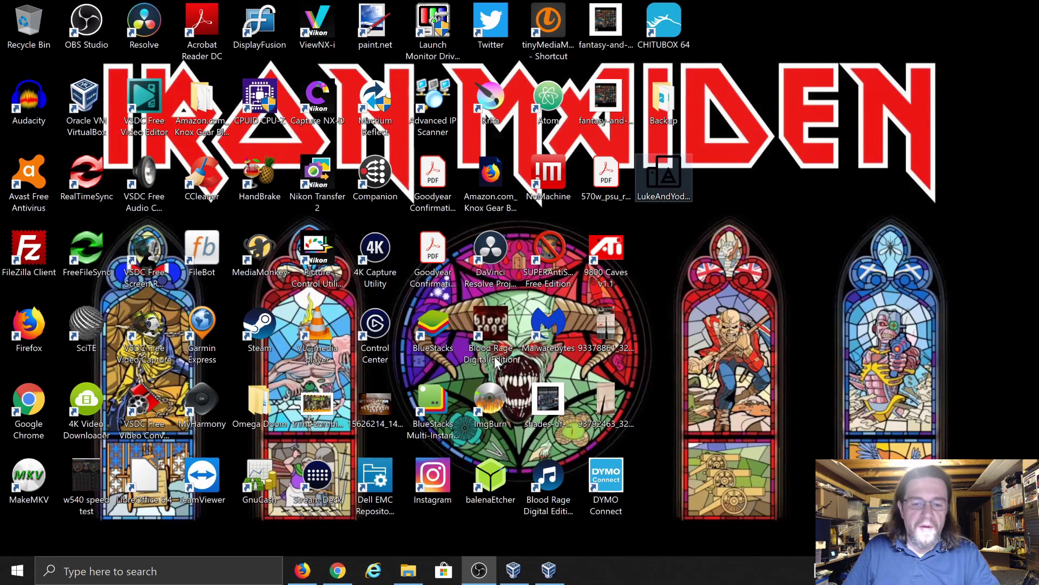
left_click(366, 573)
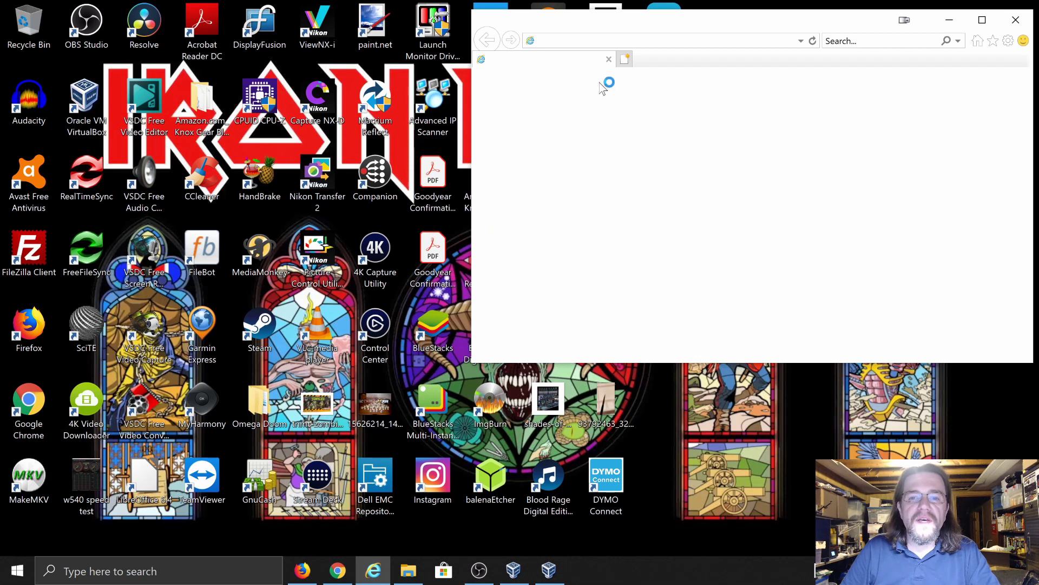
- Load 192.168.10.200 in Internet Explorer, then open a blank second tab
left_click(608, 42)
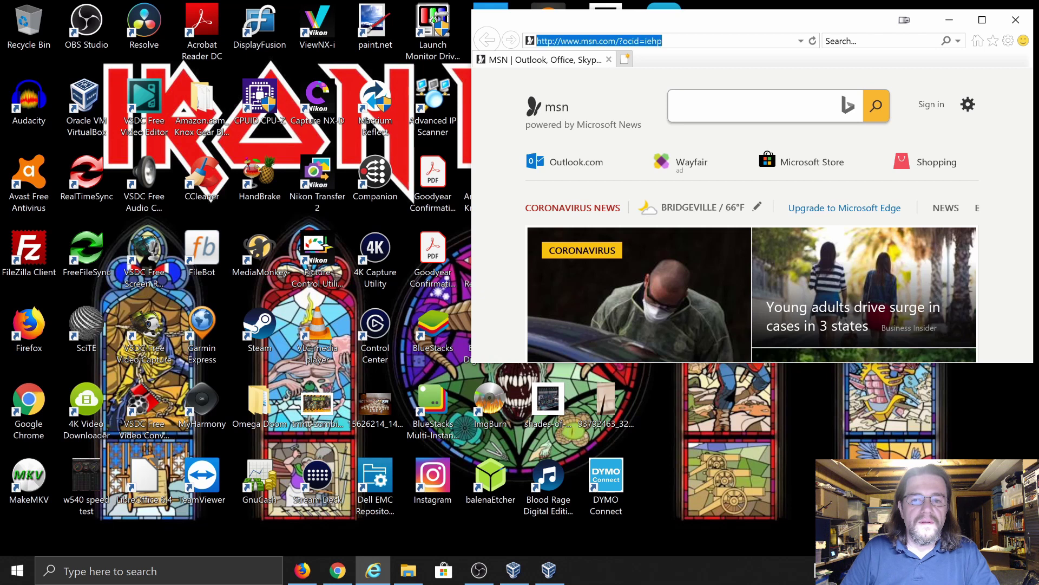
type("192.")
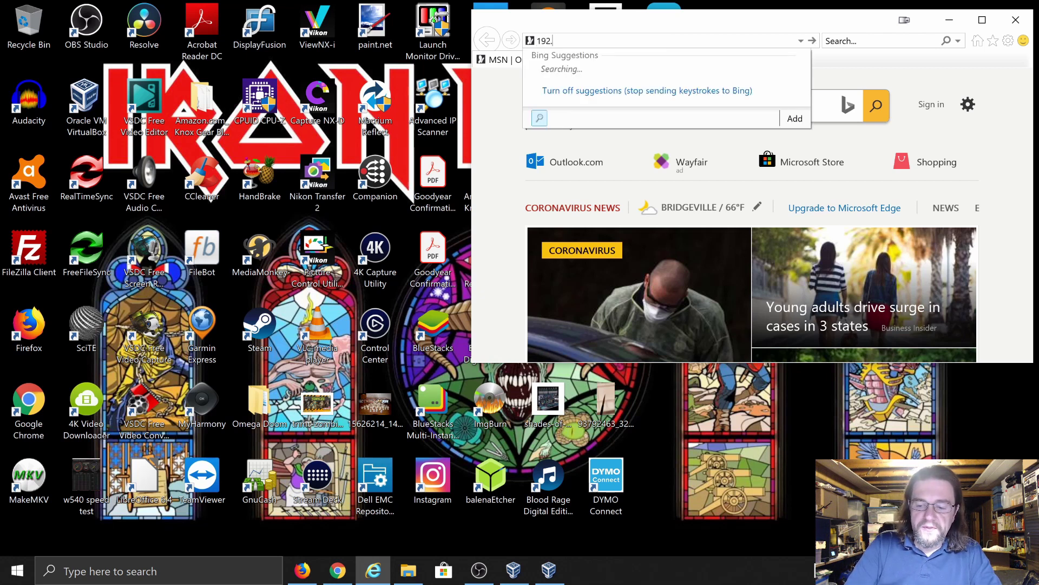
type("168.10.2")
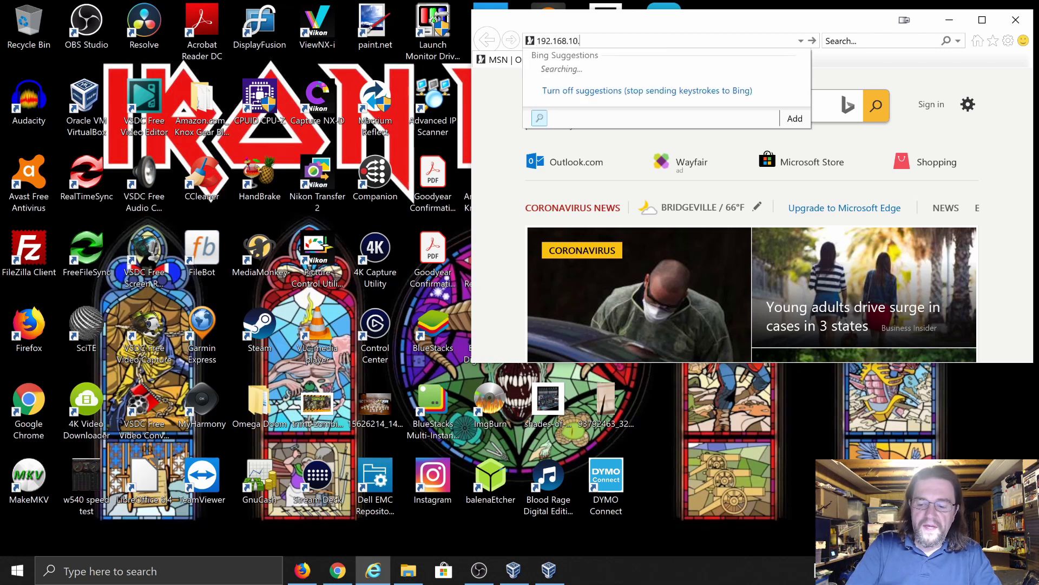
double_click(575, 42)
type("0")
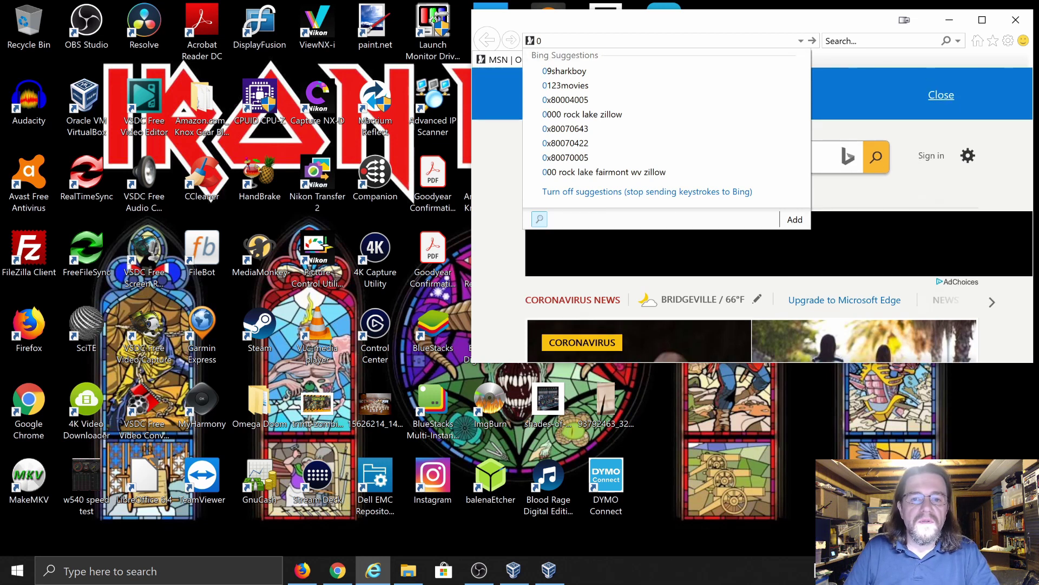
key("BackSpace")
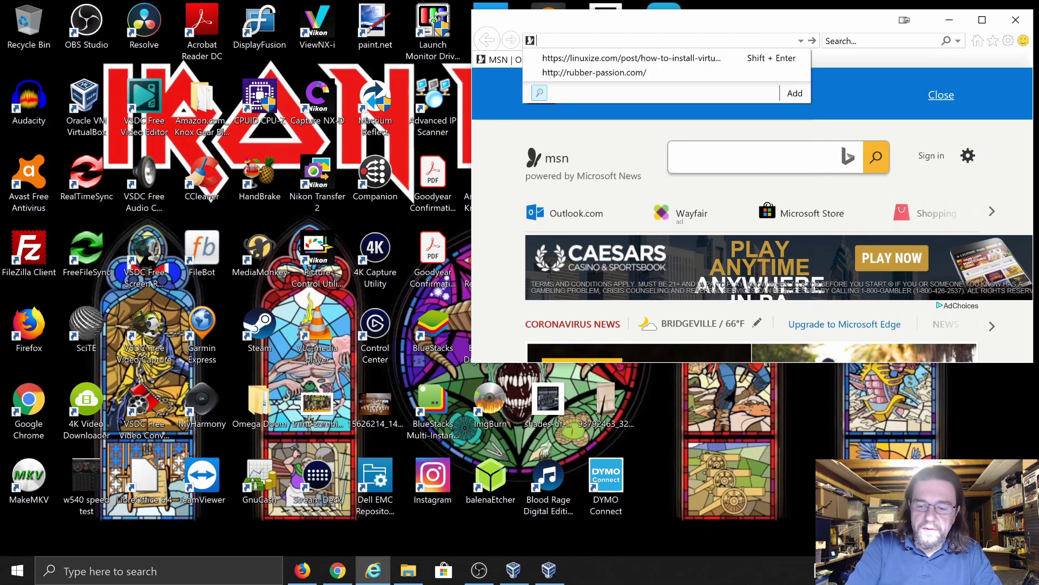
type("192.168")
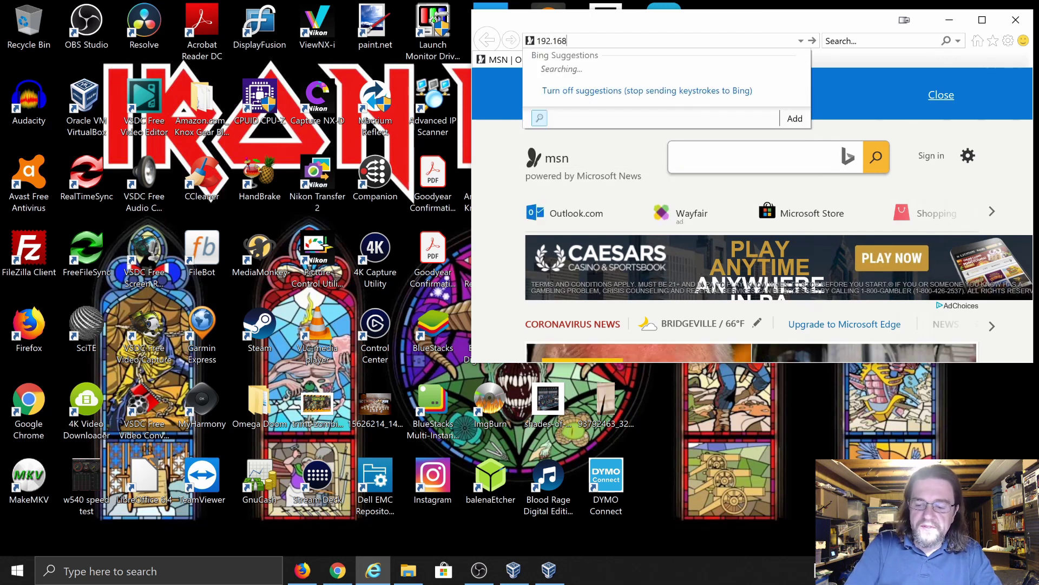
type(".10.200")
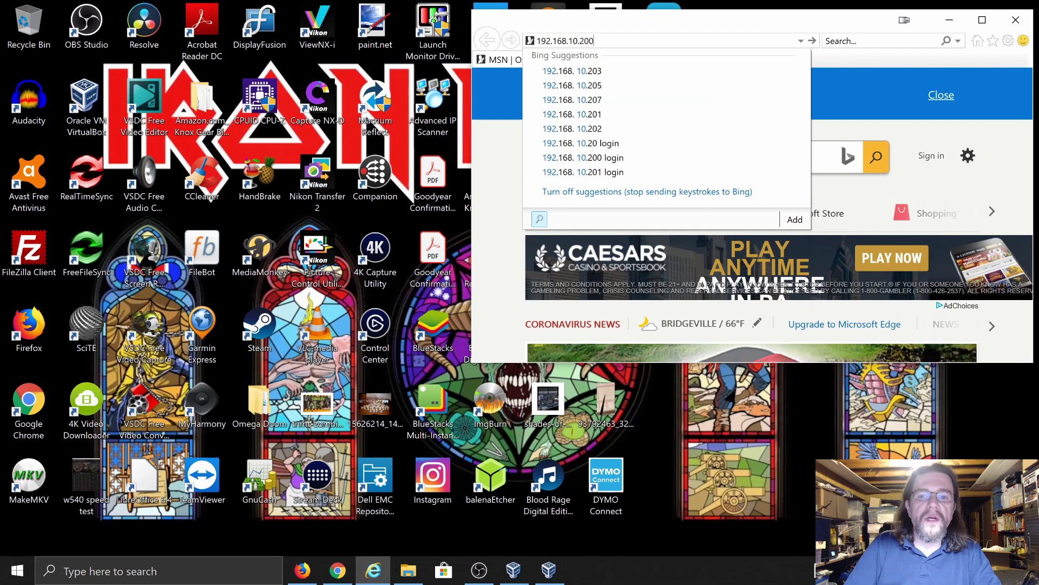
key("Return")
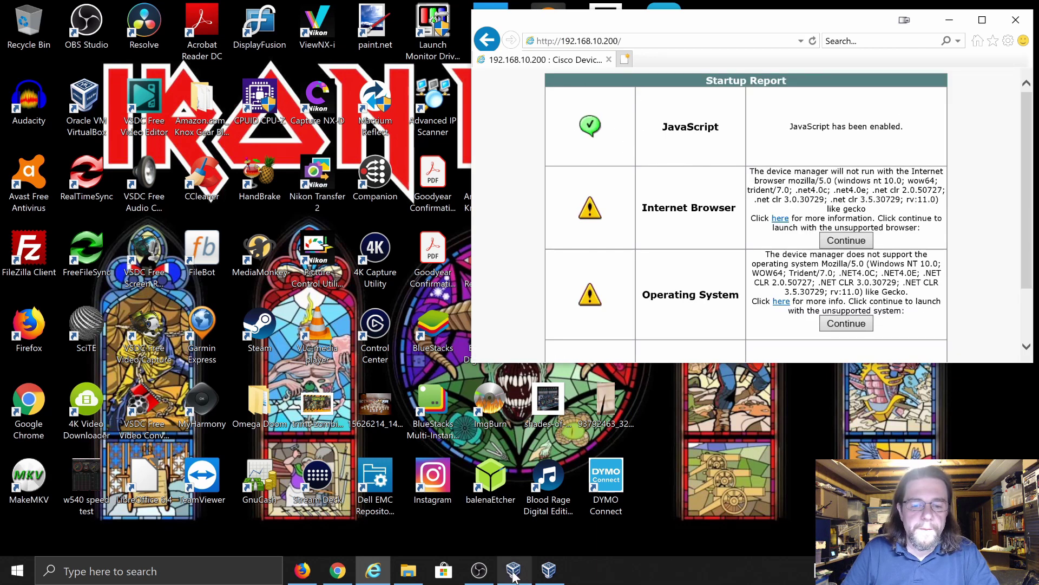
left_click(627, 59)
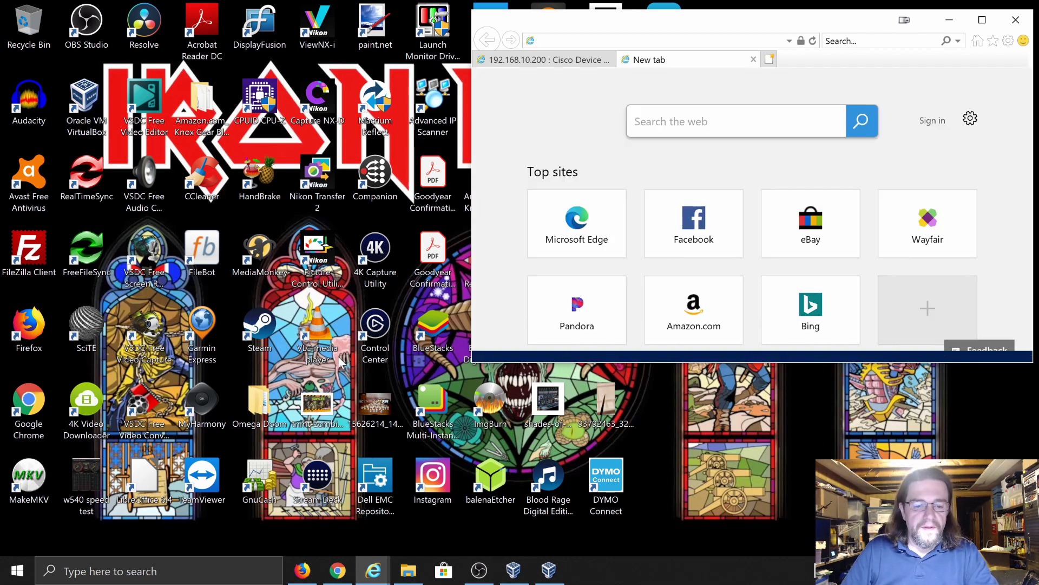
- Maximize Internet Explorer and load 192.168.10.200:8443 in the Cisco tab
left_click(302, 570)
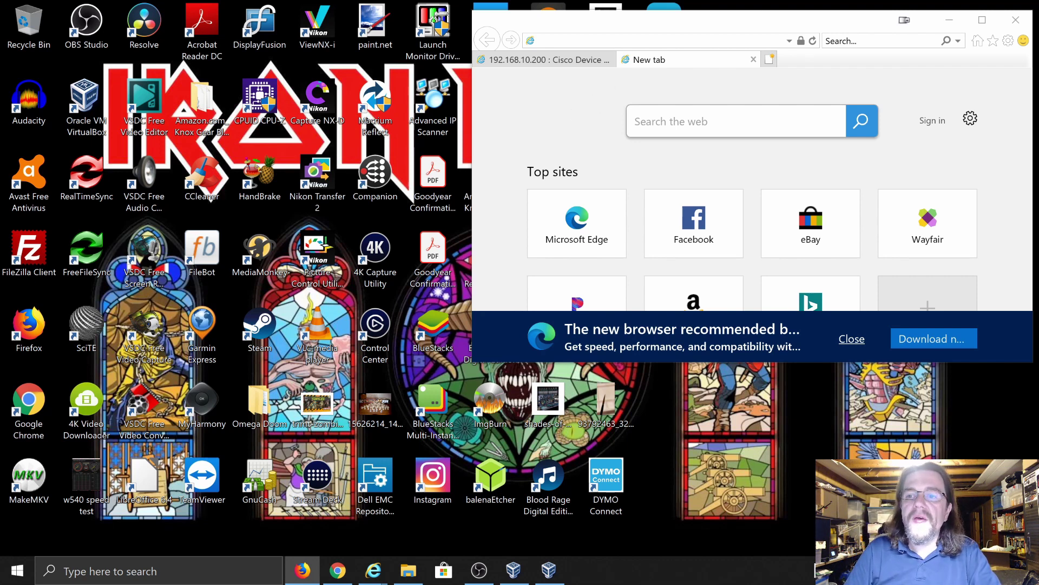
left_click(977, 22)
left_click(980, 22)
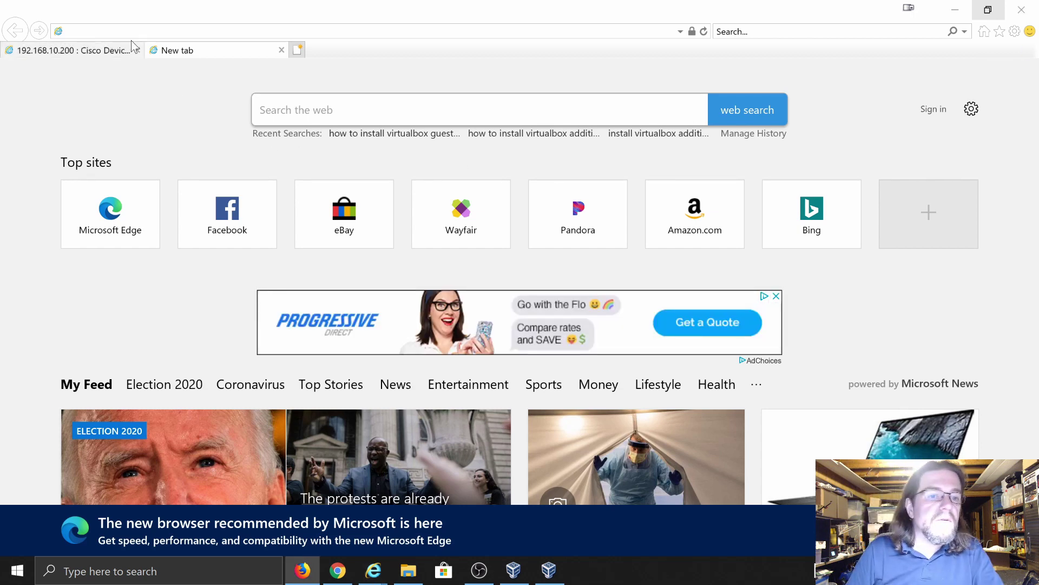
left_click(106, 53)
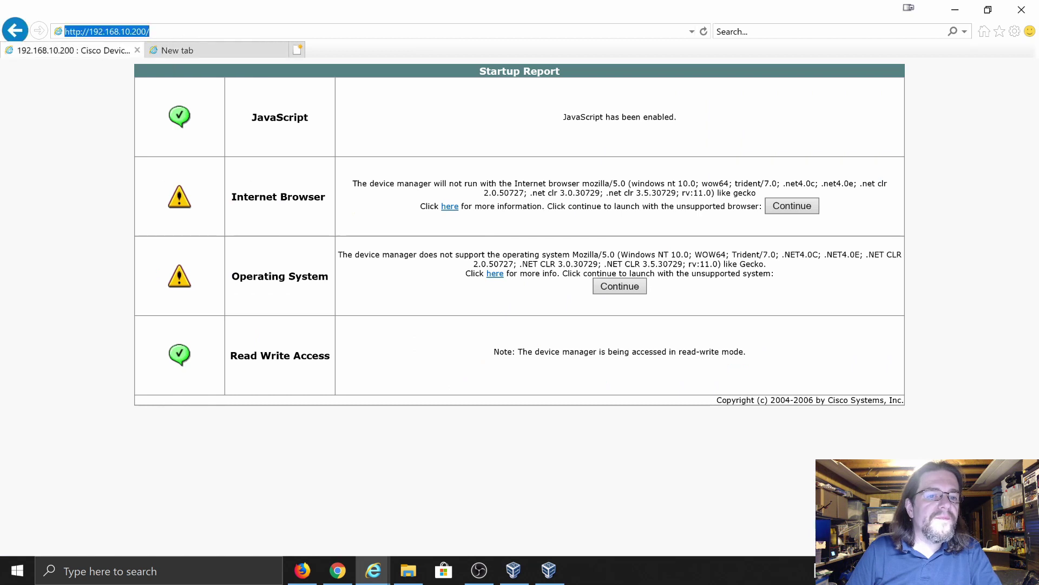
left_click(148, 31)
type(":")
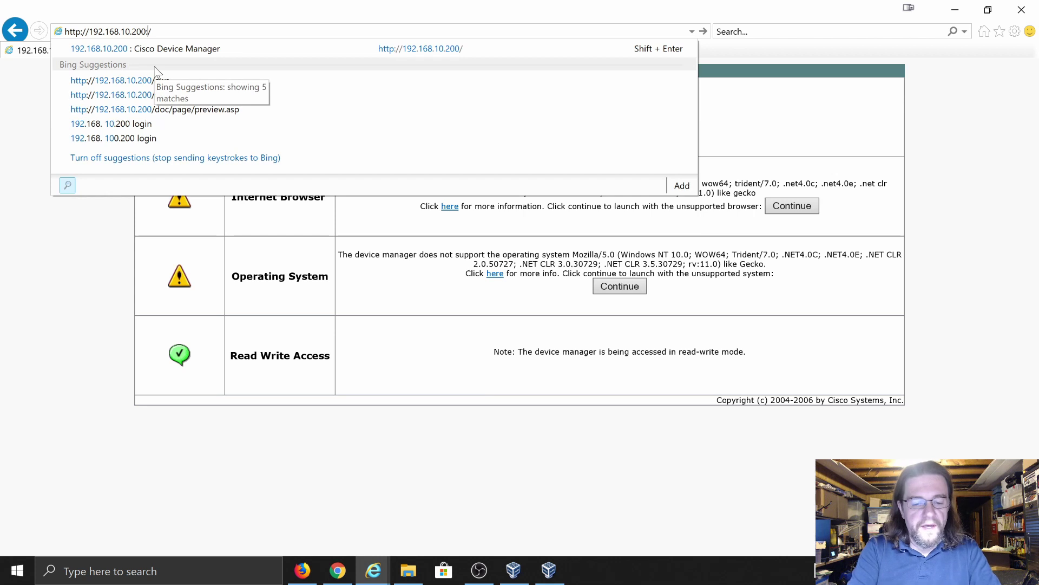
type("8443")
key("Return")
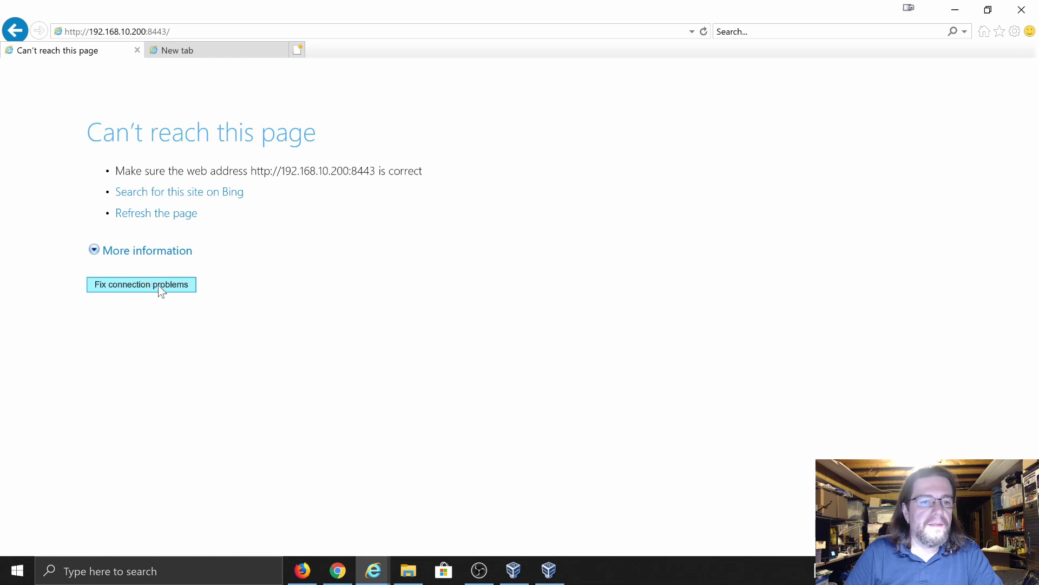
- Run the connection troubleshooter and launch Command Prompt with cmd
left_click(151, 285)
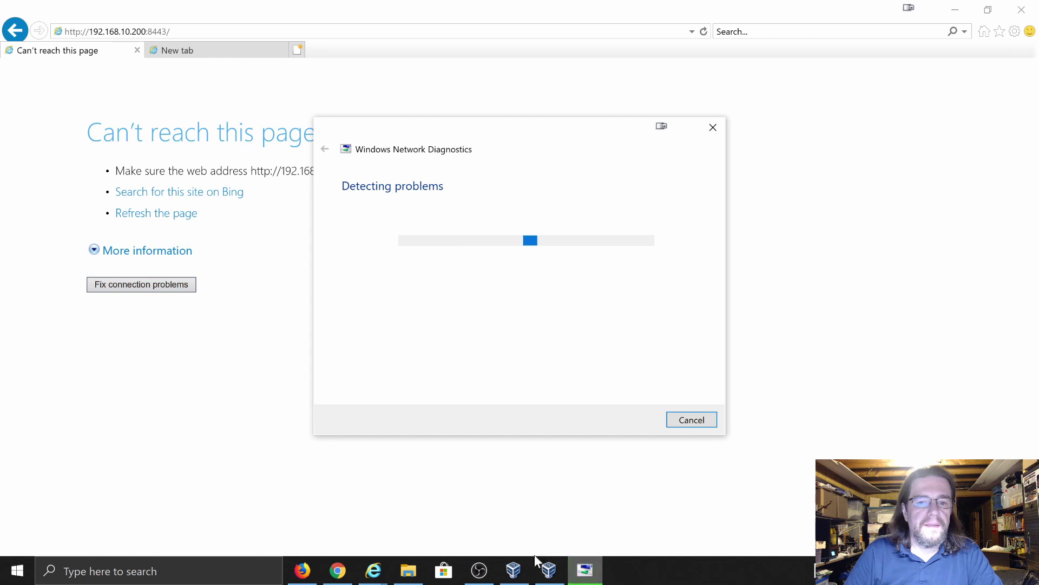
mouse_move(549, 574)
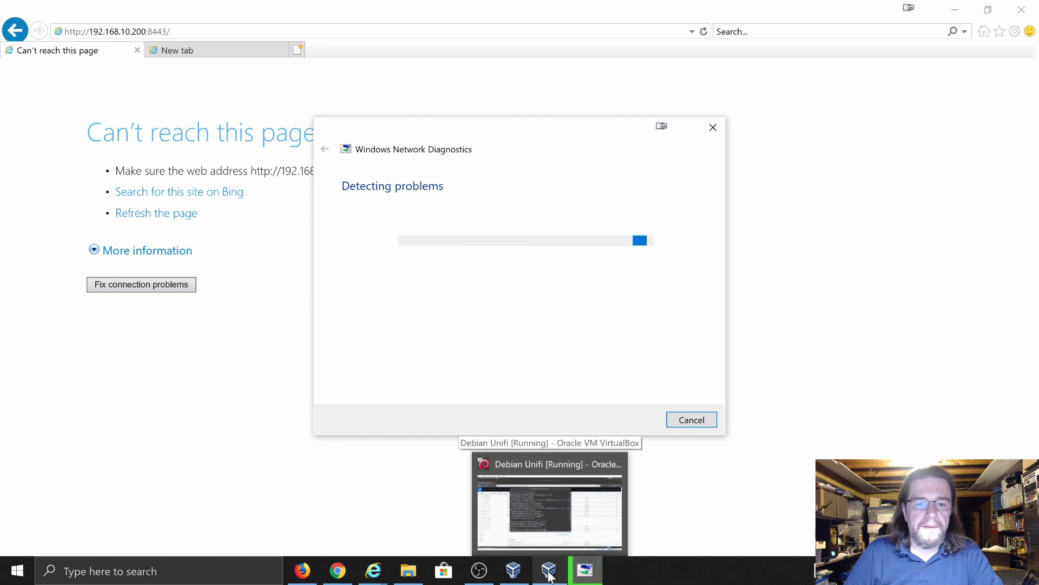
left_click(17, 576)
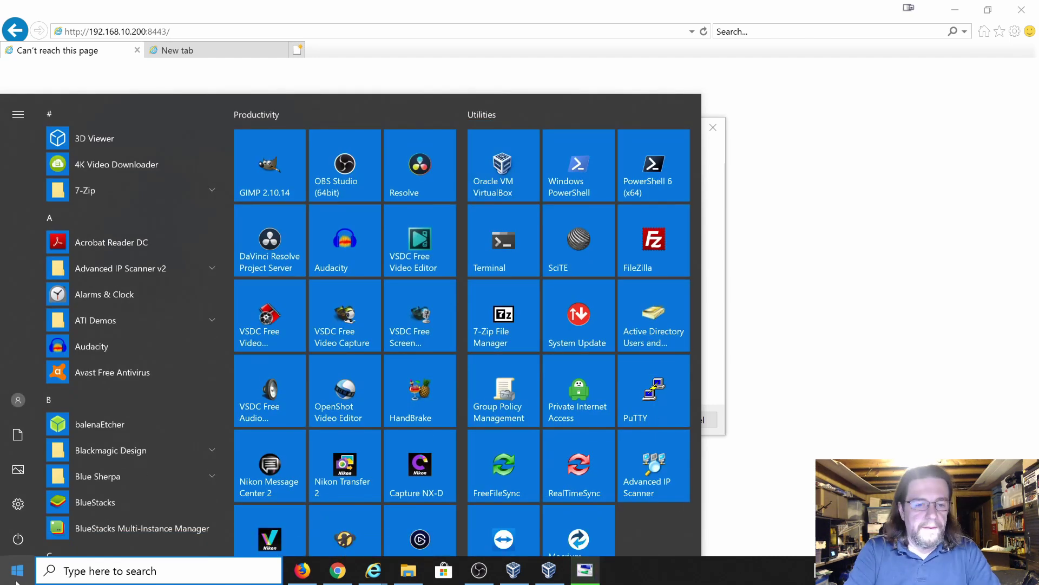
type("cmd")
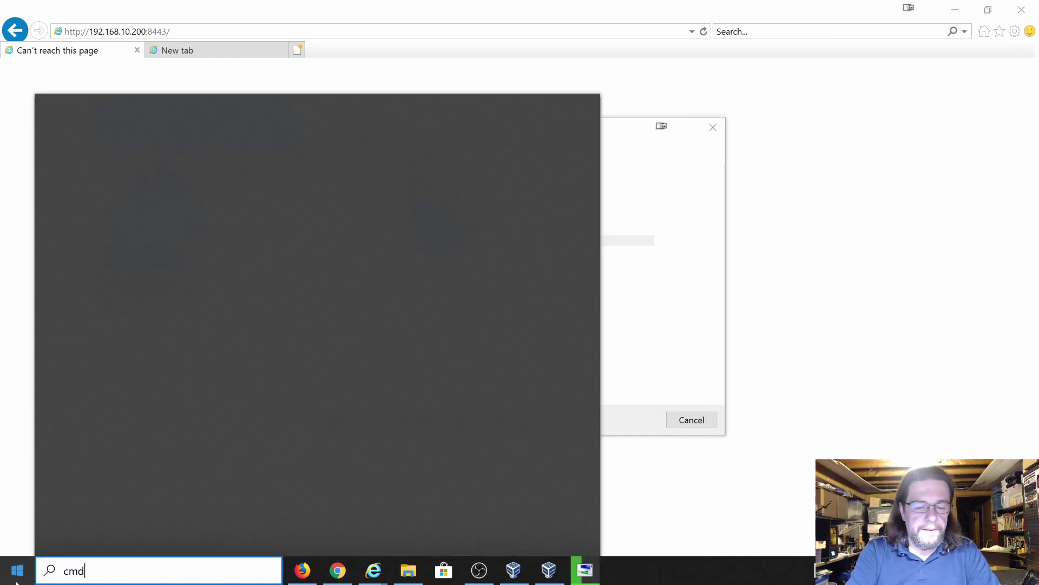
key("Escape")
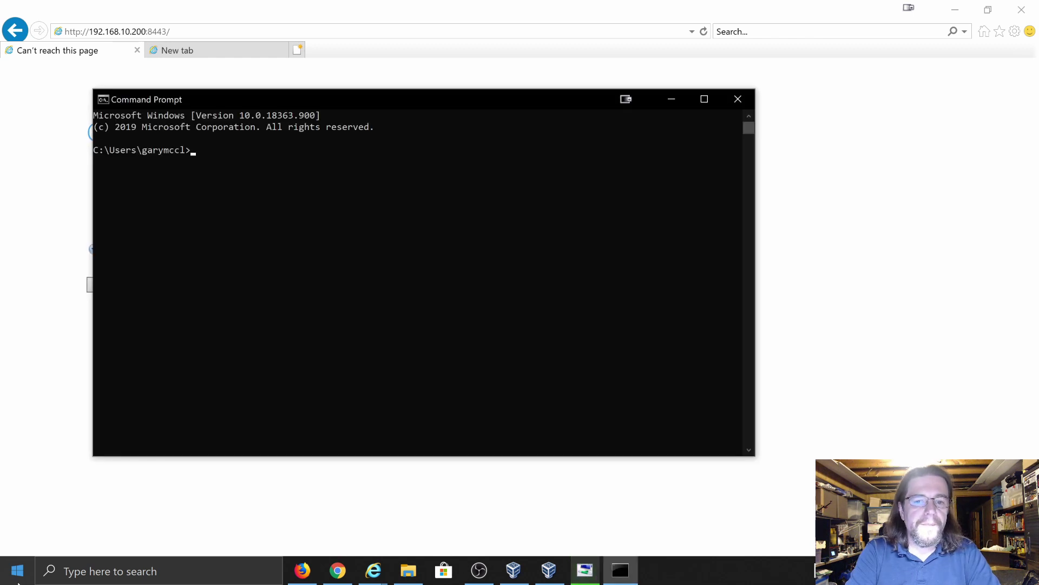
- Ping 192.168.10.200 (4 of 4 replies, 0% loss), then close Command Prompt
type("ping")
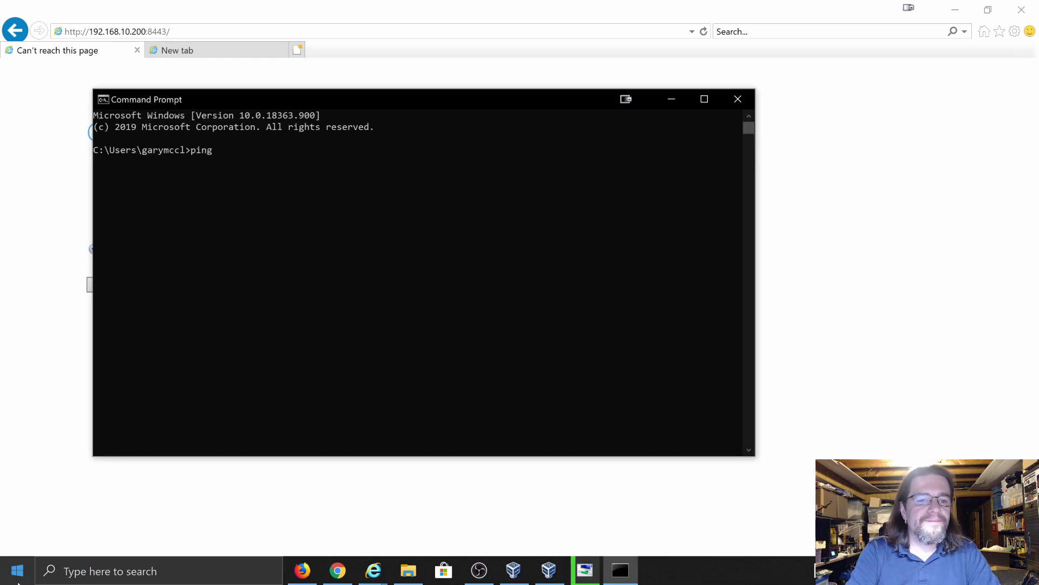
type(" 192.168.10.")
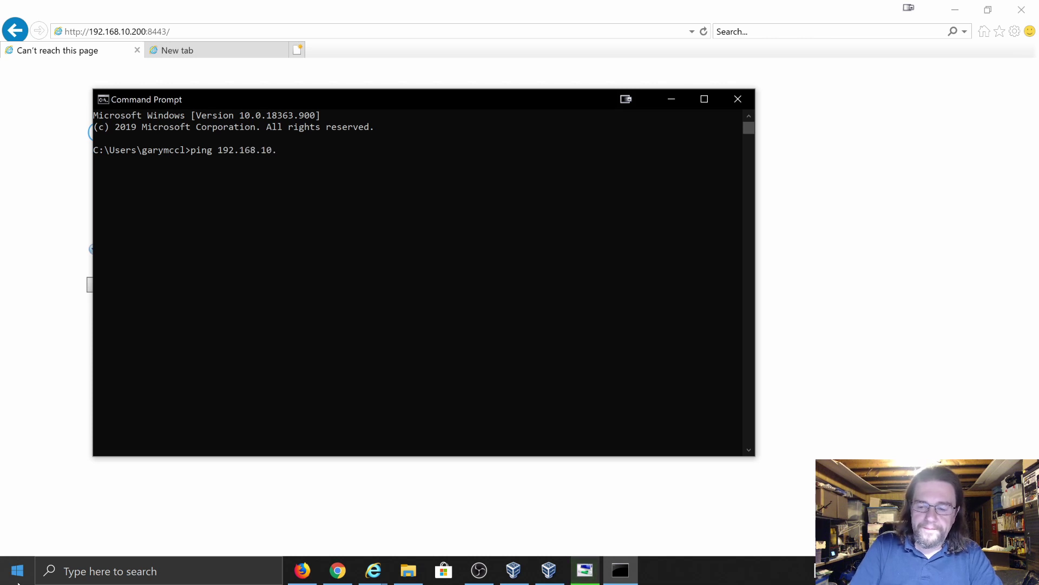
type("200")
key("Return")
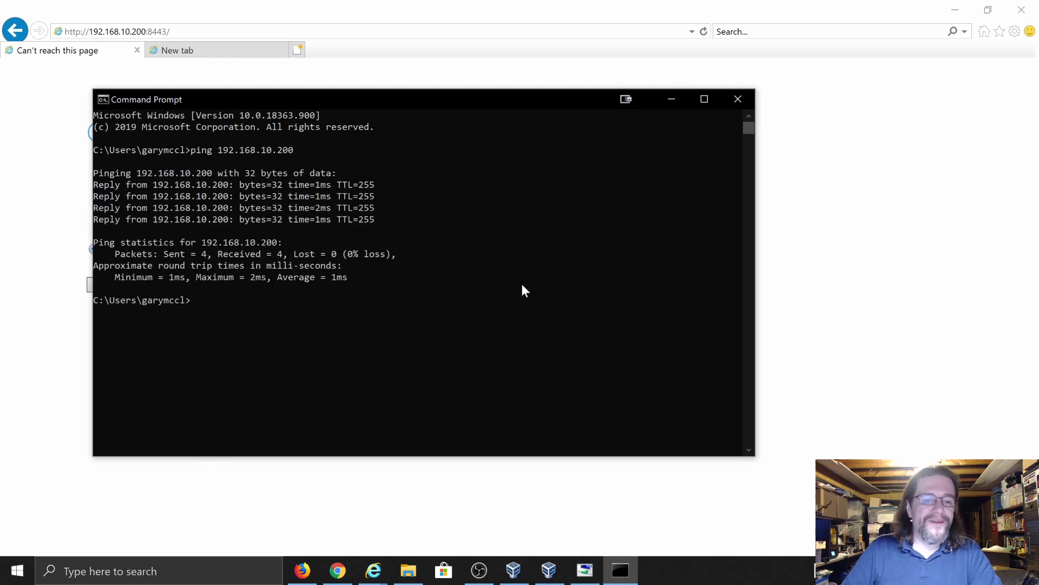
left_click(738, 100)
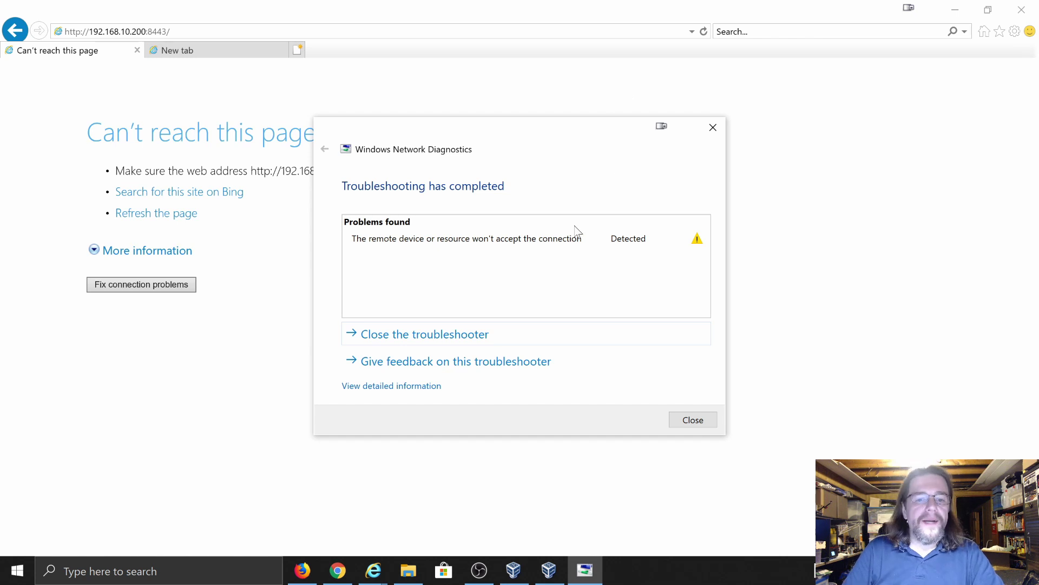
- Close the Windows Network Diagnostics results and quit Internet Explorer, closing all tabs
mouse_move(441, 245)
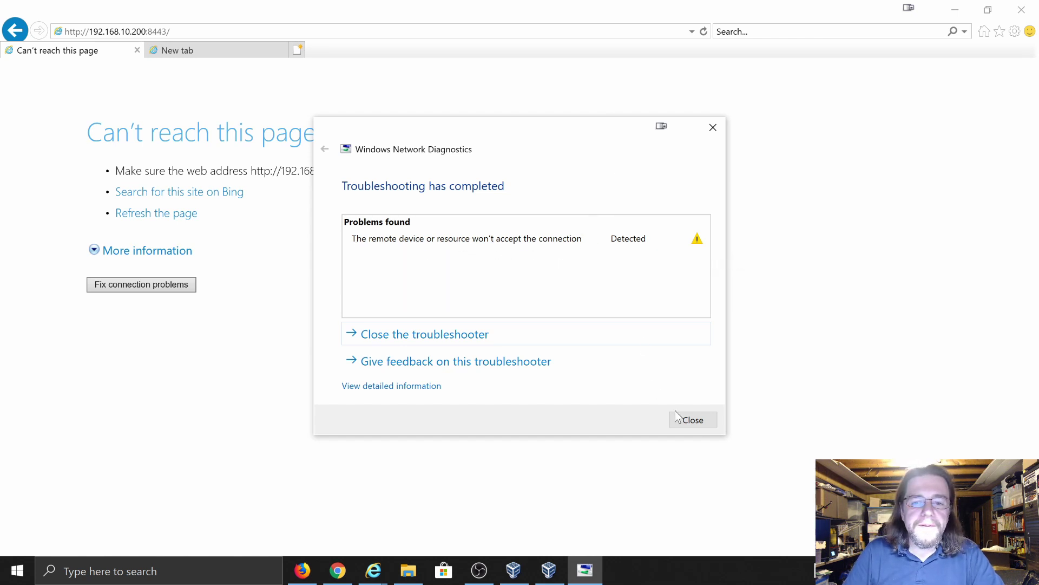
left_click(685, 423)
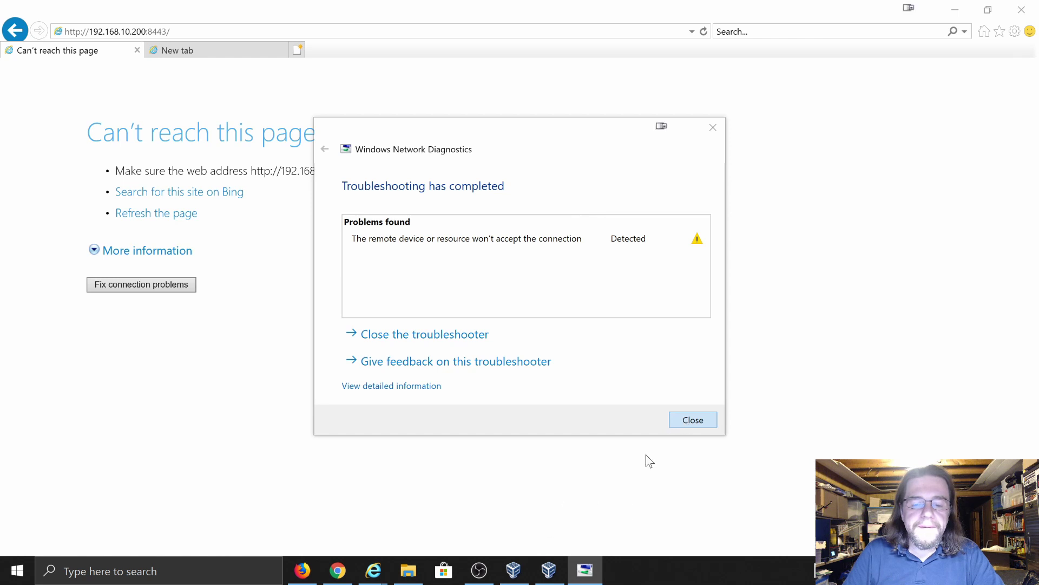
left_click(690, 422)
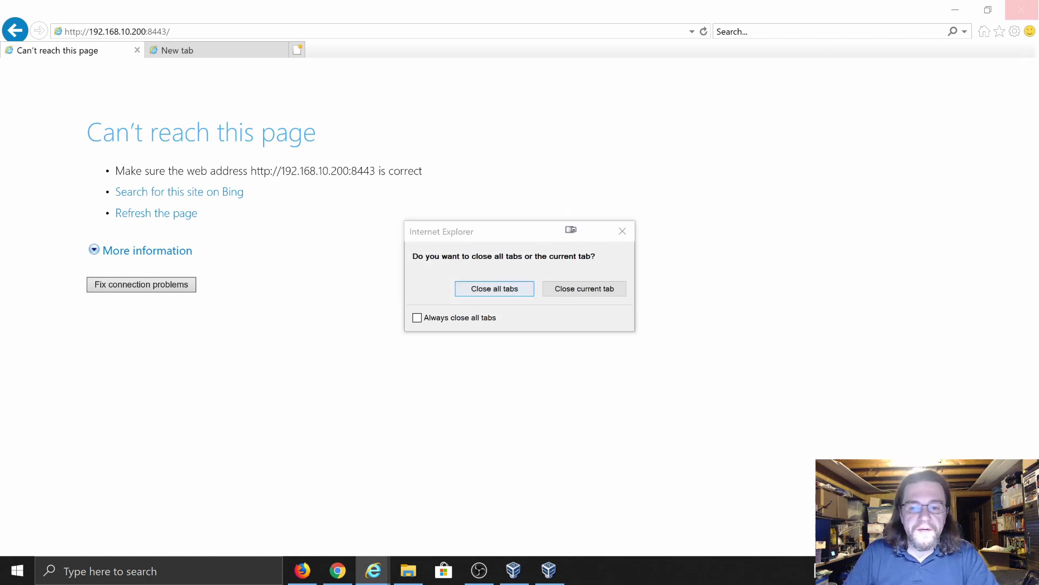
key("Return")
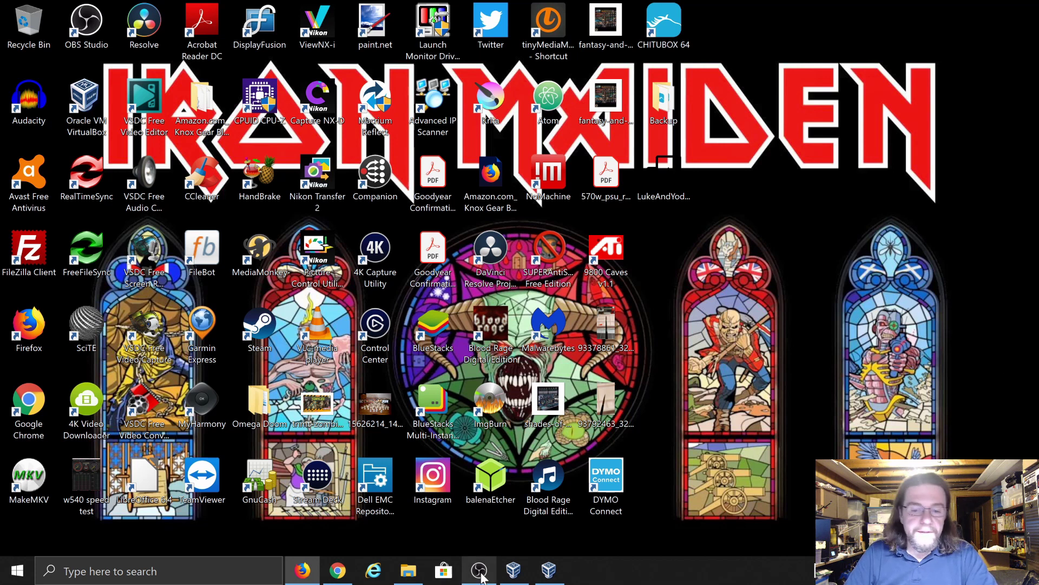
- Switch to the Debian VM and view the guest's active Connection Information
mouse_move(549, 575)
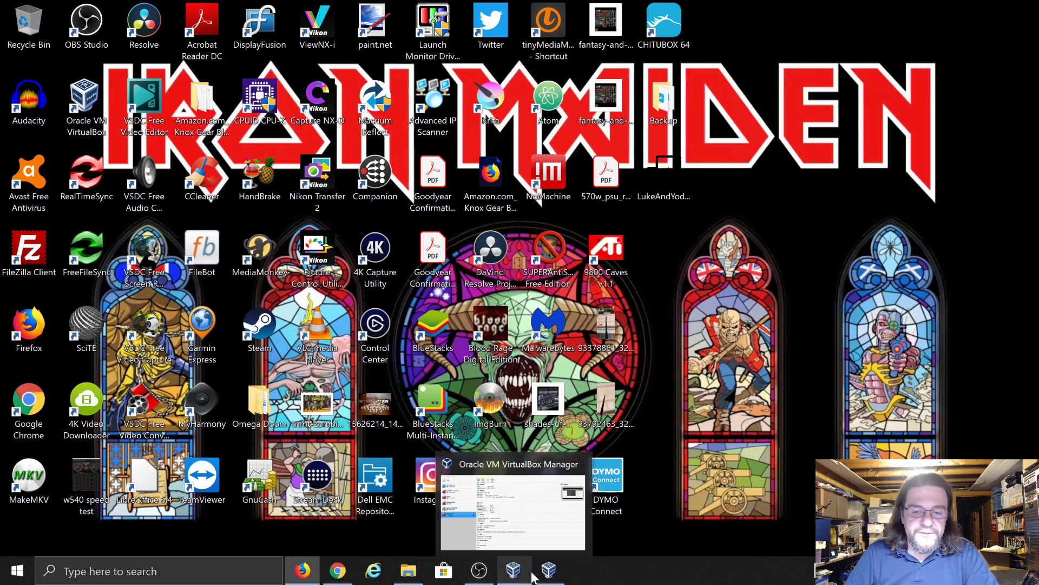
left_click(557, 527)
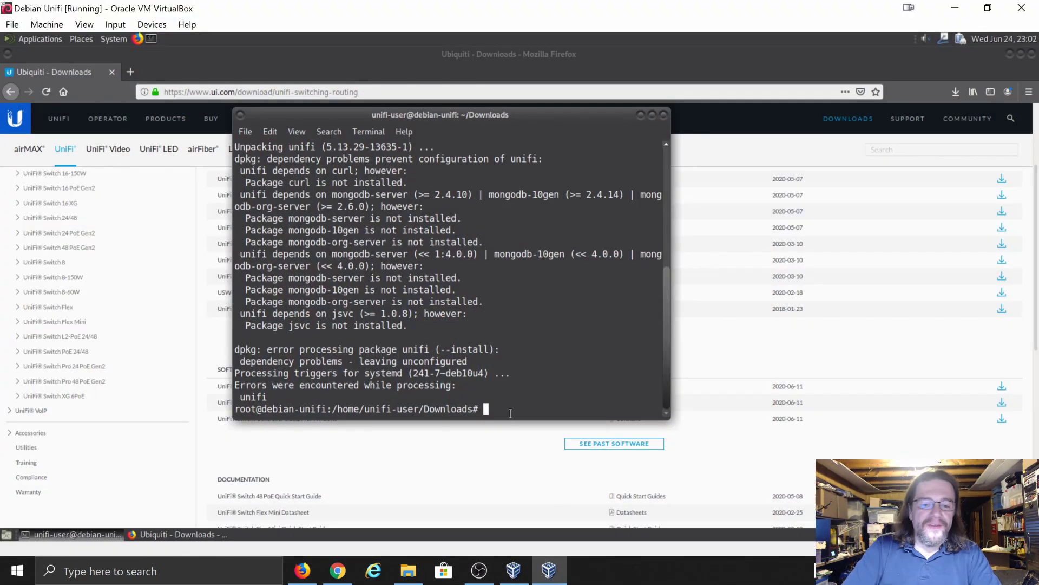
left_click(945, 40)
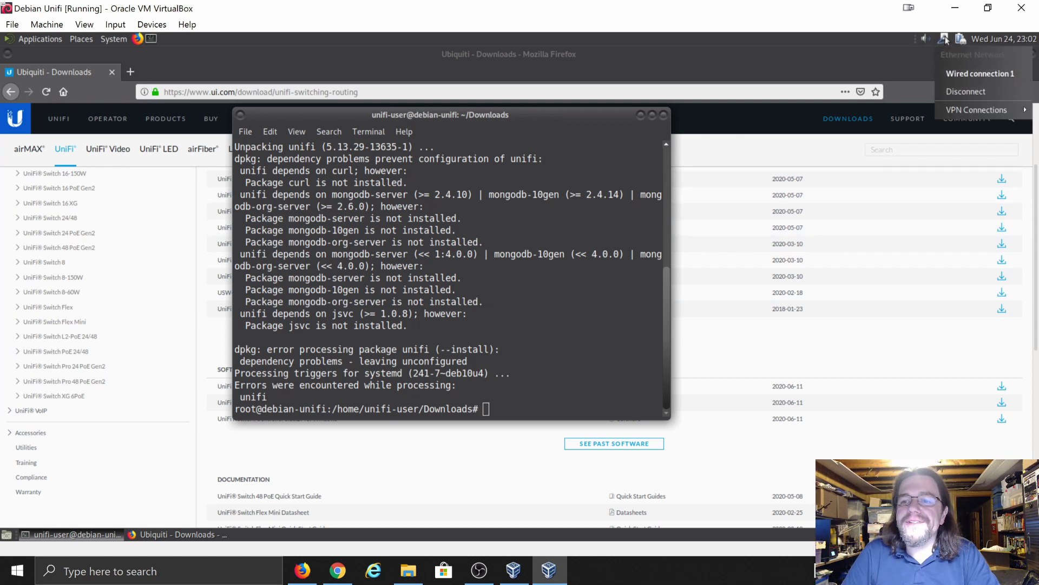
left_click(945, 39)
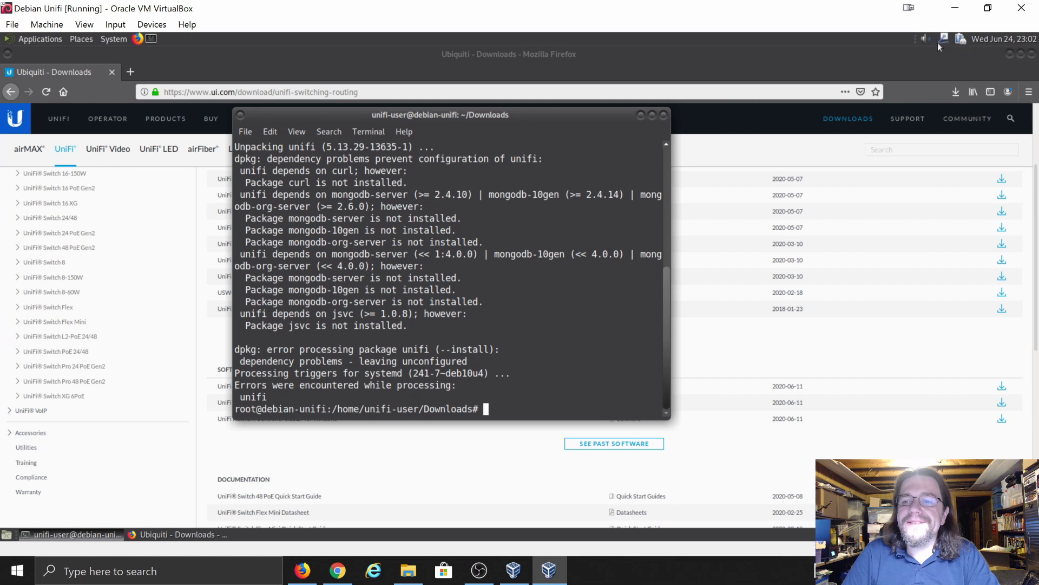
right_click(944, 39)
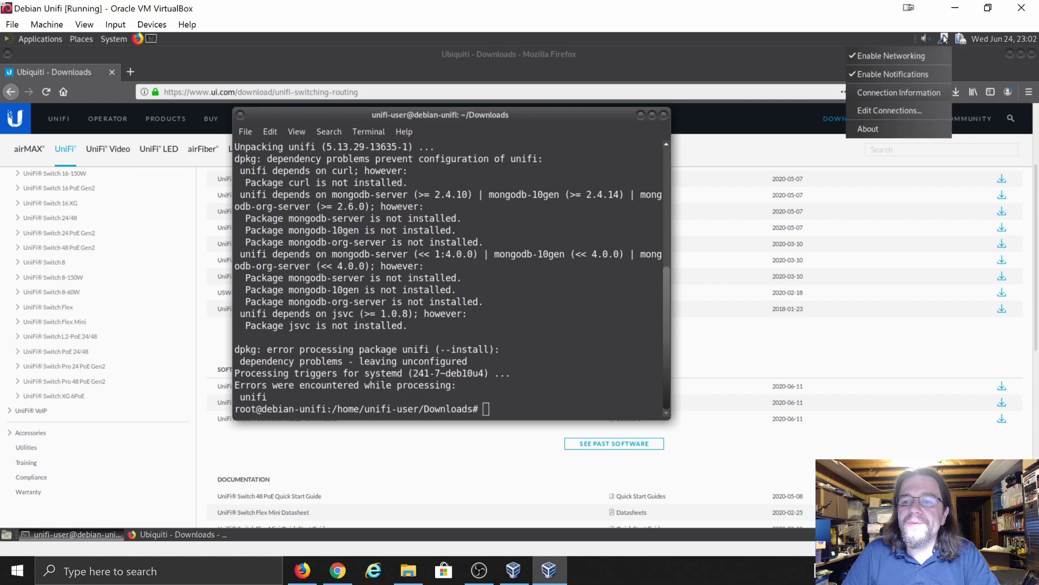
left_click(890, 92)
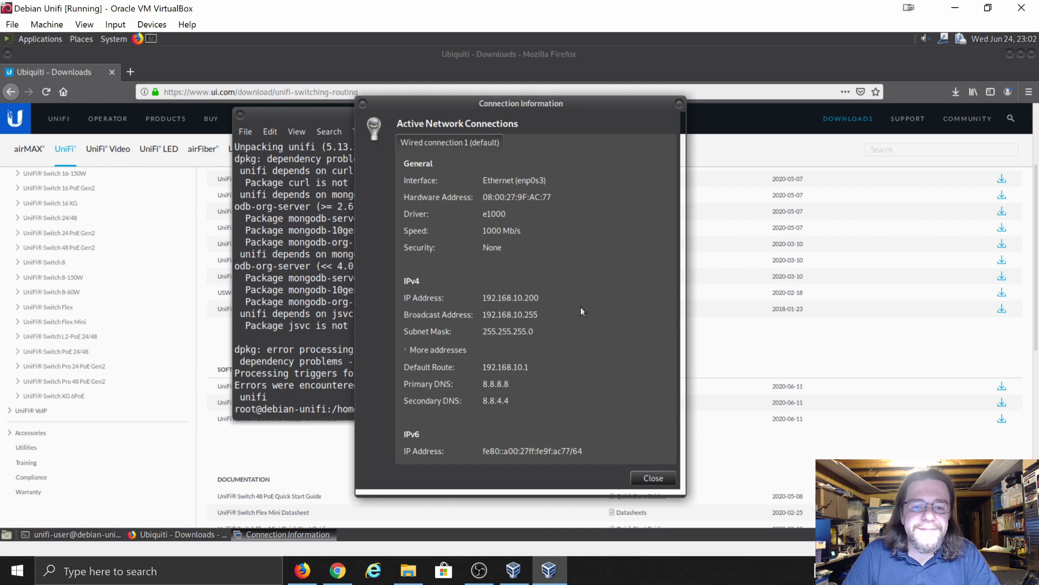
left_click(680, 106)
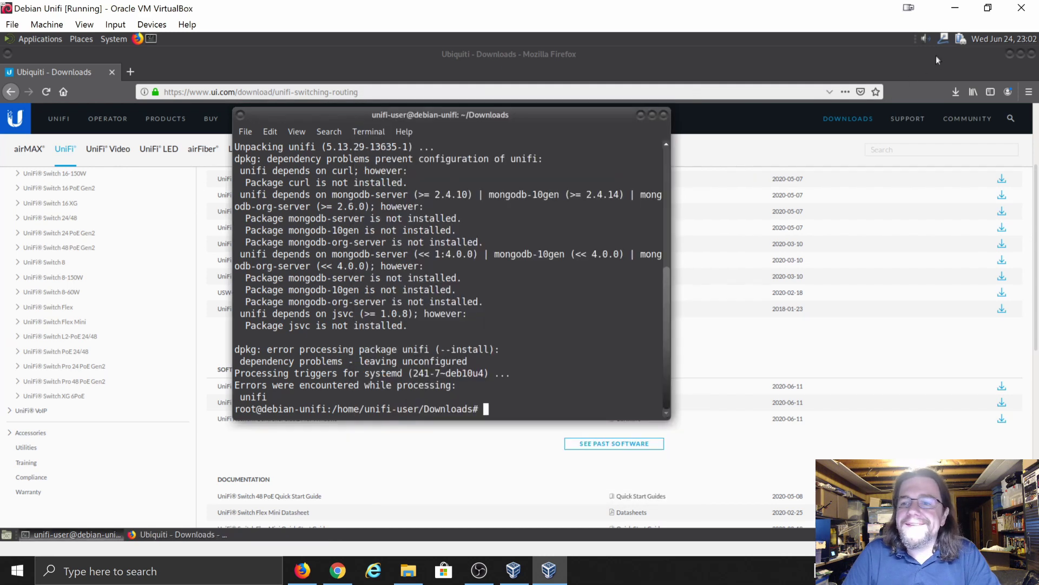
- Review the connection details once more, then open Edit Connections from the network applet
right_click(945, 40)
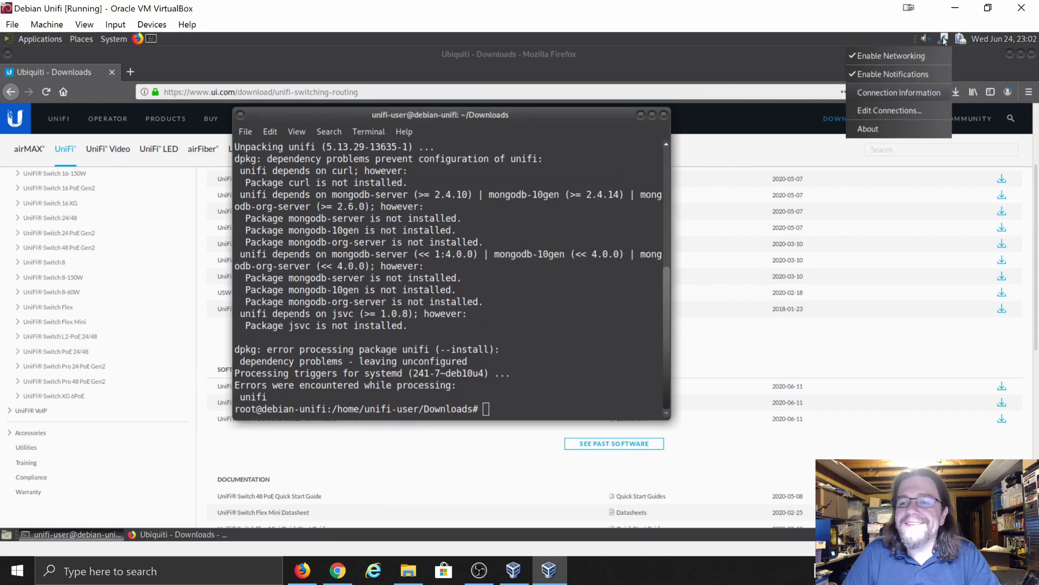
left_click(893, 95)
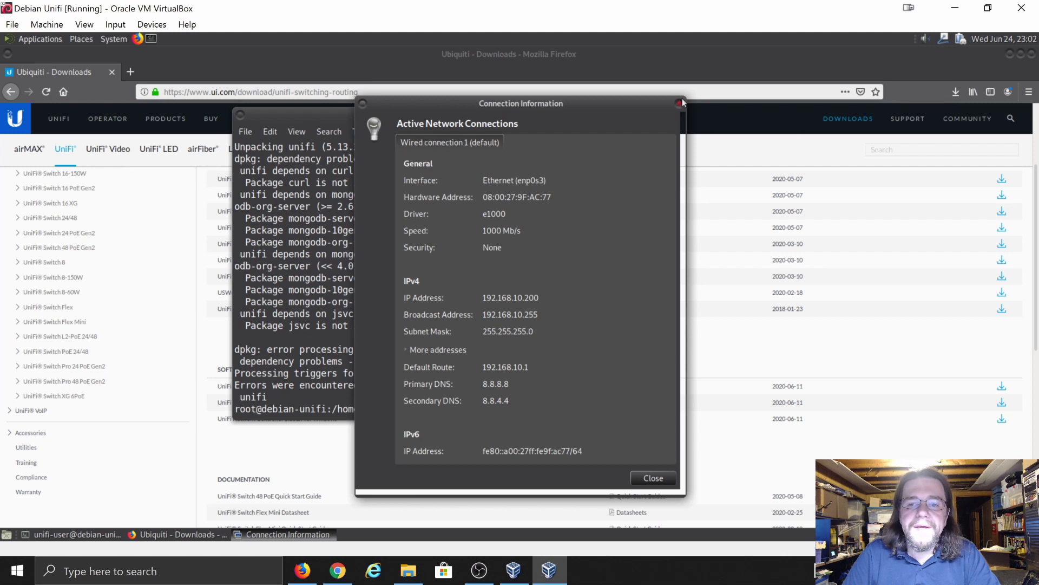
left_click(681, 103)
left_click(943, 42)
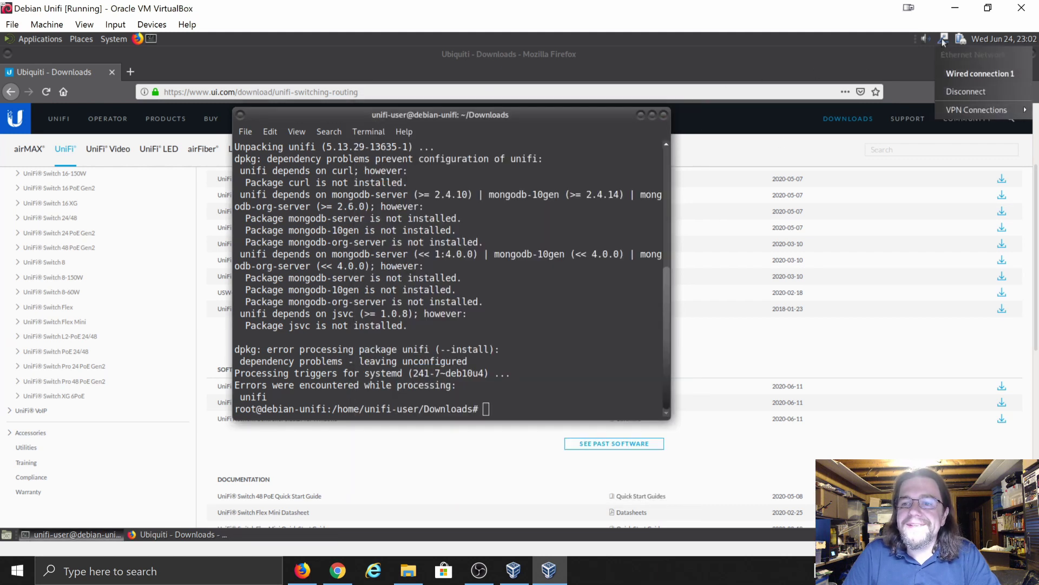
left_click(944, 41)
right_click(943, 42)
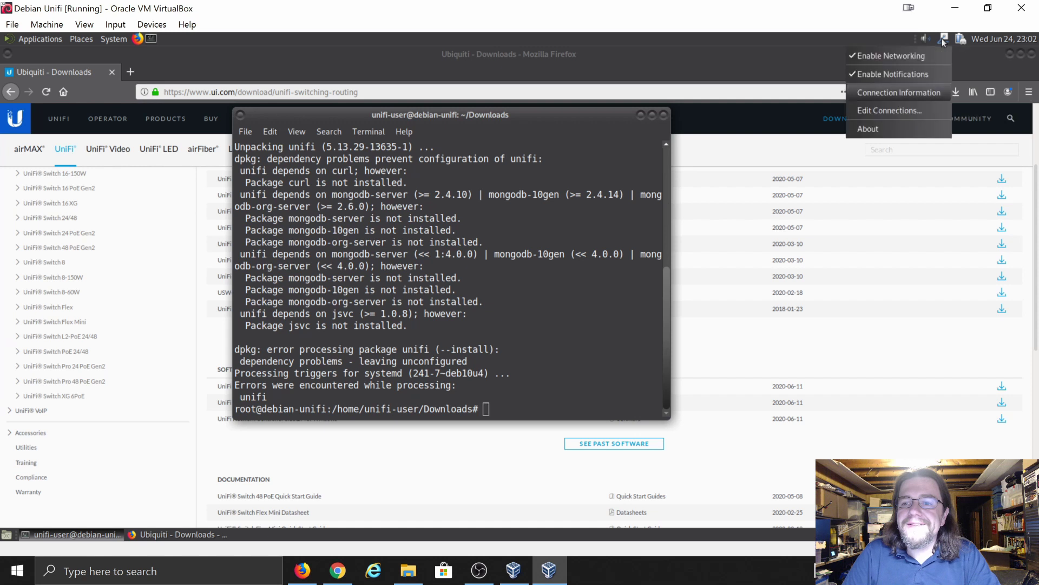
left_click(896, 112)
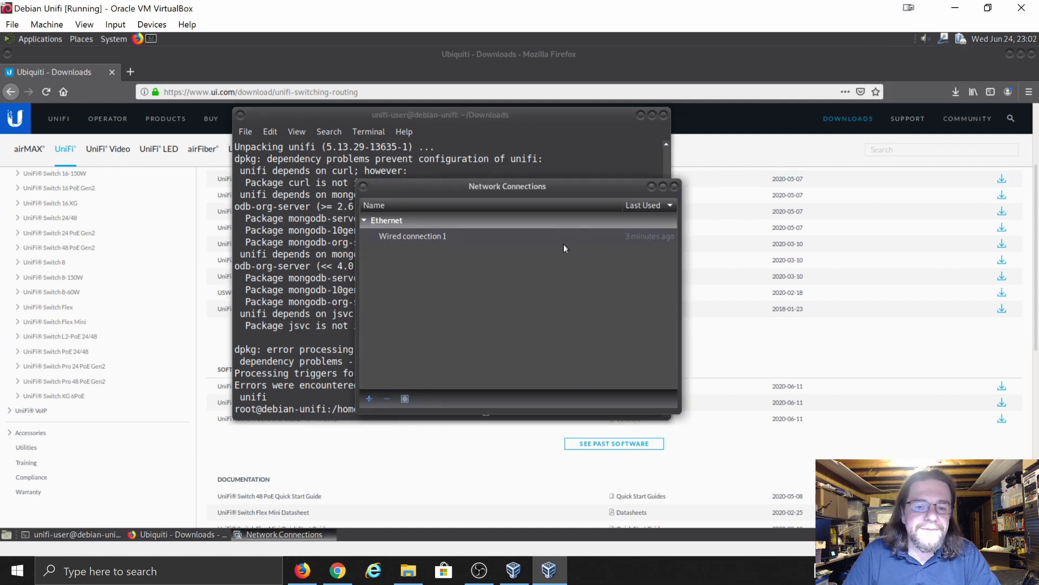
- Change Wired connection 1's IPv4 address to 192.168.10.210 and save it
left_click(417, 239)
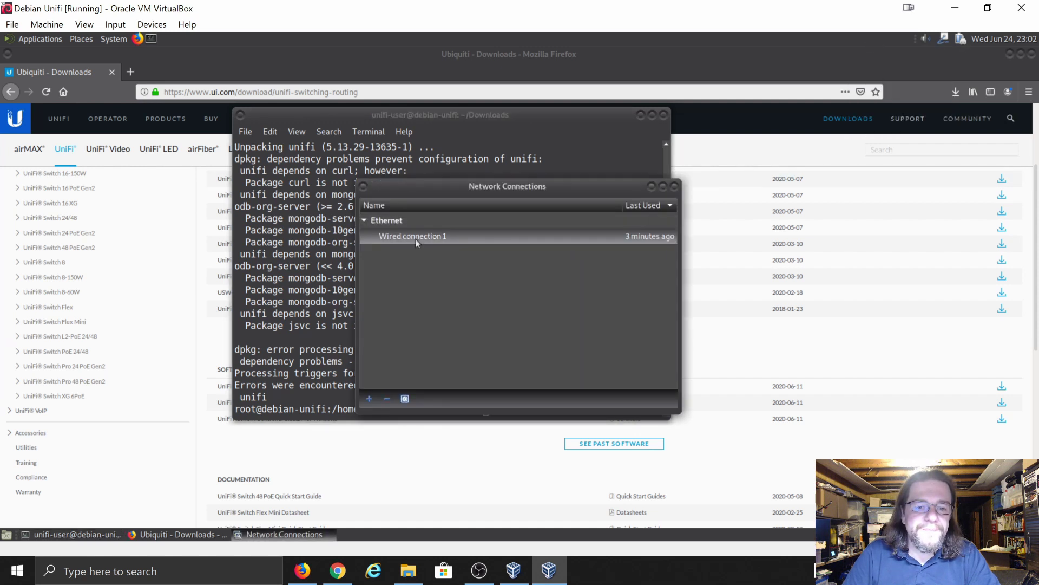
left_click(403, 398)
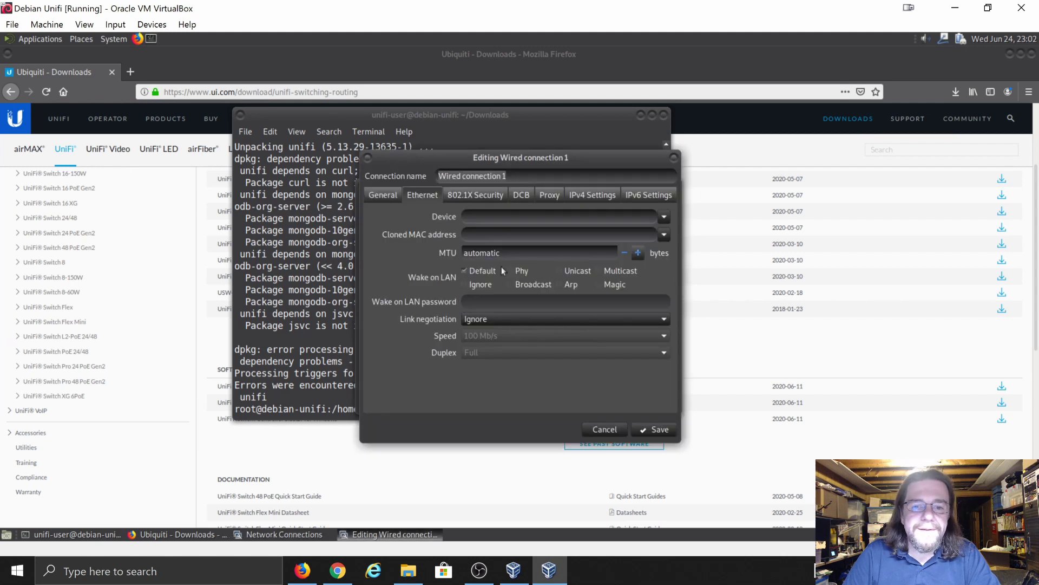
left_click(588, 196)
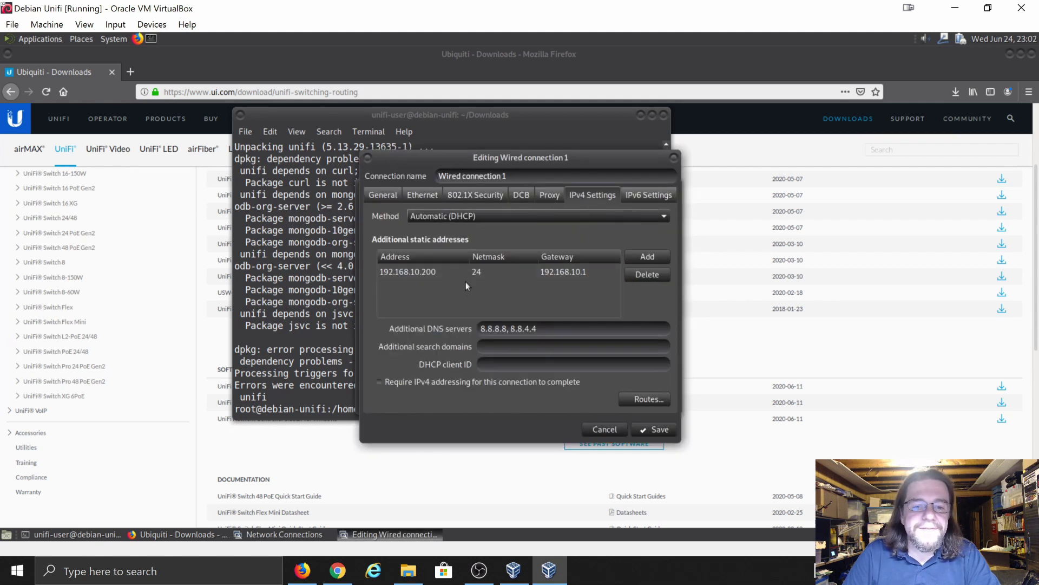
left_click(426, 273)
key("Delete")
key("Delete")
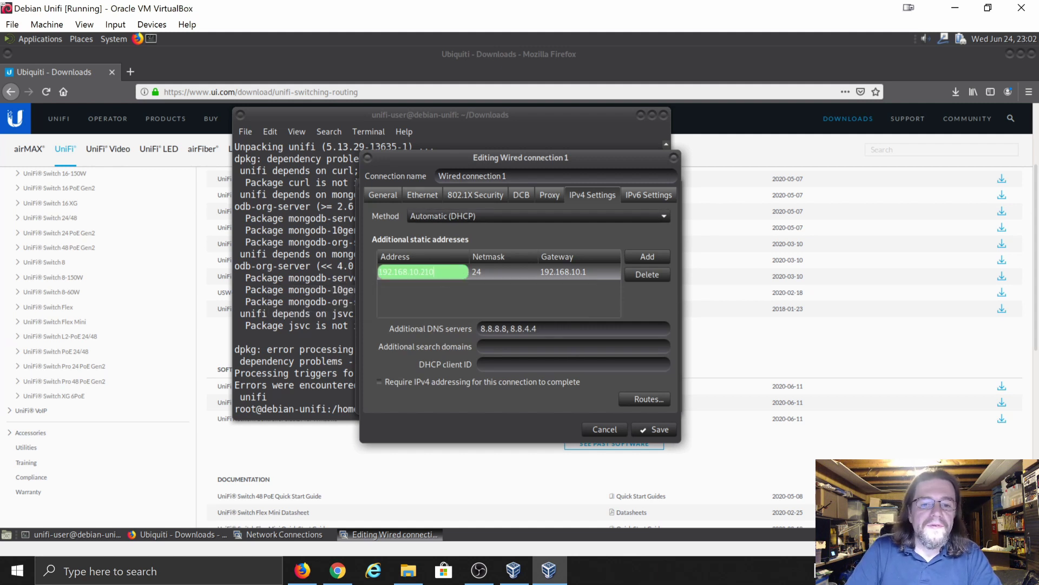
key("Tab")
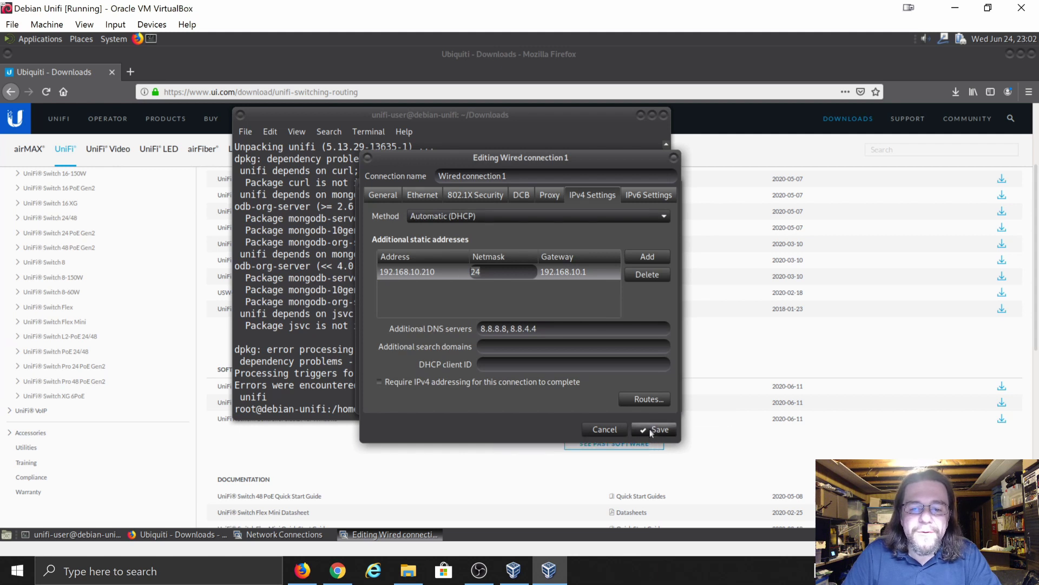
left_click(651, 430)
left_click(674, 187)
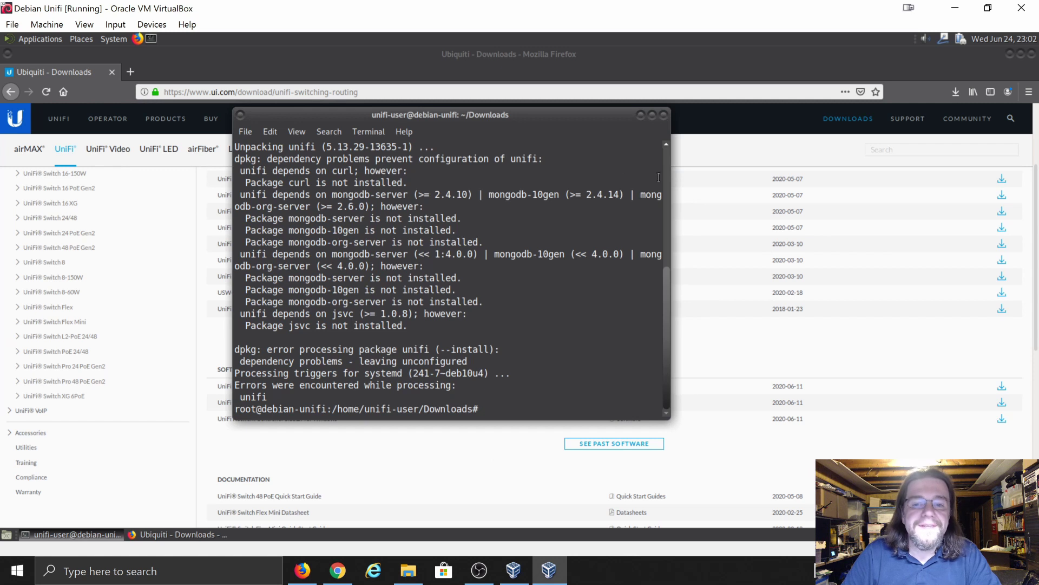
- Turn the guest's networking off and back on to apply the new address
right_click(942, 39)
left_click(922, 59)
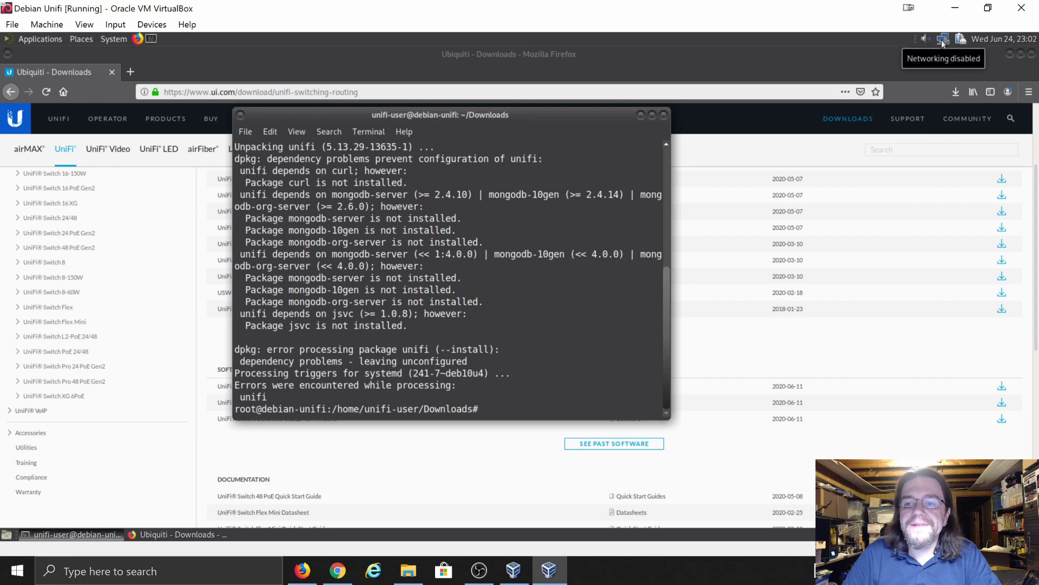
right_click(942, 42)
left_click(932, 54)
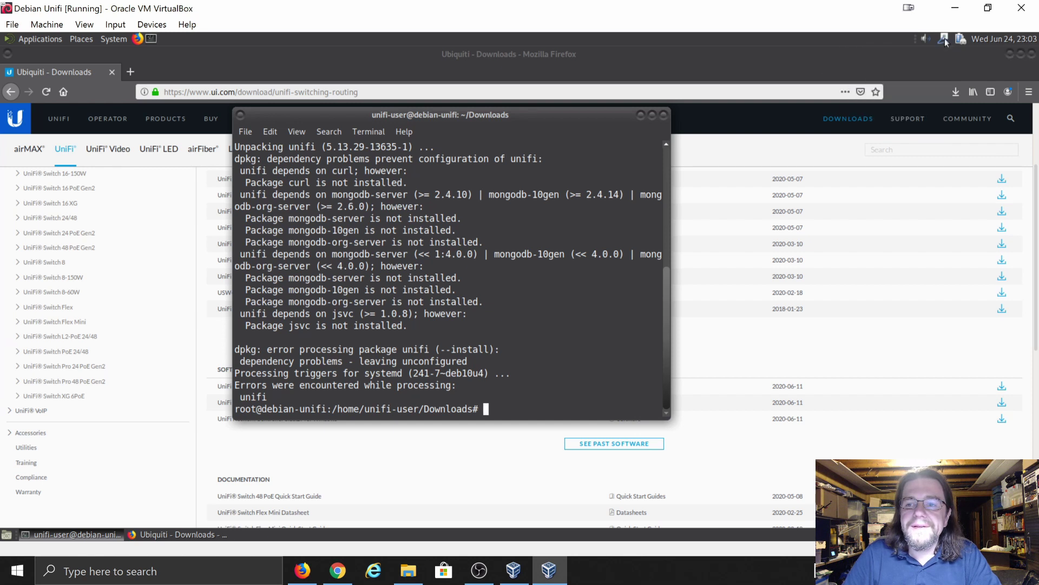
right_click(945, 41)
left_click(918, 87)
left_click(680, 103)
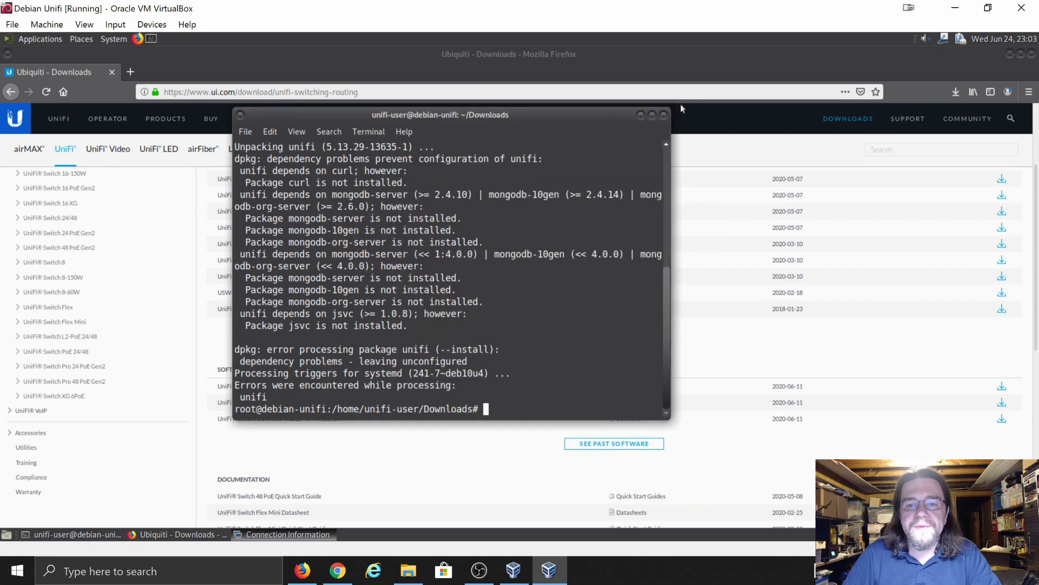
- Launch Internet Explorer and enter 192.168.10.210:8443 in the address bar
left_click(374, 571)
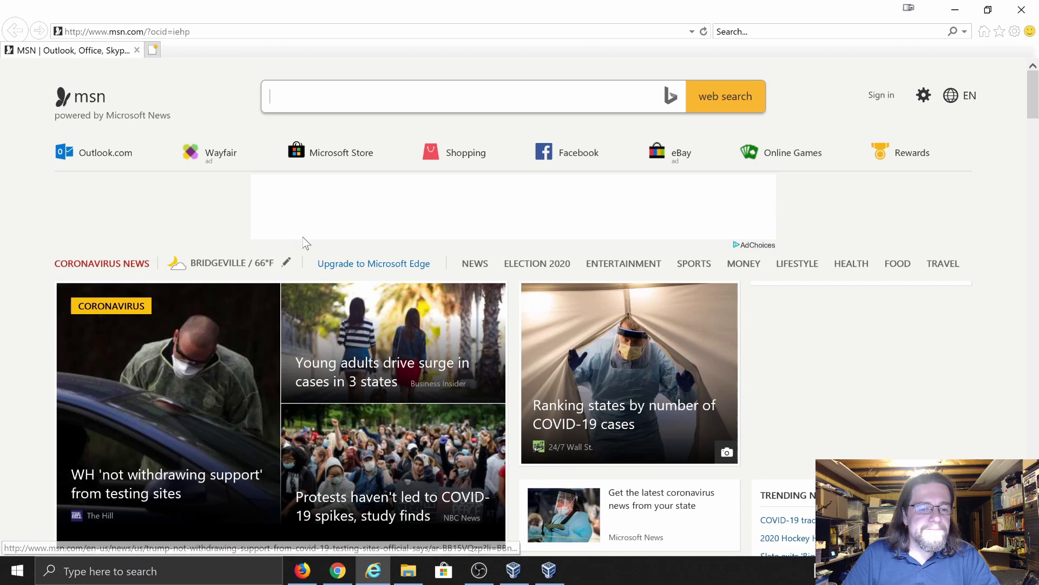
left_click(341, 96)
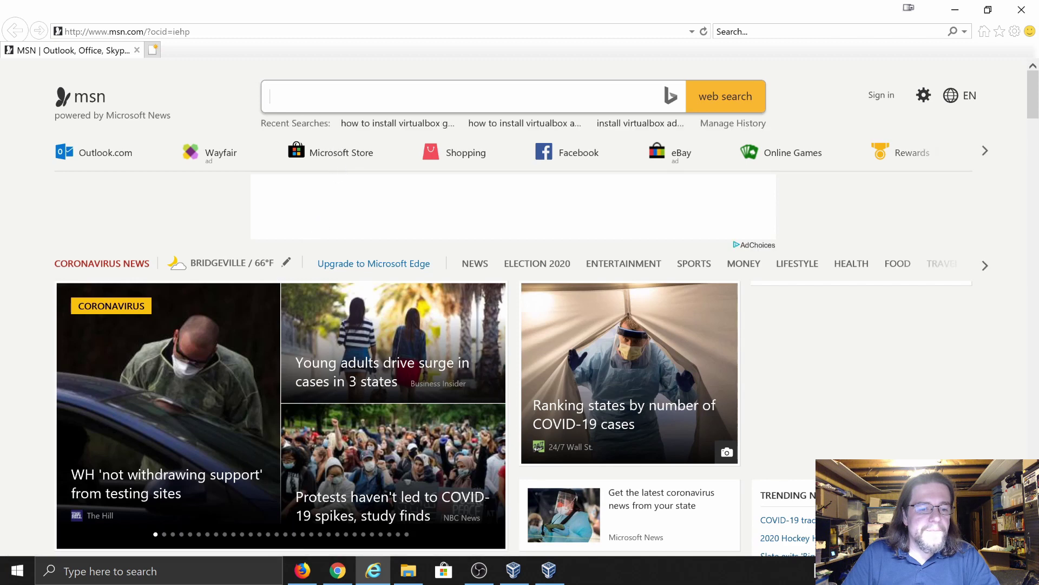
left_click(303, 31)
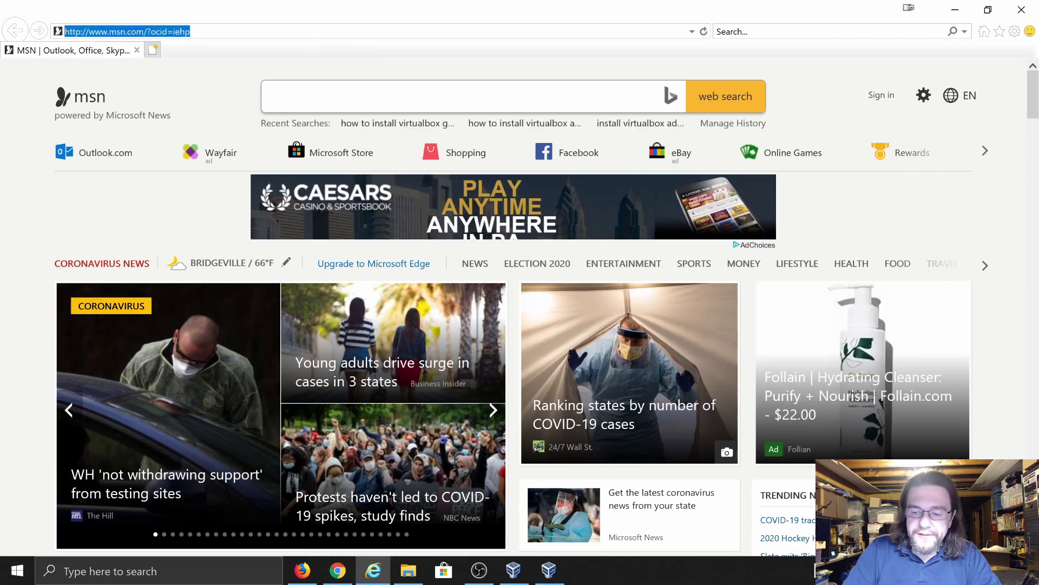
type("192.168.")
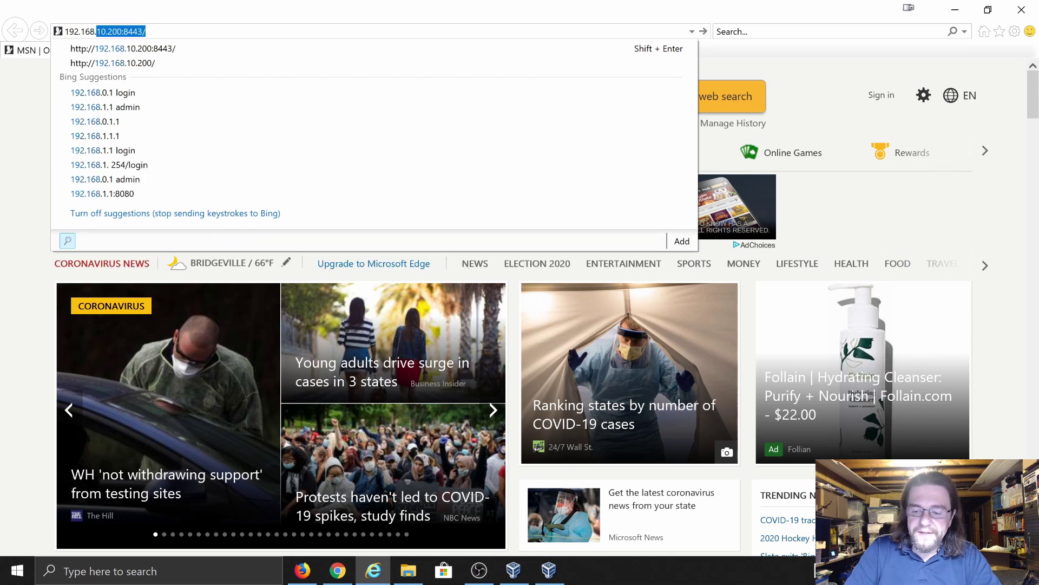
type("10.210")
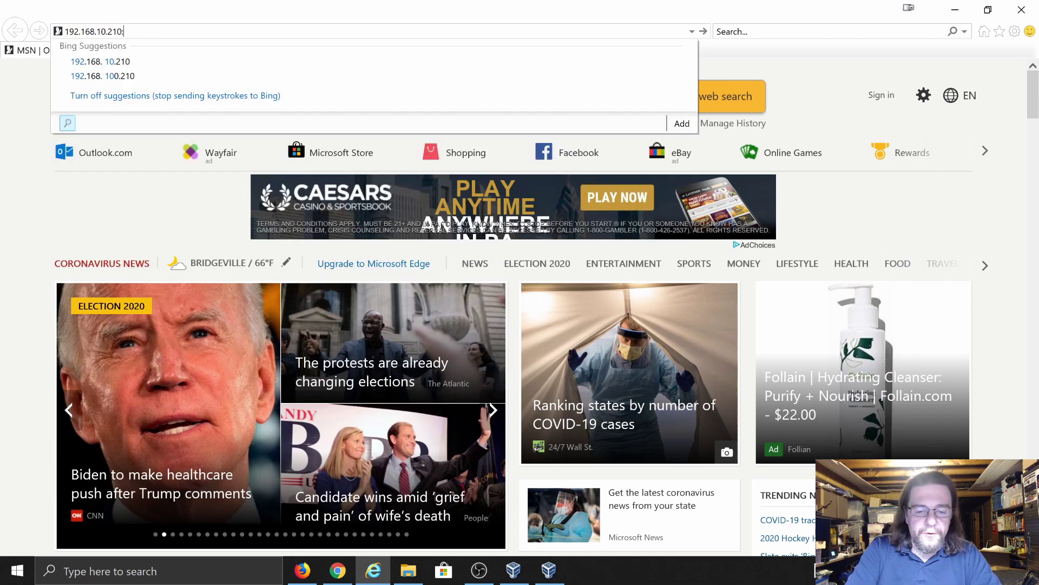
type(":8443")
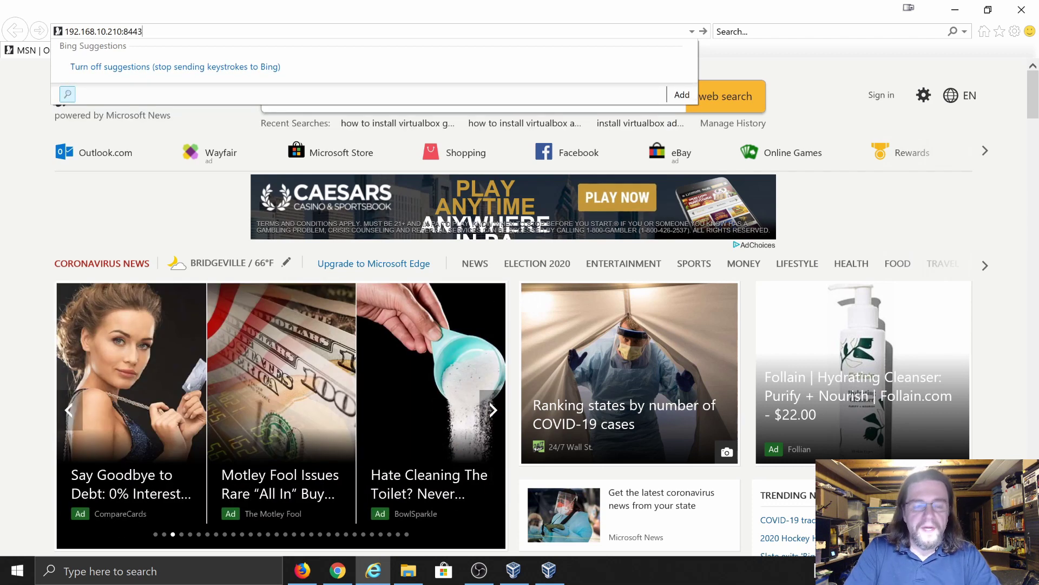
key("Return")
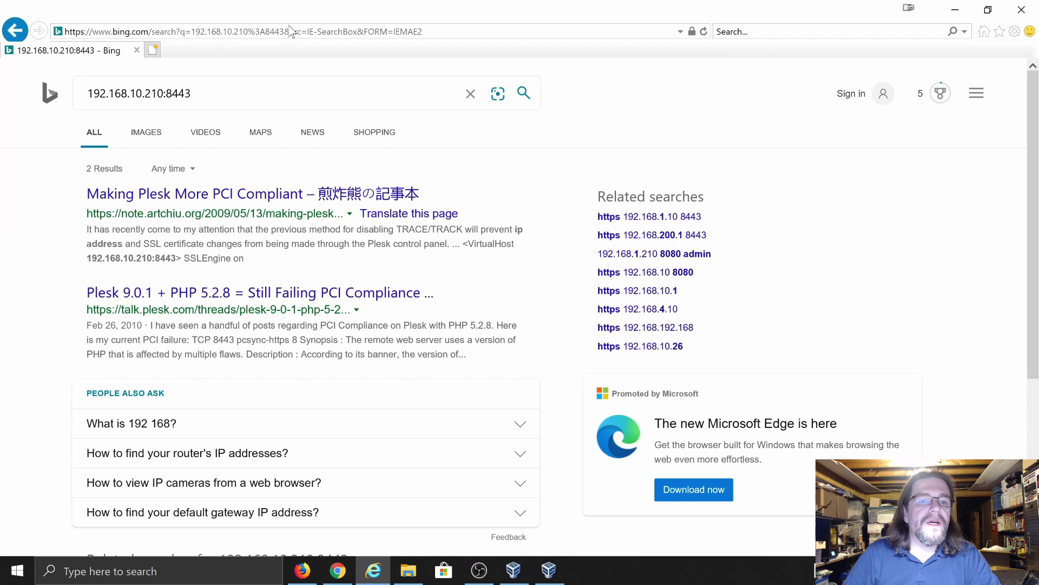
left_click(291, 31)
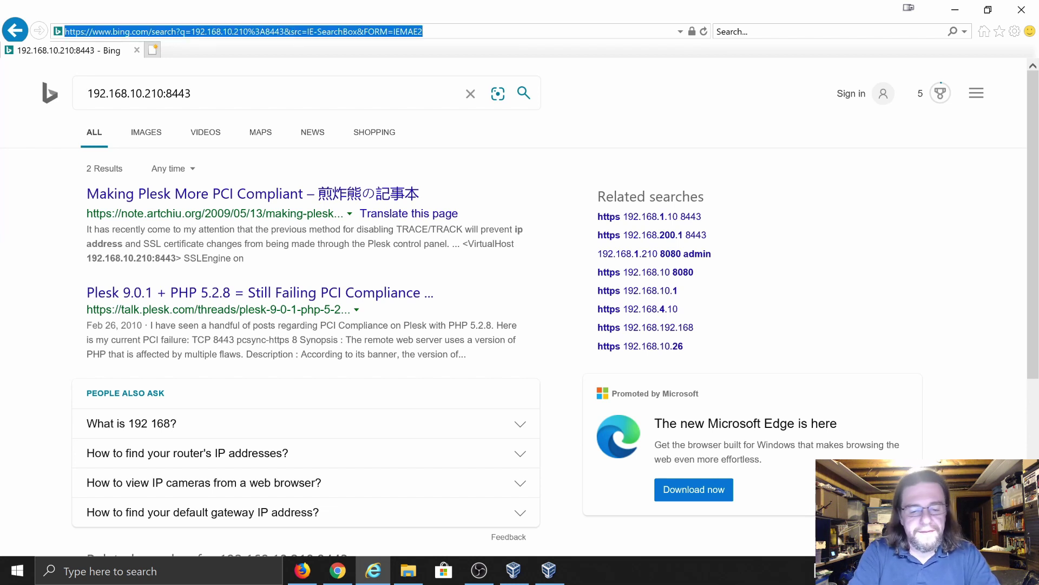
type("https")
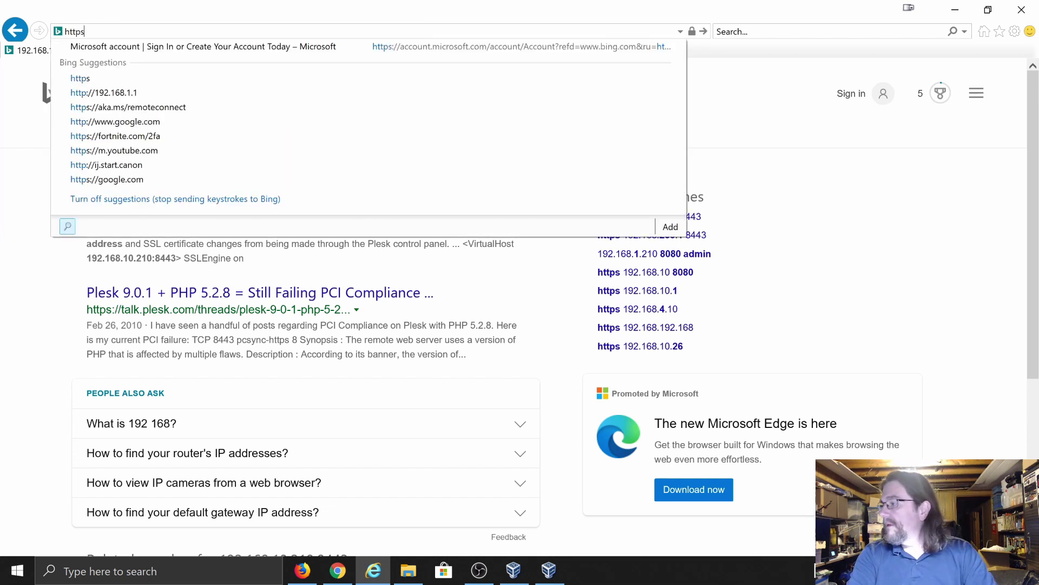
type("://192.168.10.210")
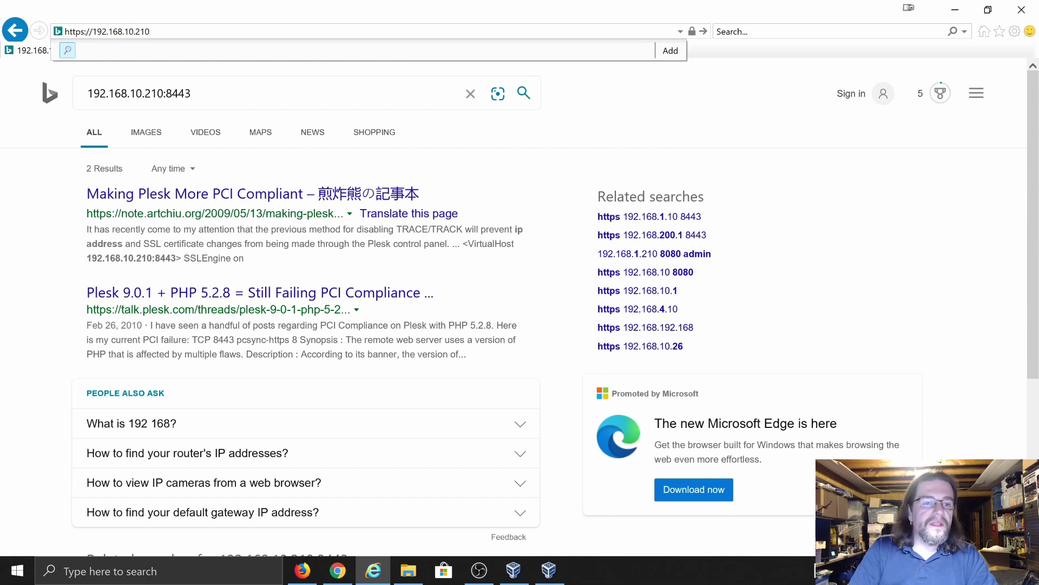
type(":8443")
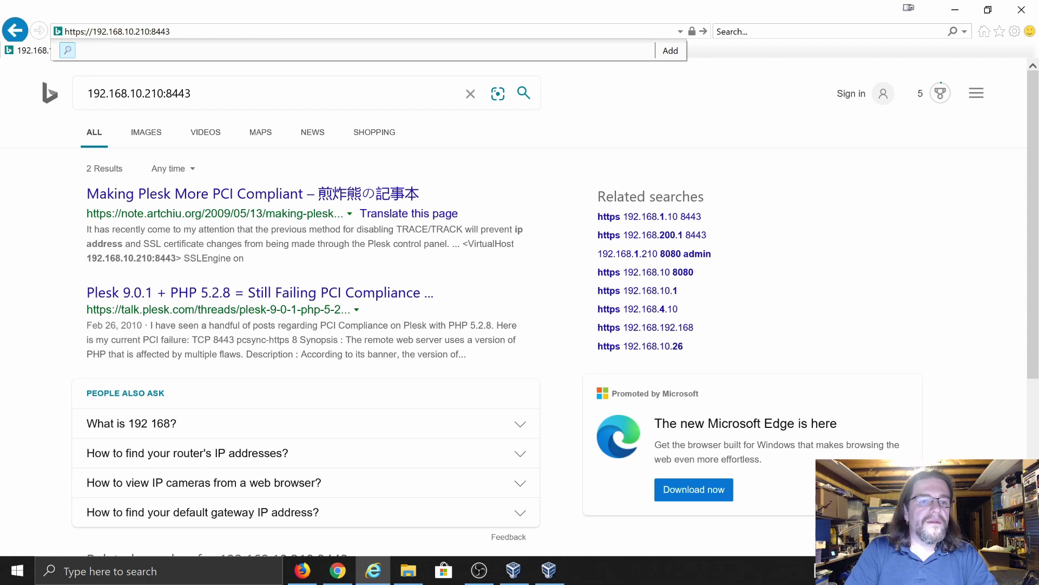
key("Return")
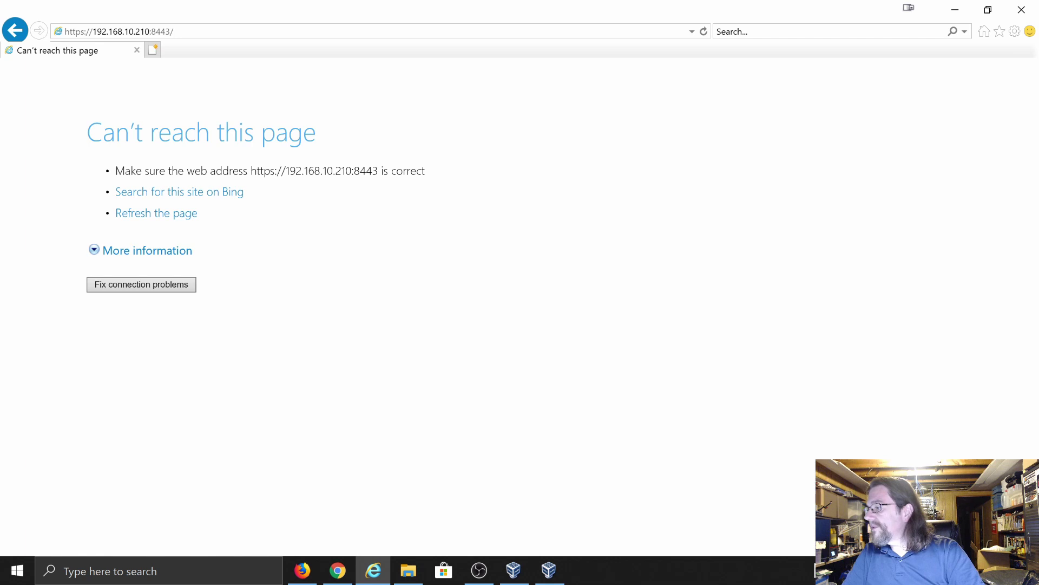
- Switch from Internet Explorer to the Debian Unifi VirtualBox window via the taskbar
left_click(302, 570)
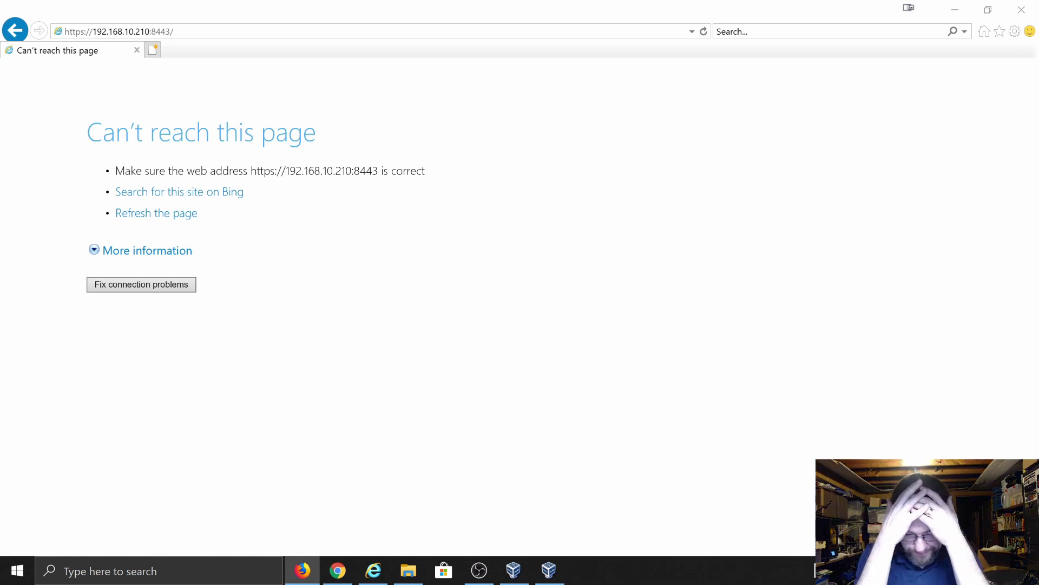
left_click(549, 570)
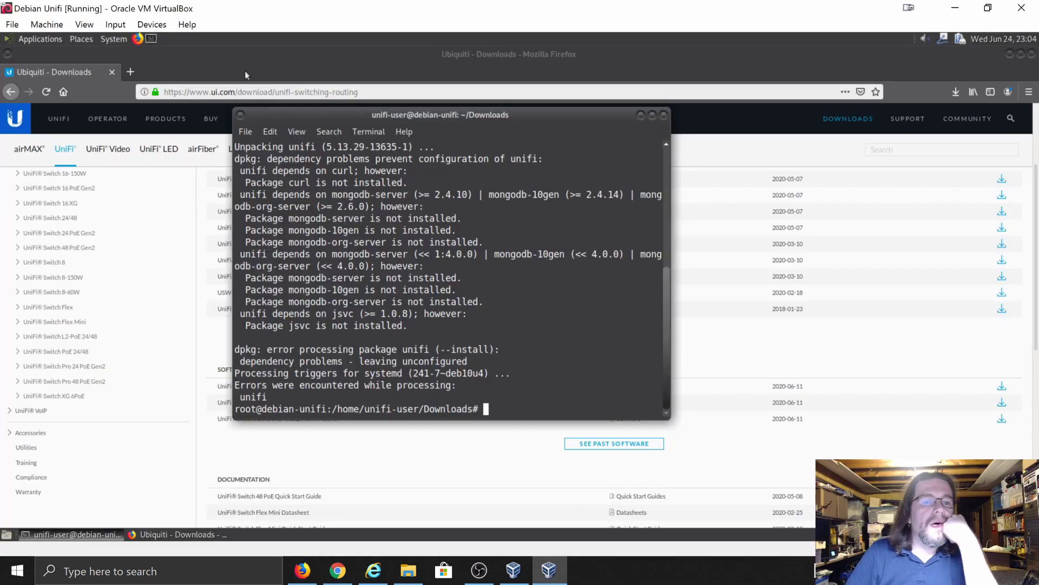
- Set Adapter 1's Promiscuous Mode to Allow All in Network Settings and confirm with OK
left_click(152, 24)
mouse_move(163, 79)
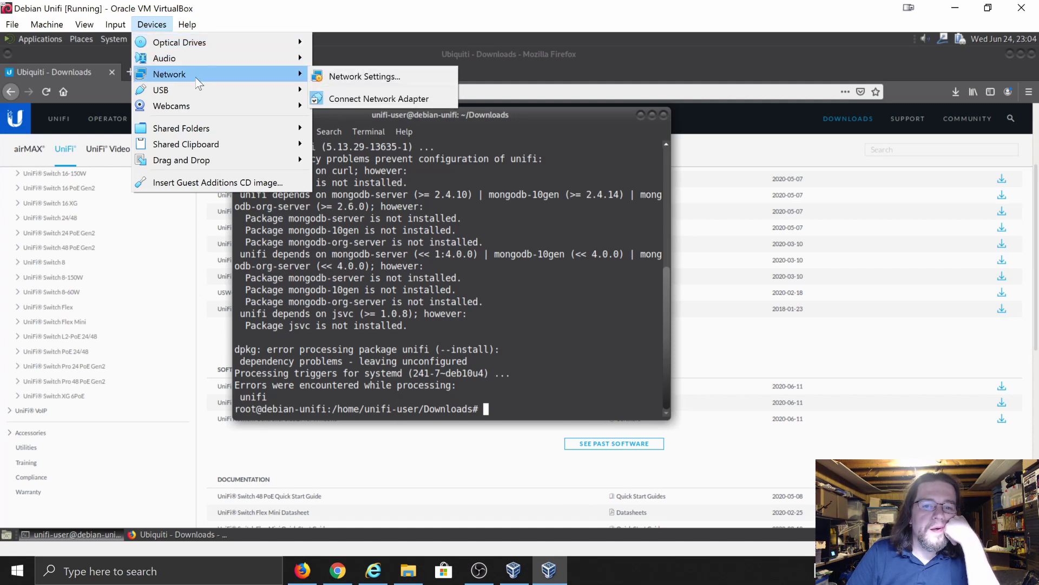
left_click(342, 71)
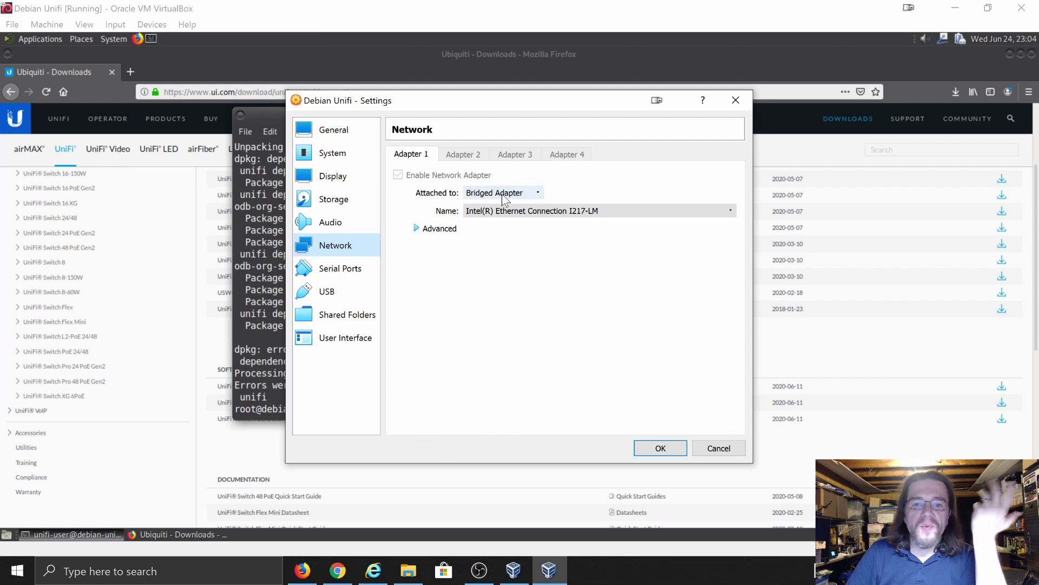
left_click(444, 229)
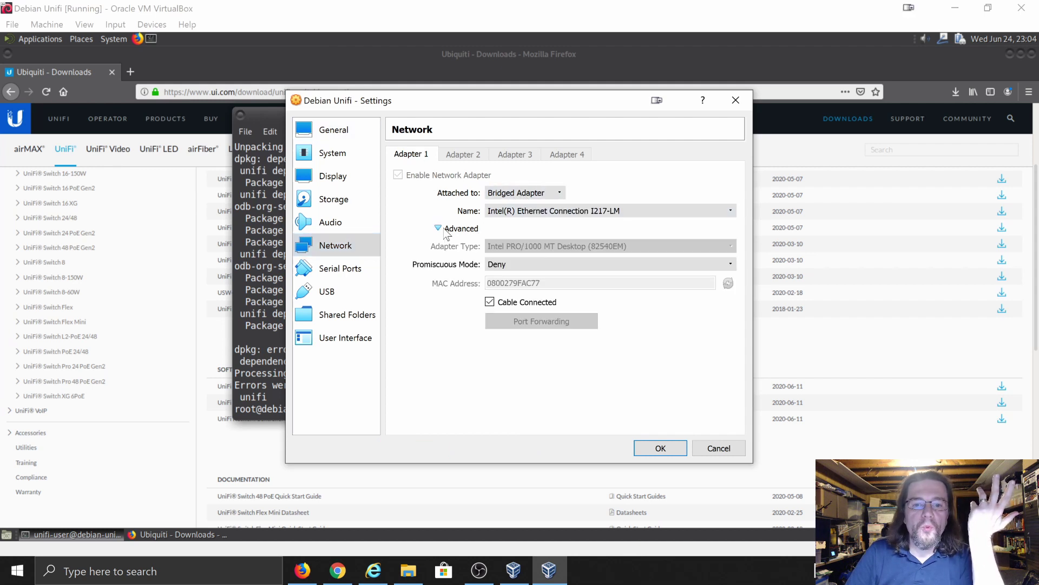
left_click(513, 264)
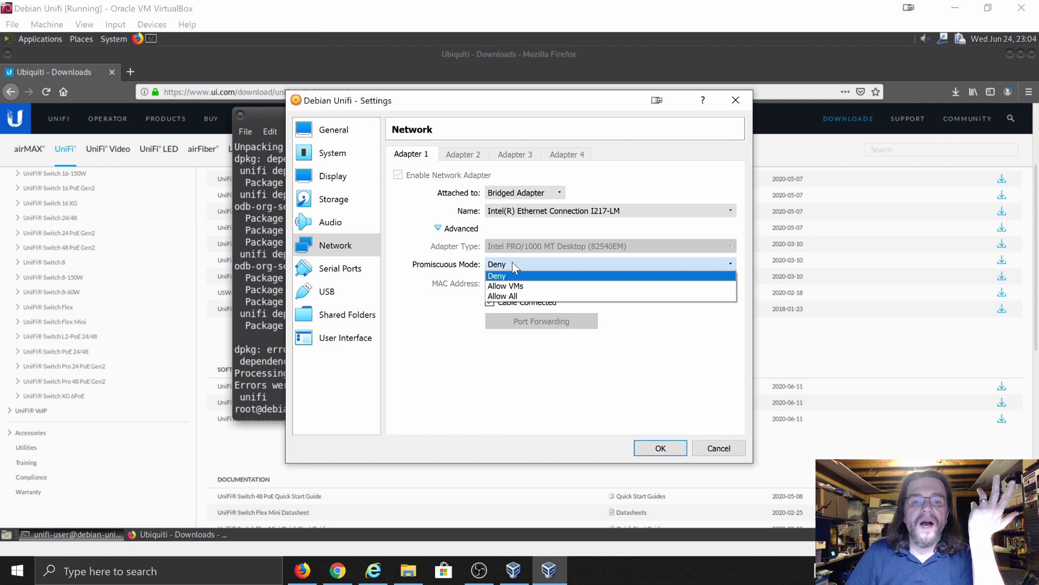
left_click(508, 296)
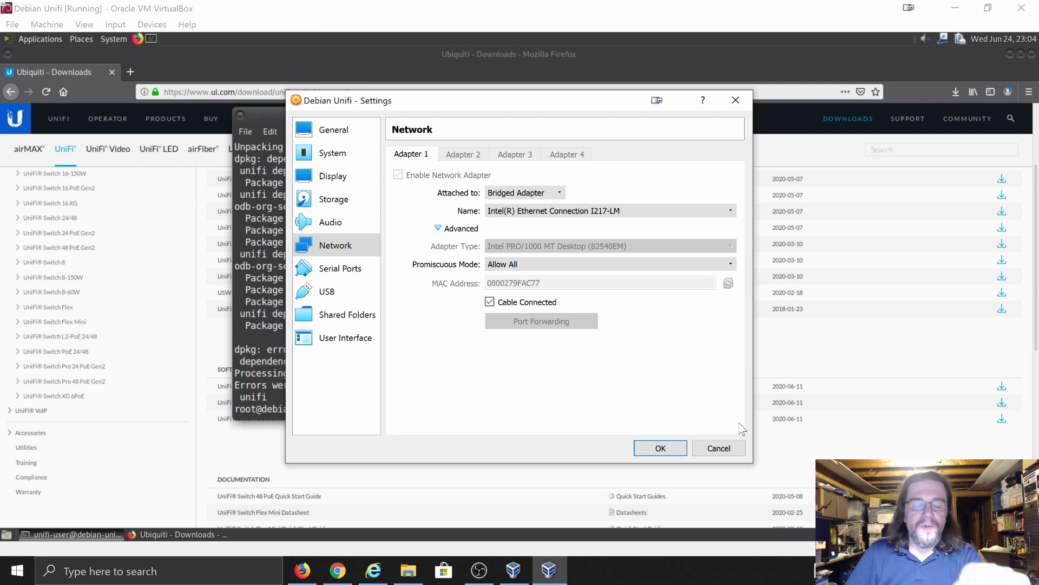
left_click(660, 448)
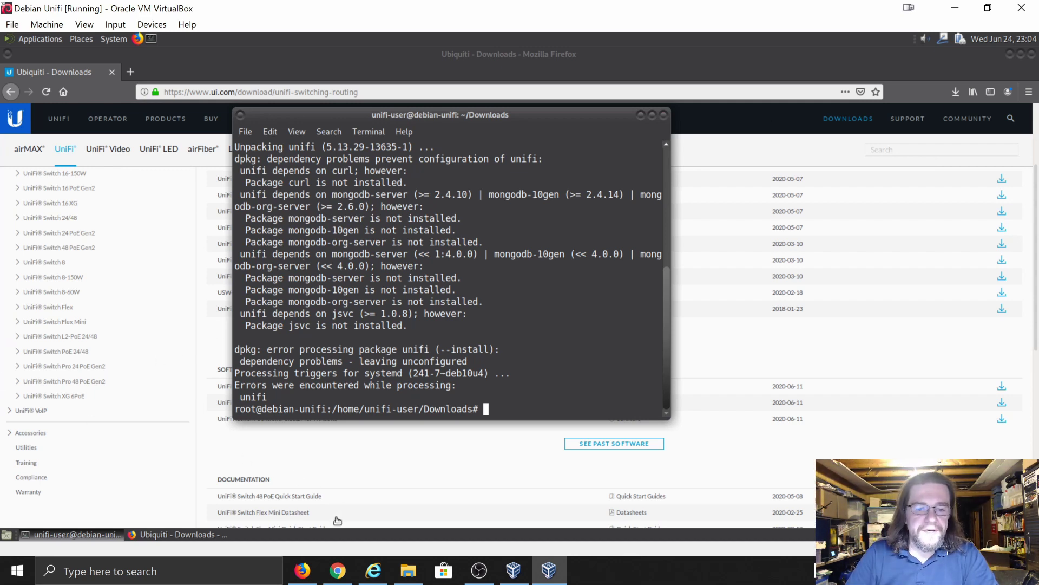
left_click(374, 570)
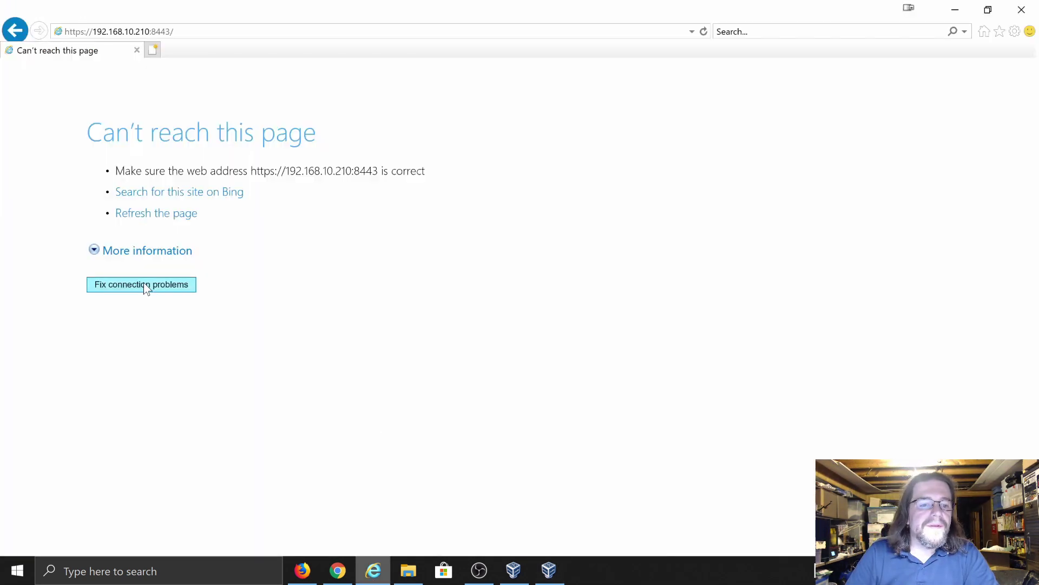
left_click(202, 31)
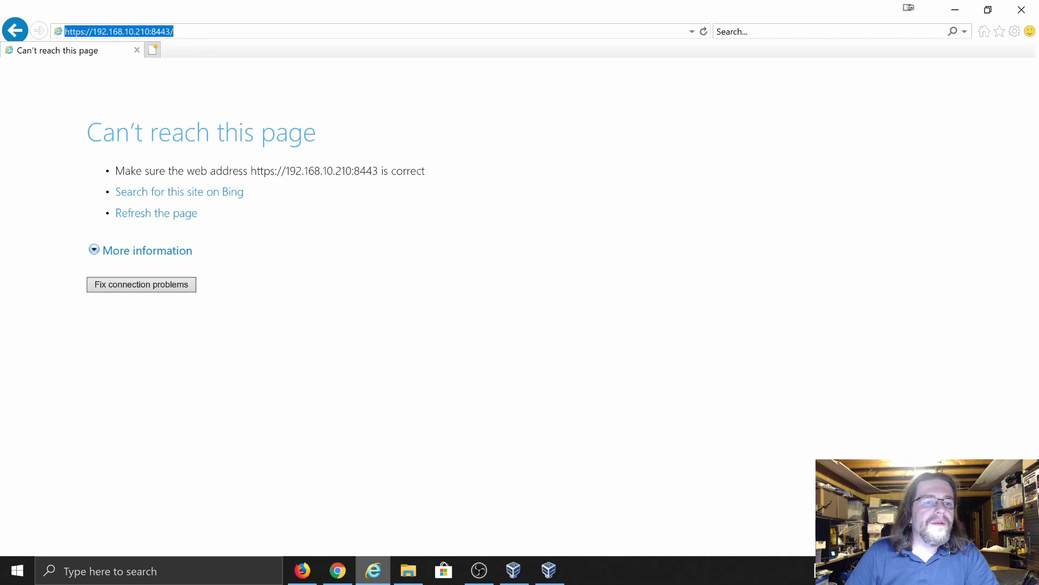
key("Return")
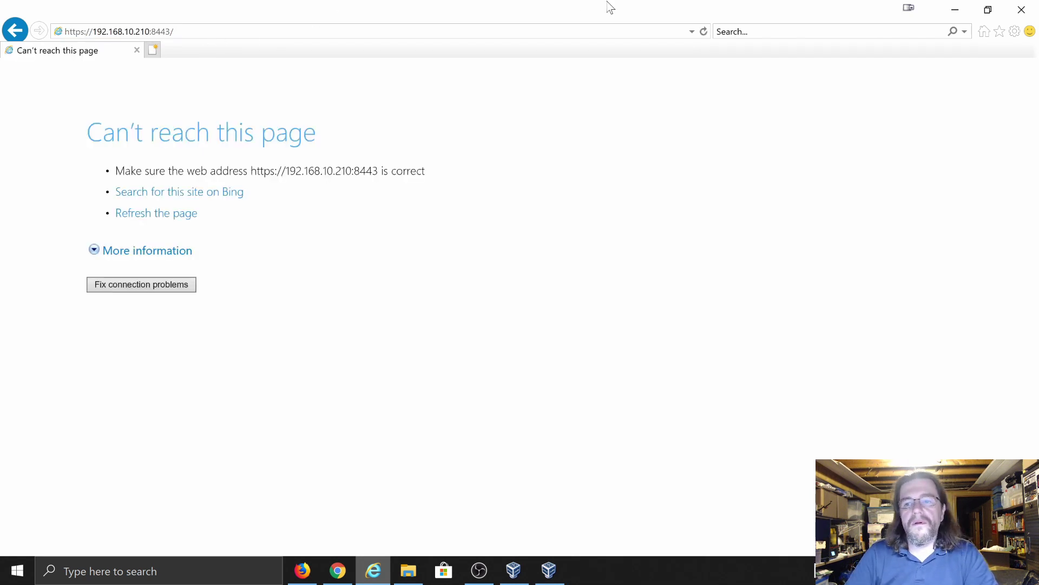
left_click(95, 32)
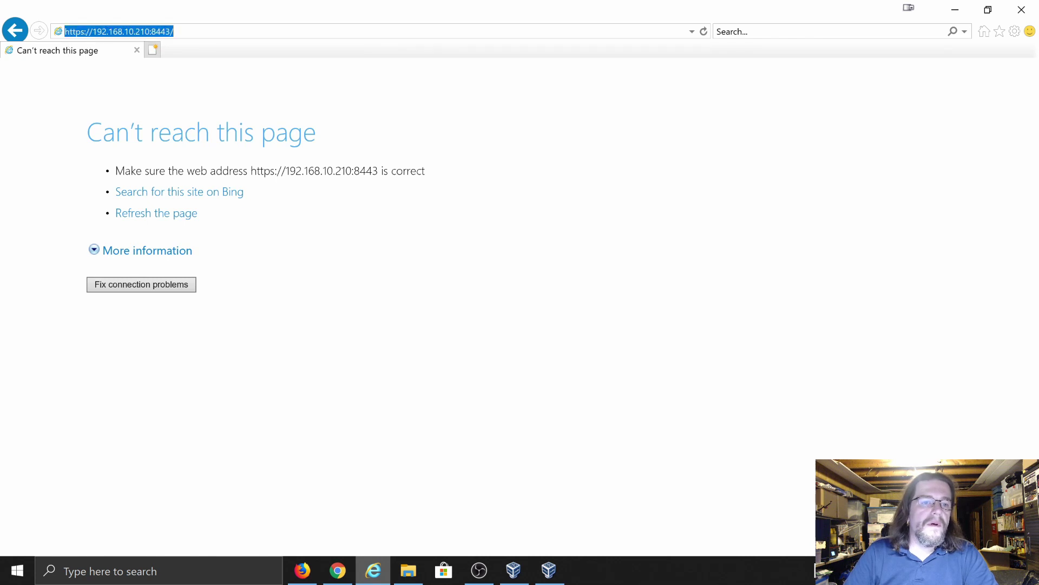
right_click(96, 34)
left_click(113, 67)
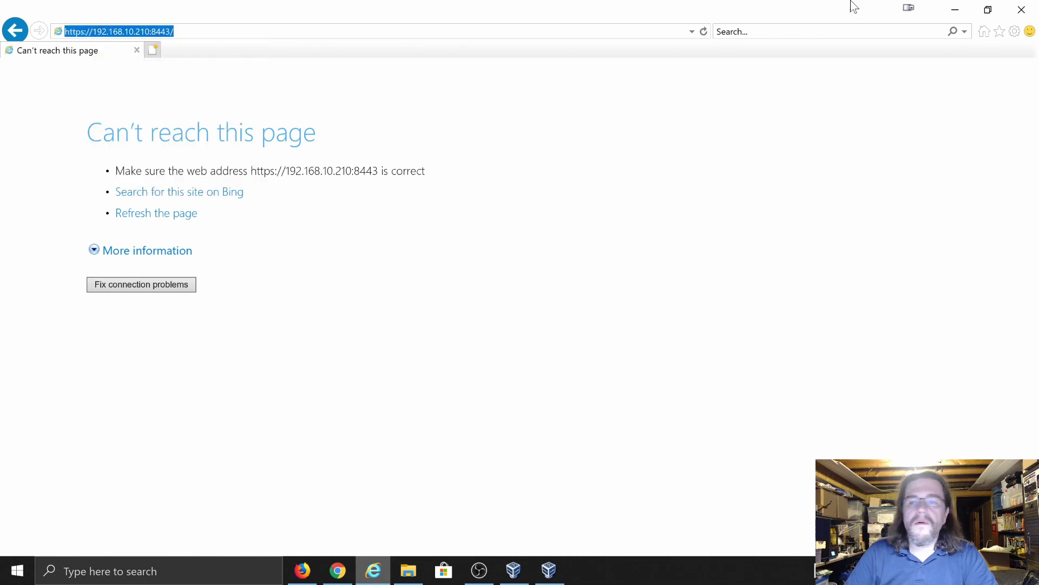
left_click(1018, 11)
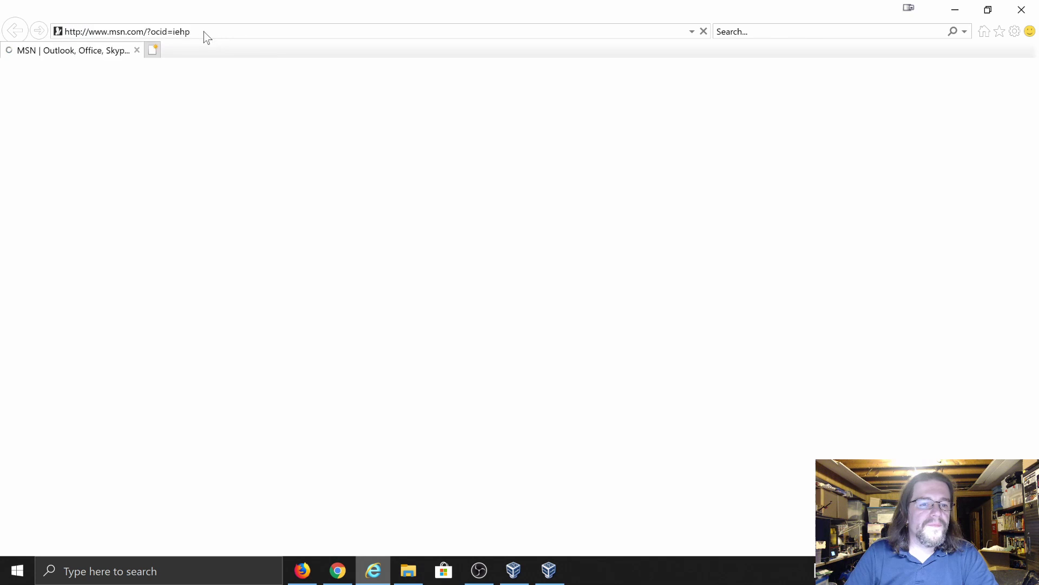
- Paste the copied address into a fresh Internet Explorer window, load it, then return to the Debian VM
right_click(204, 31)
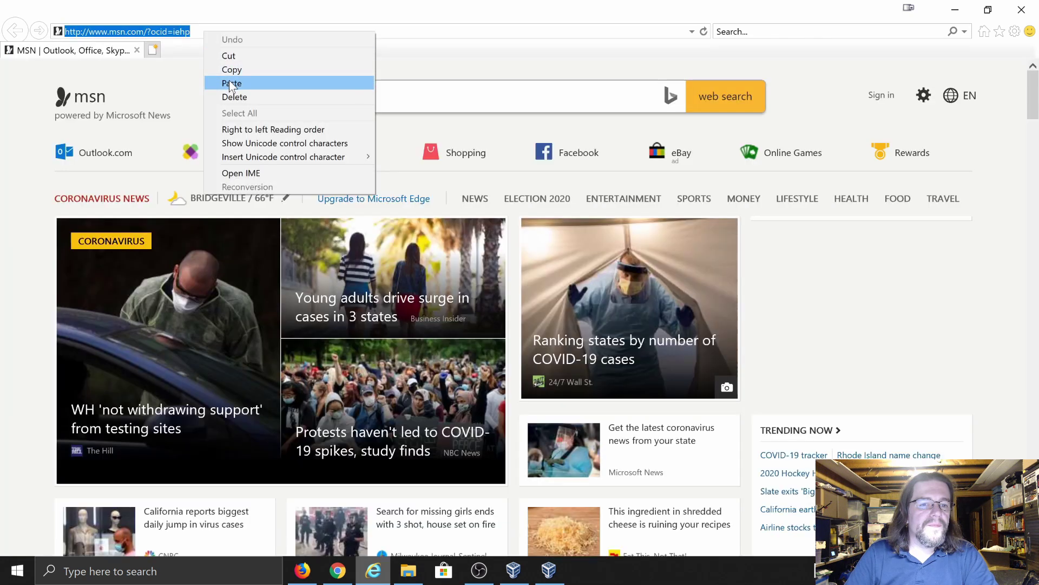
left_click(232, 83)
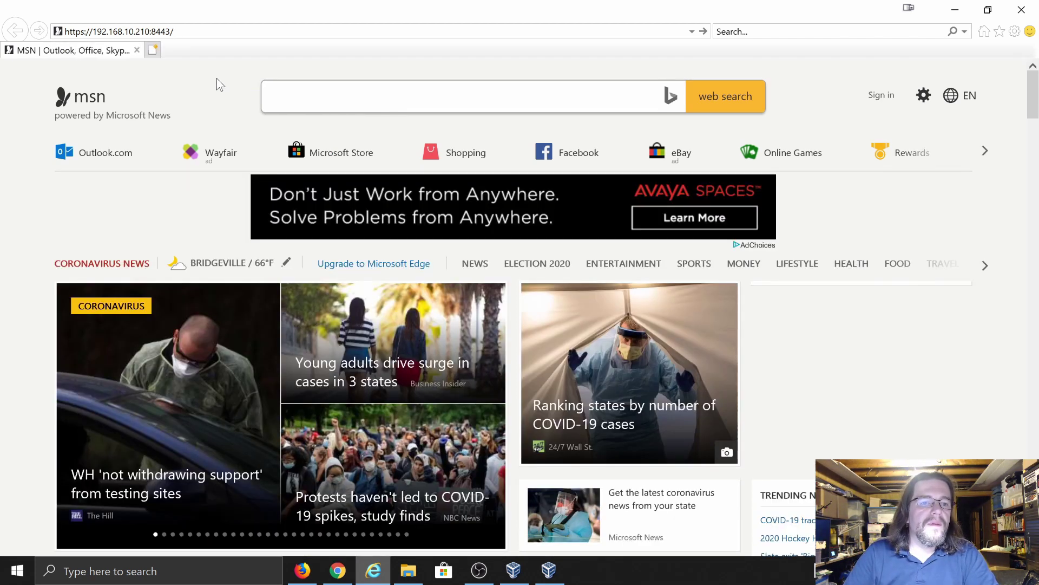
key("Return")
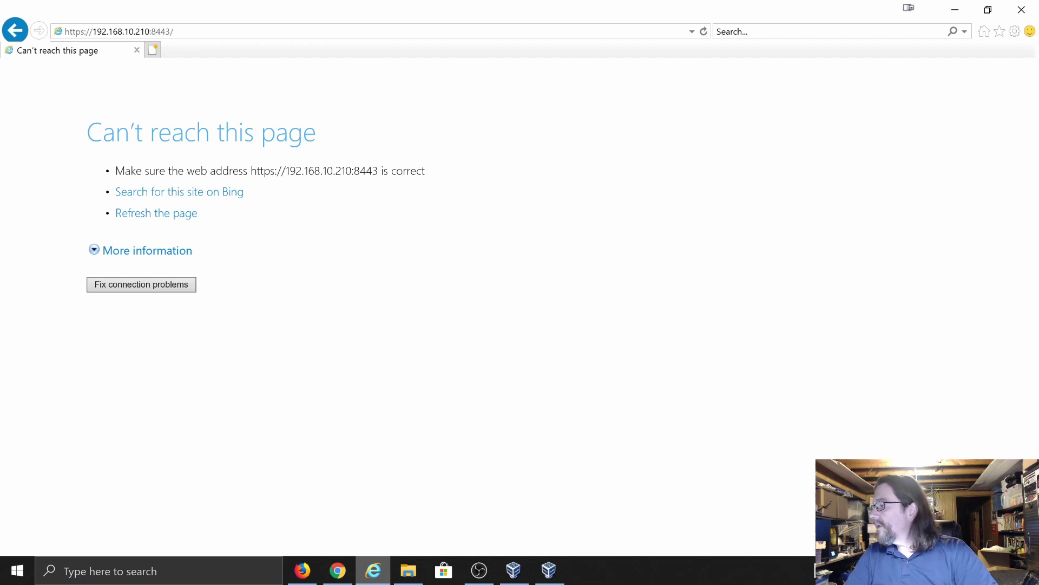
left_click(303, 570)
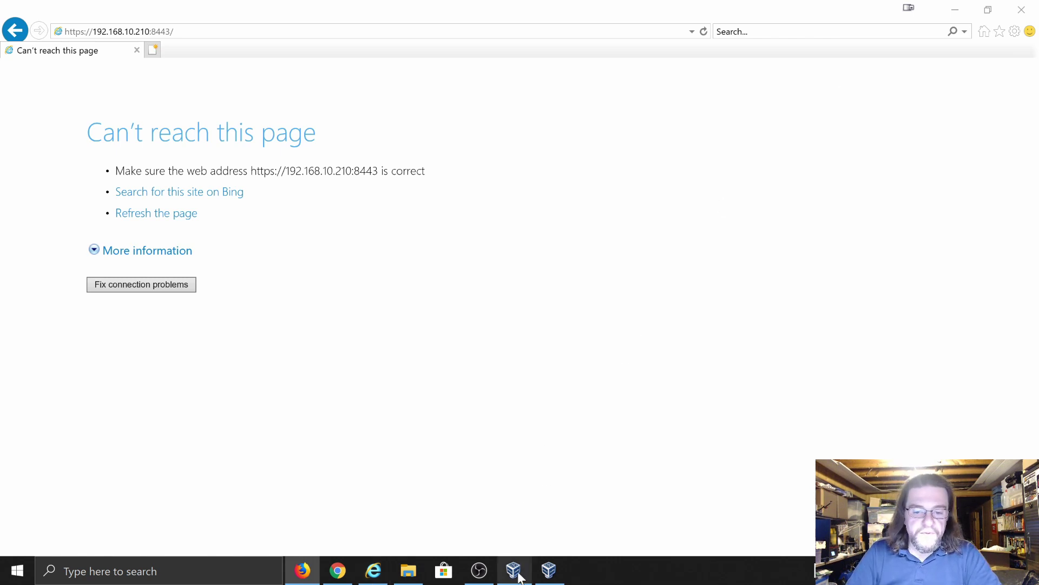
left_click(547, 572)
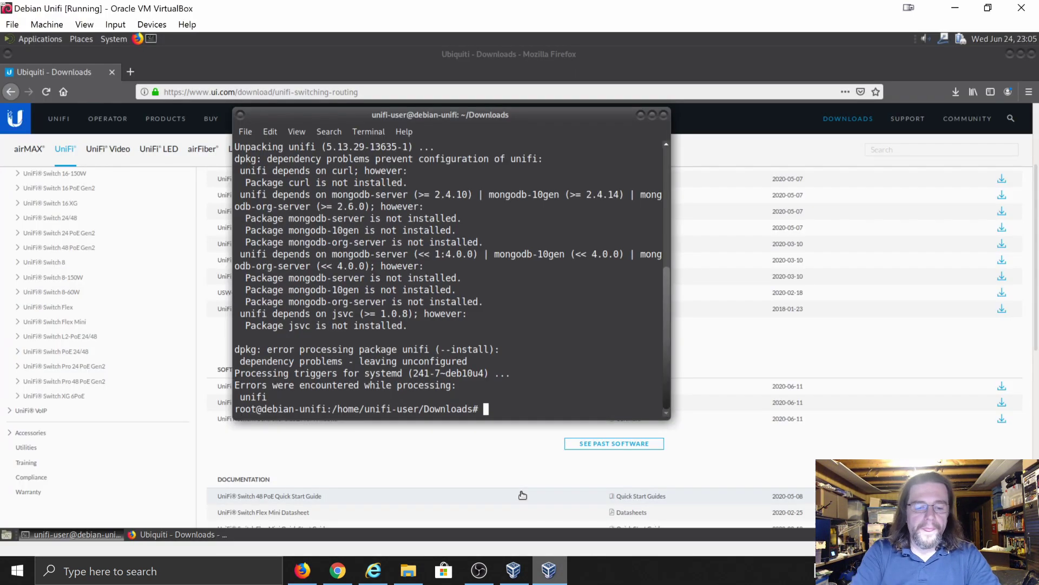
- Run reboot in the guest terminal and boot Debian immediately from the GRUB menu
type("reboot")
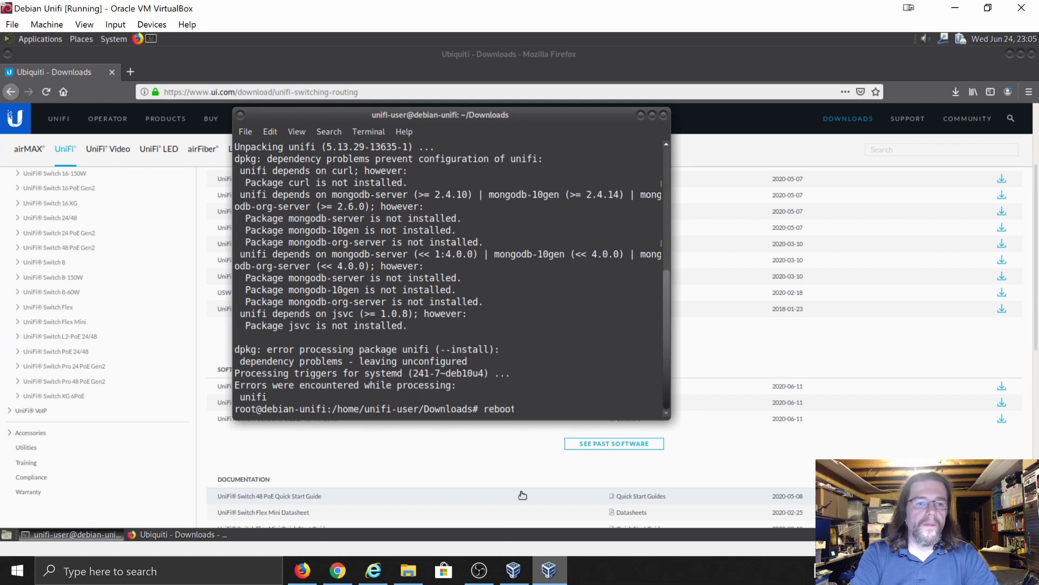
key("Return")
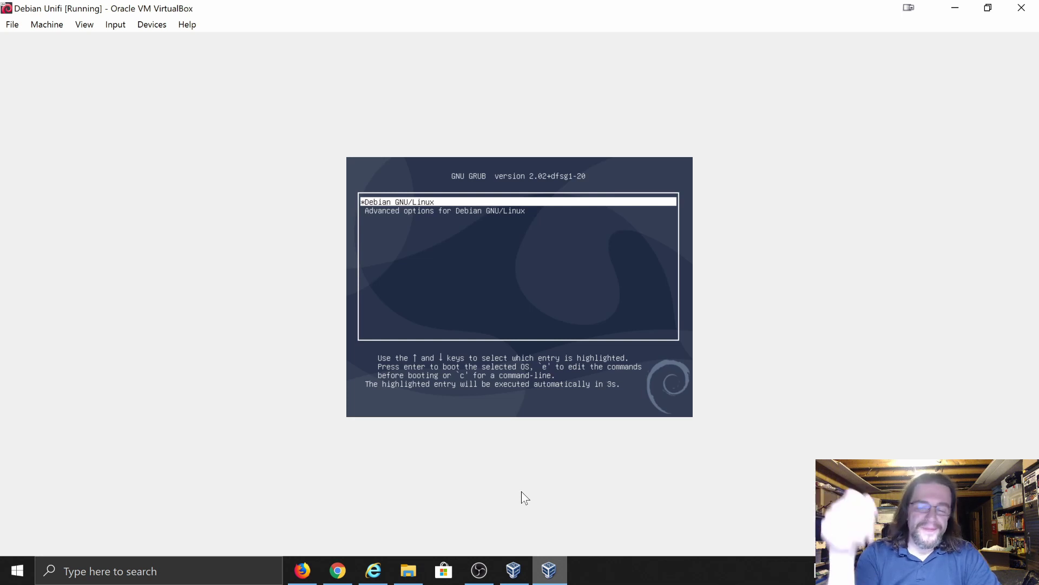
key("Return")
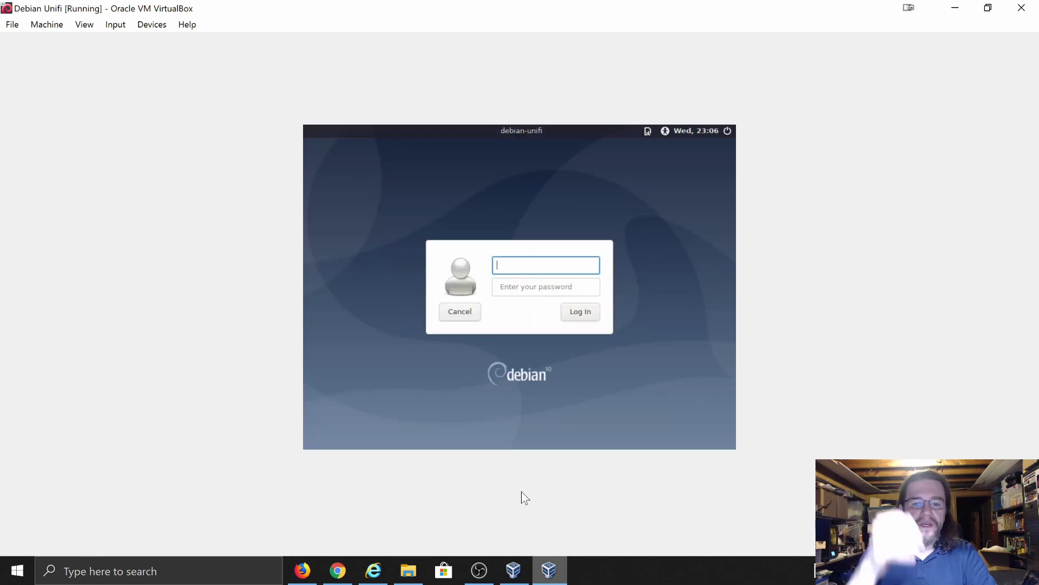
- Log in to the Debian guest with the UniFi user account's username and password
type("un")
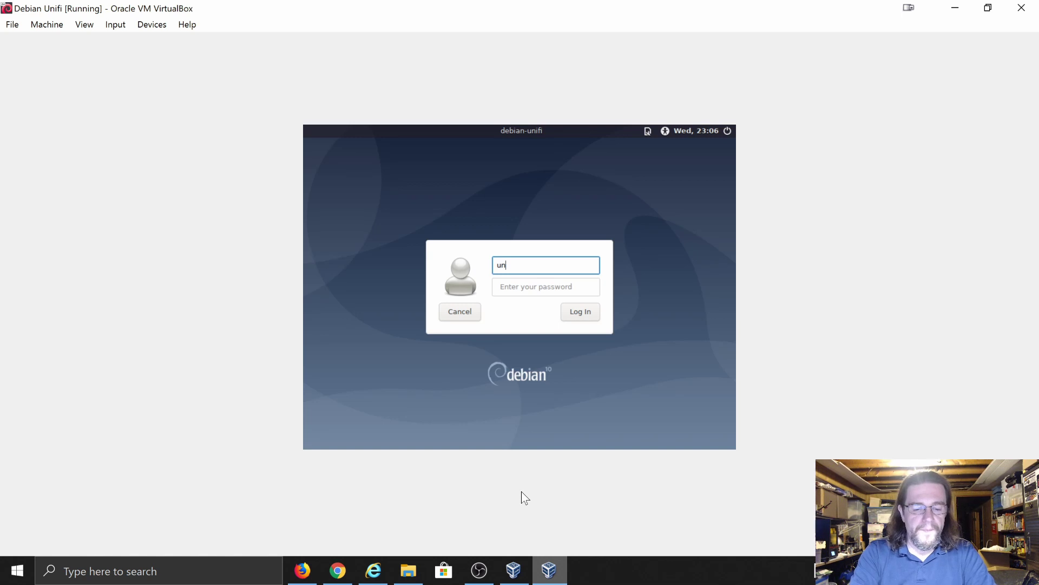
type("ifi-")
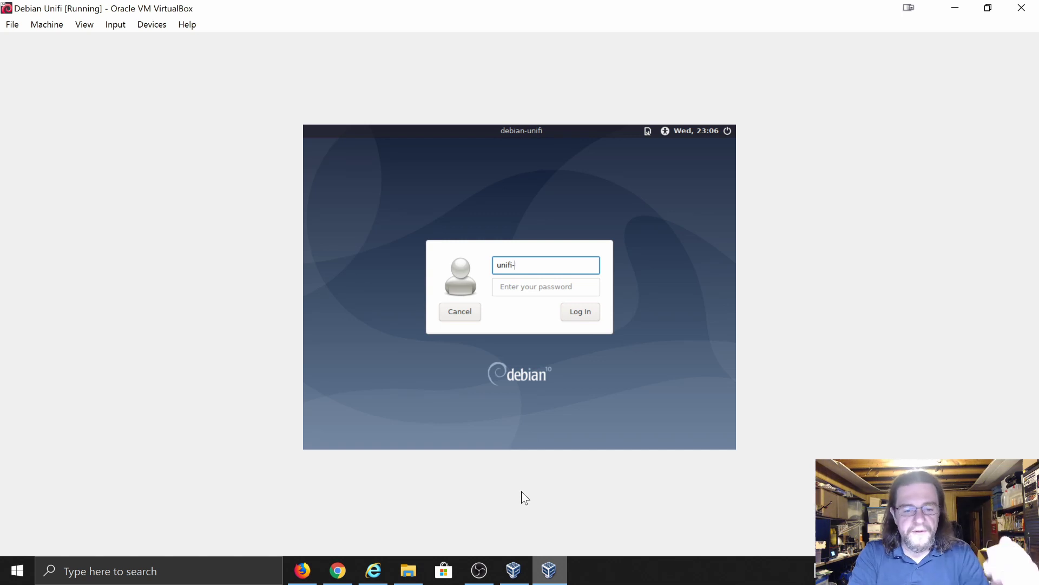
type("user")
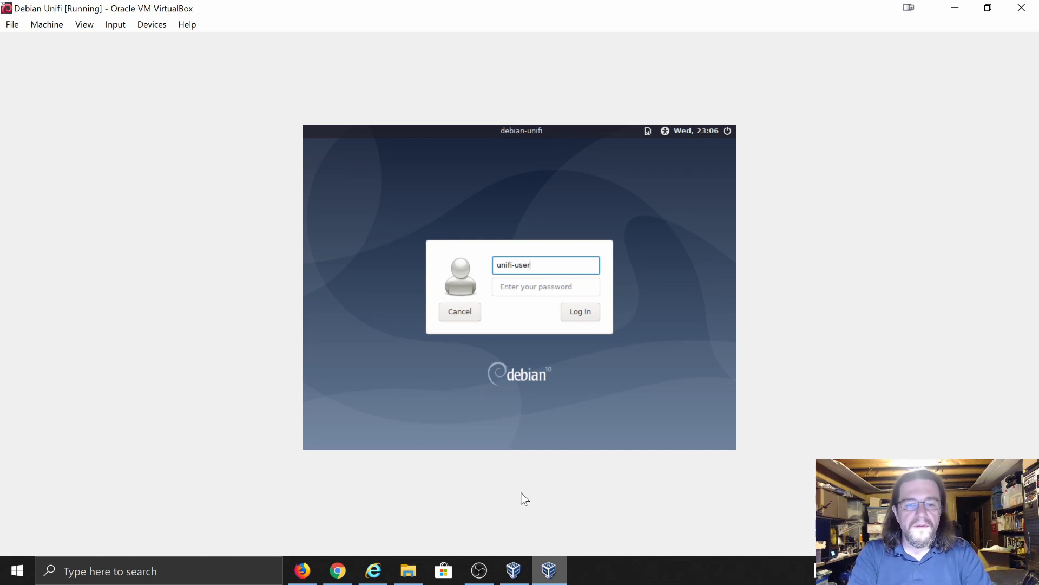
key("Return")
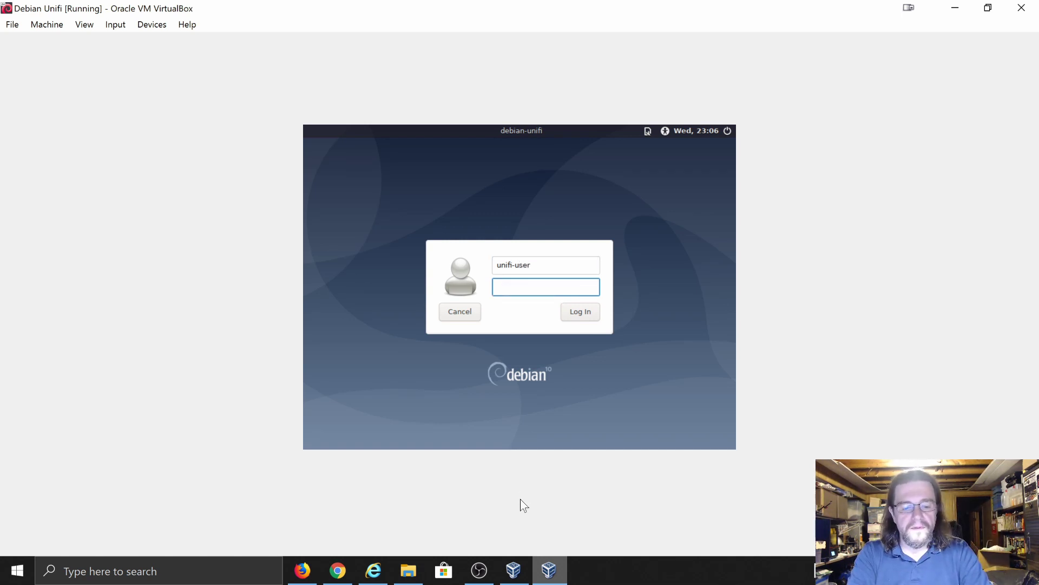
type("*********")
key("Return")
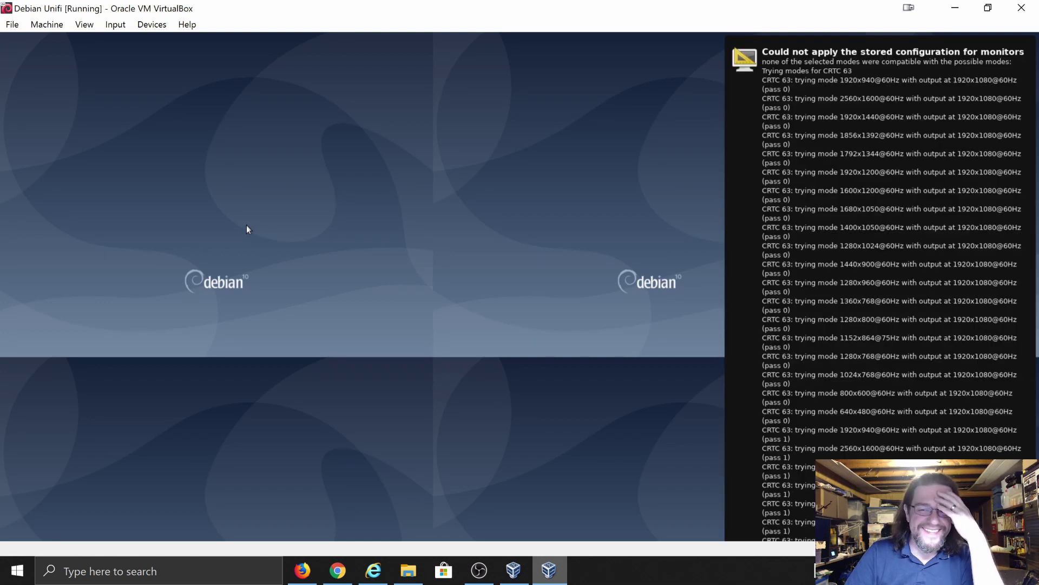
- Launch Firefox in the guest and select its address bar on the ui.com downloads page
key("shift")
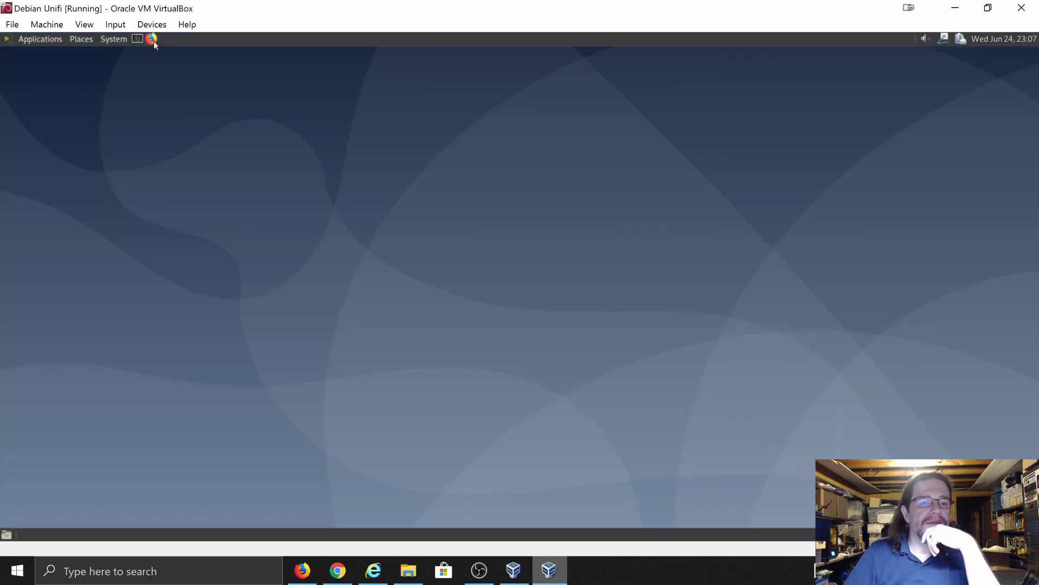
left_click(153, 41)
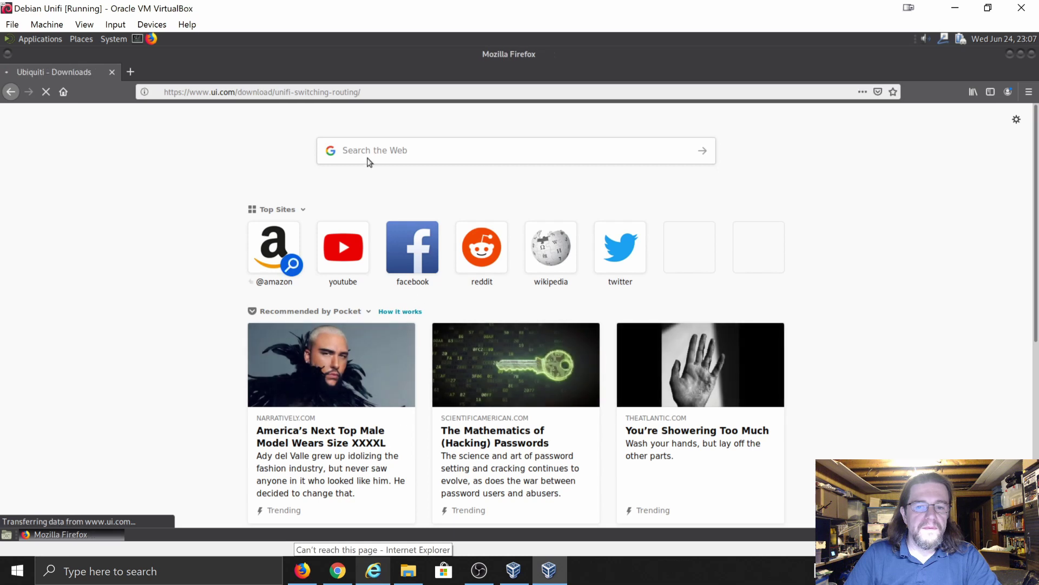
left_click(394, 90)
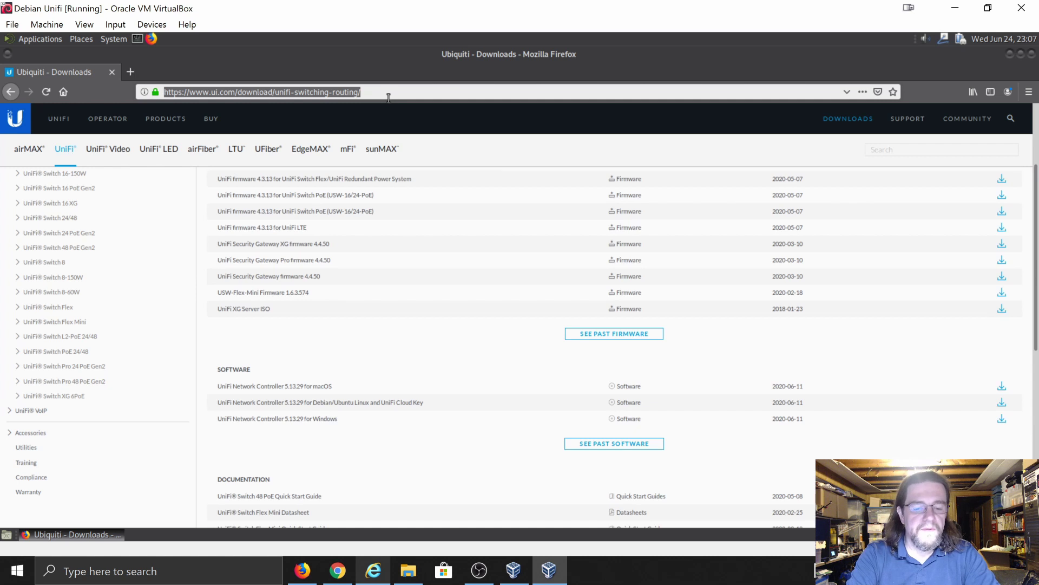
- Load 192.168.10.210:8443 in Firefox and retry after the 'Unable to connect' error
type("192.")
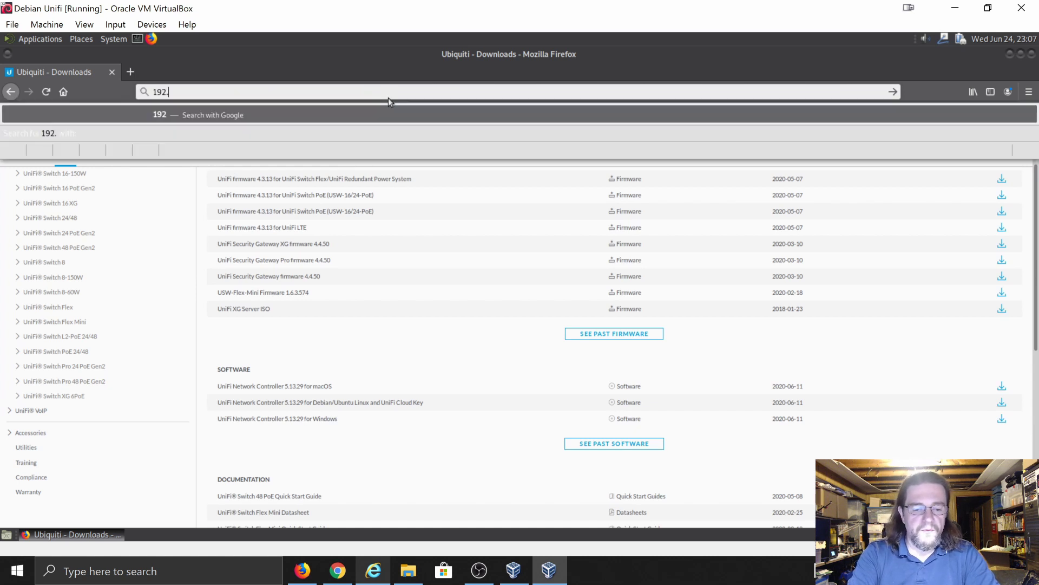
type("168.")
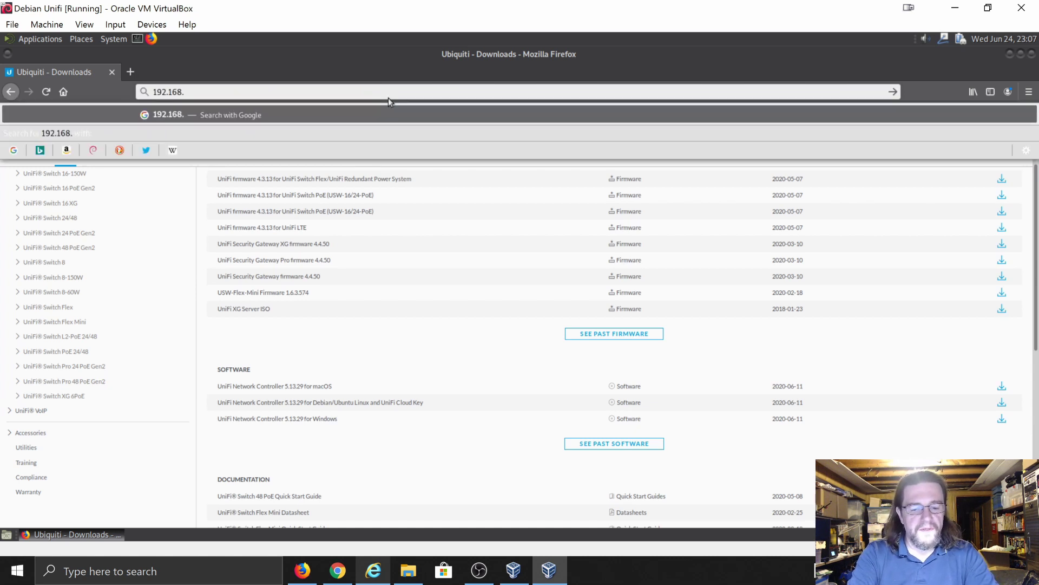
type("10.210")
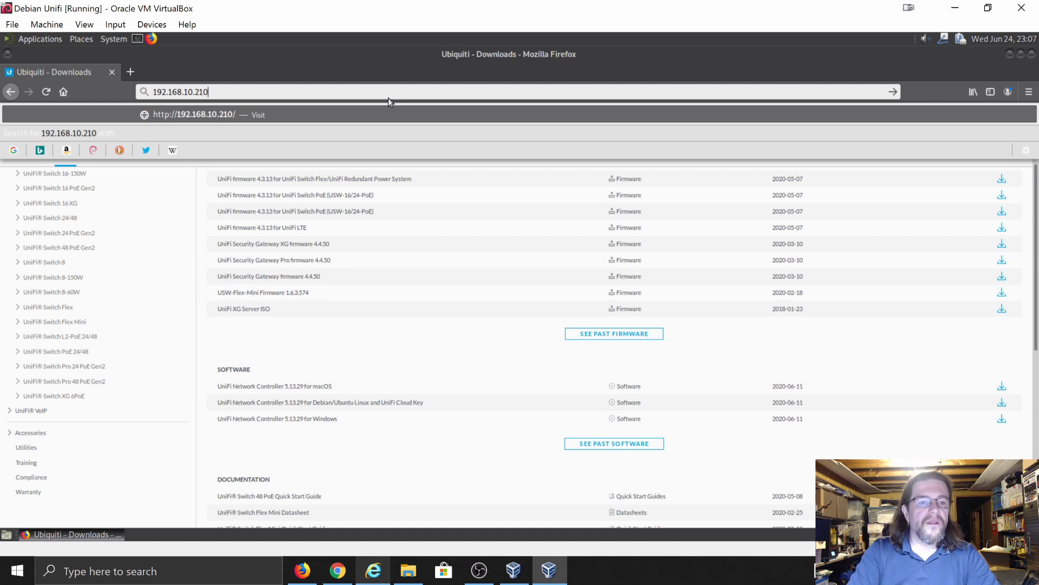
type(":8")
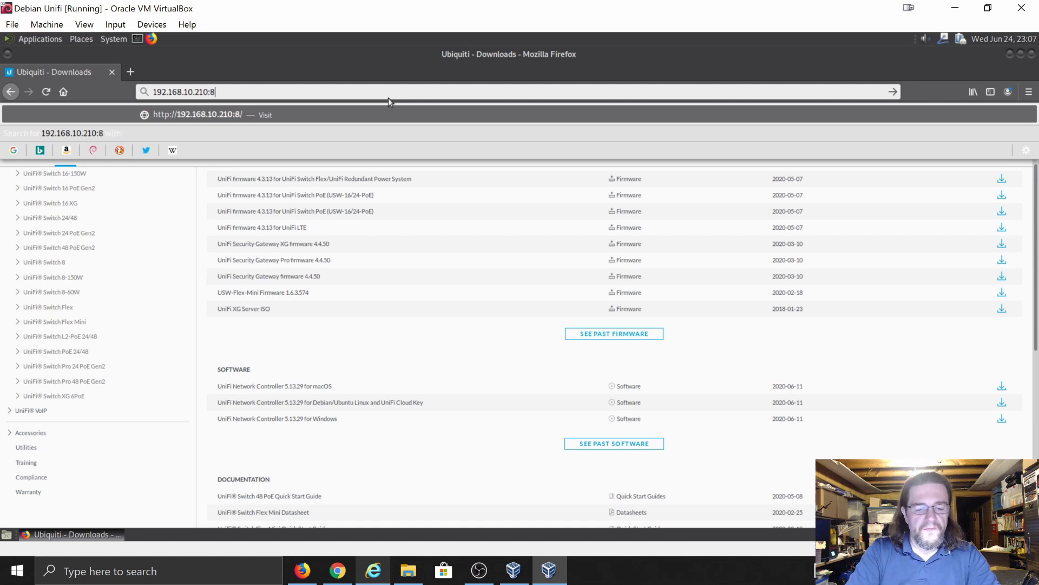
type("443")
key("Return")
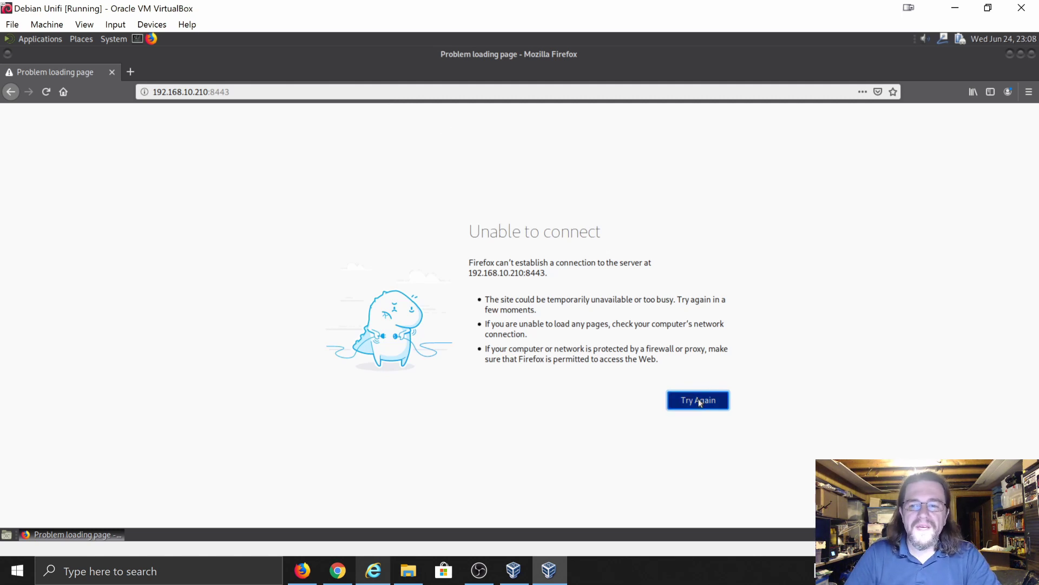
left_click(708, 399)
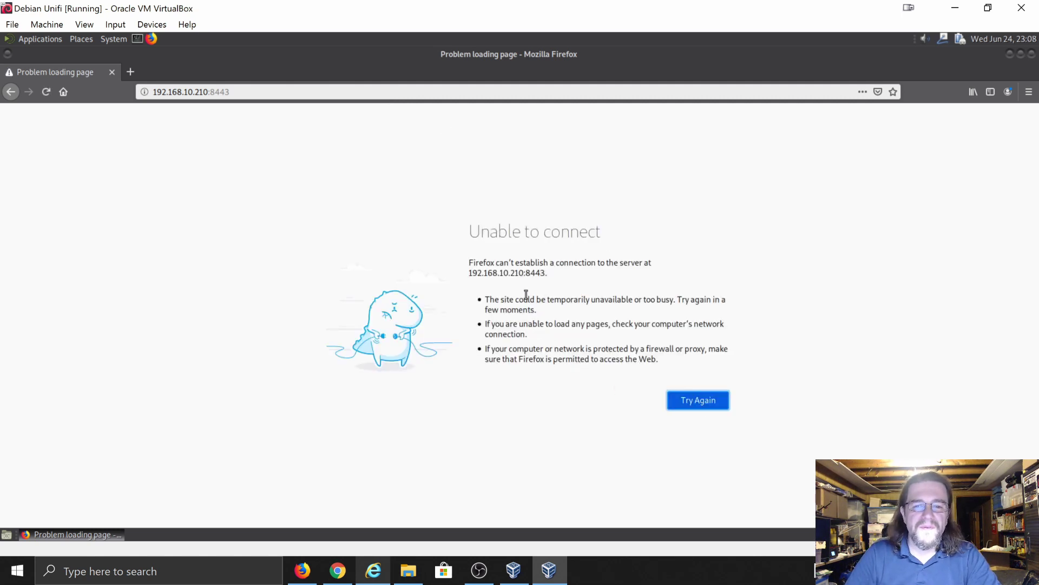
- Check the guest's network Connection Information to confirm its IPv4 address is 192.168.10.210
left_click(942, 40)
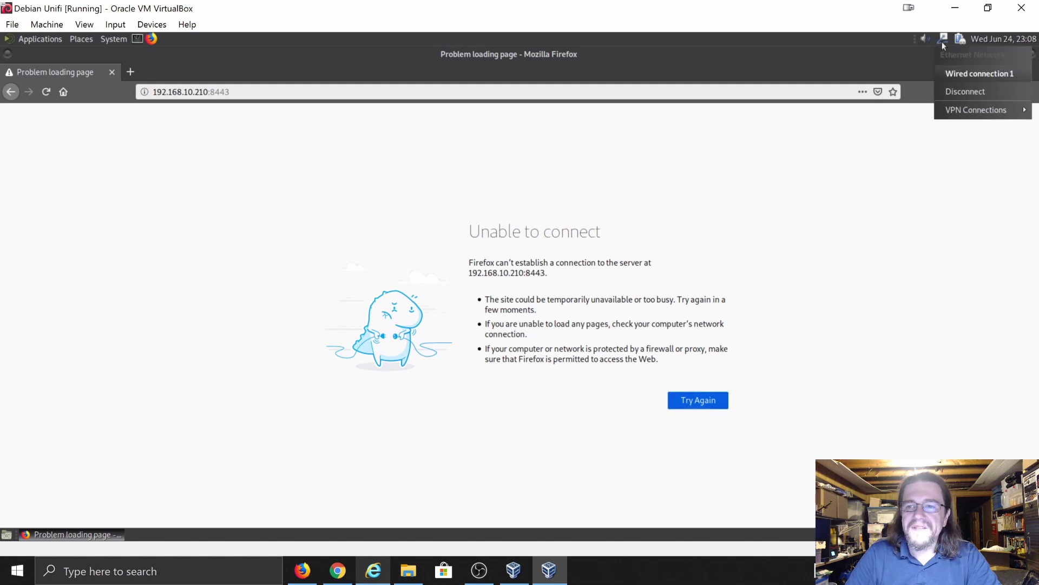
left_click(942, 40)
right_click(942, 40)
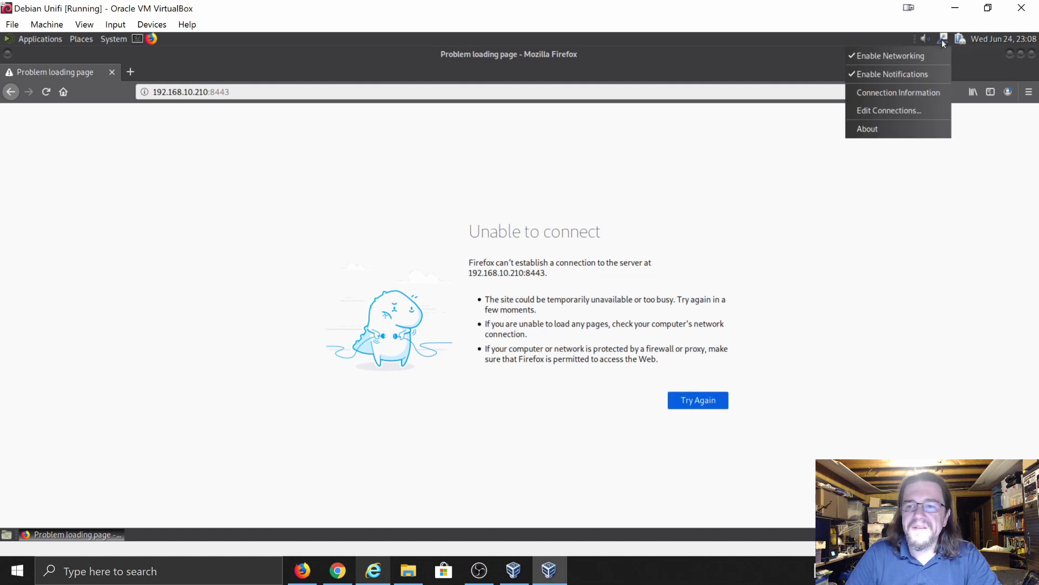
left_click(922, 92)
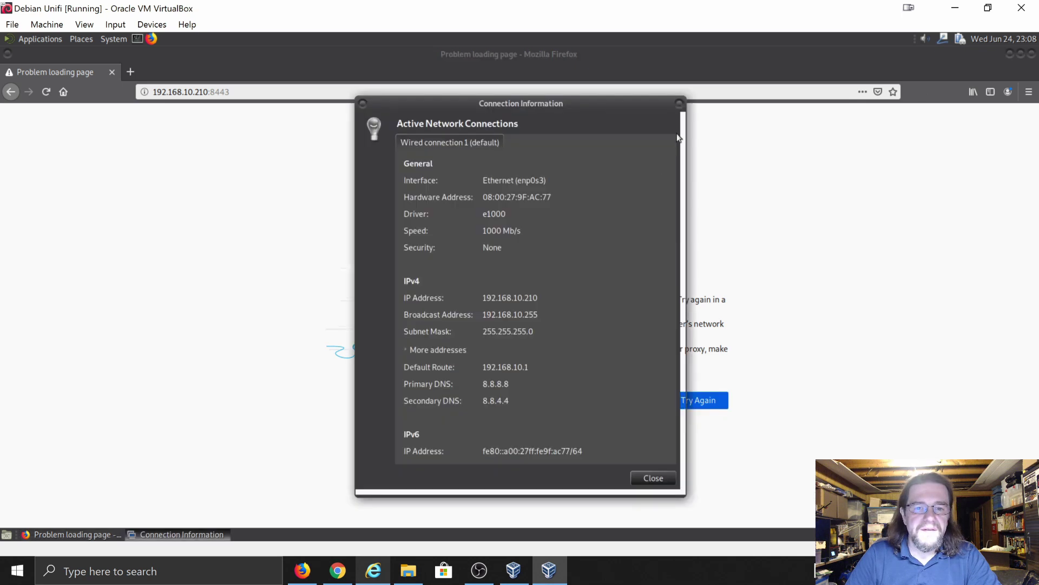
left_click(680, 103)
- Erase the typed web address from Firefox's address bar
left_click(354, 94)
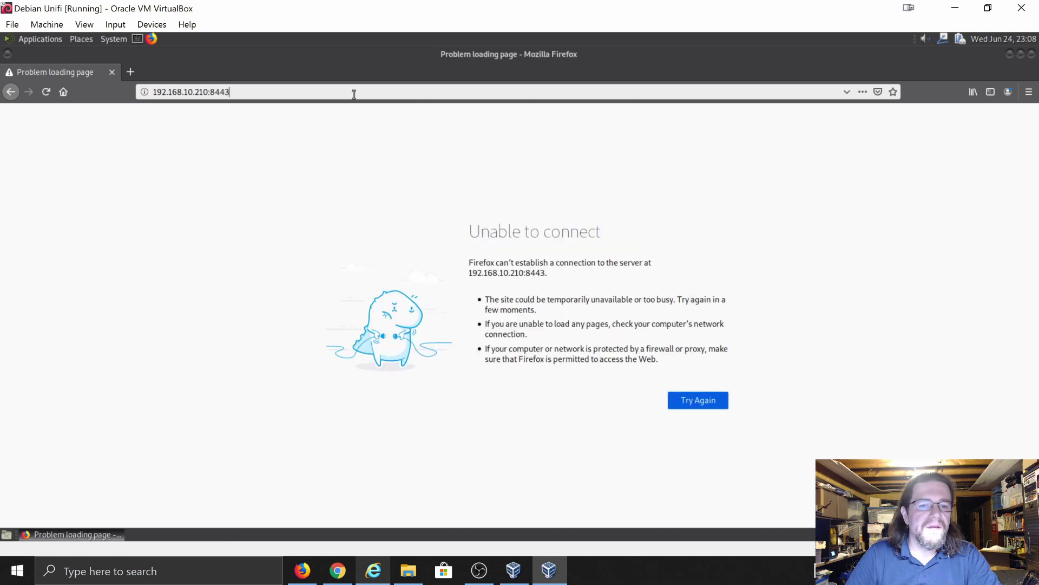
key("BackSpace")
key("BackSpace")
key("BackSpace")
key("BackSpace")
key("BackSpace")
key("BackSpace")
key("BackSpace")
key("BackSpace")
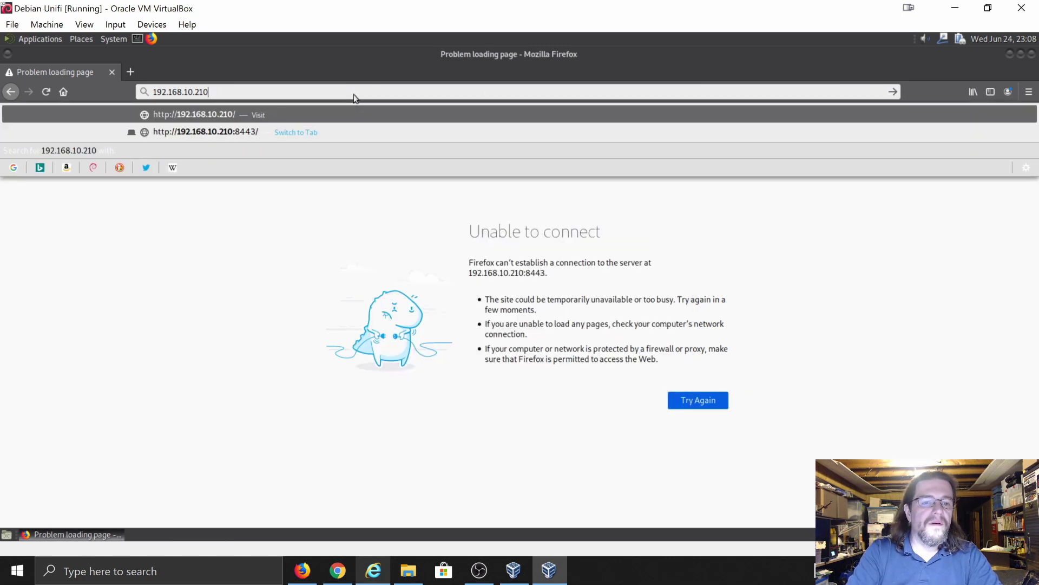
key("BackSpace")
key("BackSpace")
key("BackSpace")
key("BackSpace")
key("BackSpace")
key("BackSpace")
key("BackSpace")
key("BackSpace")
key("BackSpace")
key("BackSpace")
key("BackSpace")
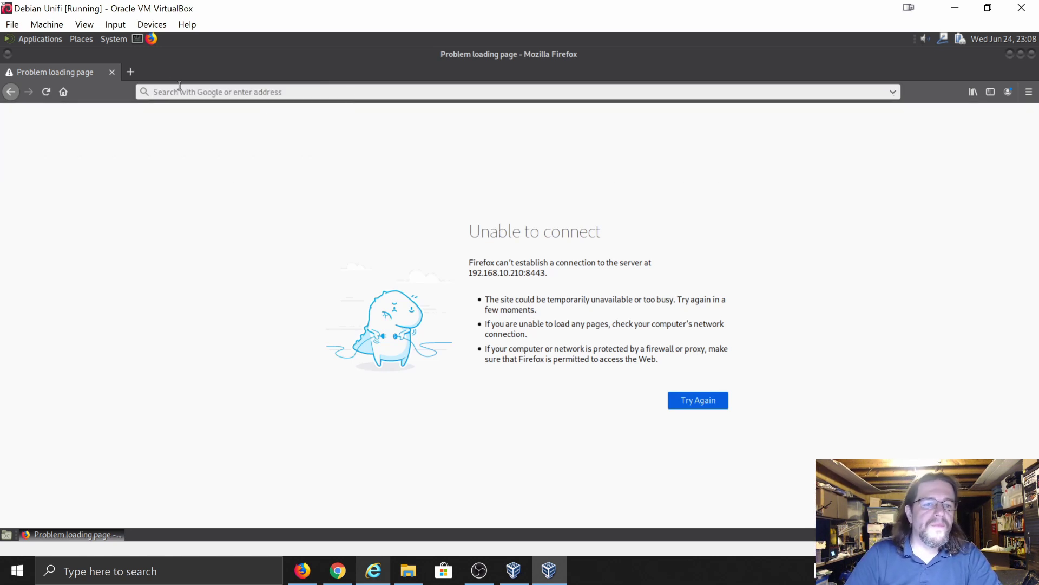
- In a new tab, search 'how to access the unifi controller' and open the UniFi Controller User Guide
left_click(129, 76)
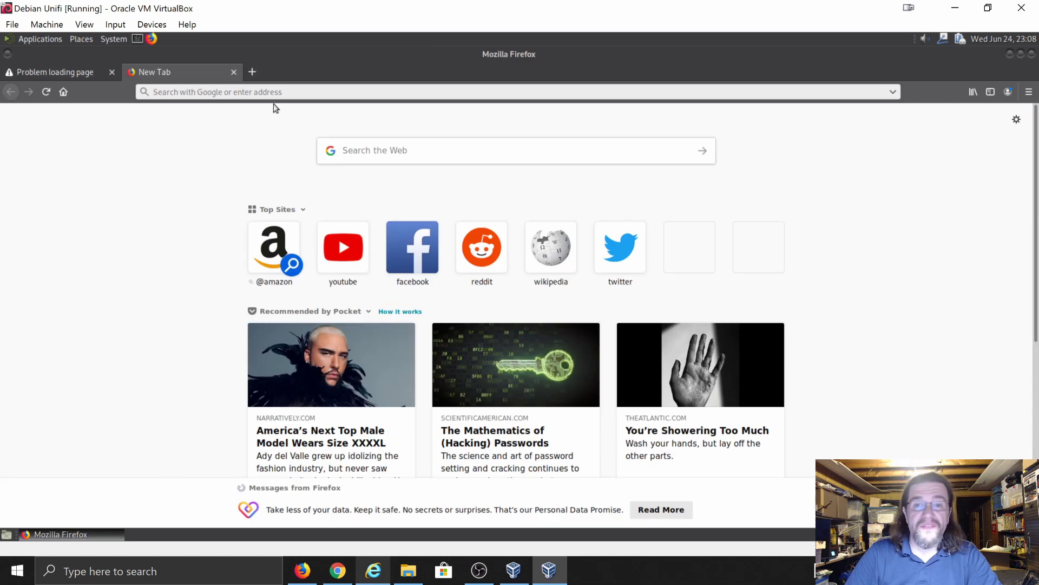
type("how ")
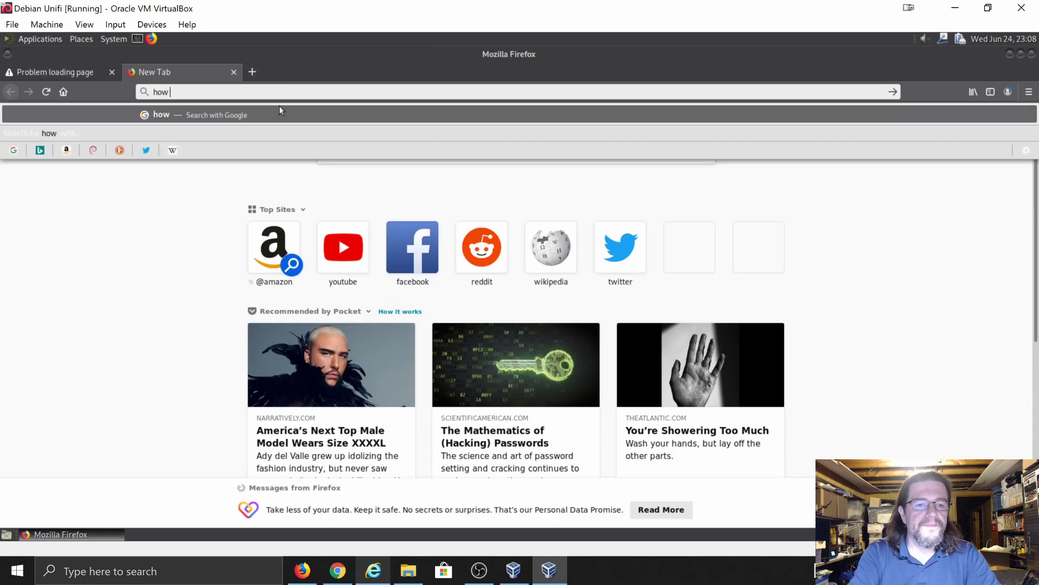
type("to access ")
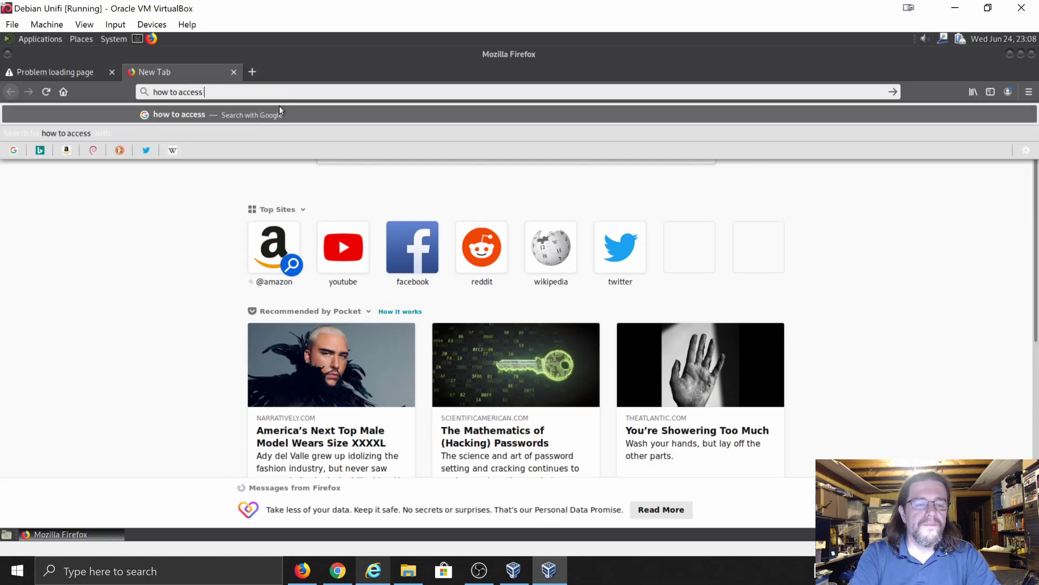
type("the unifi")
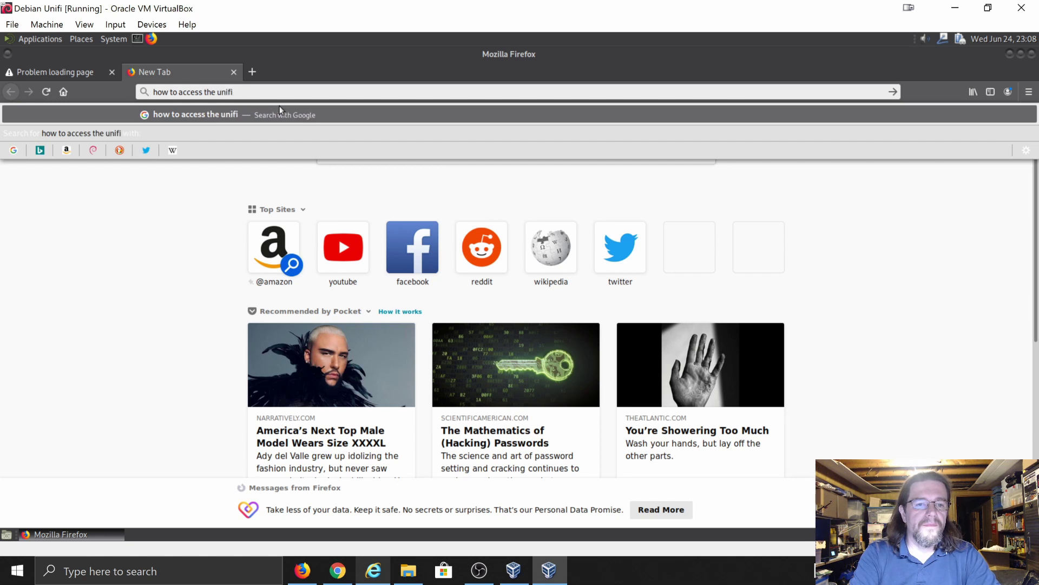
type(" controller")
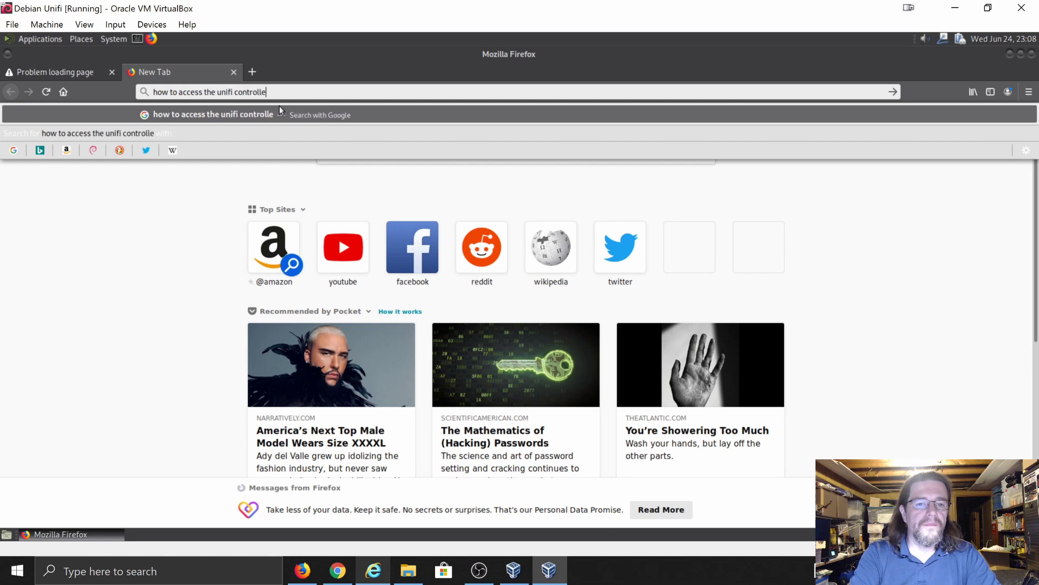
key("Return")
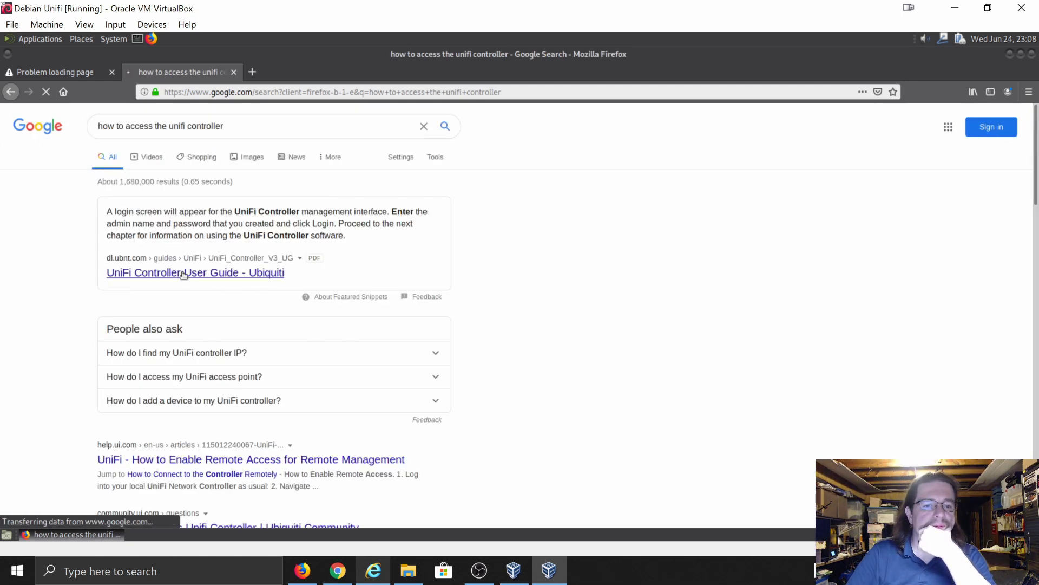
left_click(184, 274)
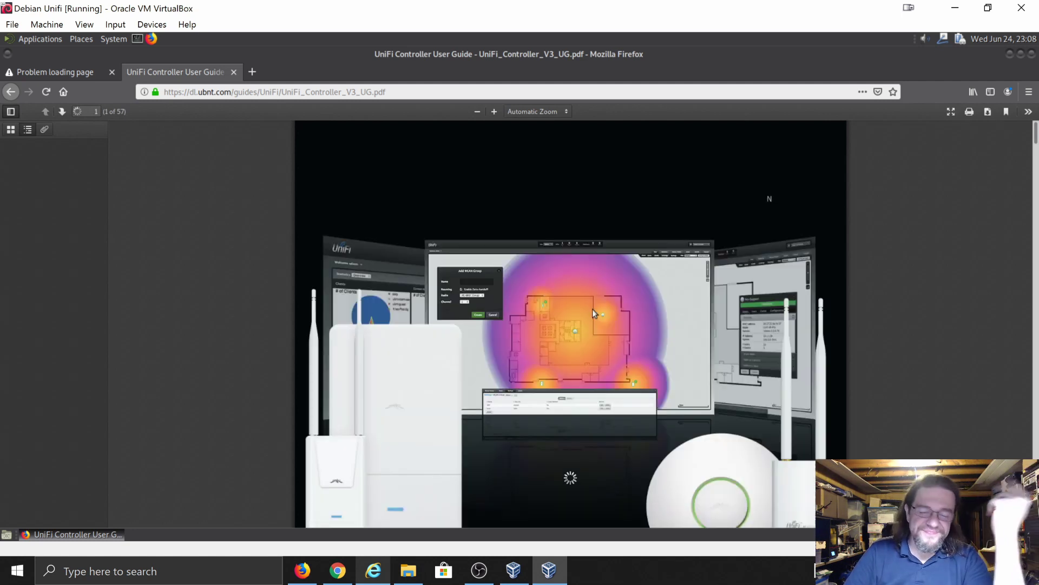
- Scroll through the guide's table of contents, then return to the Google results
scroll(574, 306, "down", 6)
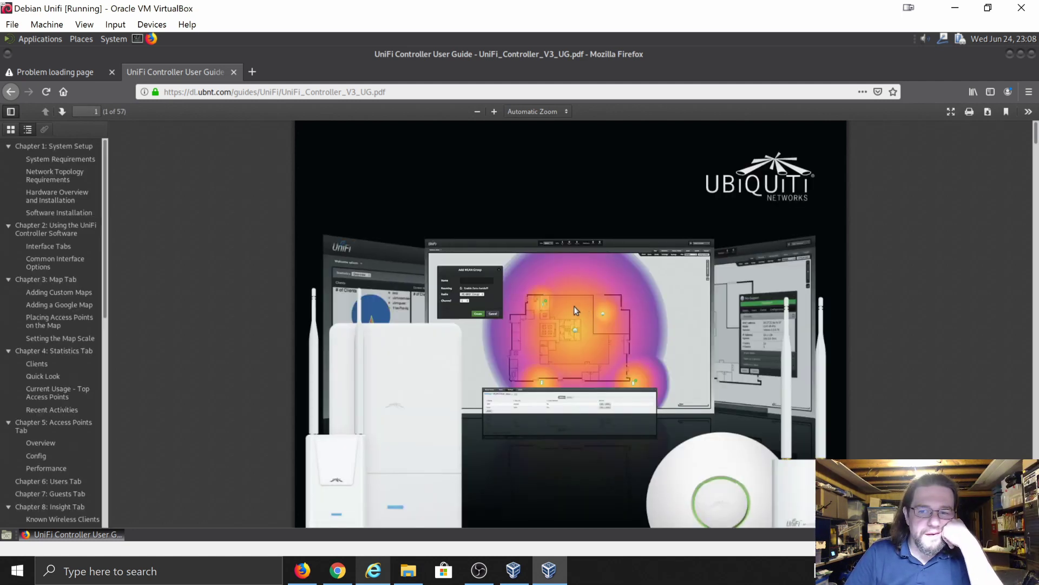
scroll(575, 307, "down", 5)
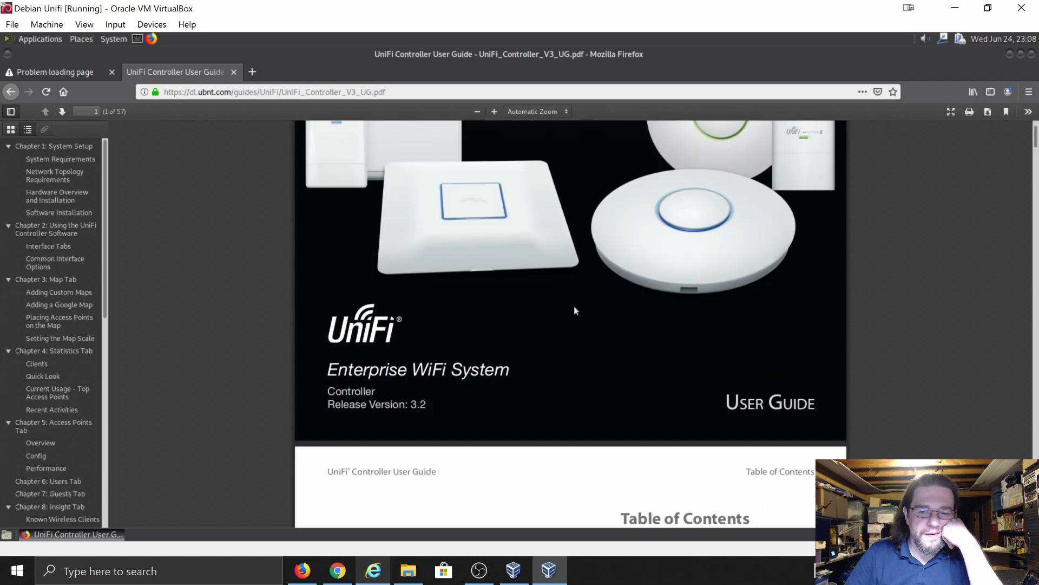
scroll(575, 313, "down", 3)
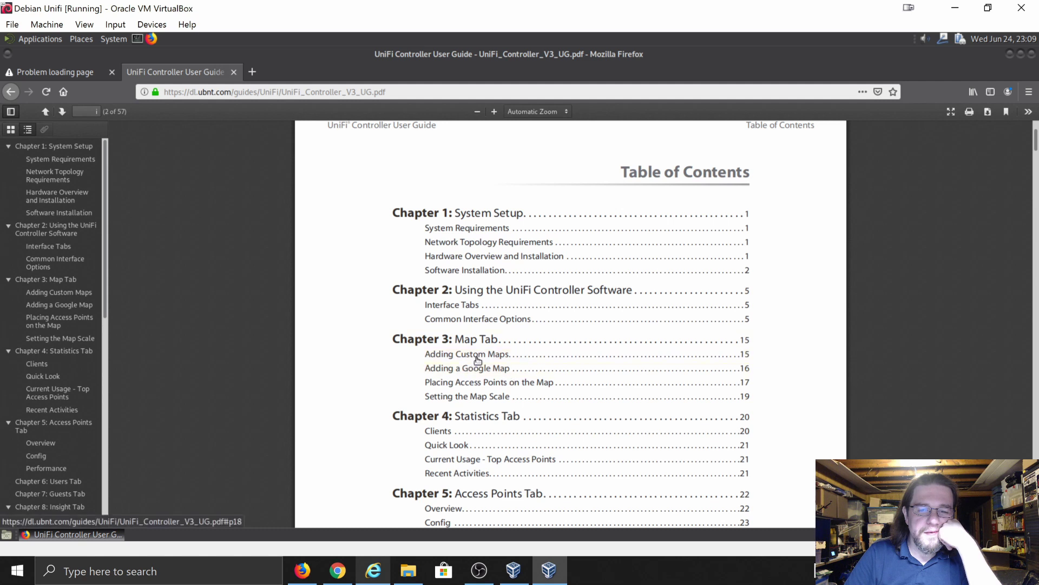
scroll(537, 391, "down", 1)
scroll(536, 391, "down", 2)
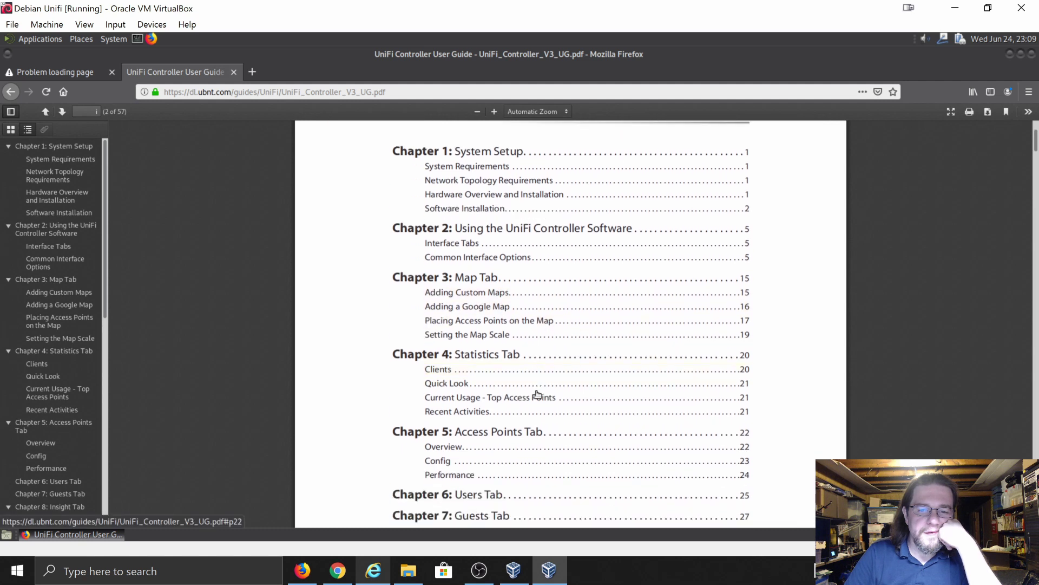
scroll(537, 393, "down", 3)
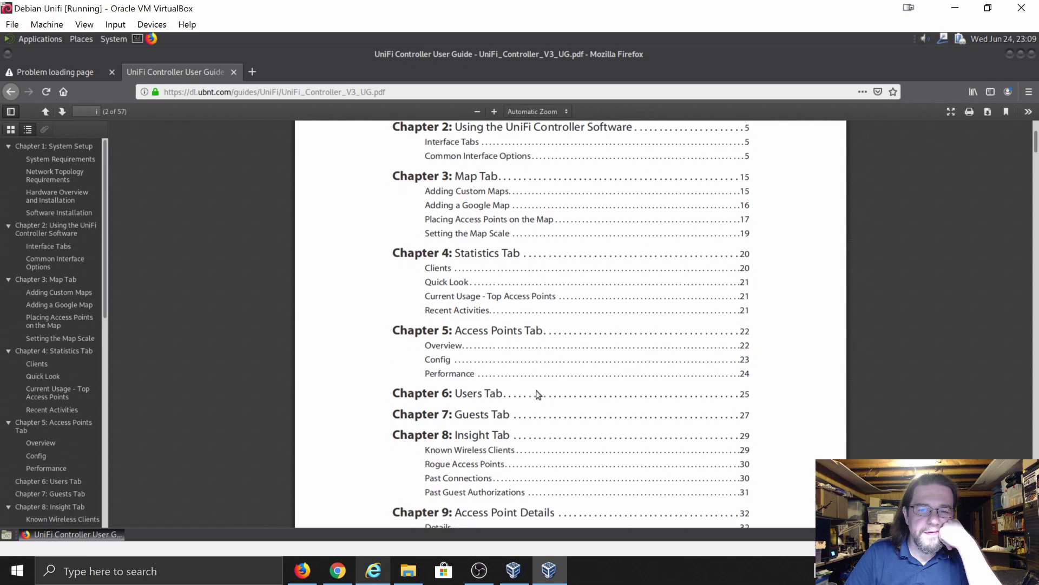
key("alt+Left")
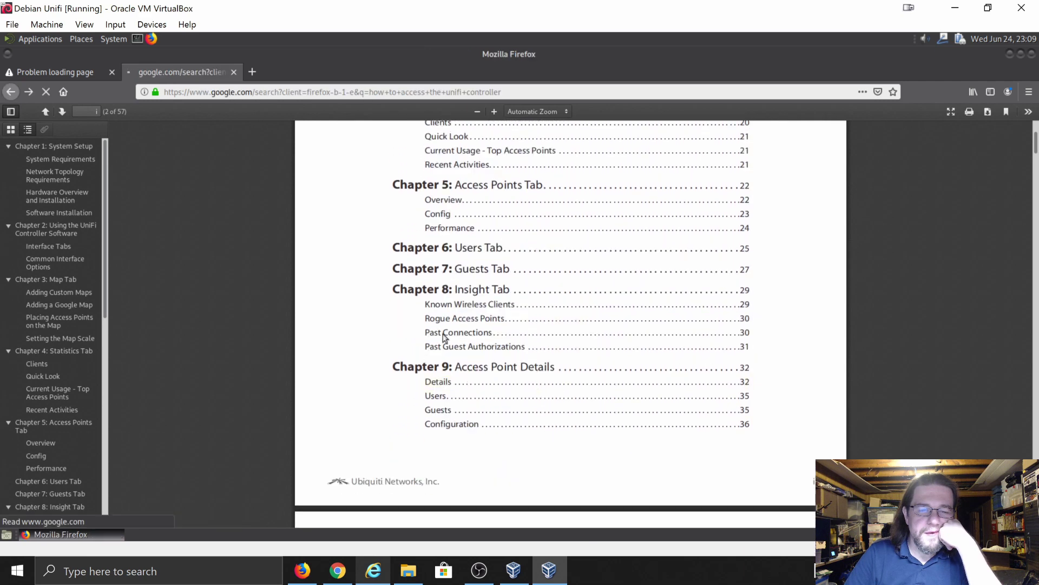
scroll(316, 324, "down", 2)
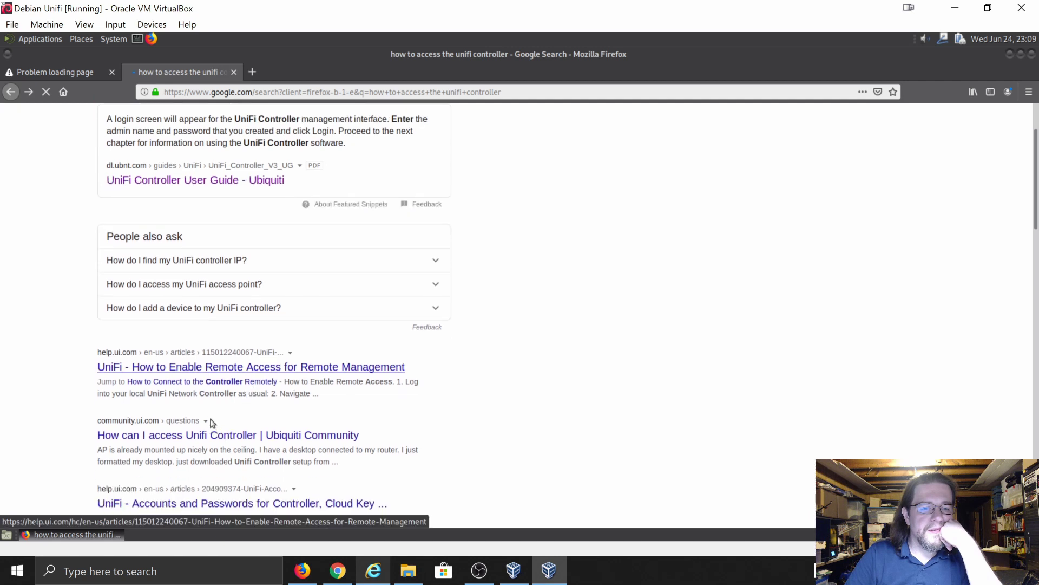
- Read the Ubiquiti Community thread on controller access, then return the other tab to 'Unable to connect'
left_click(194, 436)
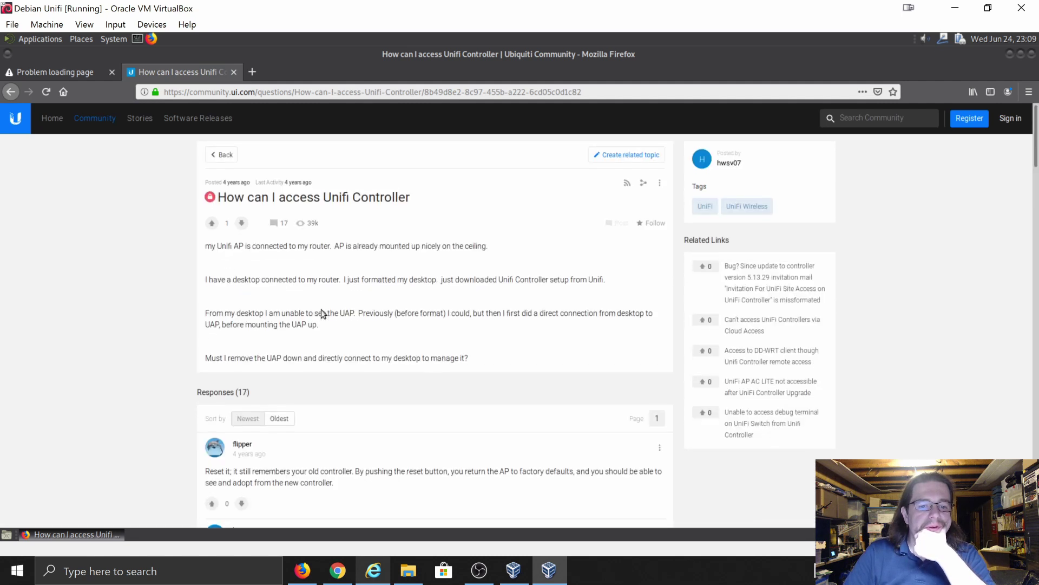
scroll(322, 311, "down", 3)
scroll(324, 313, "down", 4)
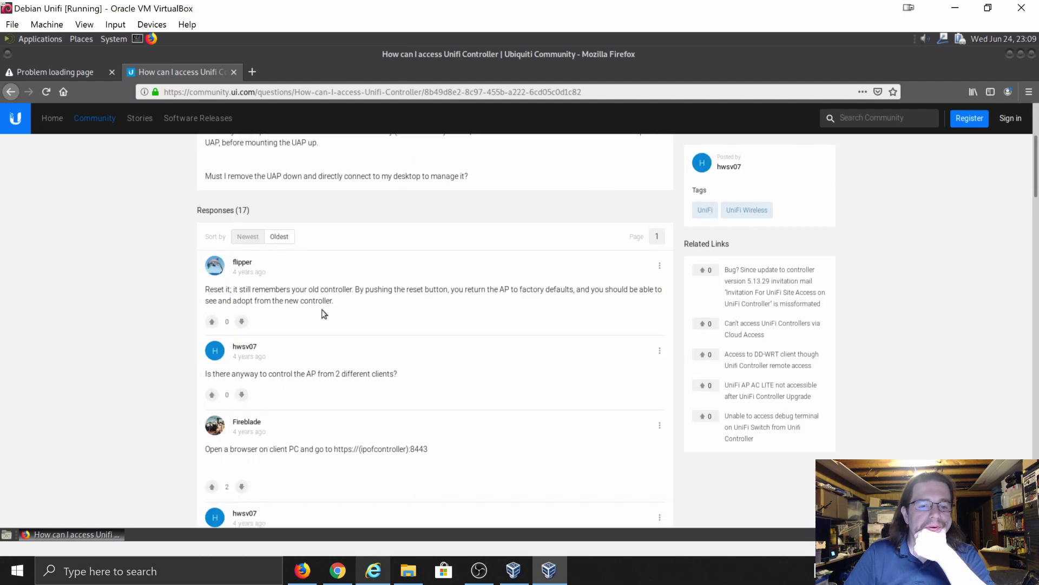
scroll(325, 314, "down", 2)
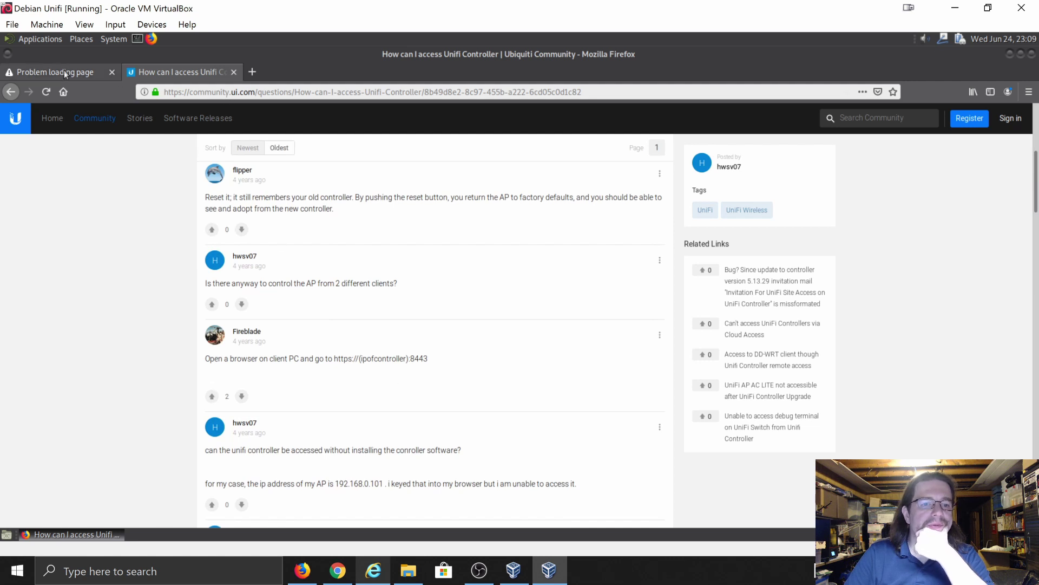
left_click(101, 75)
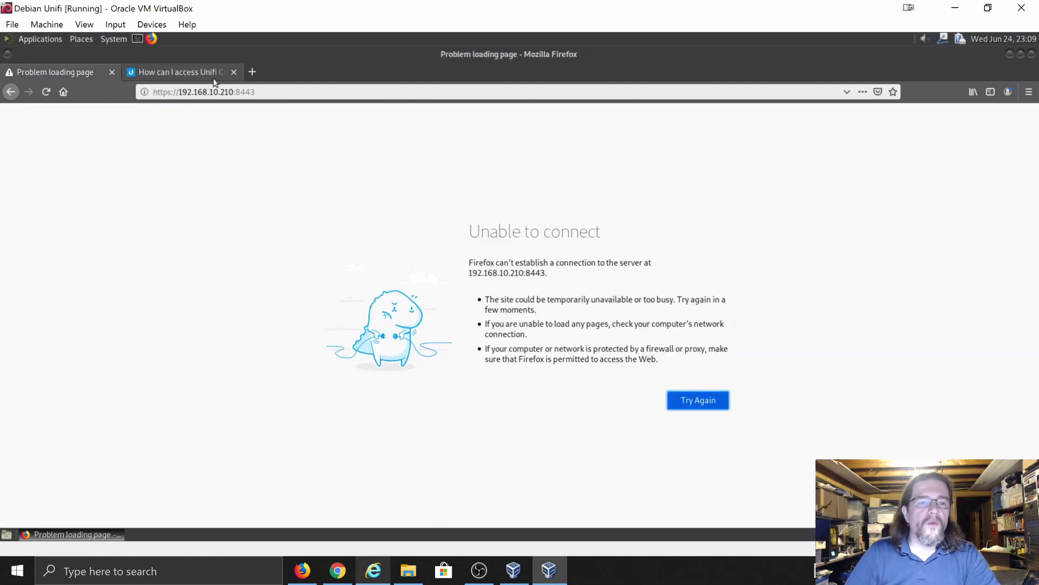
left_click(11, 91)
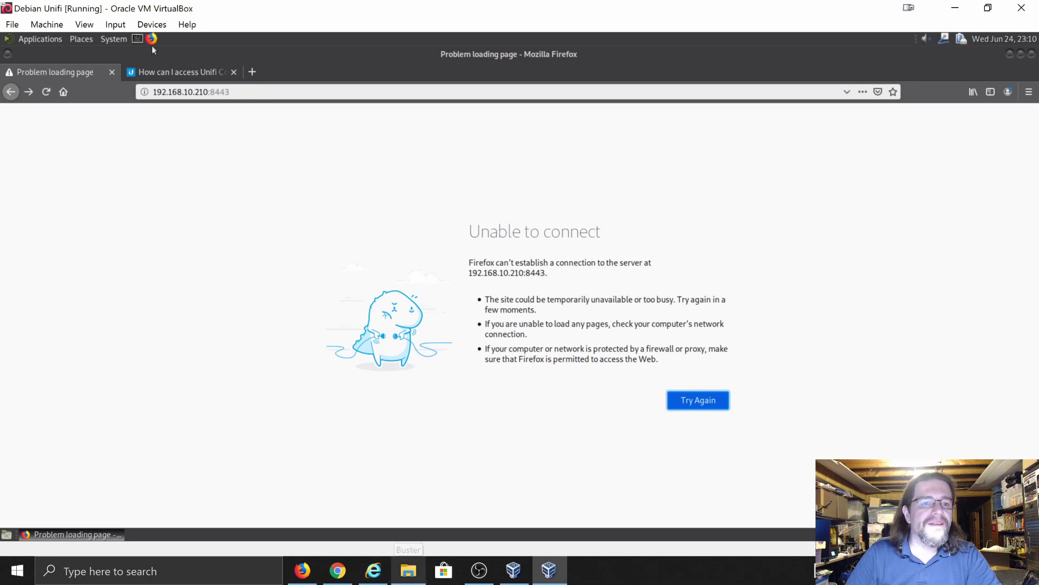
- Start a MATE Terminal in the guest and show the Windows host's network status panel
left_click(138, 40)
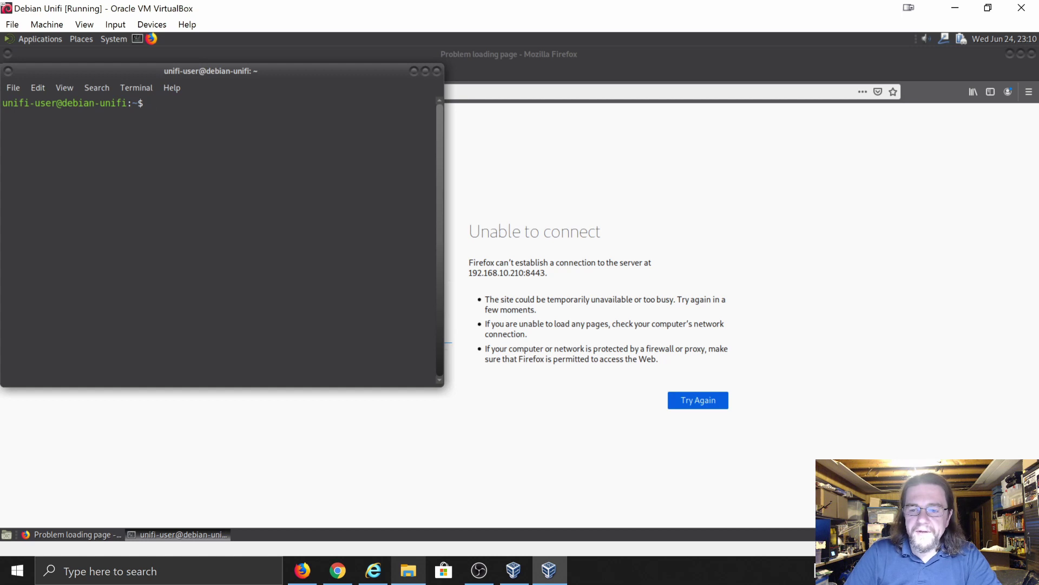
left_click(918, 571)
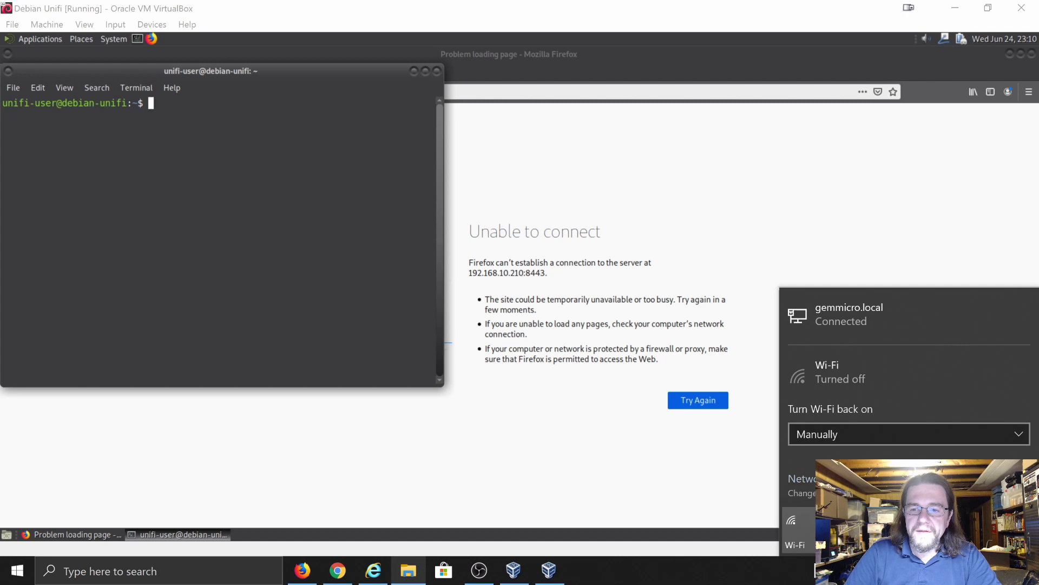
- Show the host's Ethernet settings and the Network Connections adapter list in Windows
left_click(799, 479)
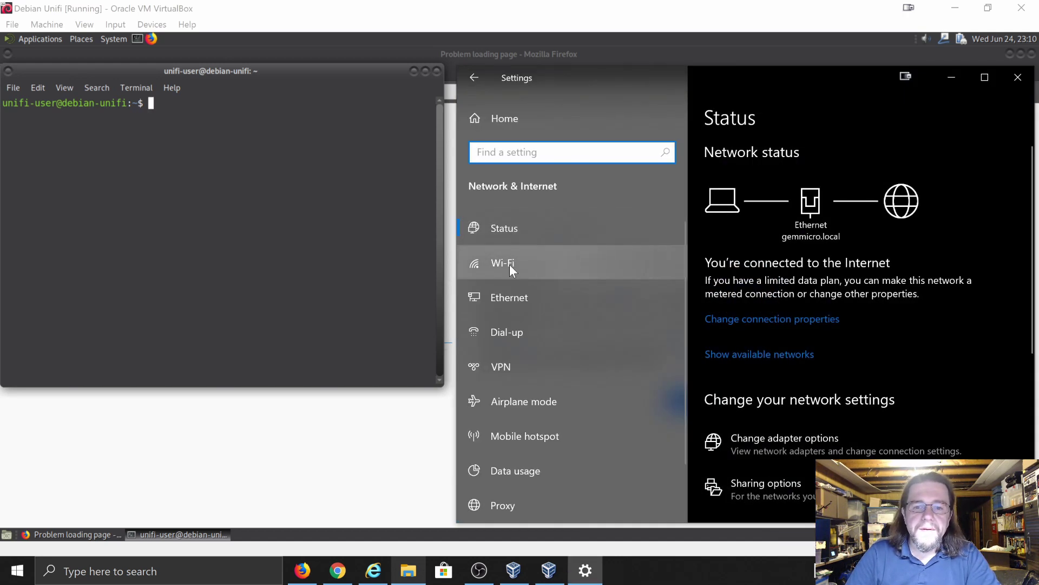
left_click(509, 292)
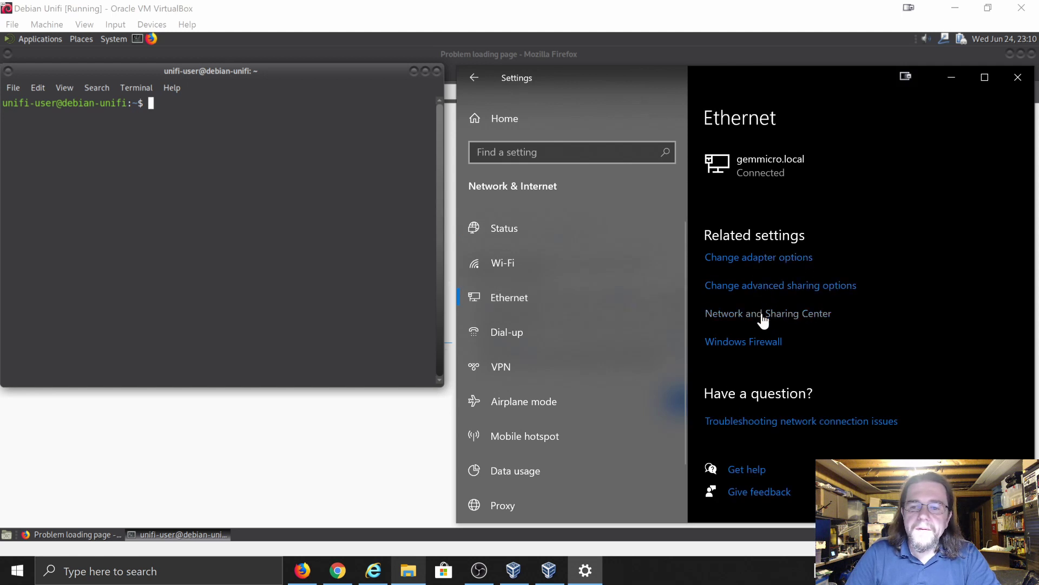
left_click(753, 257)
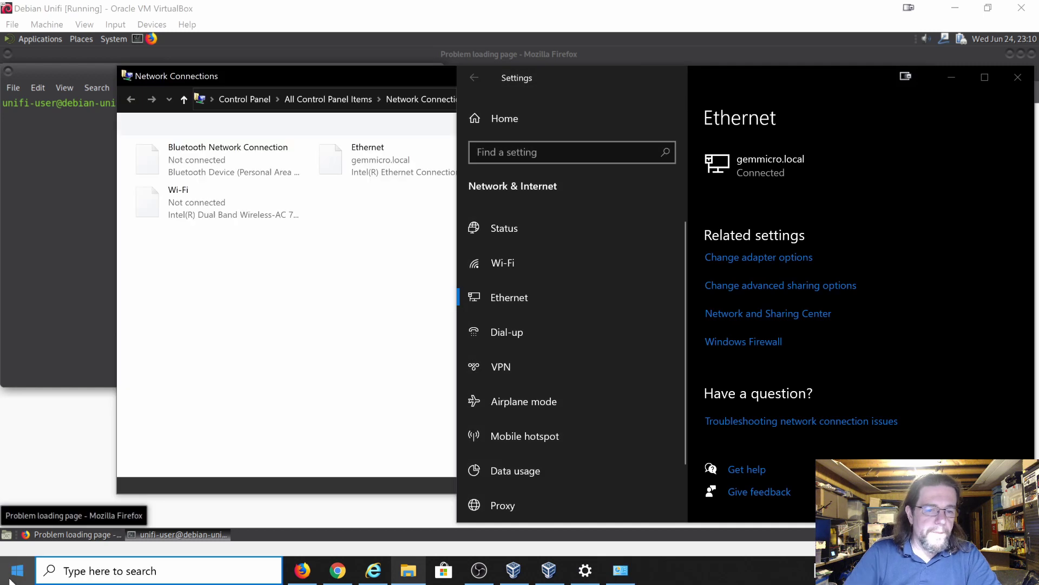
left_click(10, 581)
- Run ipconfig in Command Prompt to find the host's Ethernet address 192.168.10.10, then close it
type("cmd")
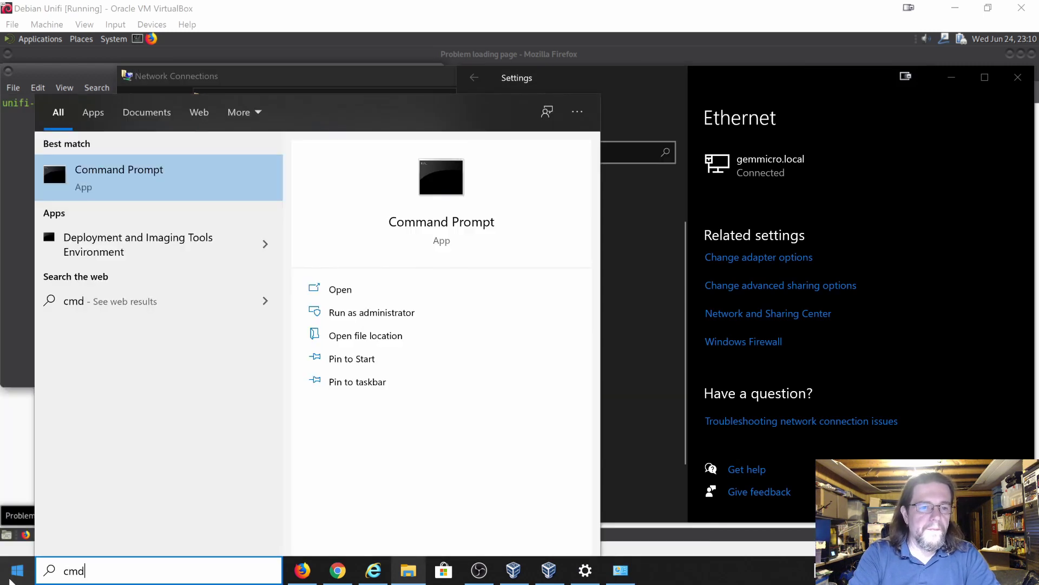
key("Return")
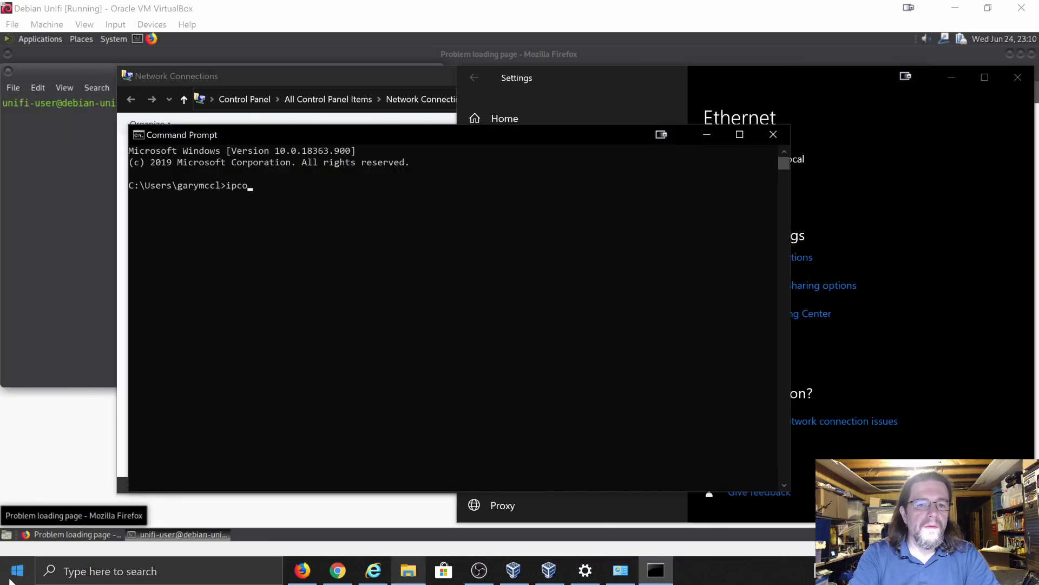
type("ipconfig")
key("Return")
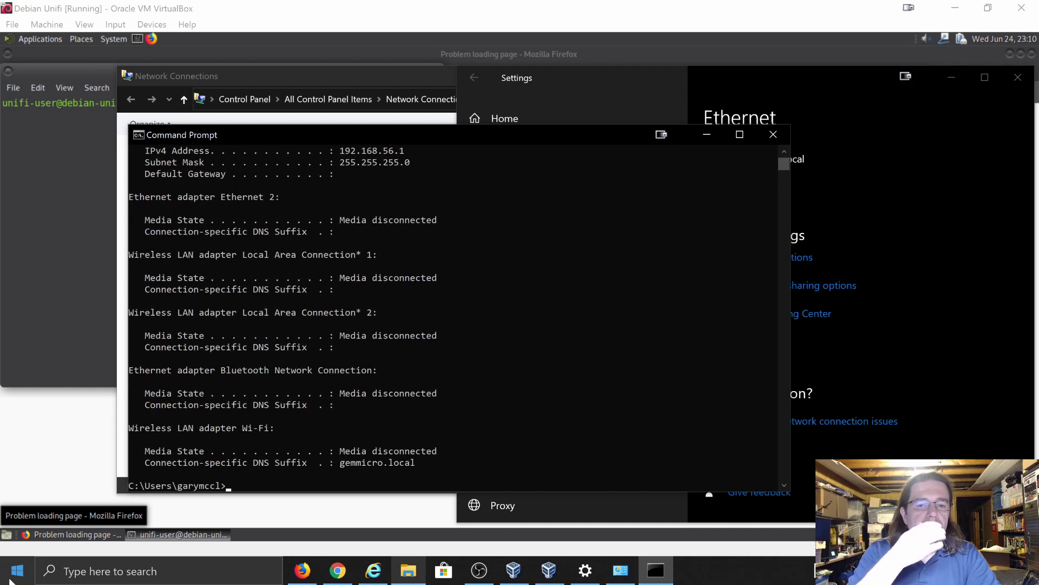
scroll(358, 372, "up", 5)
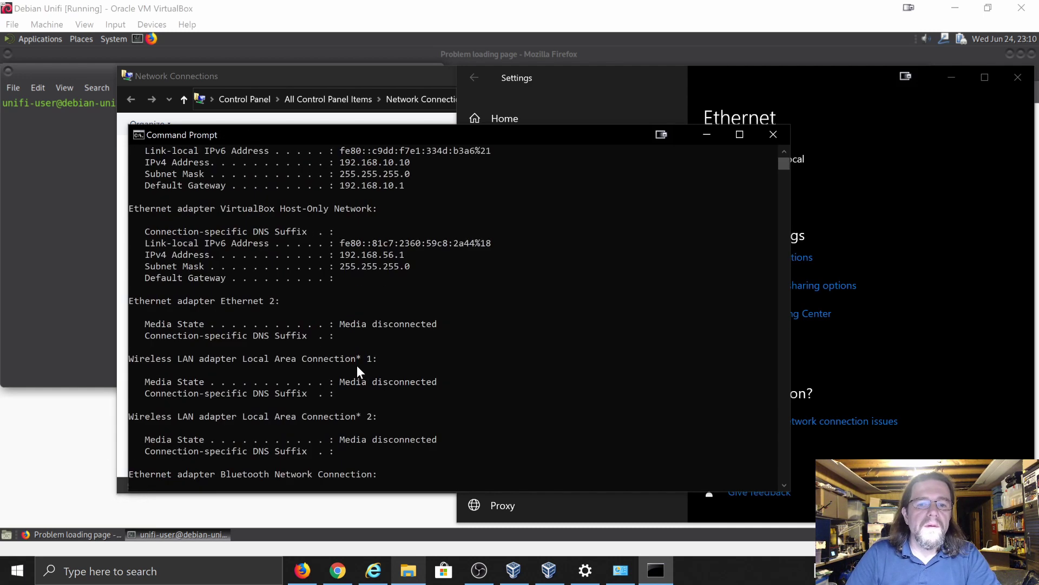
left_click(773, 134)
left_click(51, 182)
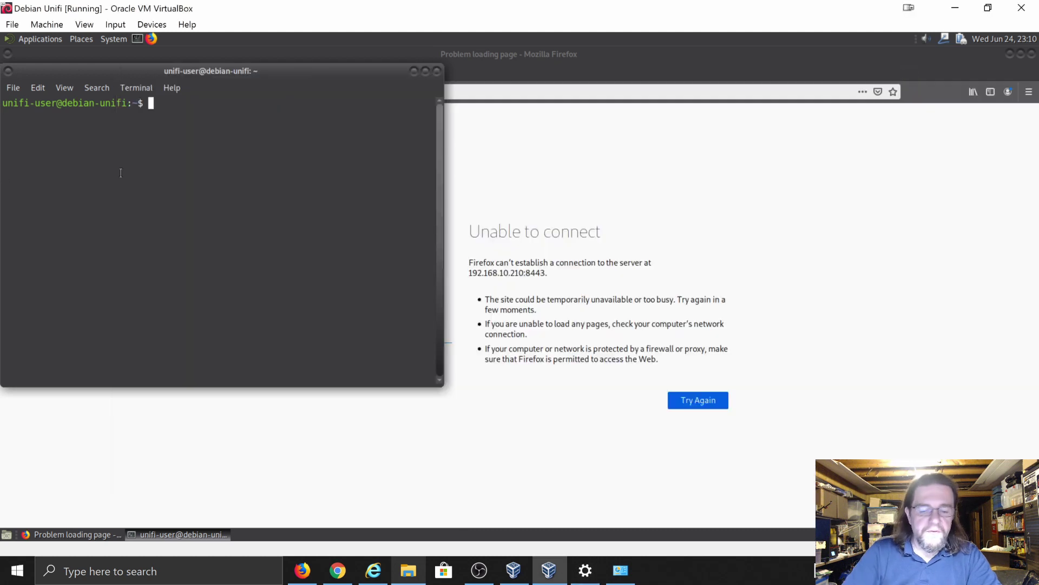
- Ping the Windows host at 192.168.10.10 from the guest's terminal
type("ping ")
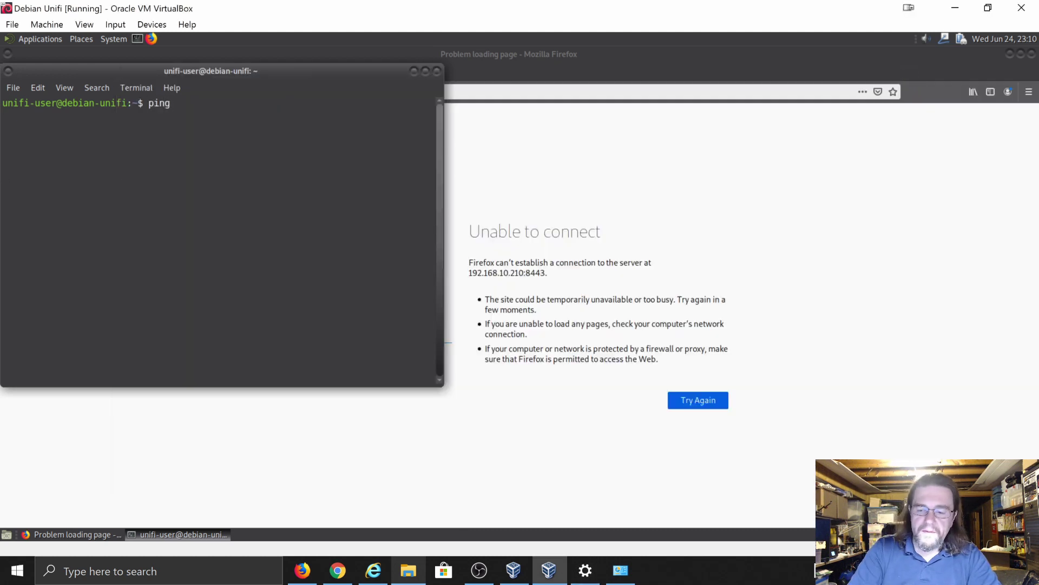
type("192.168")
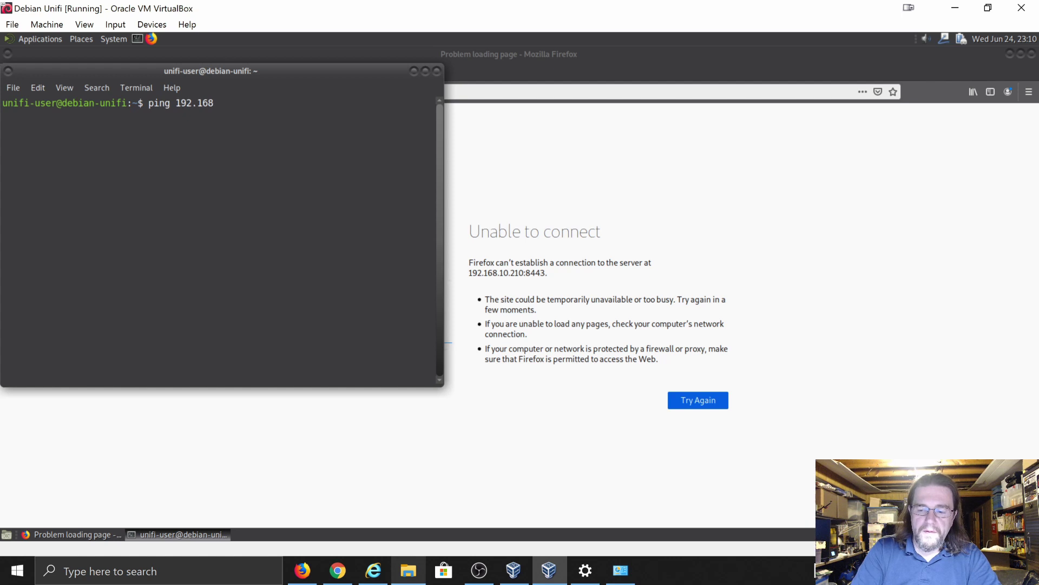
type(".10")
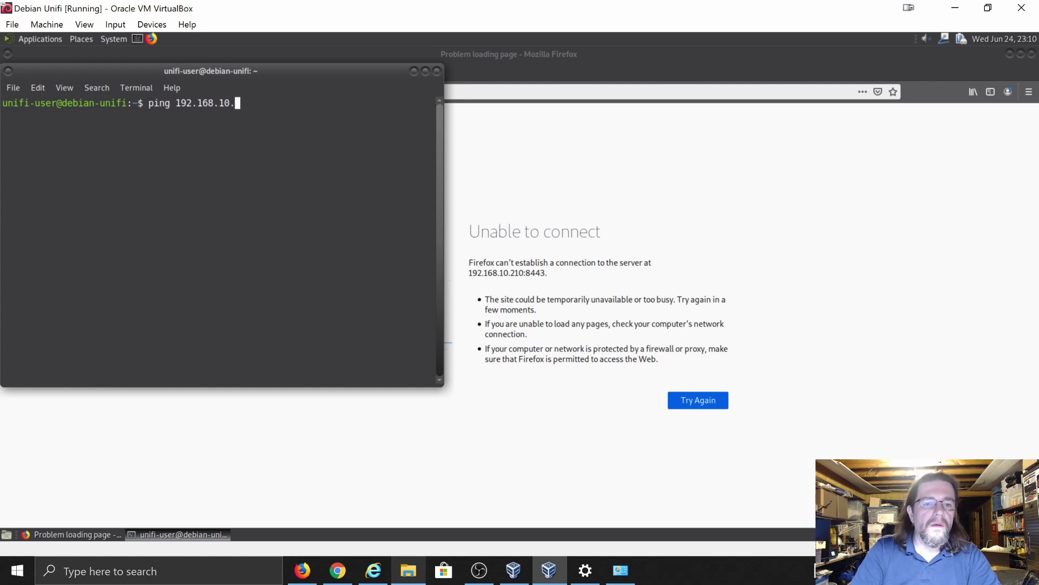
type(".10")
key("Return")
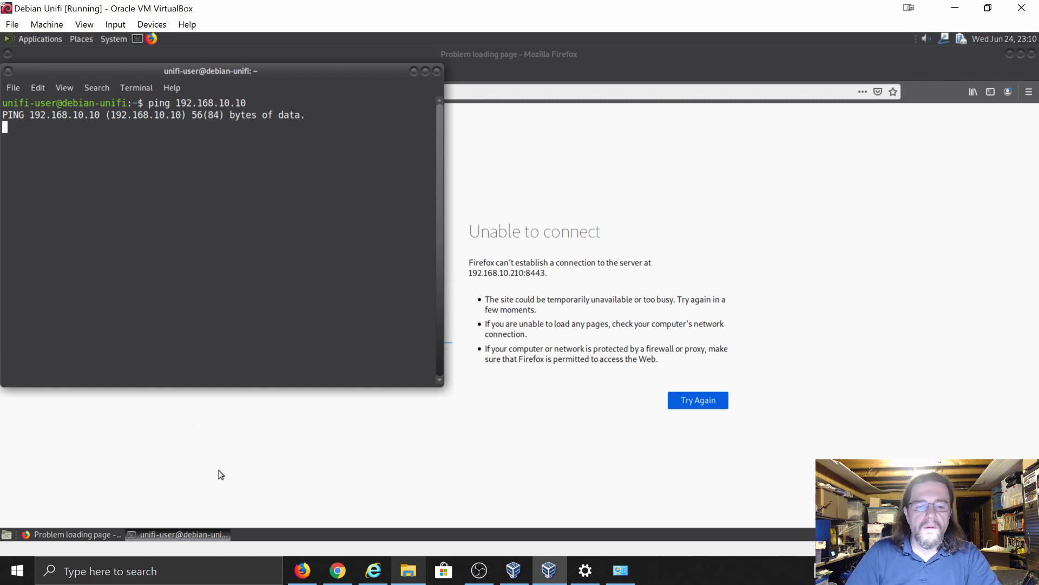
- Run ipconfig in the host Command Prompt to confirm 192.168.10.10, then return to the VirtualBox VM
left_click(22, 577)
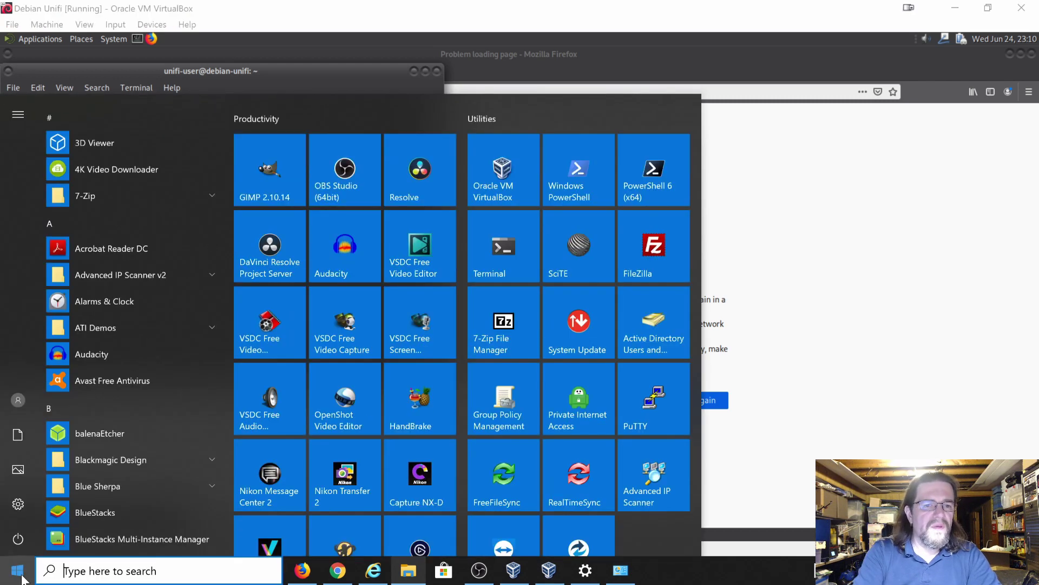
type("ip")
key("BackSpace")
key("BackSpace")
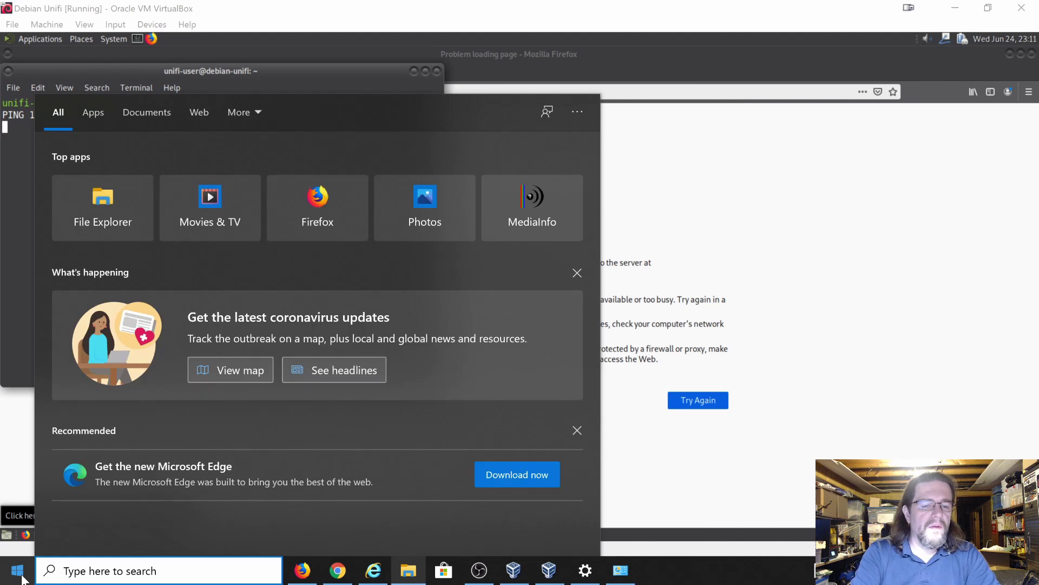
type("cmd")
key("Return")
type("i")
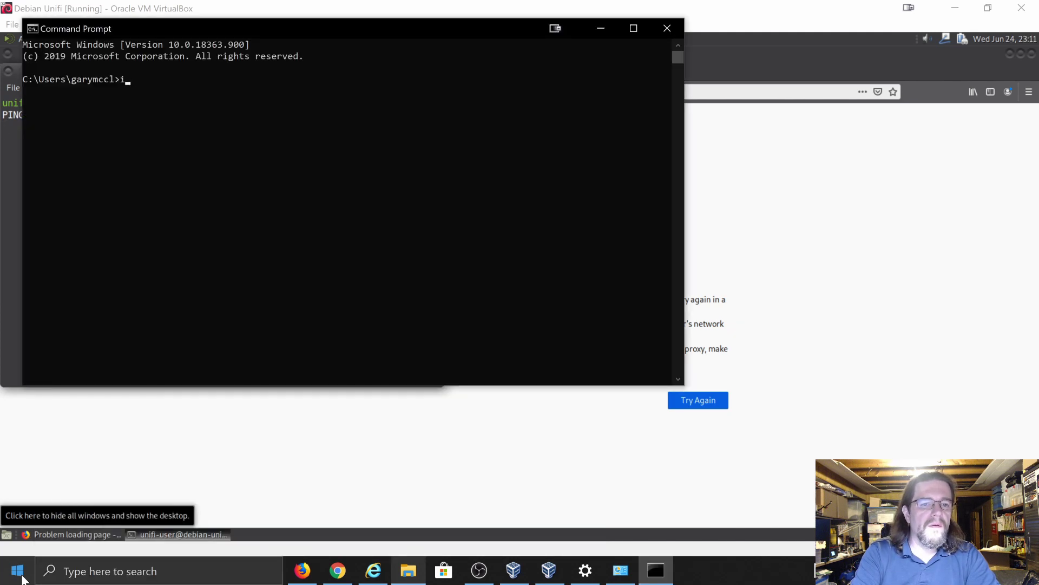
type("pconfig")
key("Return")
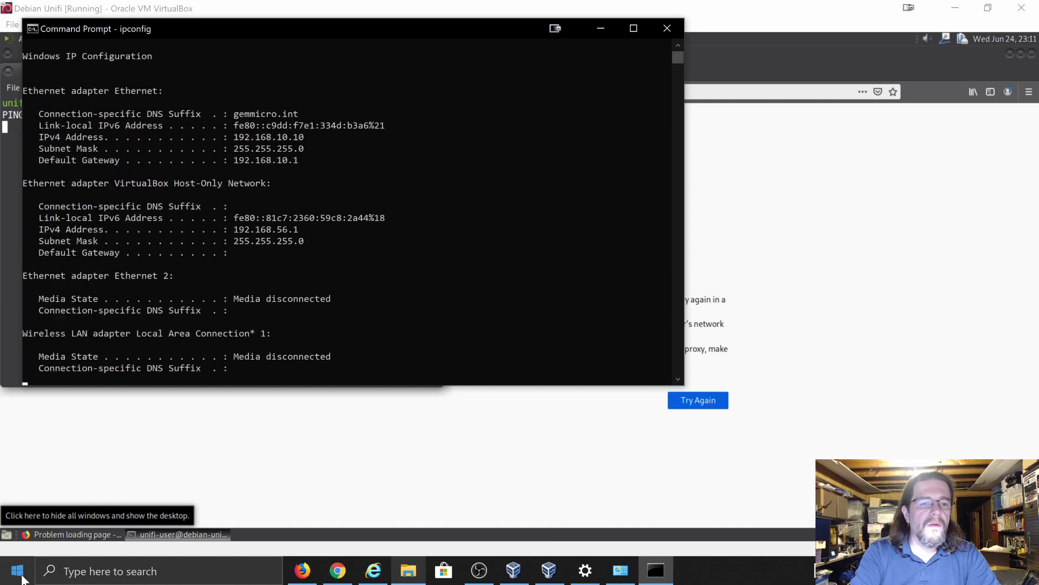
scroll(296, 323, "up", 7)
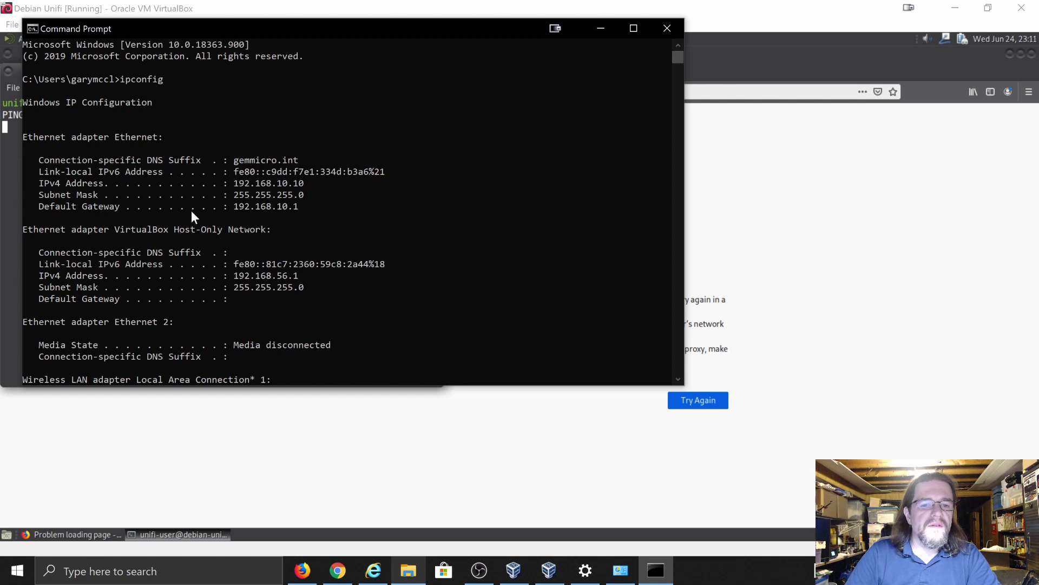
left_click(12, 181)
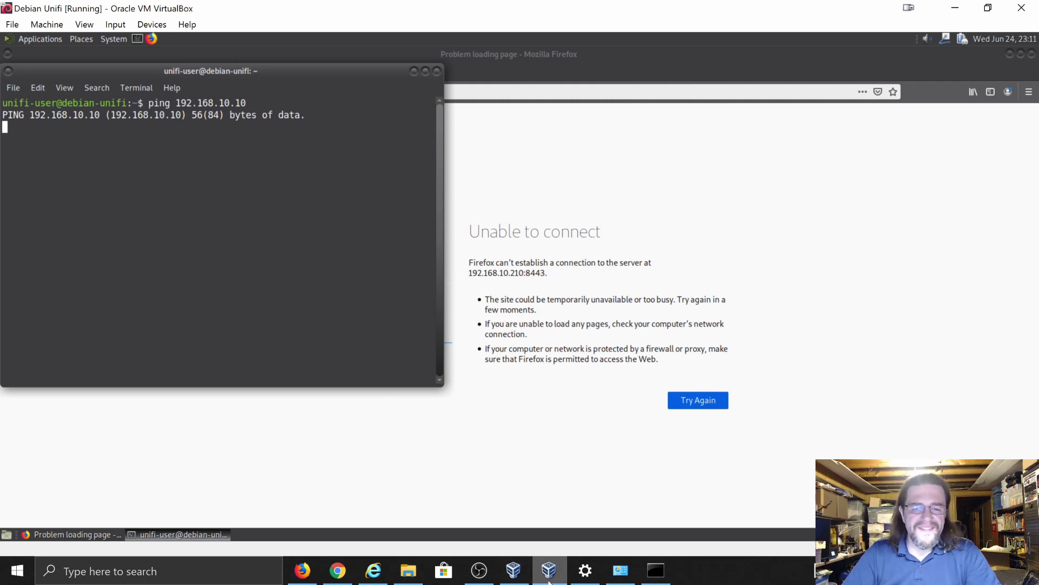
left_click(585, 570)
left_click(513, 570)
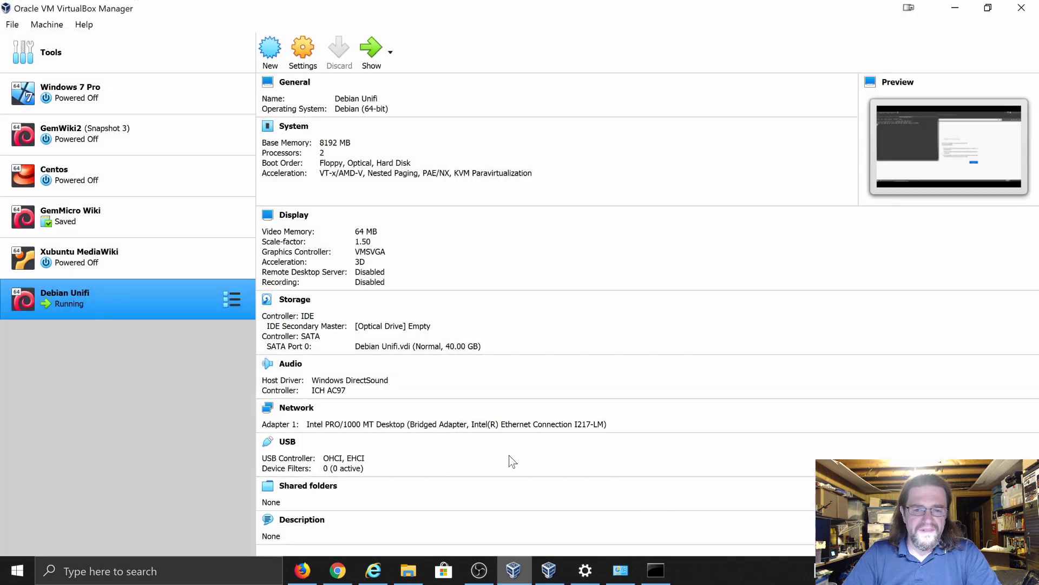
left_click(305, 50)
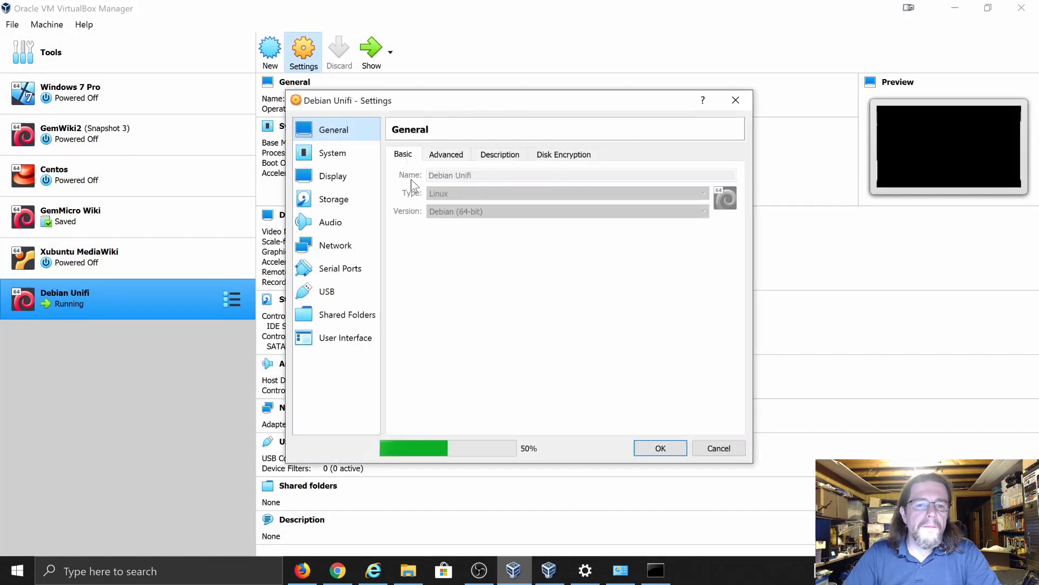
left_click(450, 153)
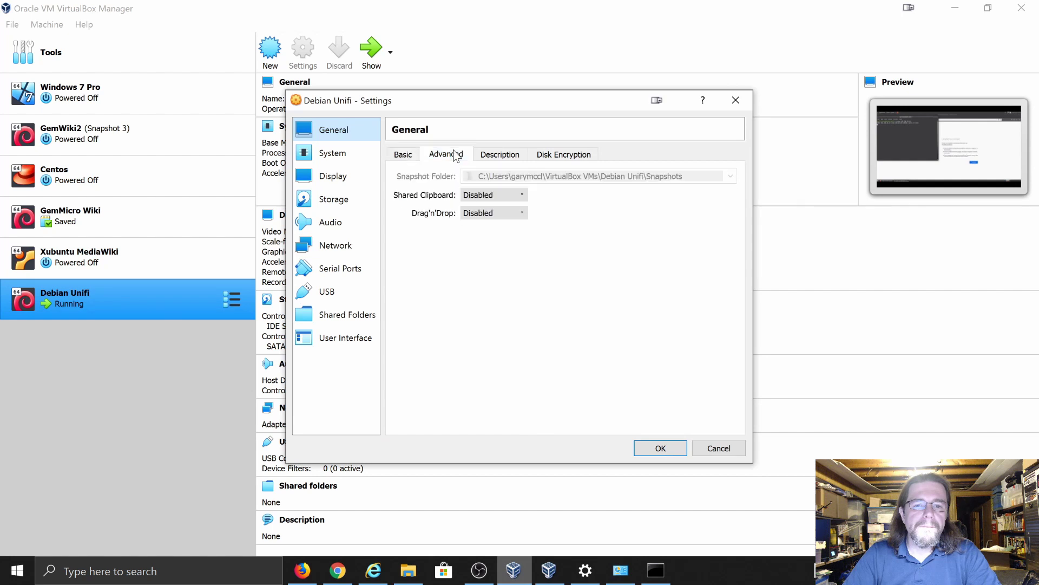
left_click(415, 155)
left_click(335, 246)
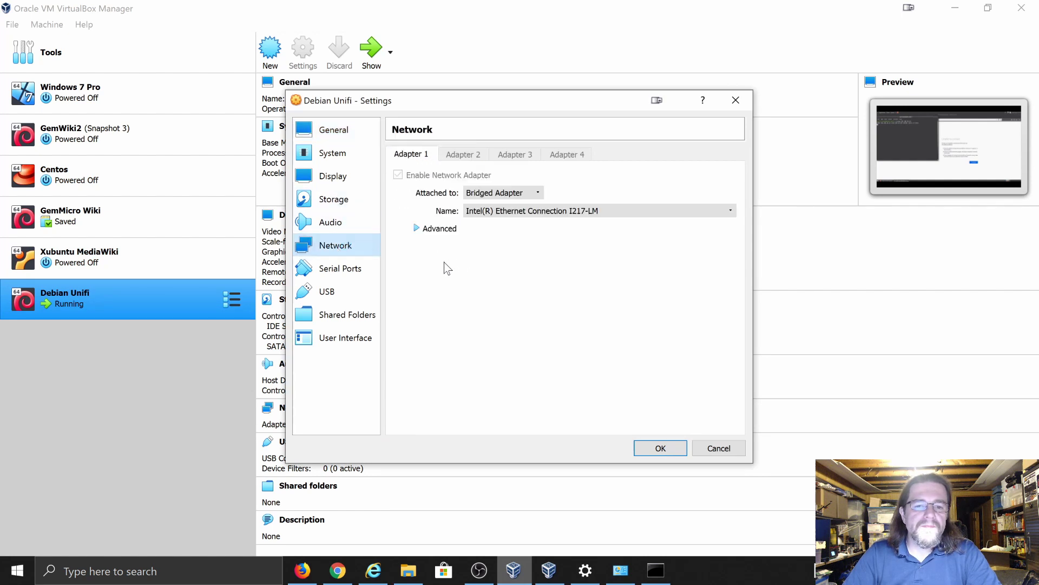
left_click(418, 228)
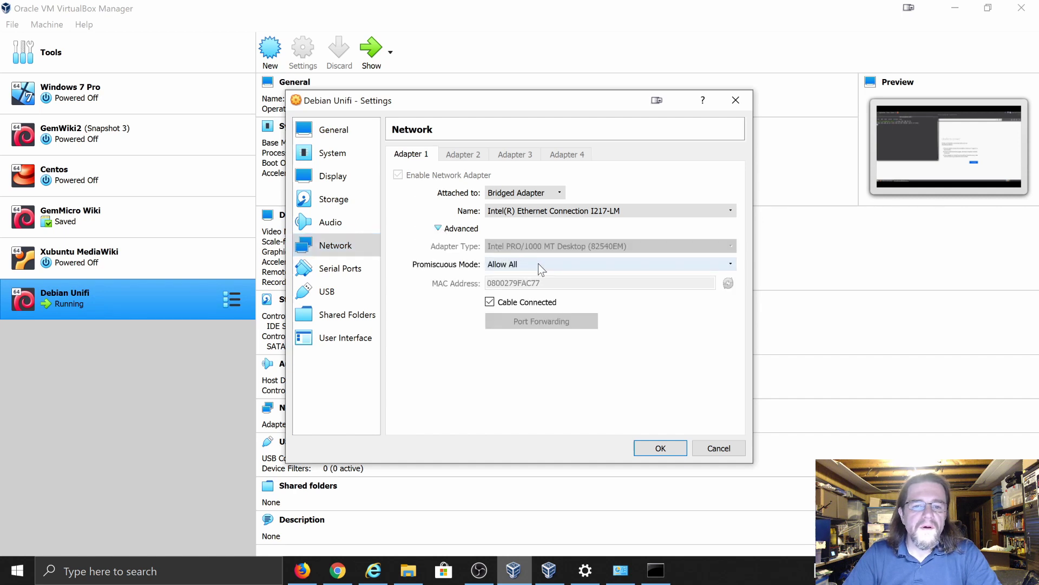
left_click(591, 213)
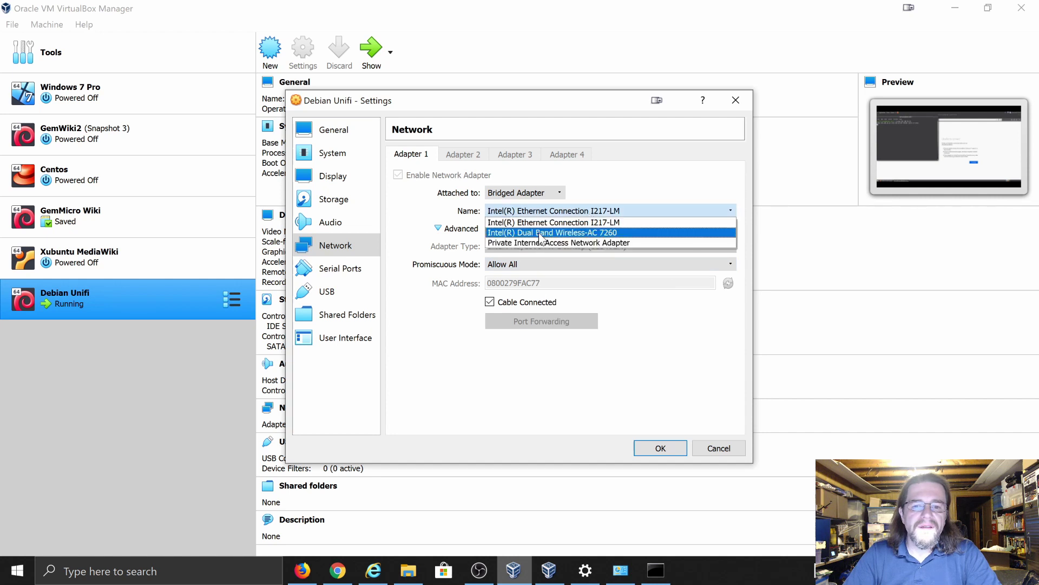
left_click(539, 223)
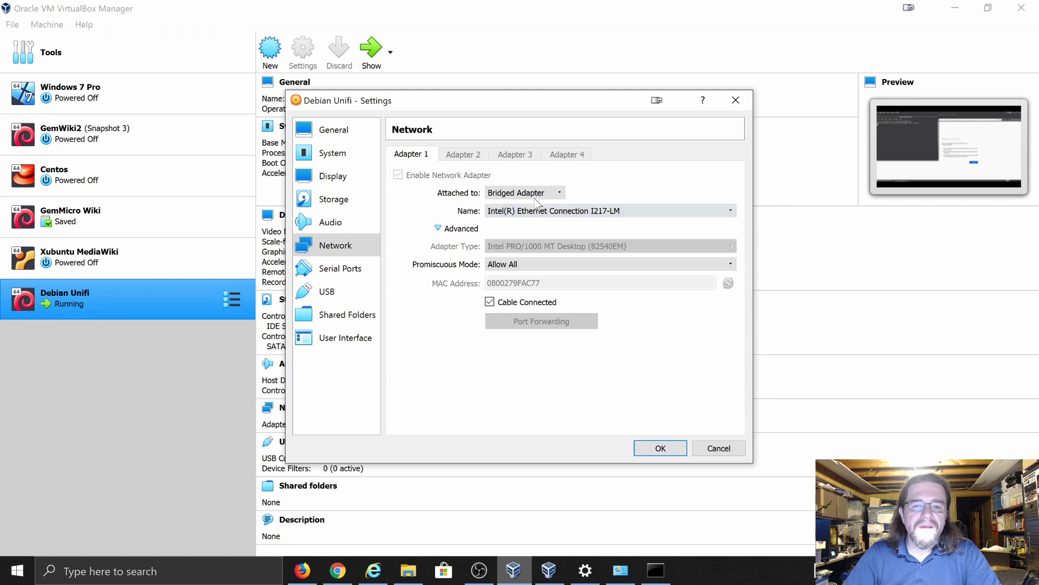
left_click(533, 195)
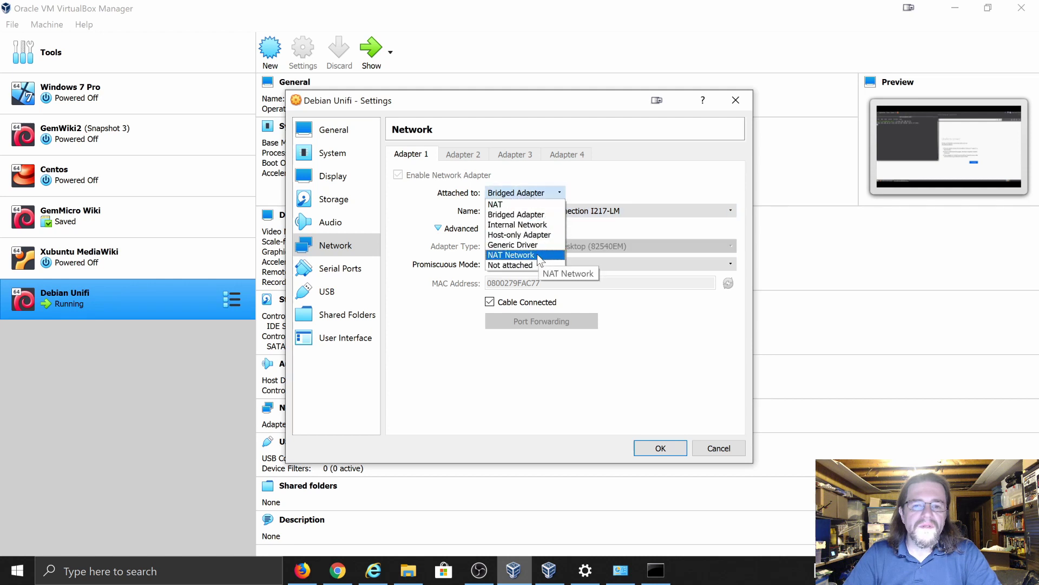
left_click(614, 194)
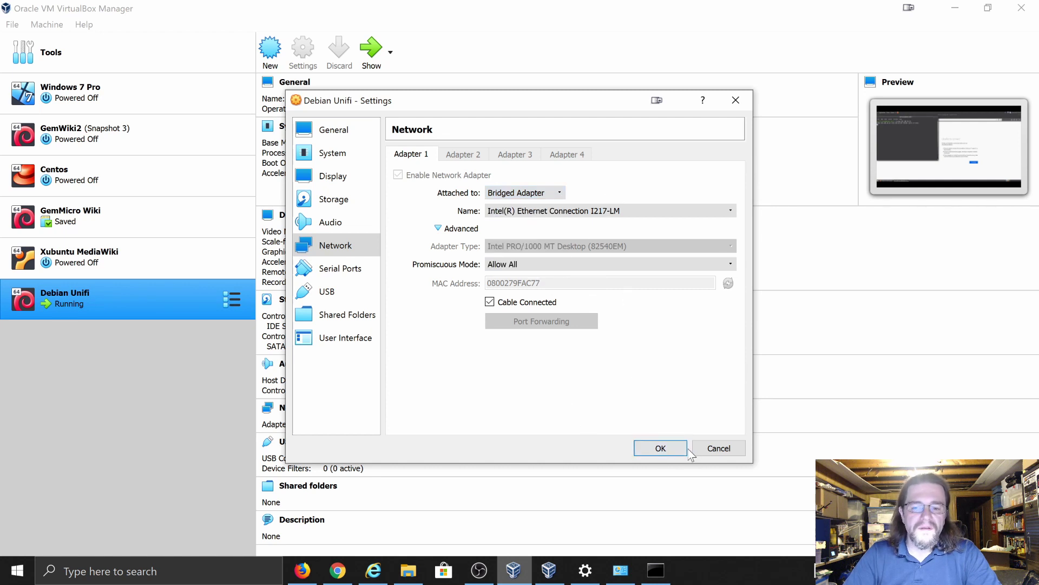
left_click(657, 450)
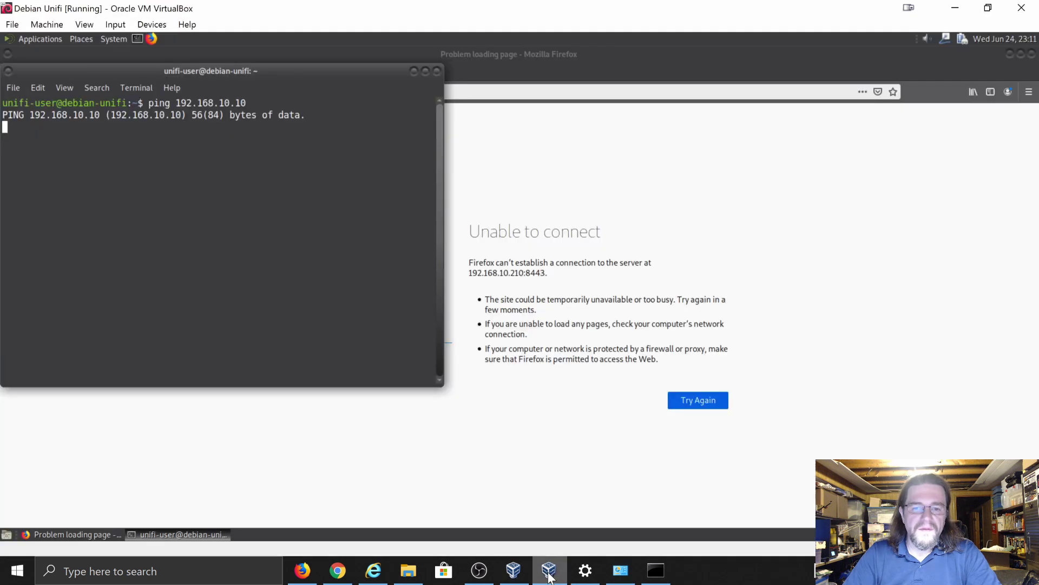
left_click(549, 569)
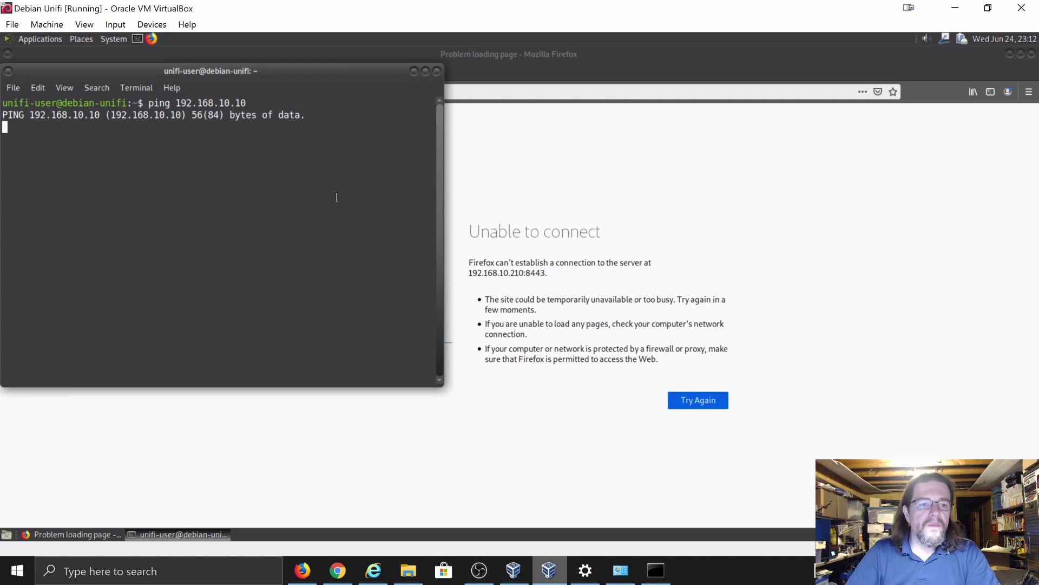
- Stop the unanswered ping to 192.168.10.10 and bring up the UniFi community question page in Firefox
key("ctrl+c")
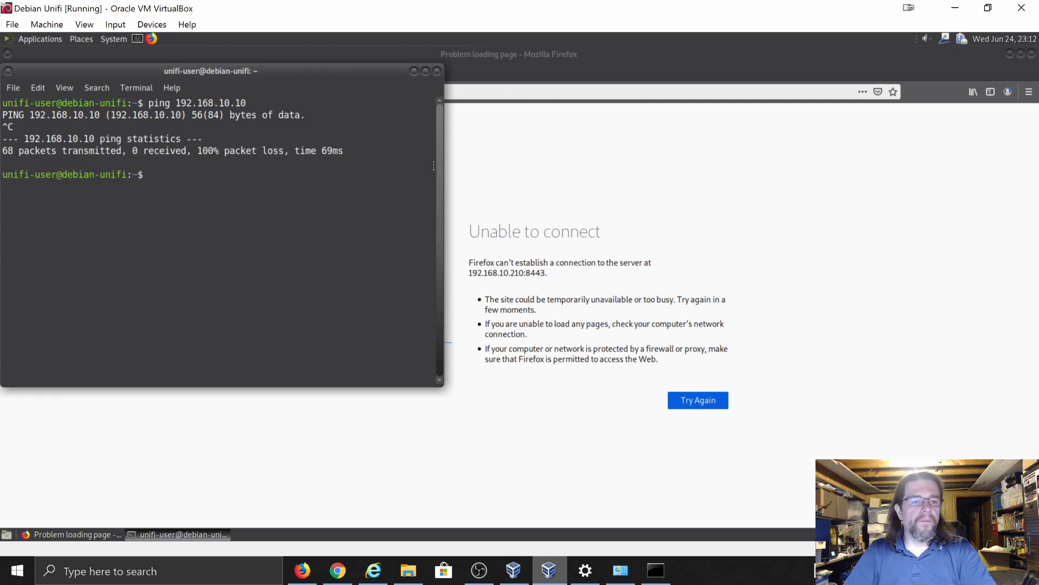
left_click(486, 60)
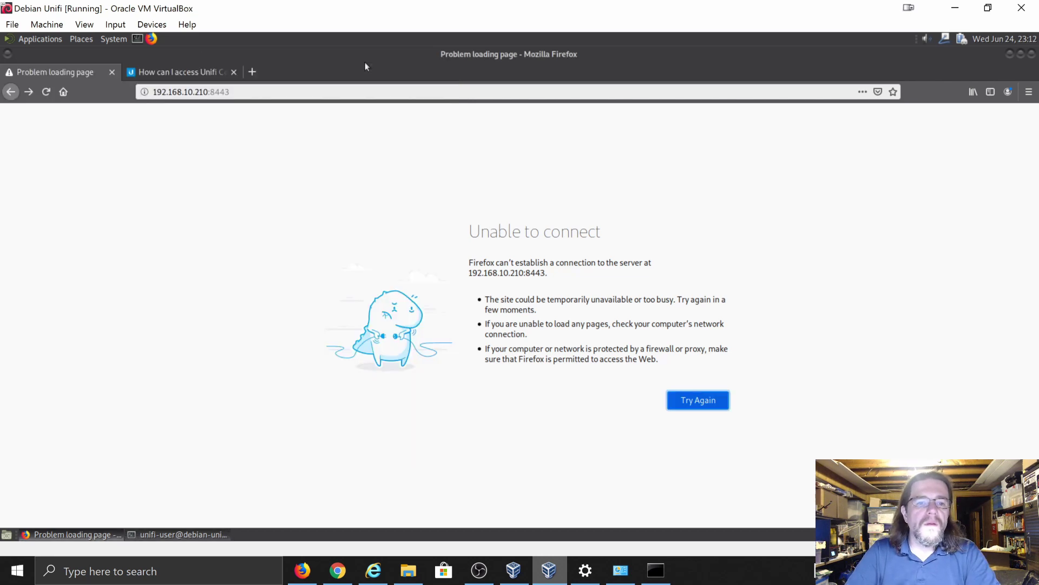
left_click(206, 76)
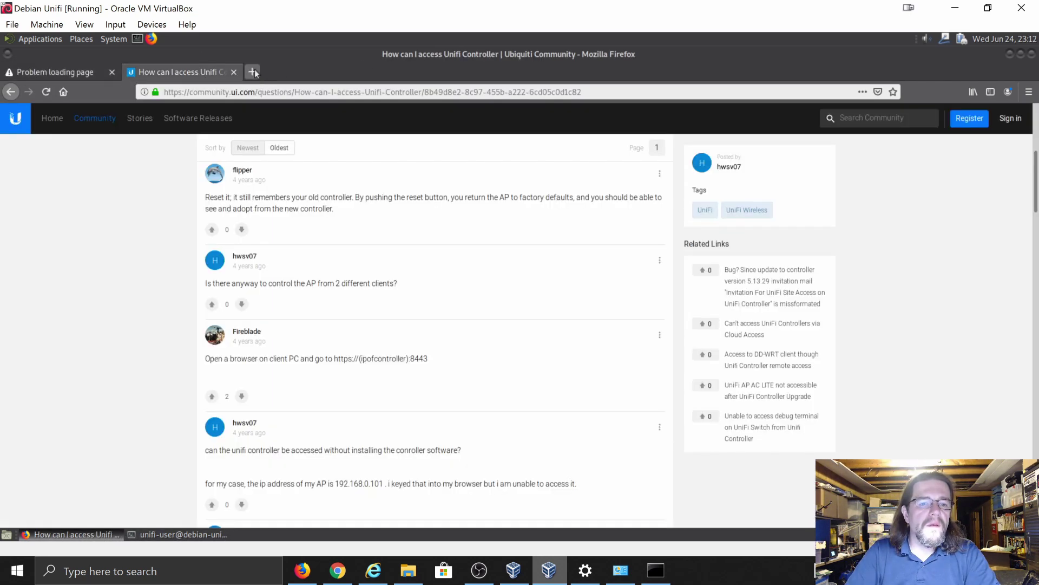
- In a new tab, Google why you can't ping outside a virtual machine running VirtualBox
left_click(252, 72)
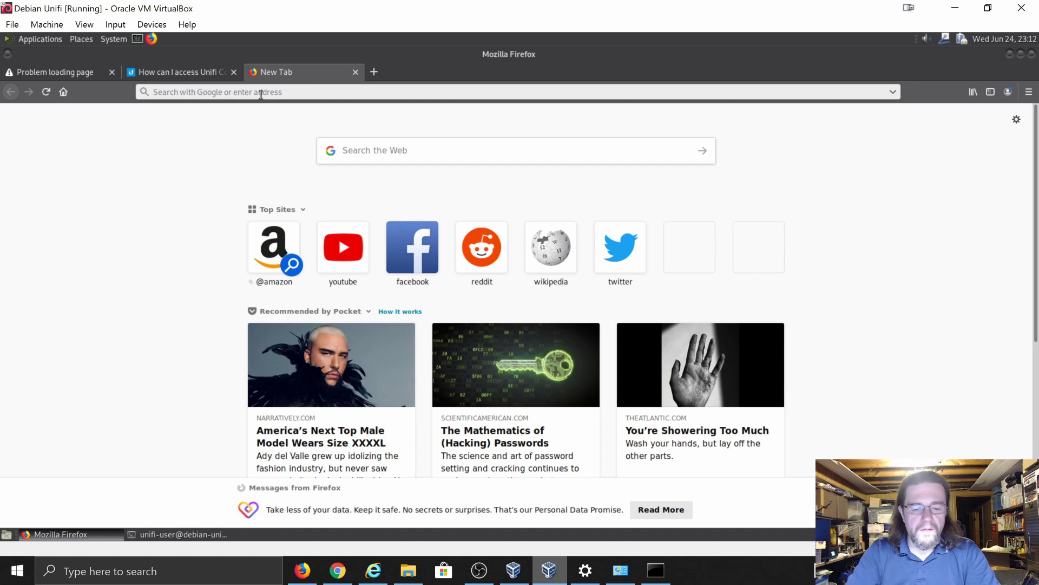
type("cant")
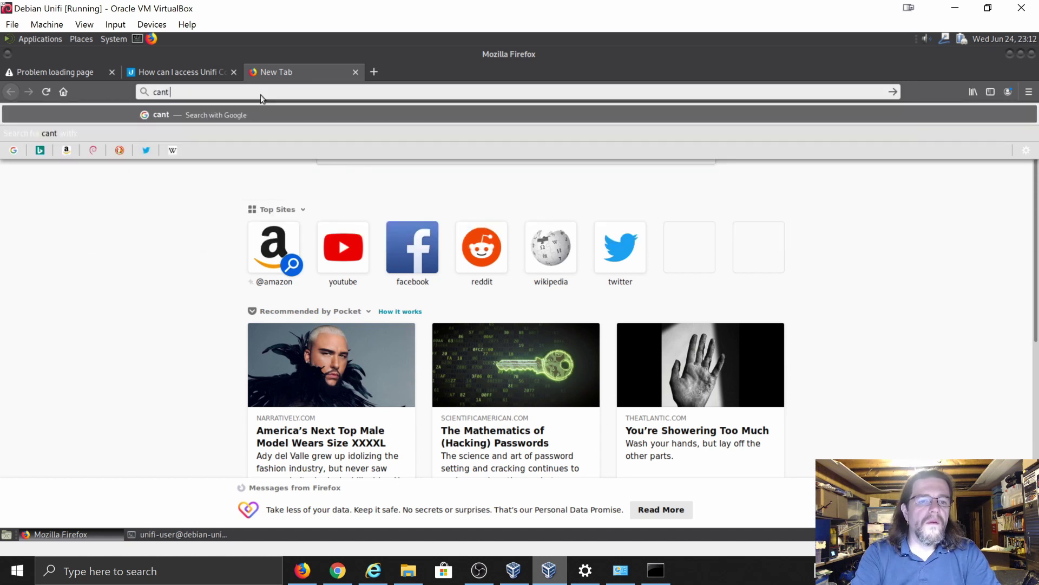
type(" ping a vir")
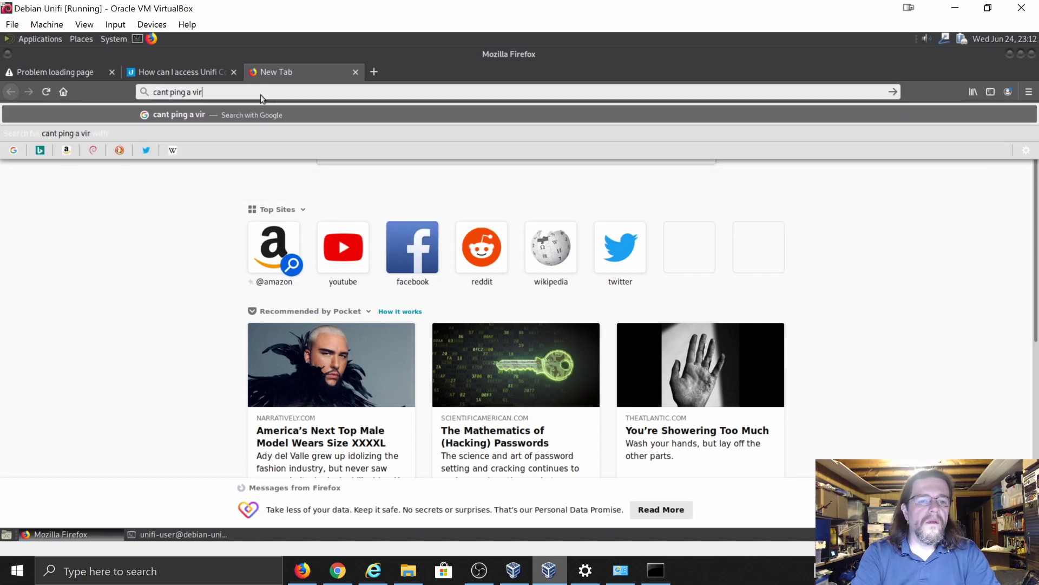
key("BackSpace")
key("BackSpace")
key("BackSpace")
key("BackSpace")
key("BackSpace")
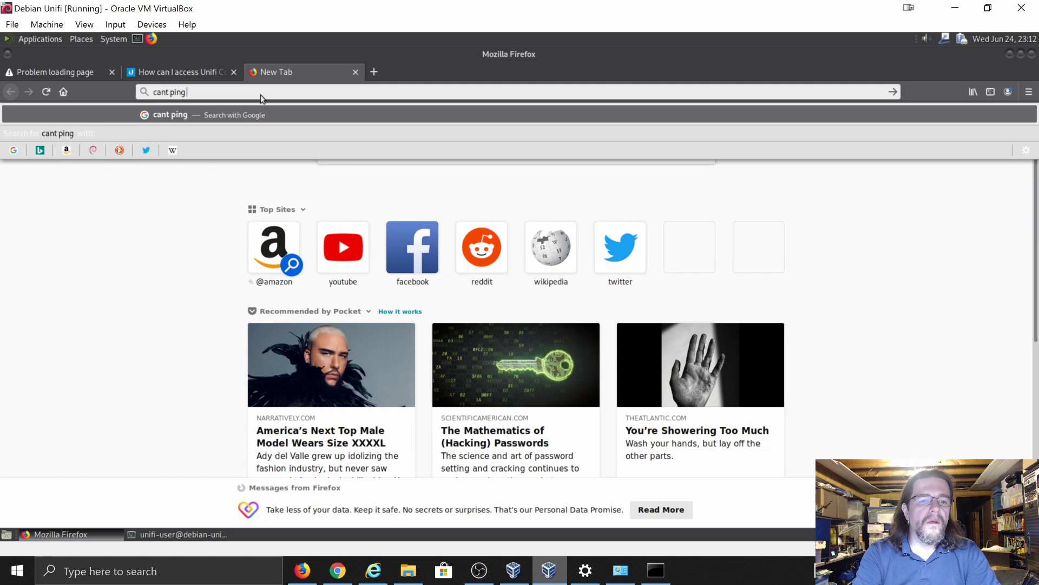
type("outside")
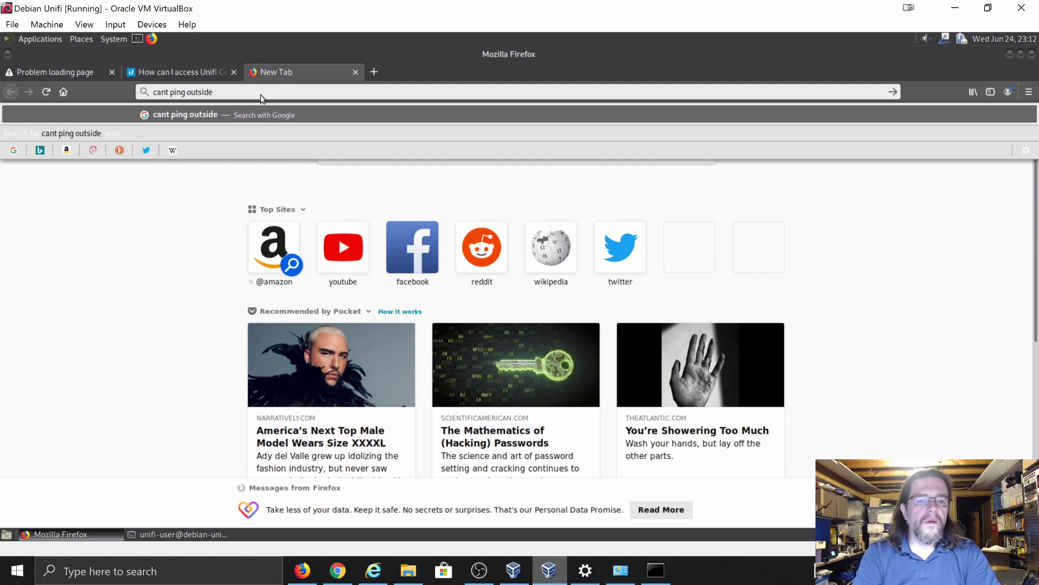
type(" of a virtu")
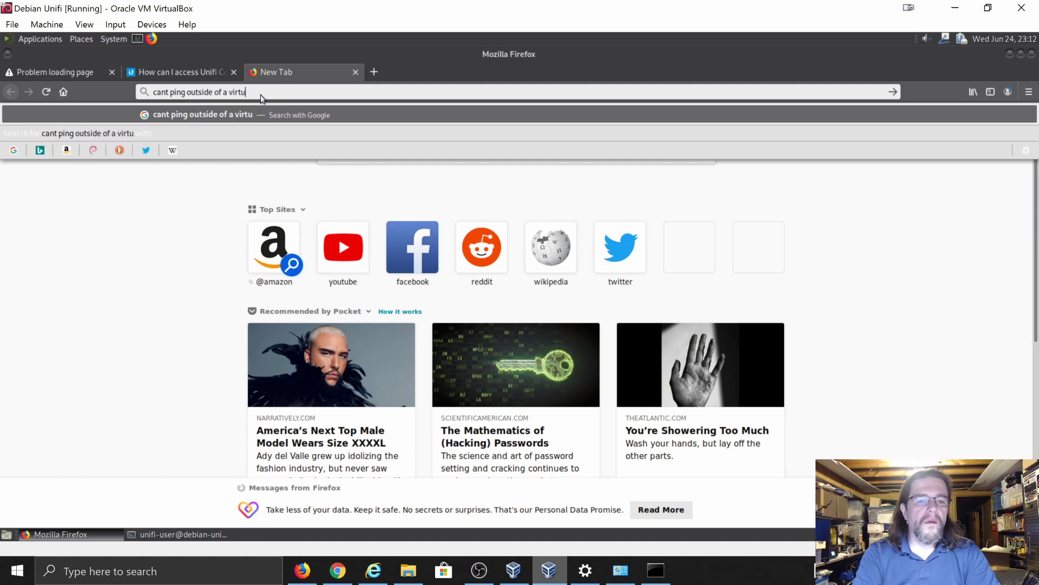
type("al machine ")
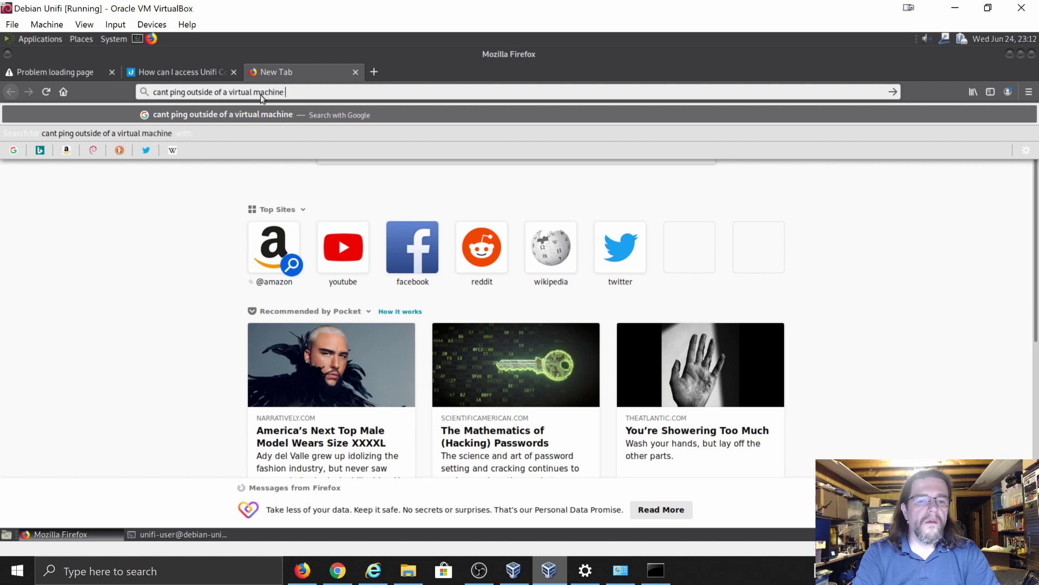
type("running")
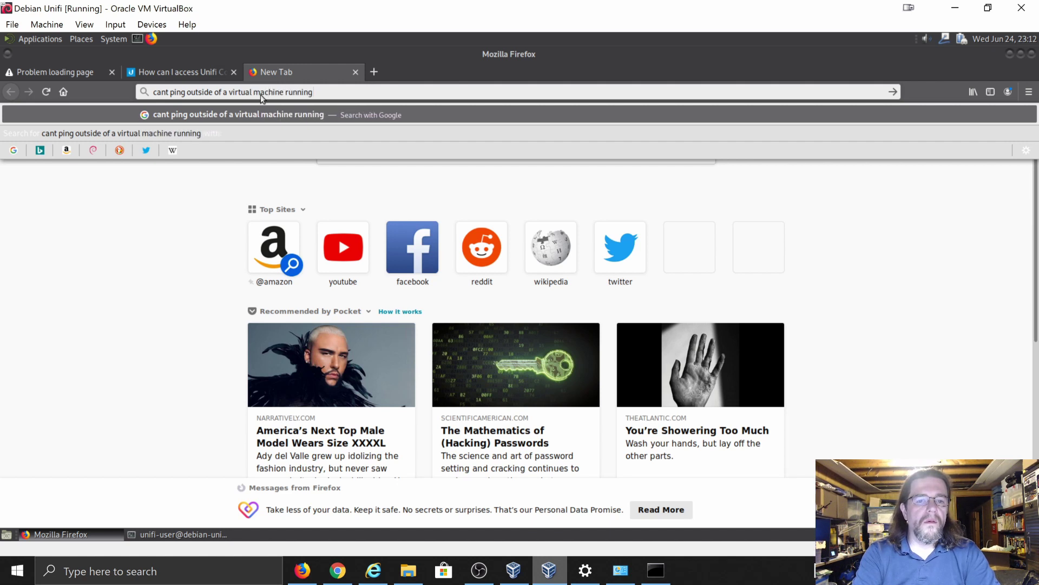
type(" virtualbox")
key("Return")
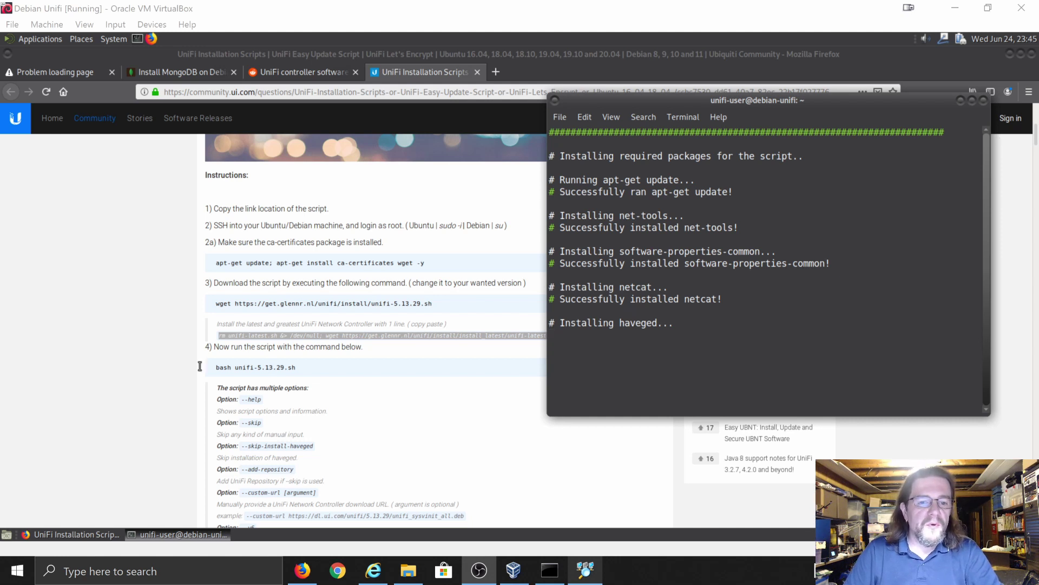
- Check the UniFi install instructions page, then return to the guest terminal while packages install
left_click(115, 341)
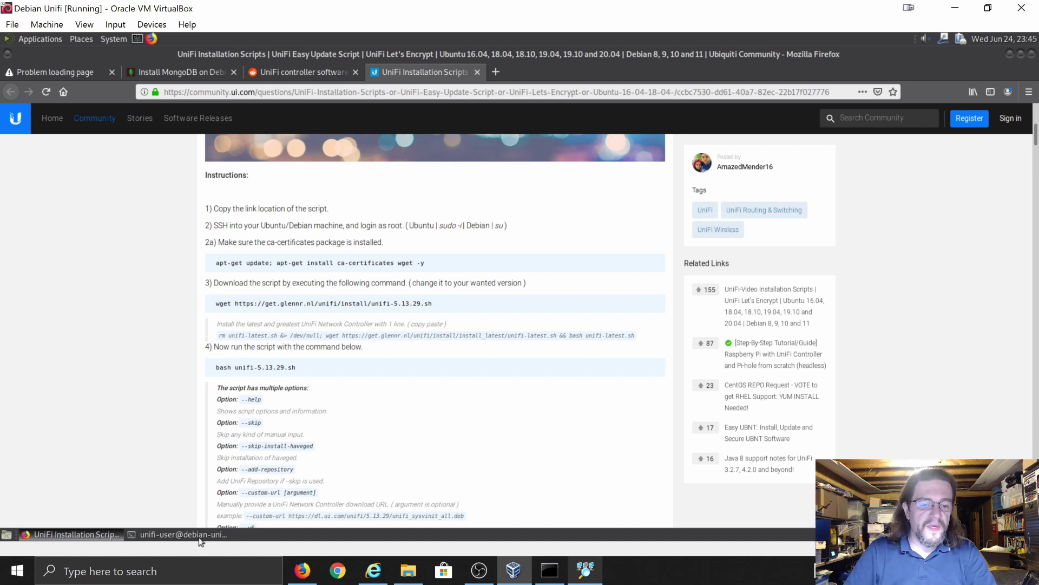
left_click(179, 535)
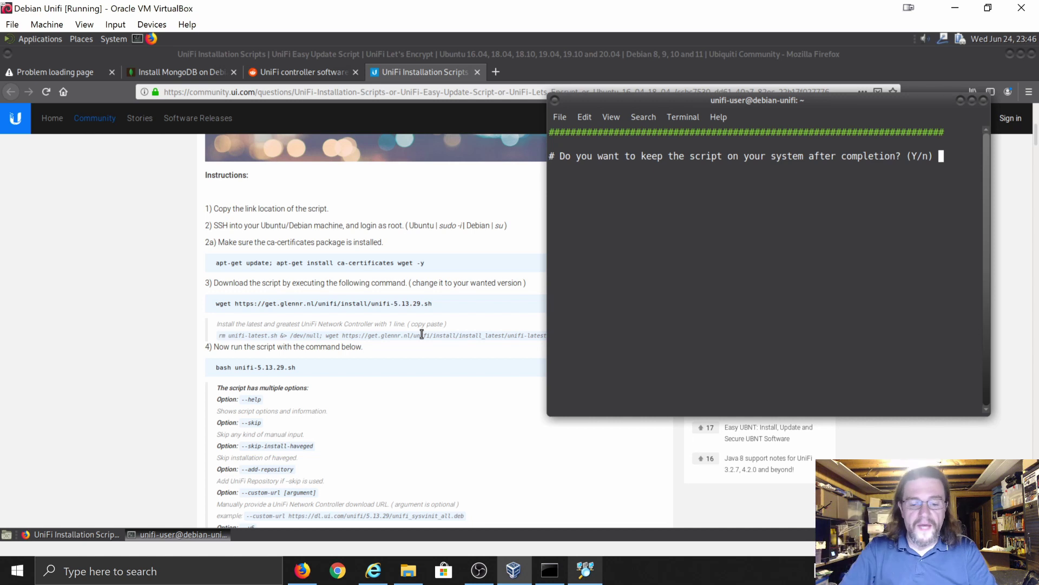
- Answer n to keeping the install script and y to updating the Debian system
type("n")
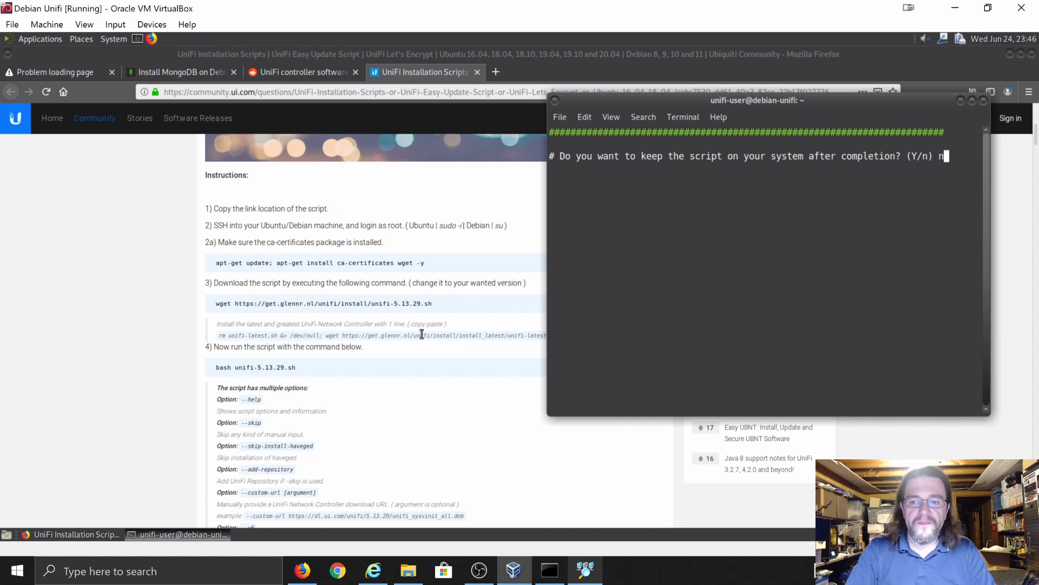
key("Return")
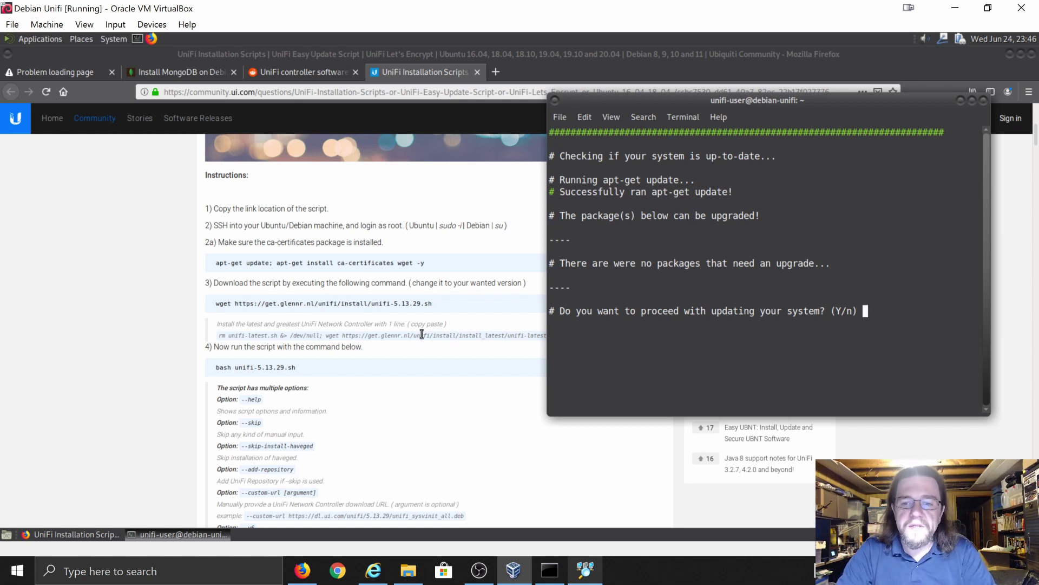
type("y")
key("Return")
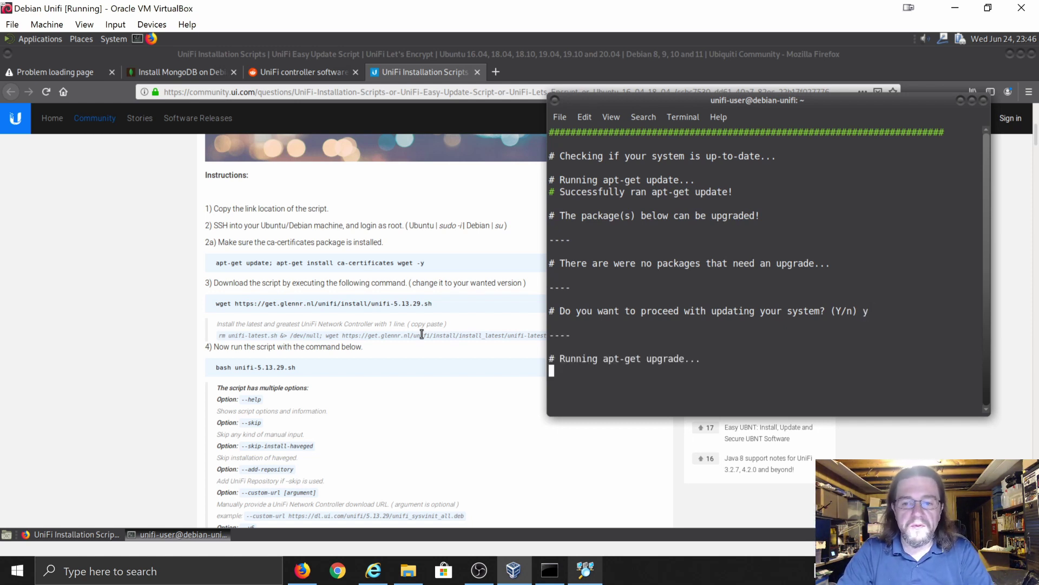
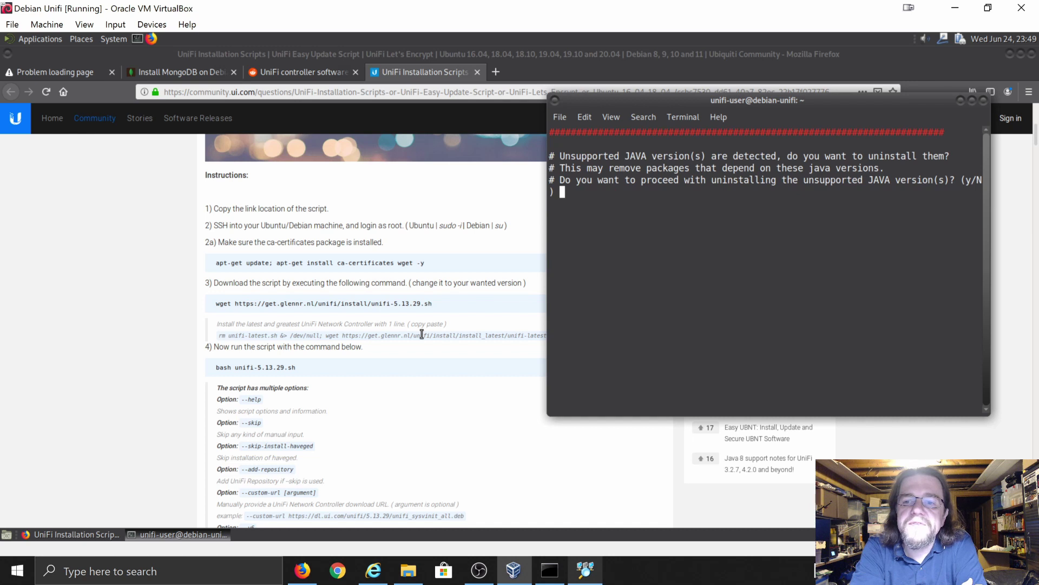
- Answer y to remove the unsupported Java versions so the UniFi 5.13.32 download begins
type("y")
key("Return")
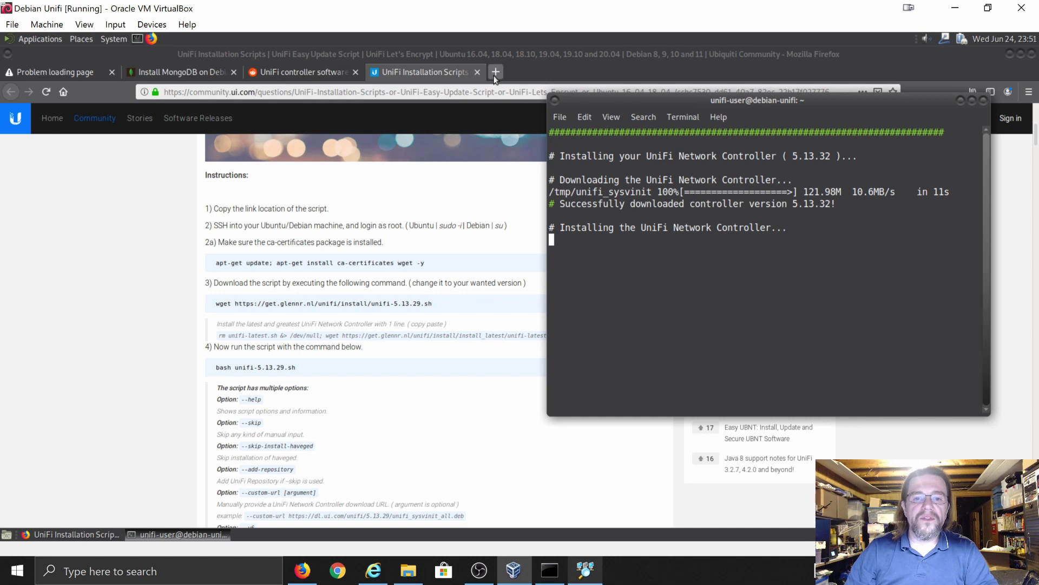
- Load debian.org in a new Firefox tab
left_click(453, 91)
key("ctrl+t")
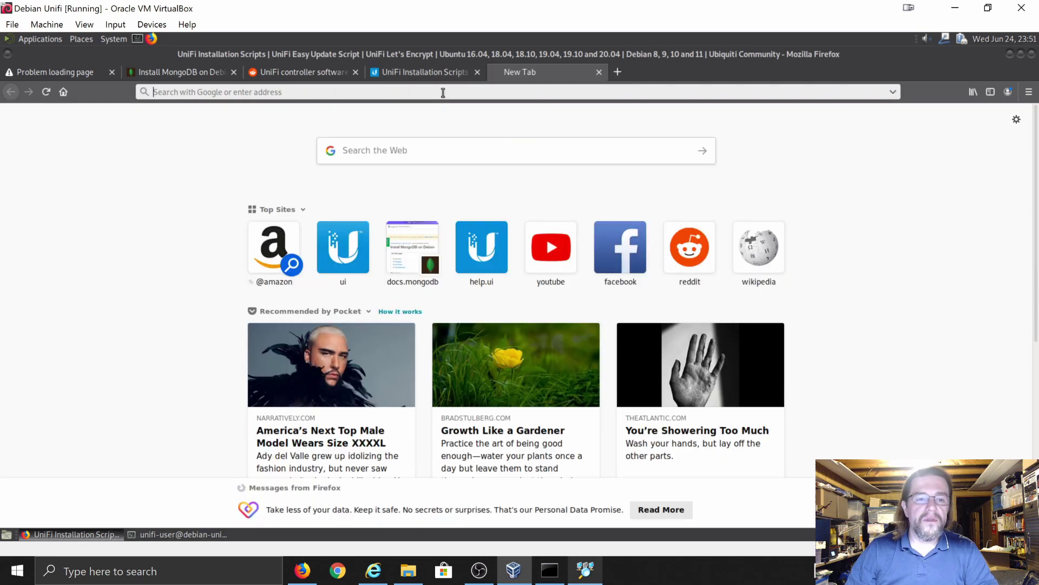
type("debian.")
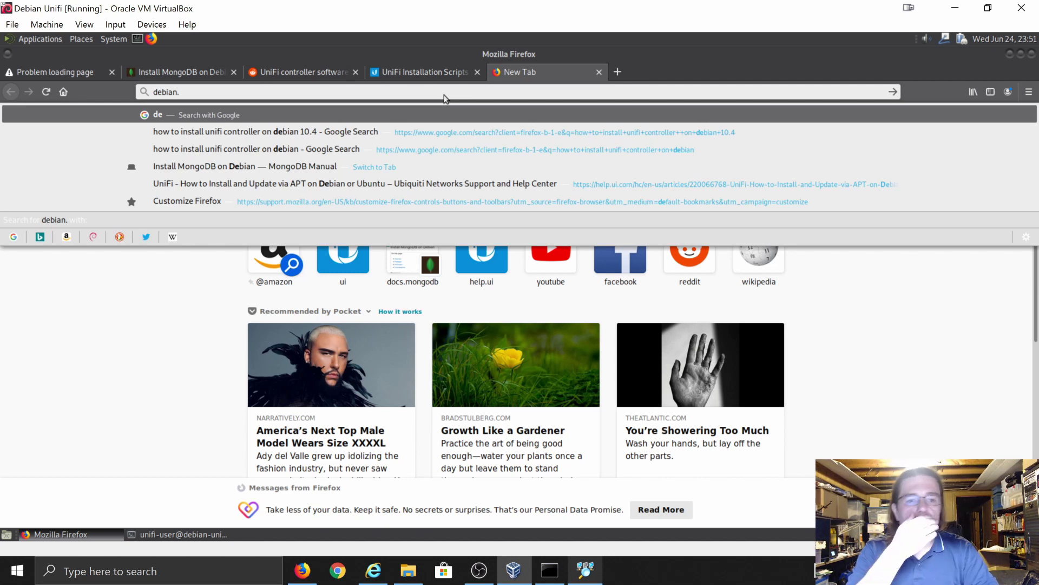
type("org")
key("Return")
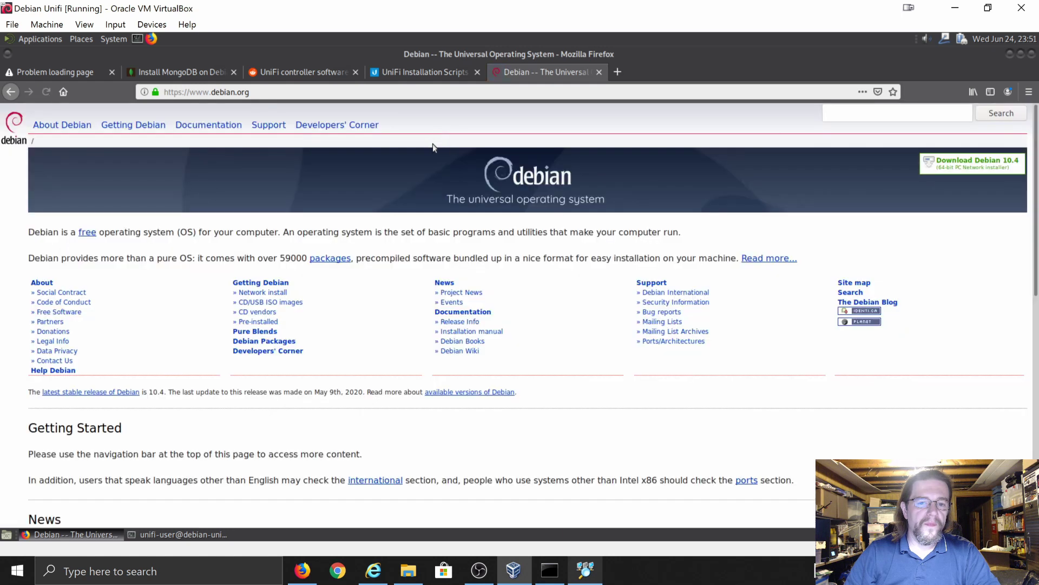
- Browse via CD/USB ISO images and HTTP to the amd64 DVD index, then return to the installer terminal
left_click(253, 305)
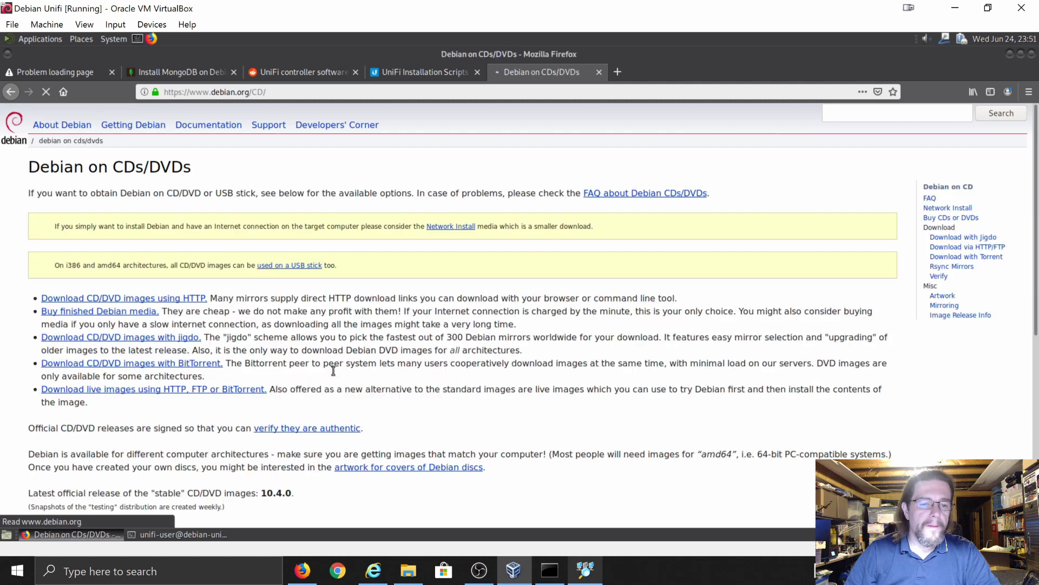
left_click(142, 303)
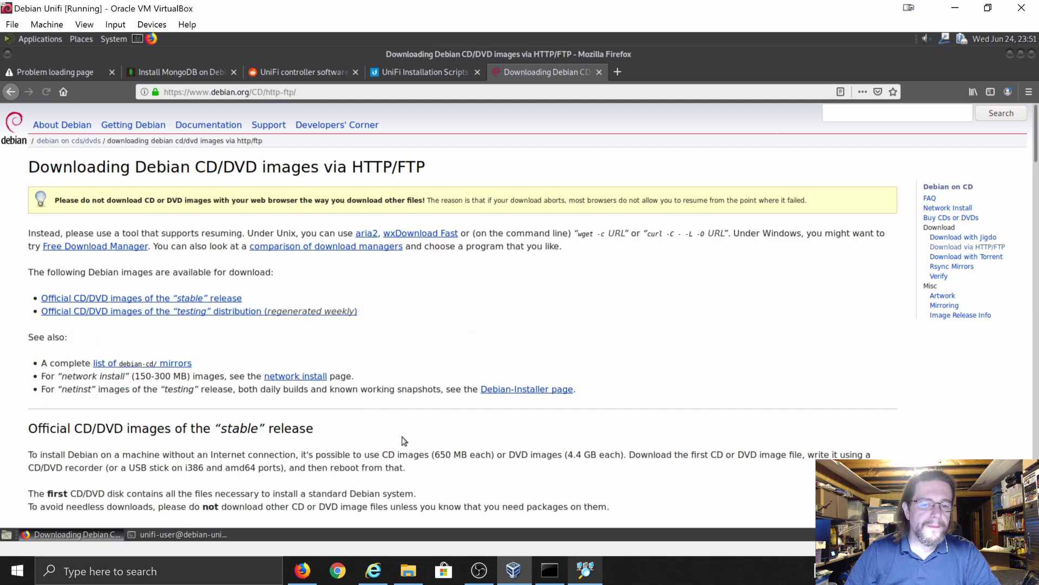
scroll(335, 424, "down", 3)
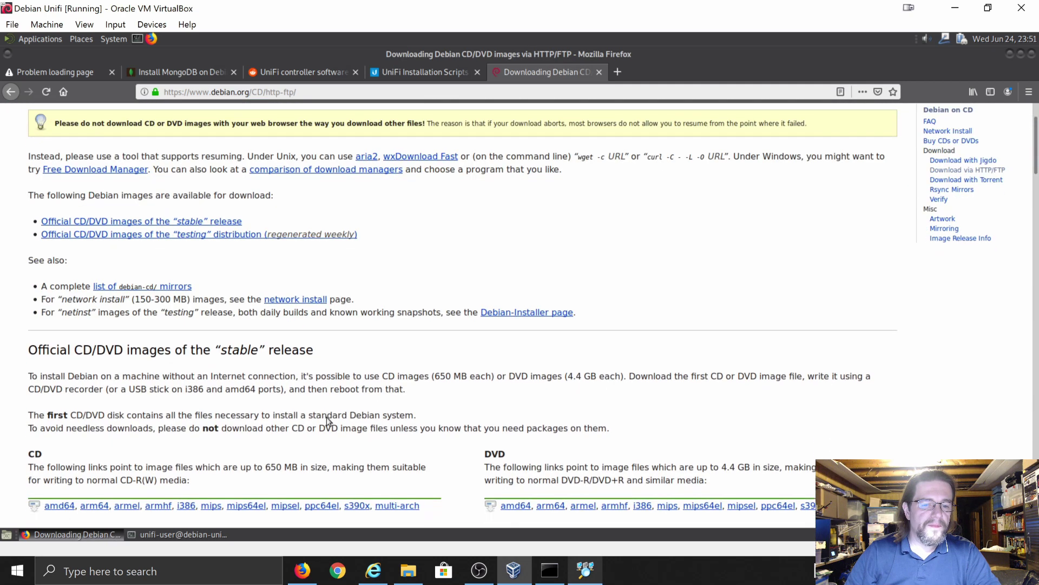
scroll(397, 422, "down", 1)
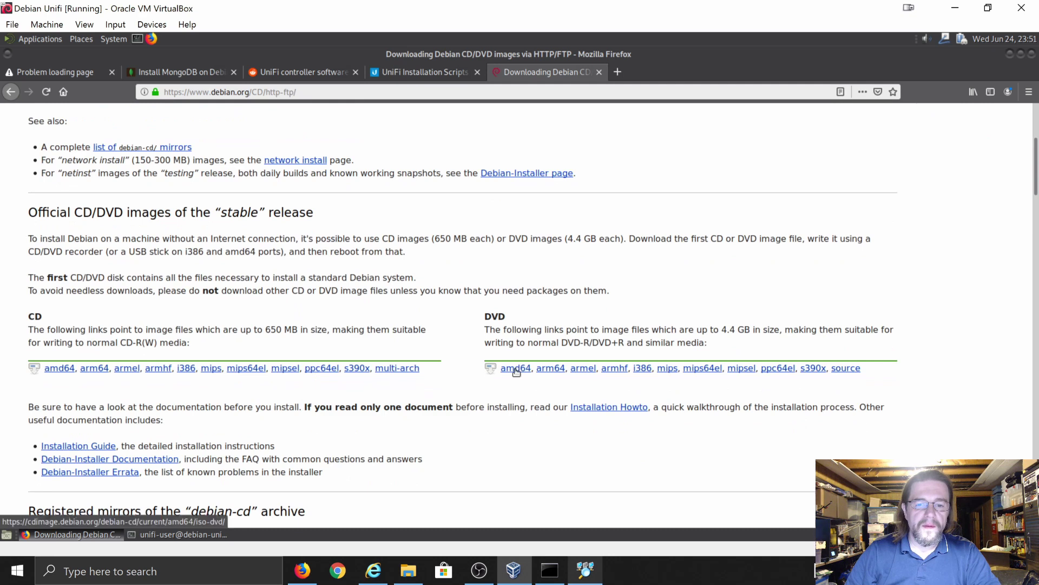
left_click(516, 369)
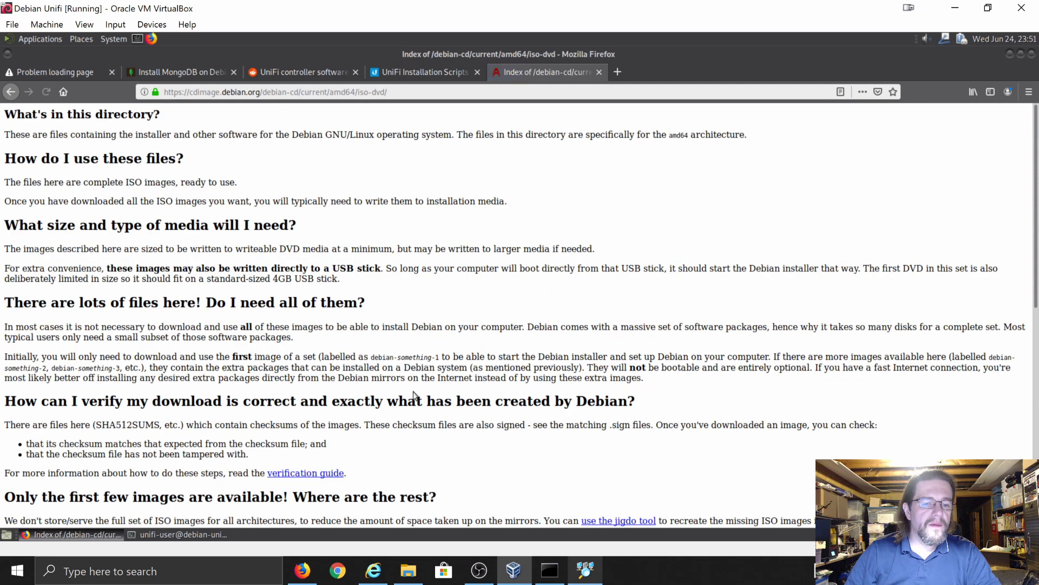
scroll(416, 395, "down", 2)
scroll(416, 396, "down", 8)
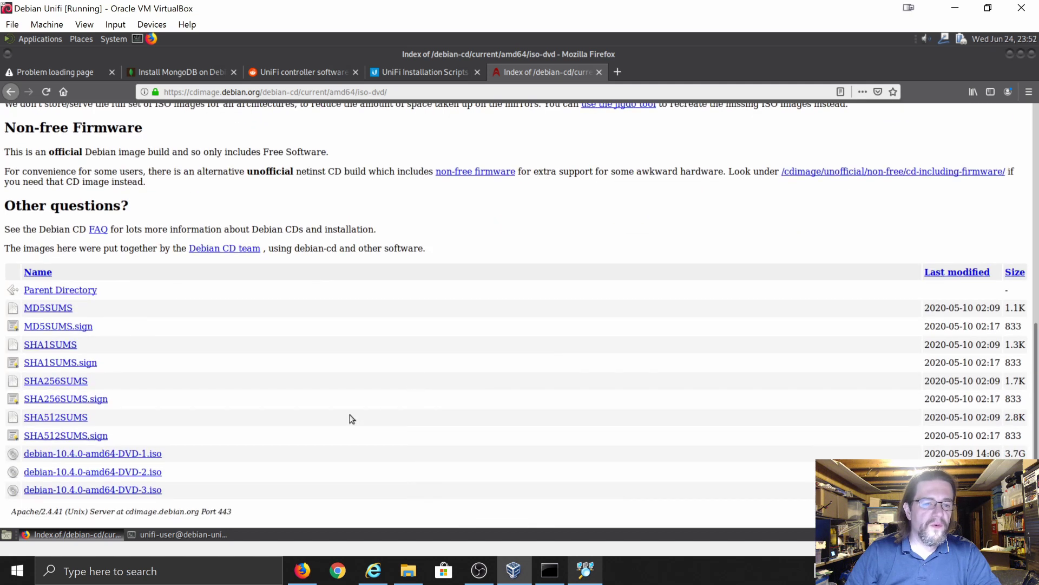
scroll(351, 419, "up", 12)
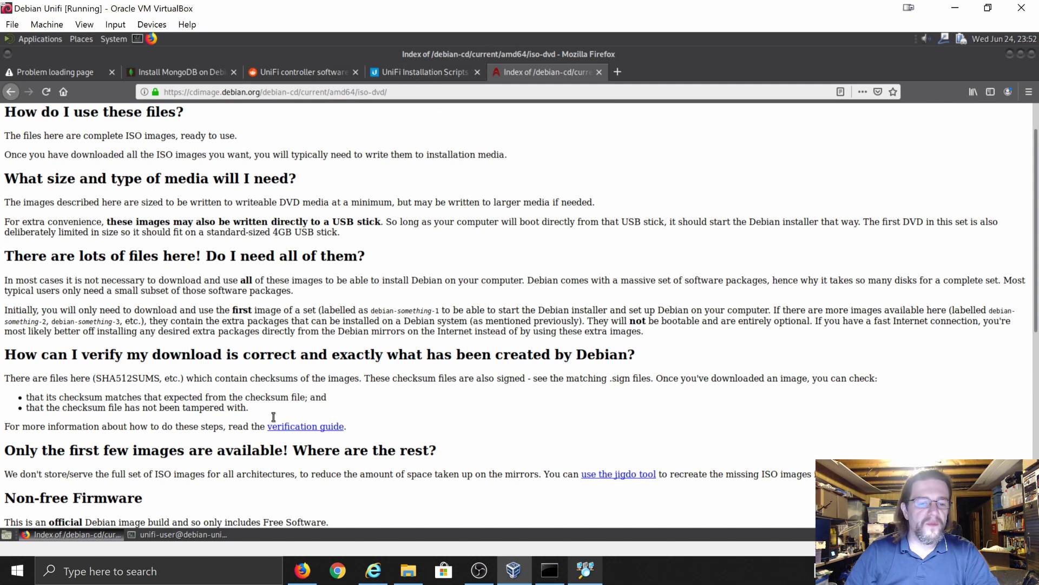
left_click(183, 535)
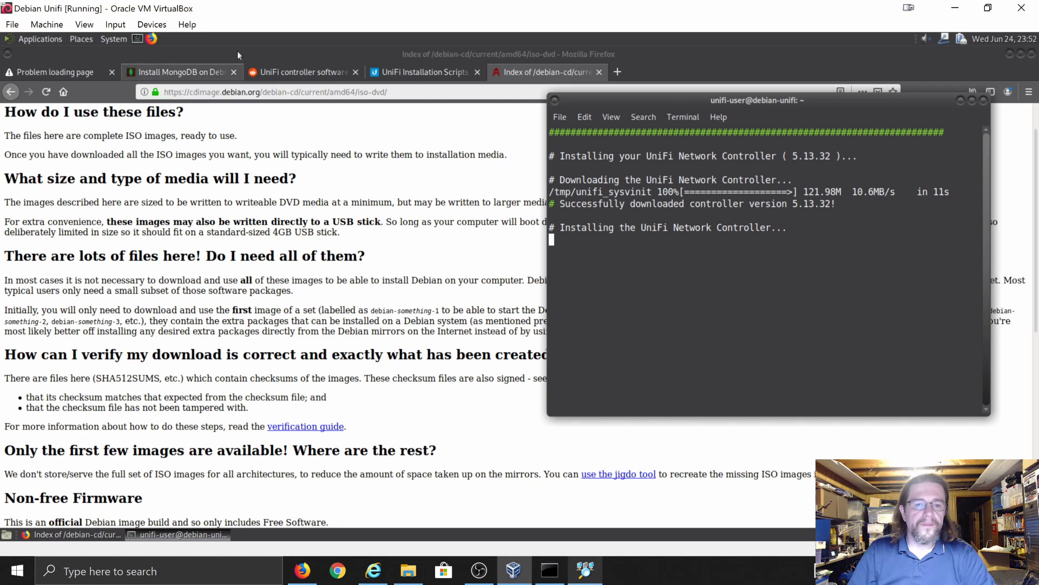
- Copy the address of the UniFi Installation Scripts page in Firefox
left_click(396, 72)
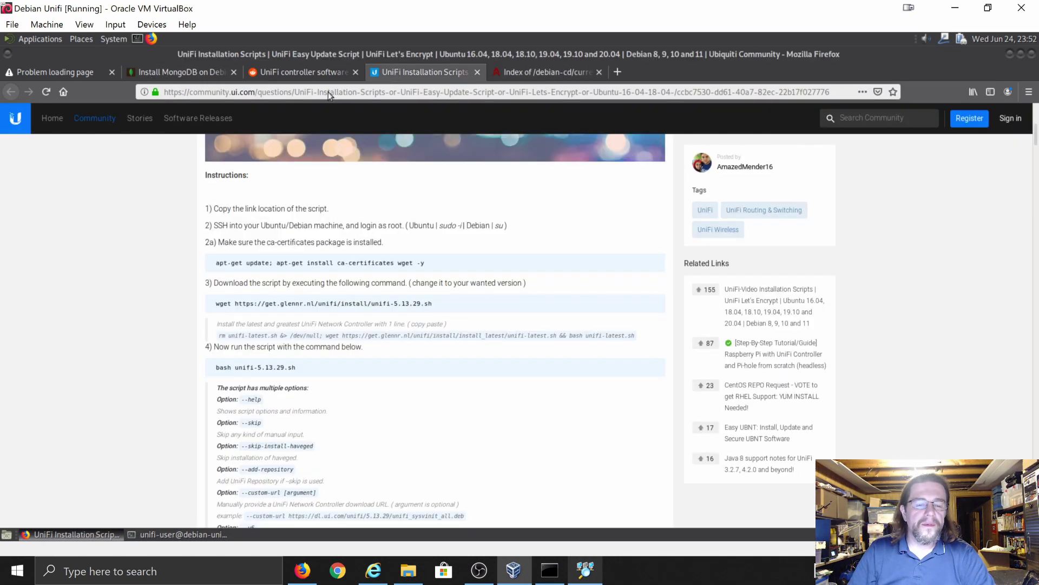
left_click(322, 92)
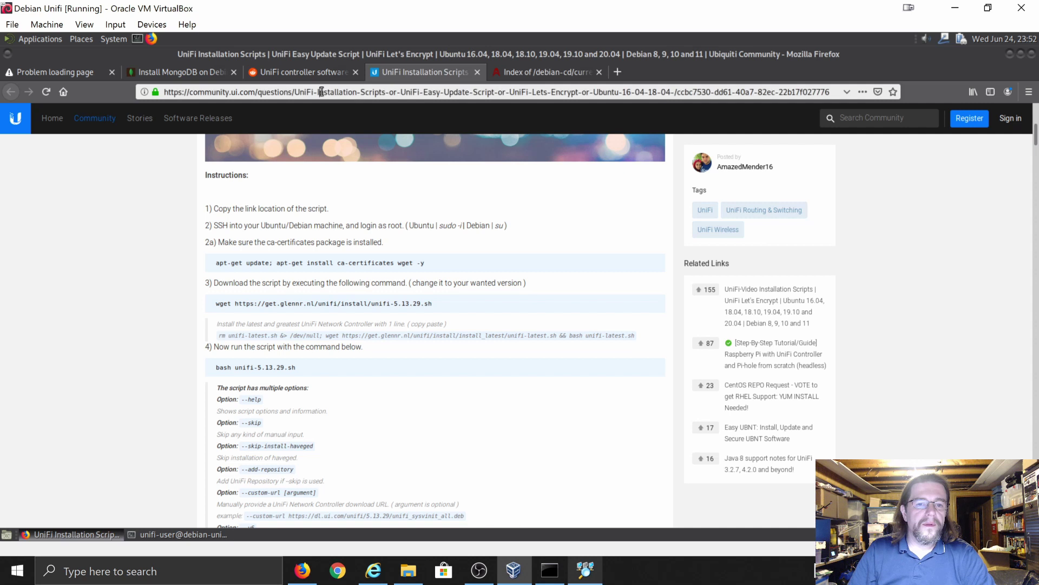
left_click(321, 92)
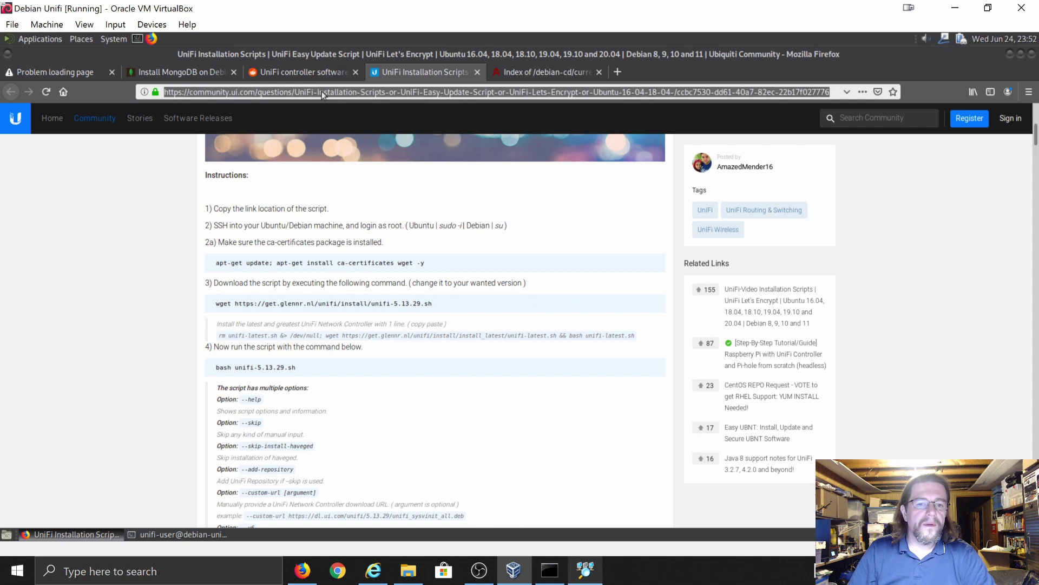
right_click(322, 92)
left_click(345, 130)
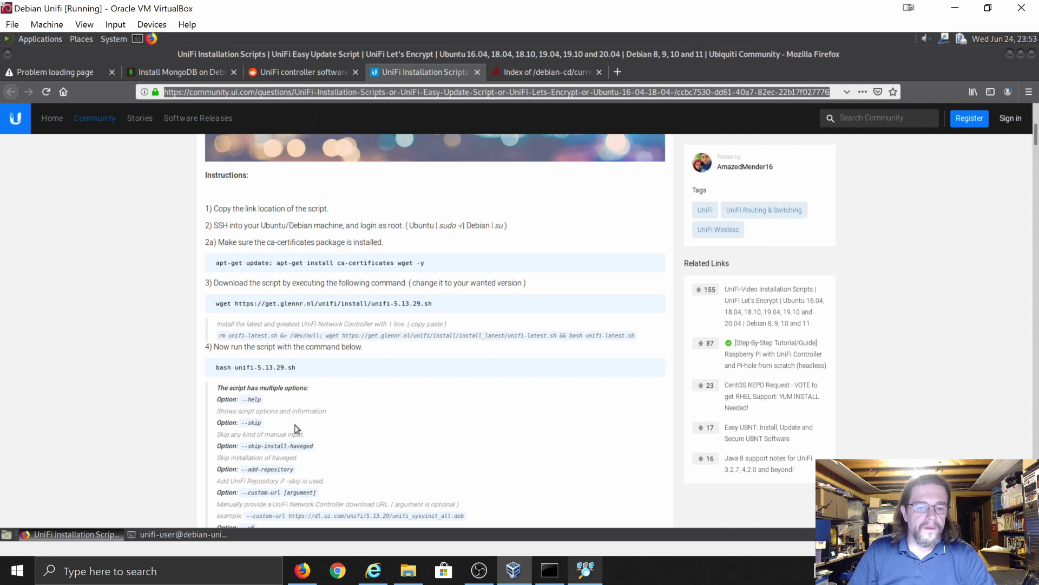
- Launch Notepad and clear the wrong text pasted into it
left_click(15, 578)
type("note")
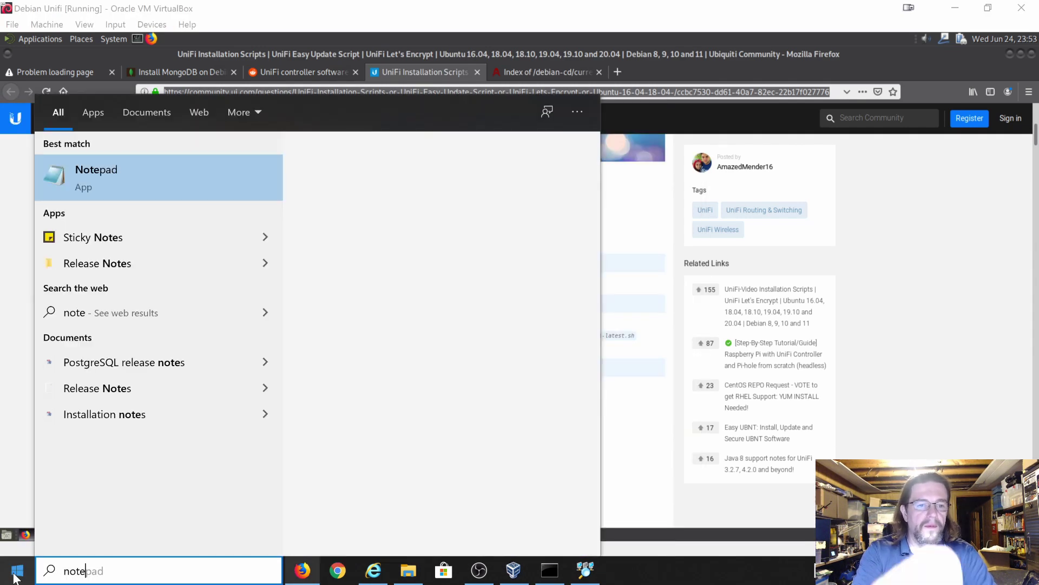
key("Return")
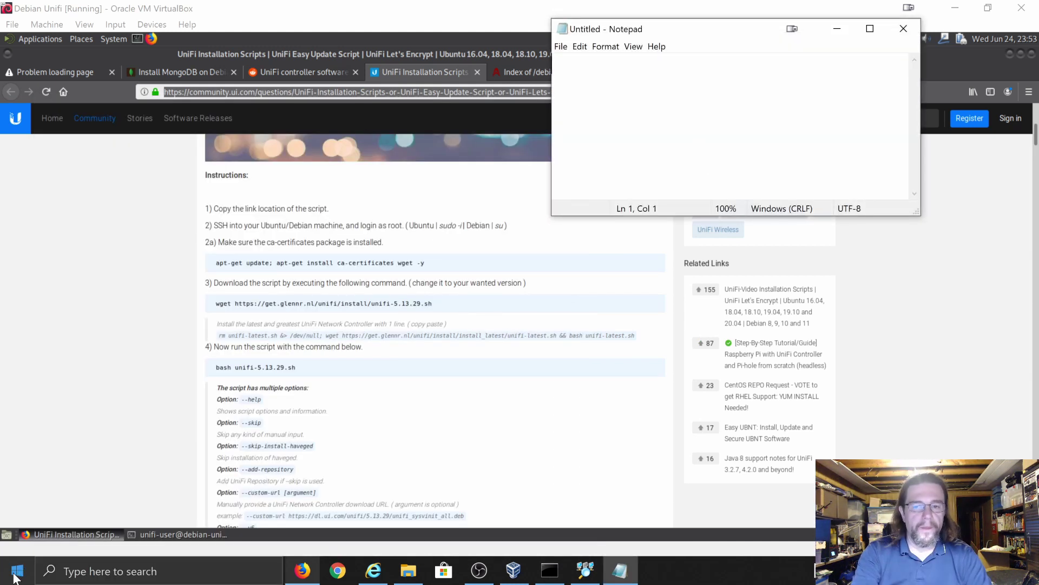
key("ctrl+v")
key("BackSpace")
key("BackSpace")
key("BackSpace")
key("BackSpace")
key("BackSpace")
key("BackSpace")
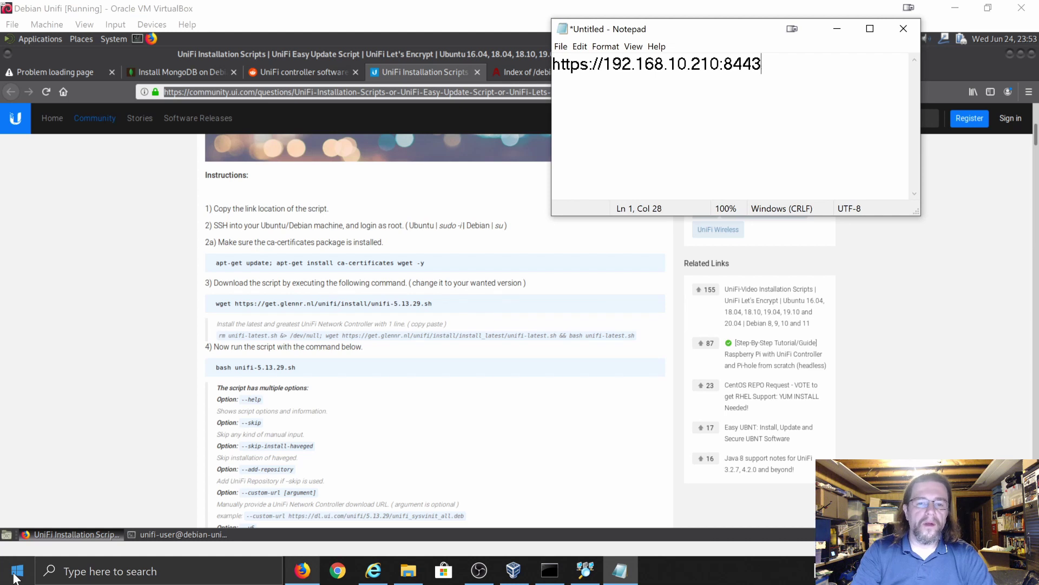
key("BackSpace")
key("BackSpace")
key("BackSpace")
key("BackSpace")
key("BackSpace")
key("BackSpace")
key("BackSpace")
key("BackSpace")
key("BackSpace")
key("BackSpace")
key("BackSpace")
key("BackSpace")
key("BackSpace")
key("BackSpace")
key("BackSpace")
key("BackSpace")
key("BackSpace")
key("BackSpace")
key("BackSpace")
key("BackSpace")
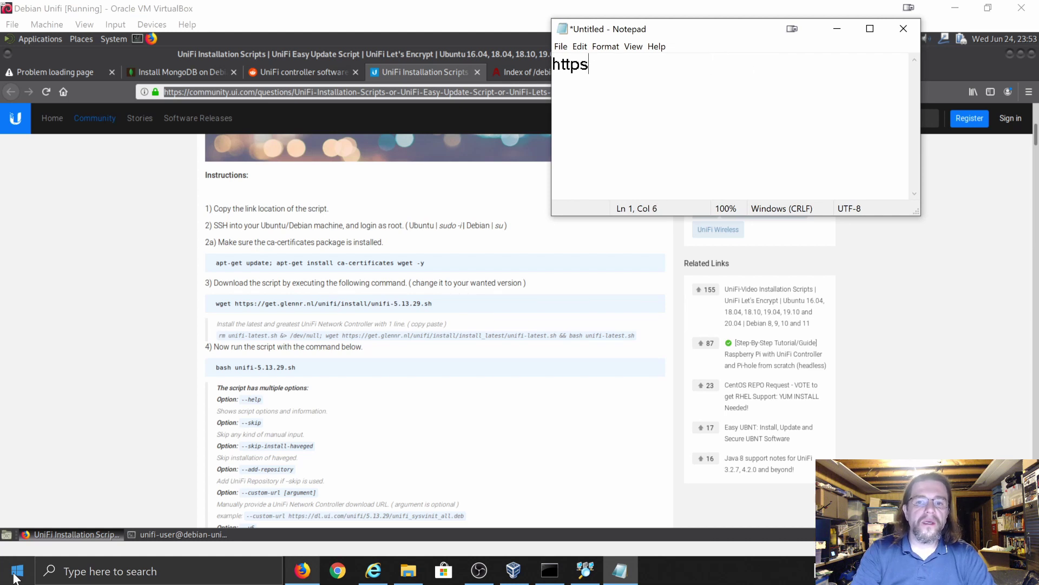
key("BackSpace")
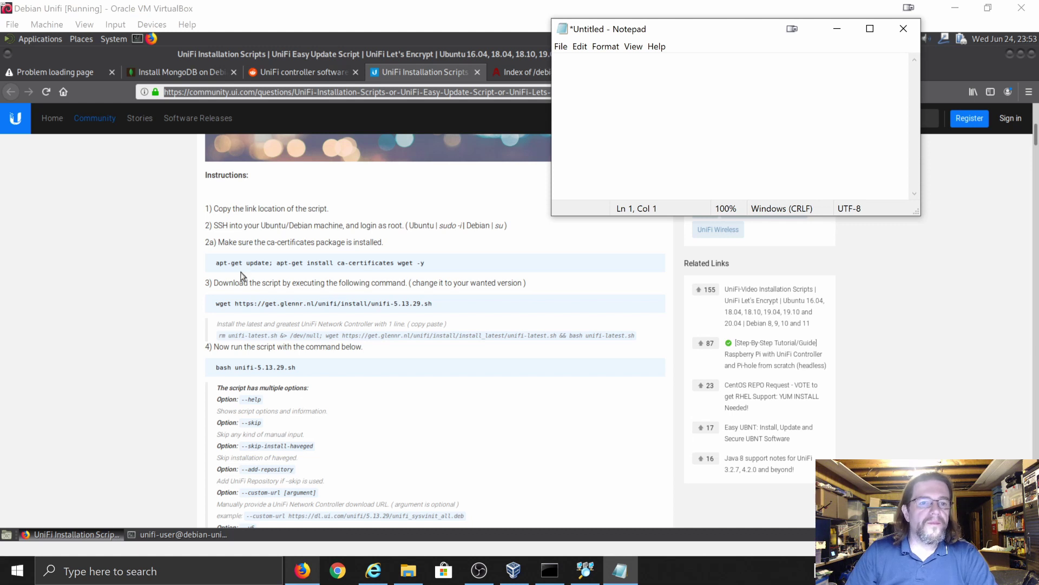
- Set the VM's Shared Clipboard to Bidirectional
left_click(156, 24)
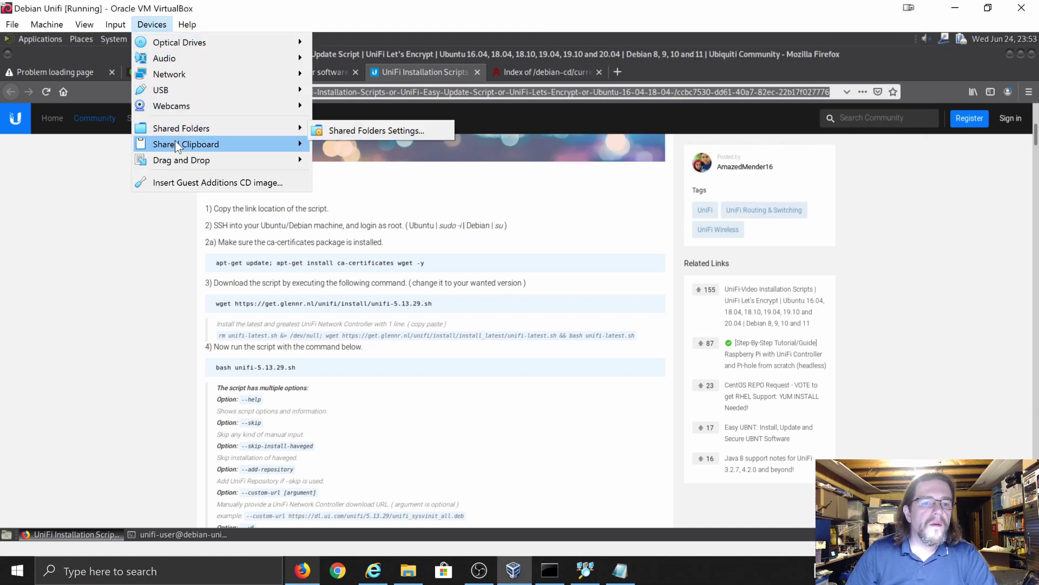
mouse_move(174, 141)
left_click(341, 188)
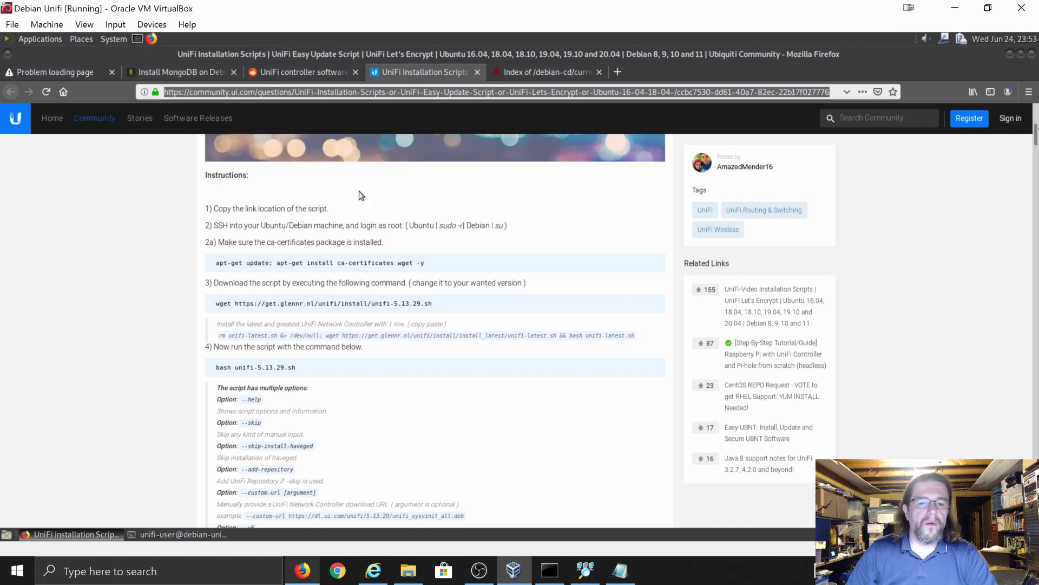
- Copy the UniFi scripts page address again and paste it into Notepad on its own line
right_click(342, 95)
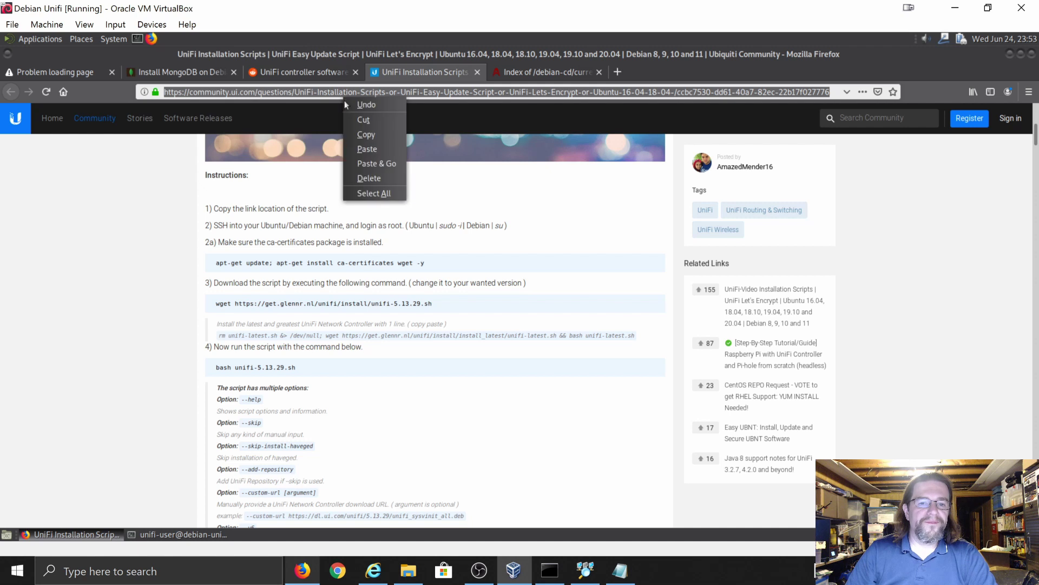
left_click(355, 136)
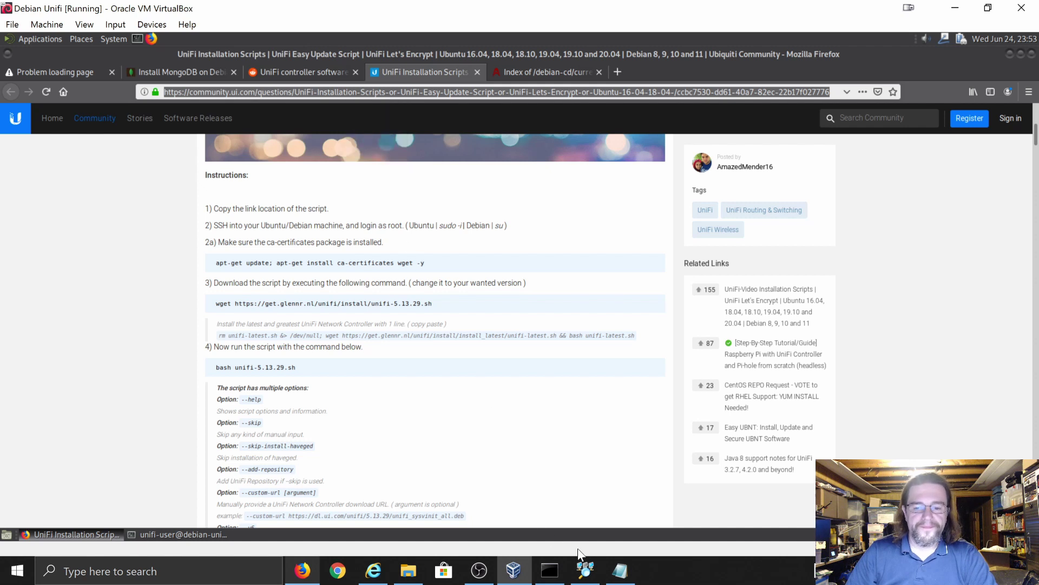
left_click(620, 570)
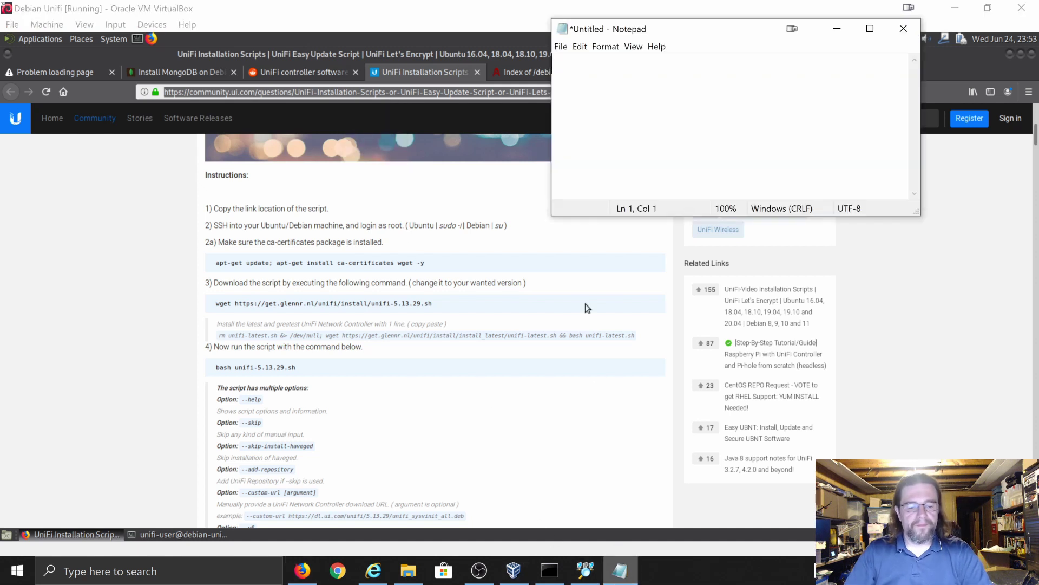
key("ctrl+v")
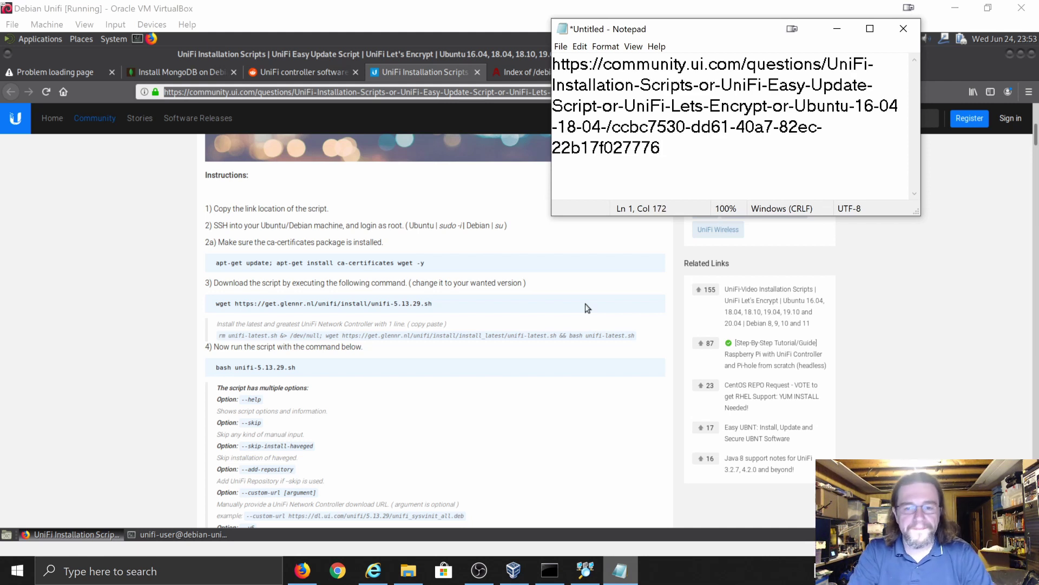
key("Return")
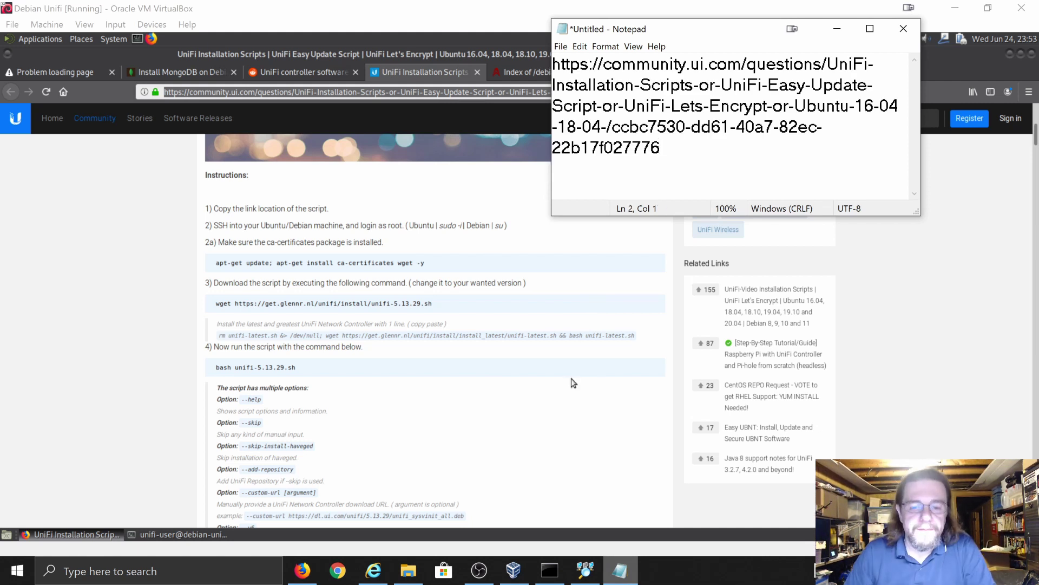
left_click(521, 578)
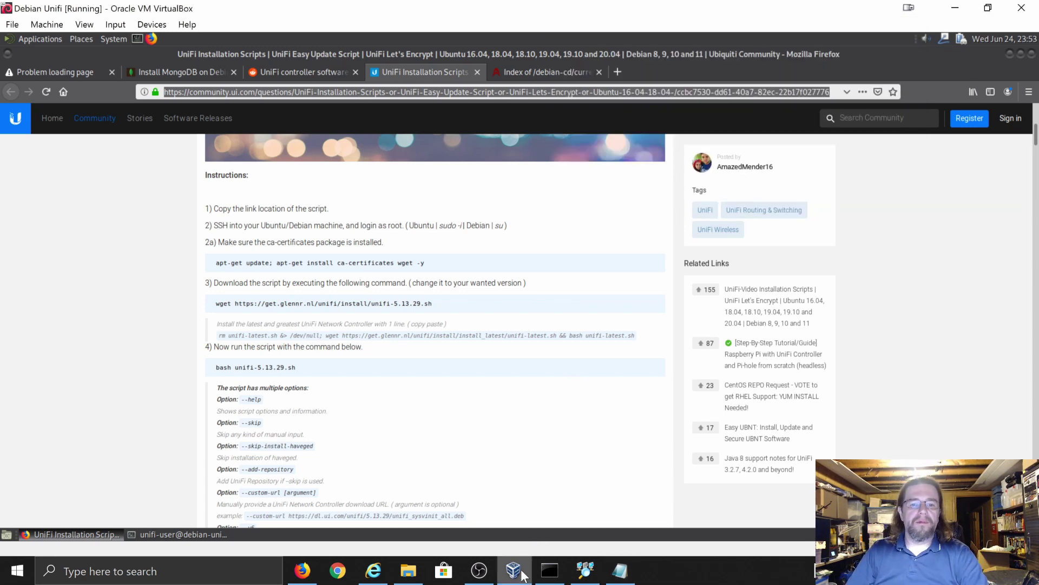
- Accept adding the UniFi APT source list and let the 5.13.32 install finish
left_click(188, 535)
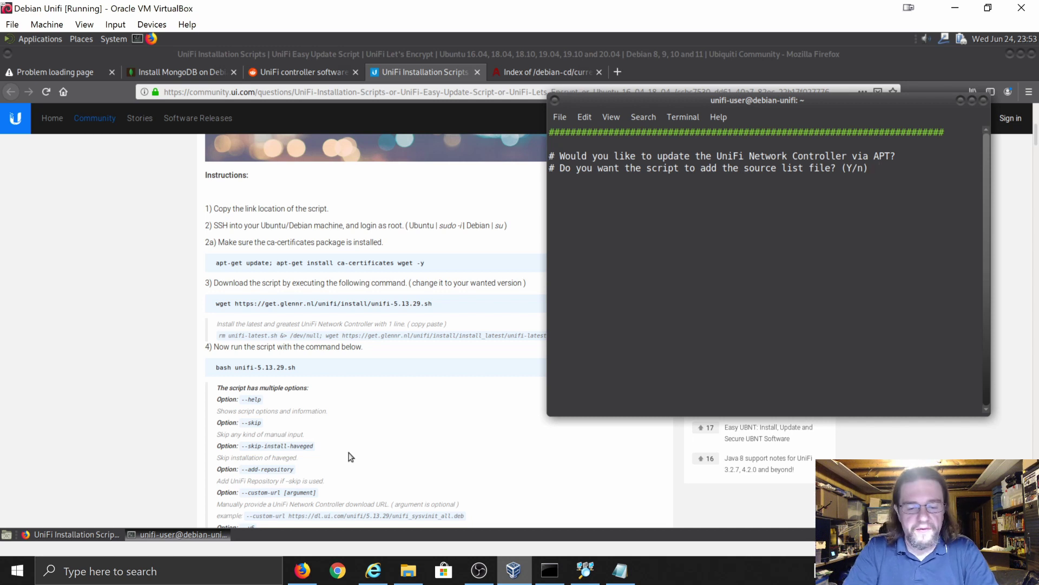
key("Return")
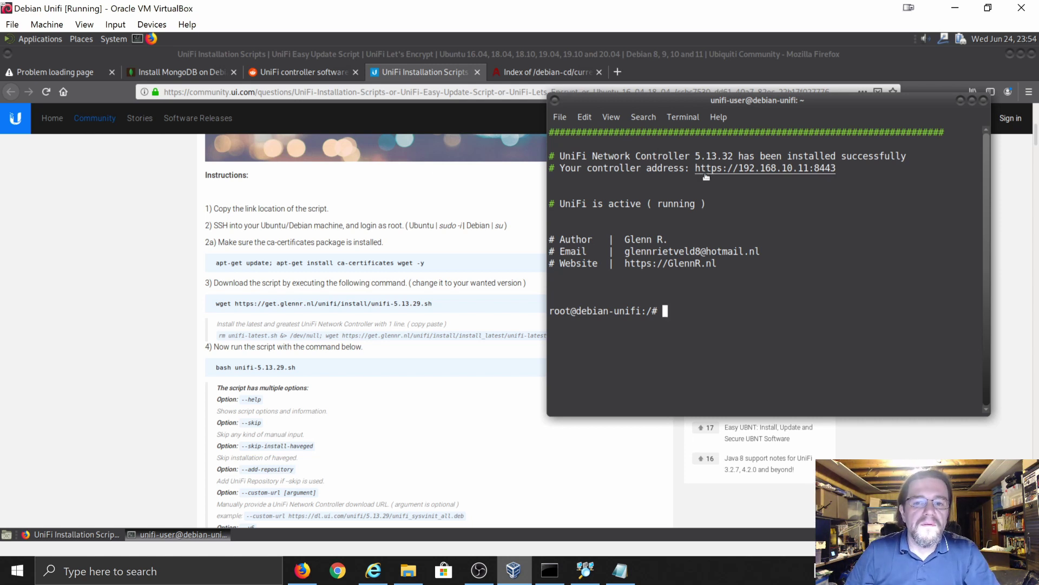
- Select the controller address in the install output and try loading 192.168.10.11 in a new tab
double_click(734, 171)
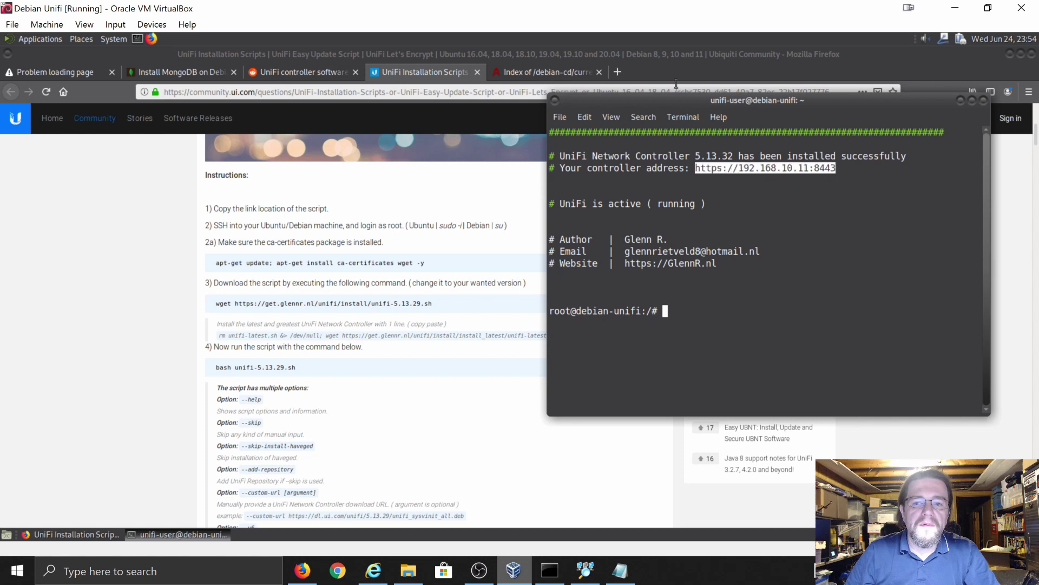
left_click(616, 73)
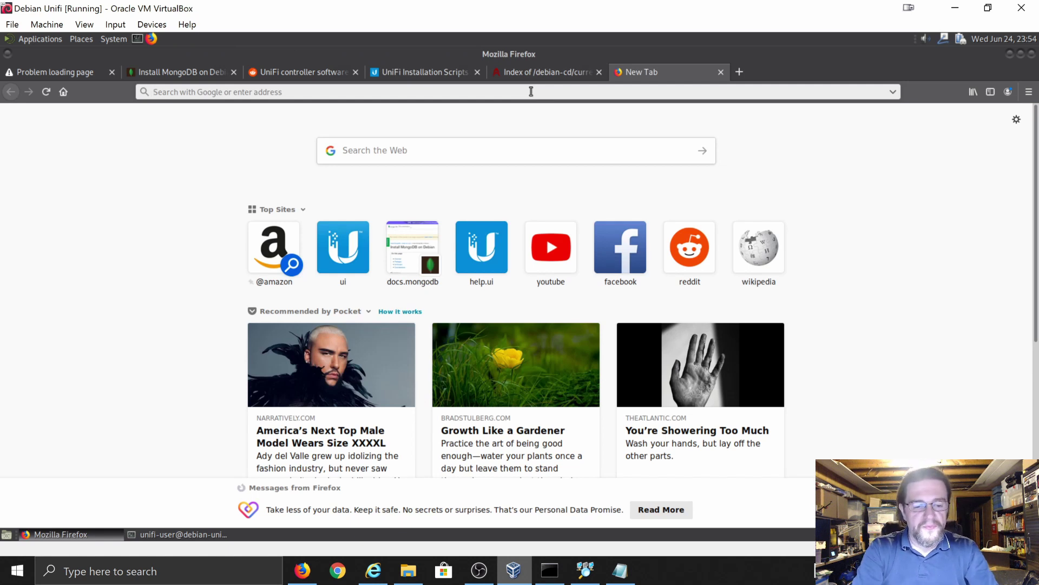
type("192")
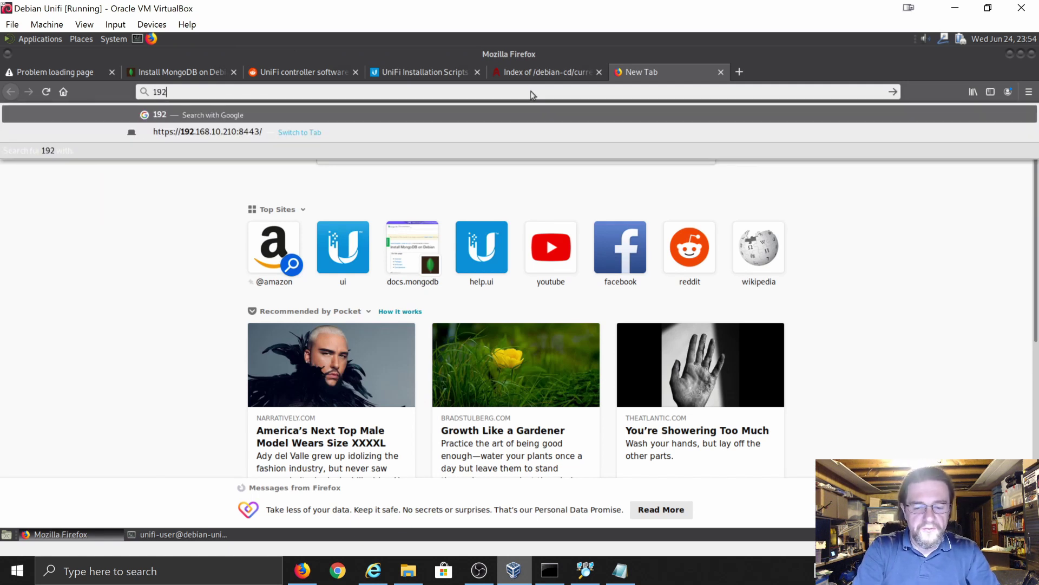
type(".168.")
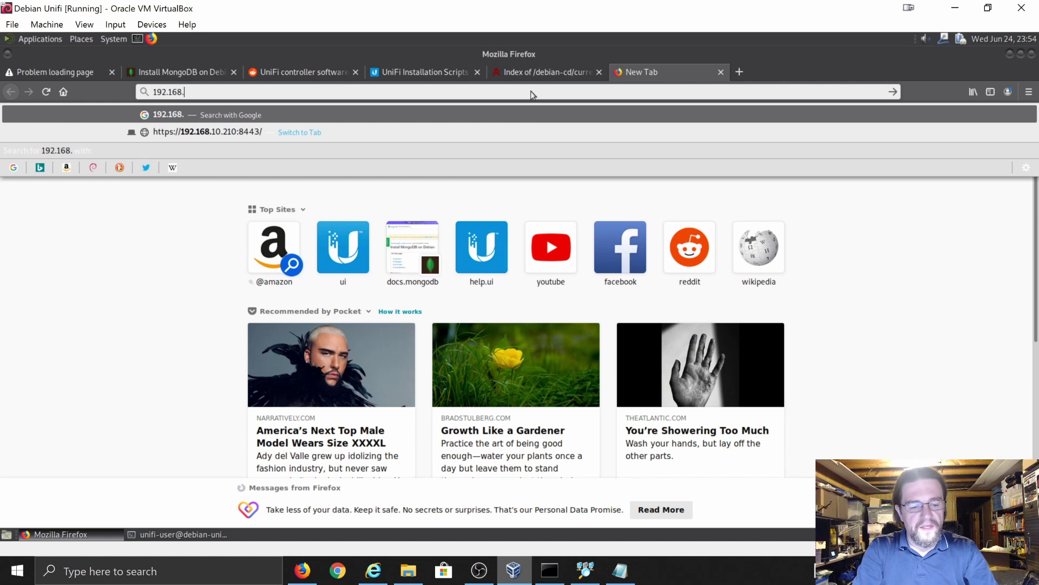
type("10.")
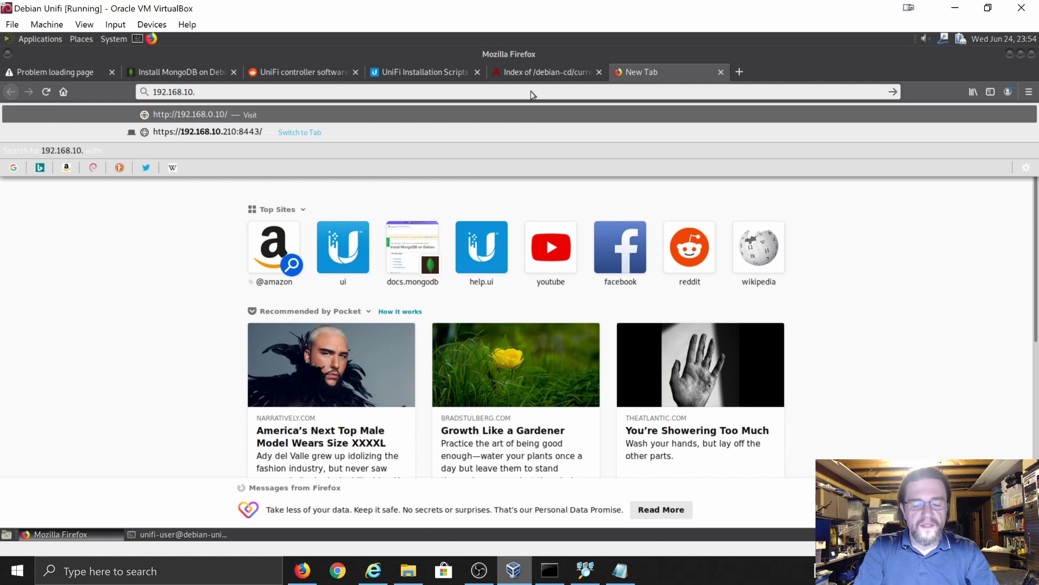
type("11")
key("Return")
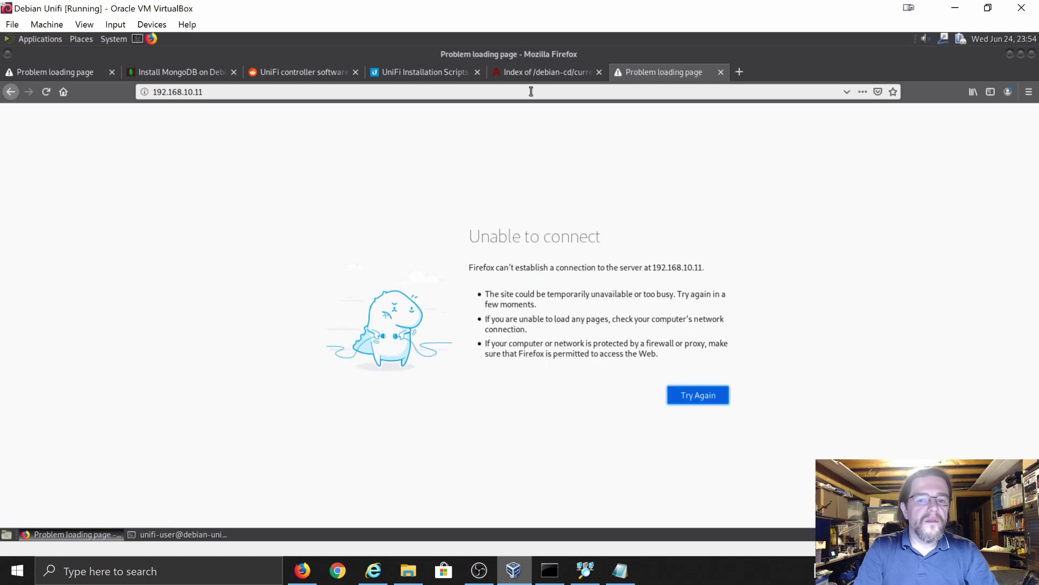
left_click(514, 91)
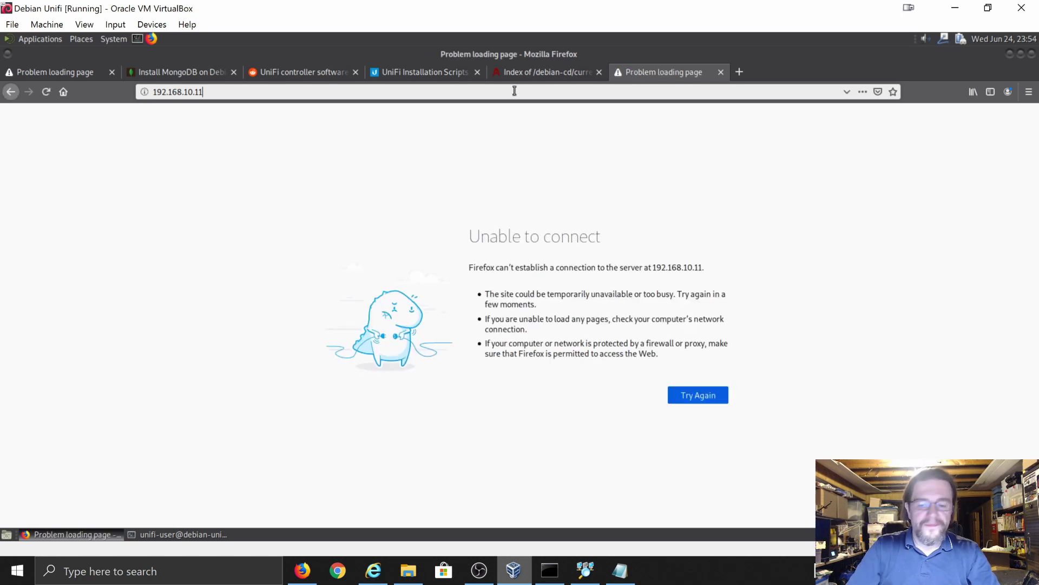
key("BackSpace")
key("BackSpace")
key("BackSpace")
key("BackSpace")
key("BackSpace")
key("BackSpace")
key("BackSpace")
key("BackSpace")
key("BackSpace")
key("BackSpace")
key("BackSpace")
key("BackSpace")
key("BackSpace")
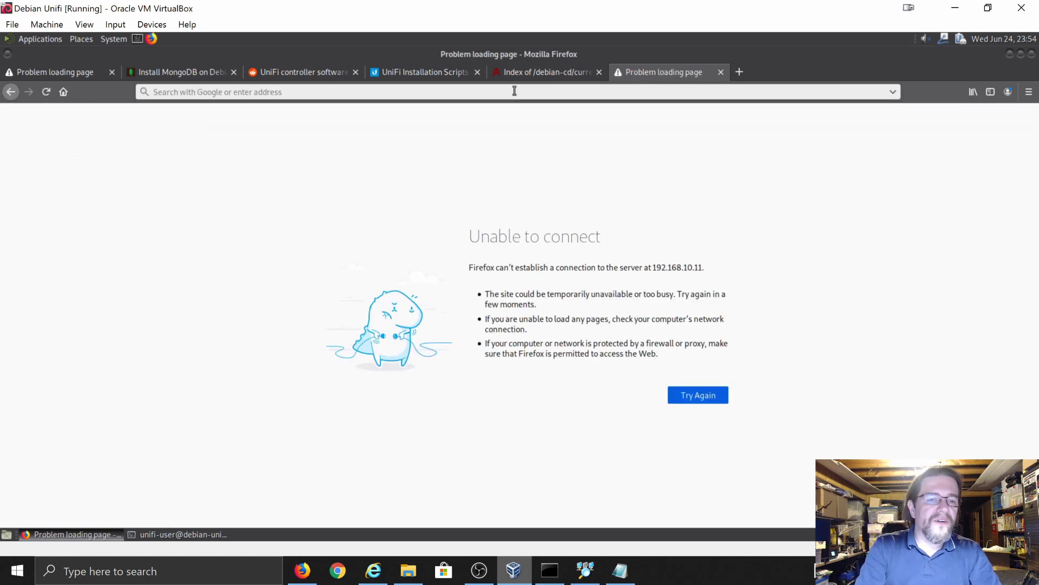
type("htt")
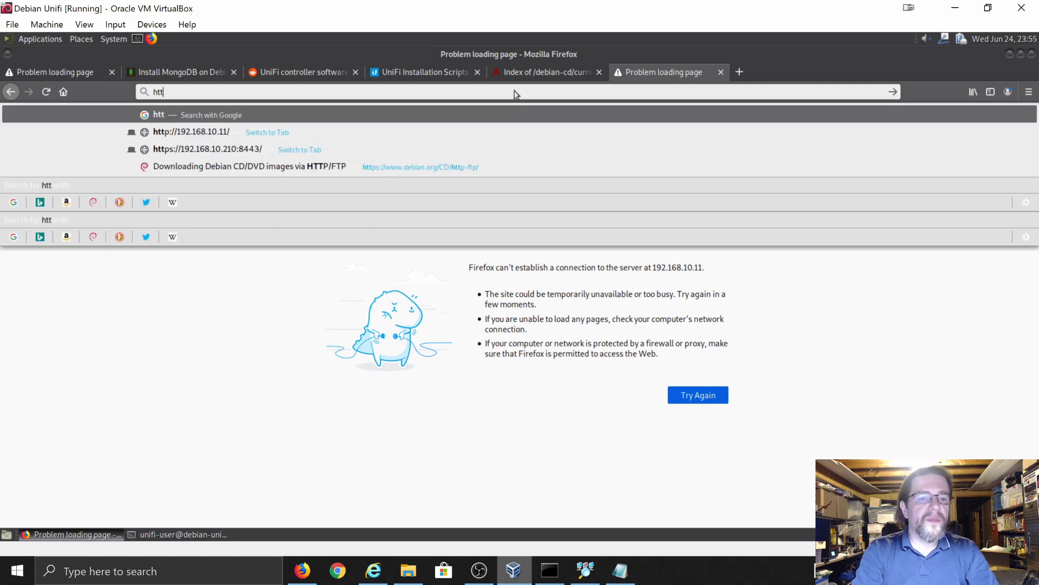
type("ps:")
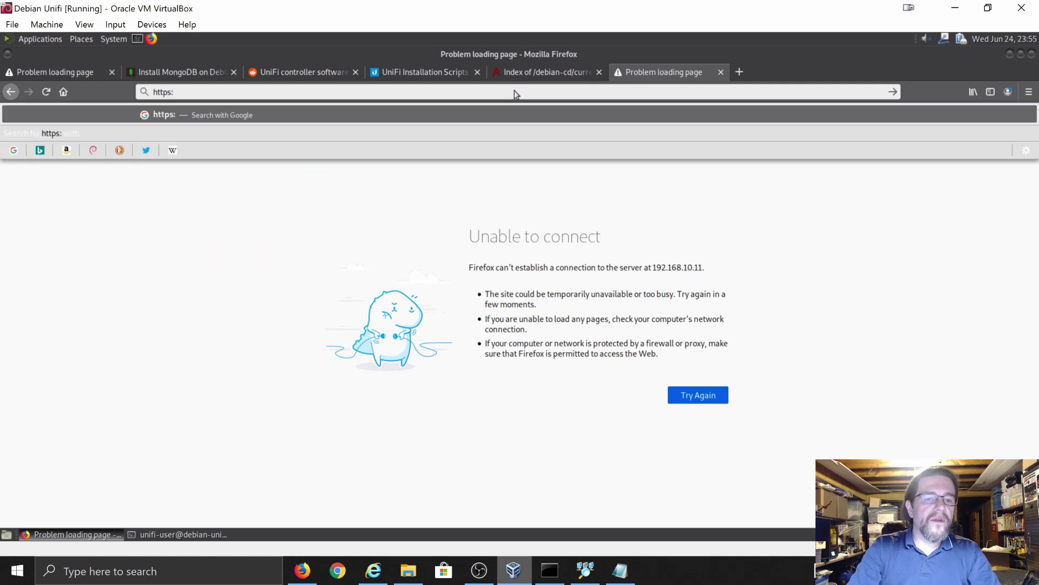
type("//1")
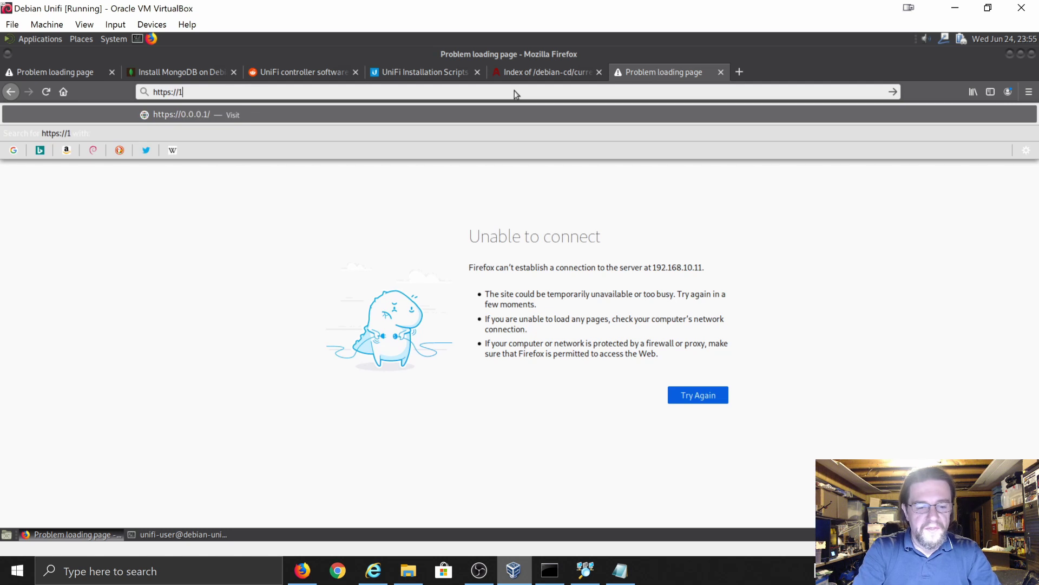
type("92.168")
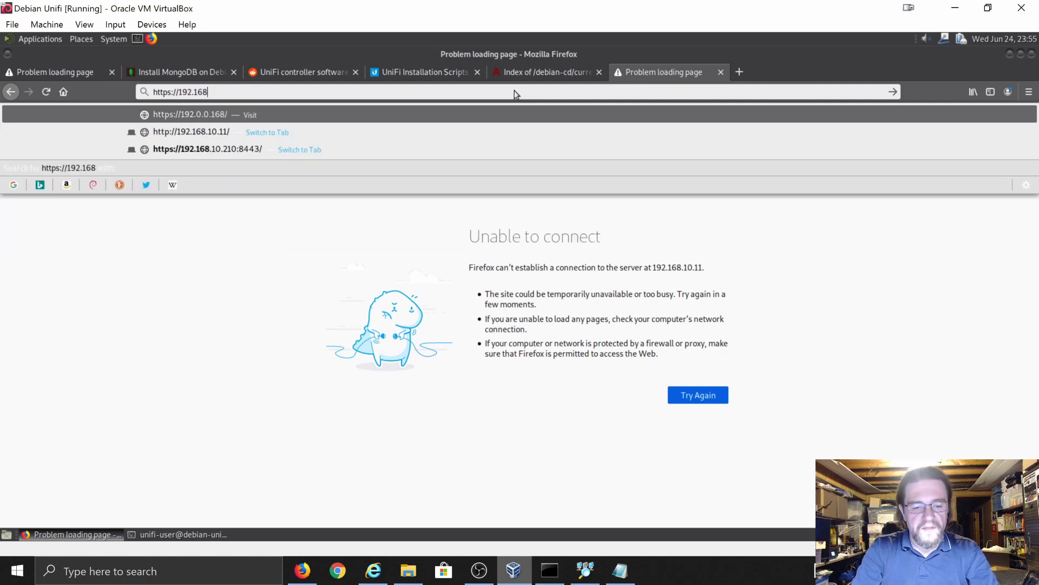
type(".1")
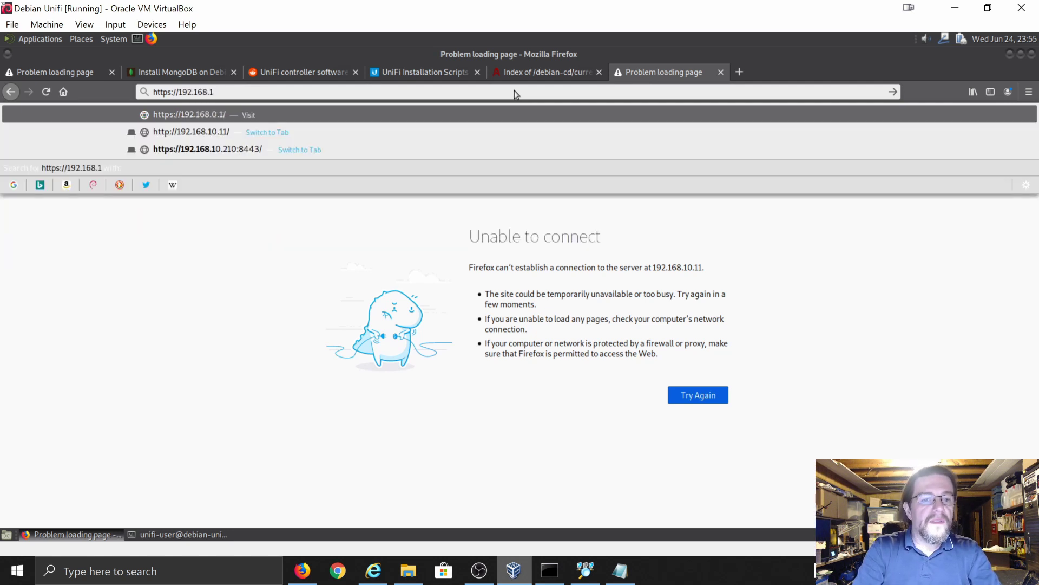
type("0.11:")
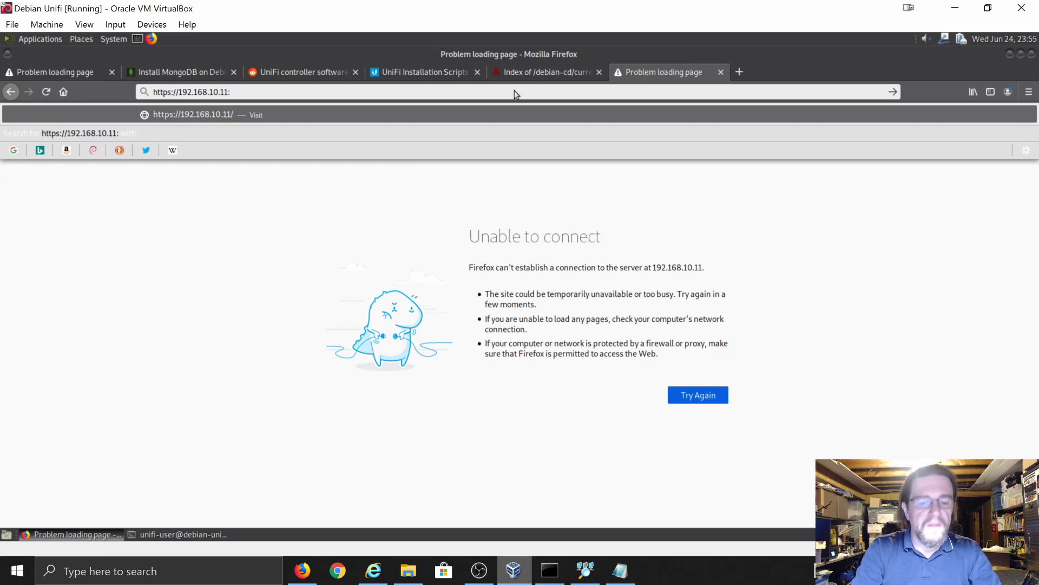
type("8443")
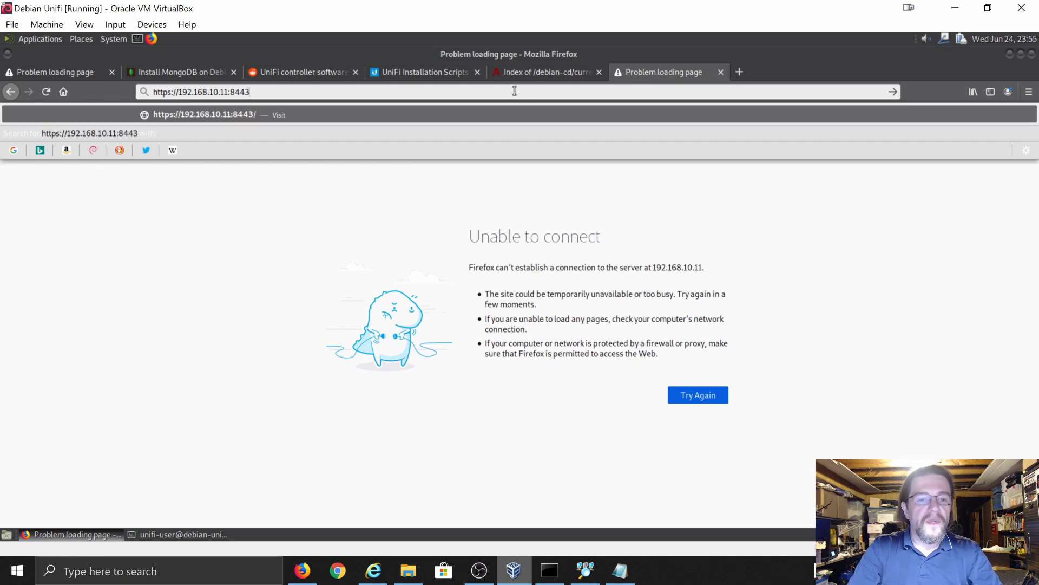
key("Return")
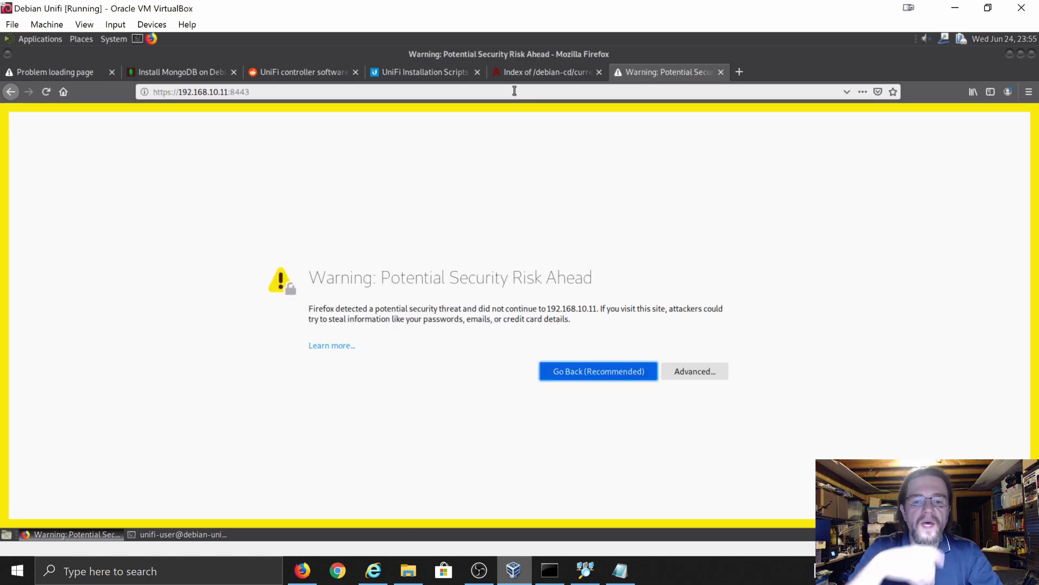
- Expand the certificate warning's Advanced details and accept the risk to reach Name Your Controller
left_click(697, 375)
scroll(677, 473, "down", 2)
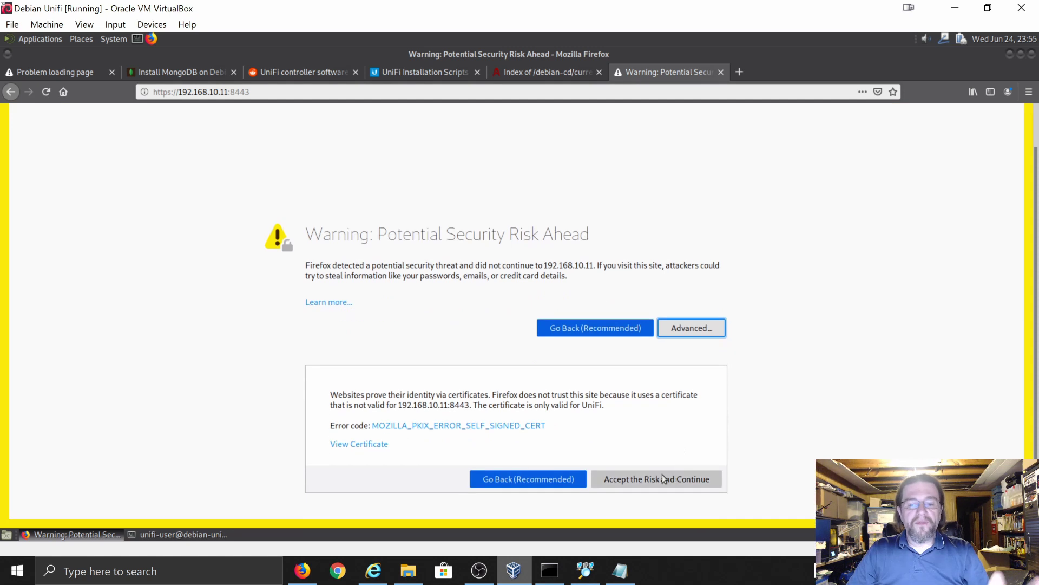
left_click(657, 480)
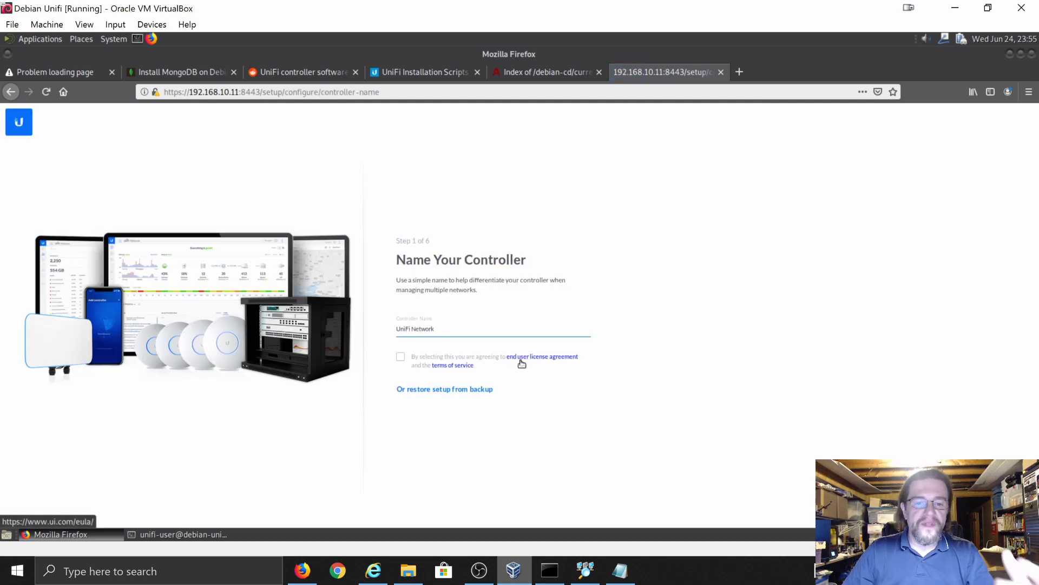
- Replace the default 'UniFi Network' name with the personal test-controller name and accept the licence agreement
left_click_drag(441, 329, 374, 328)
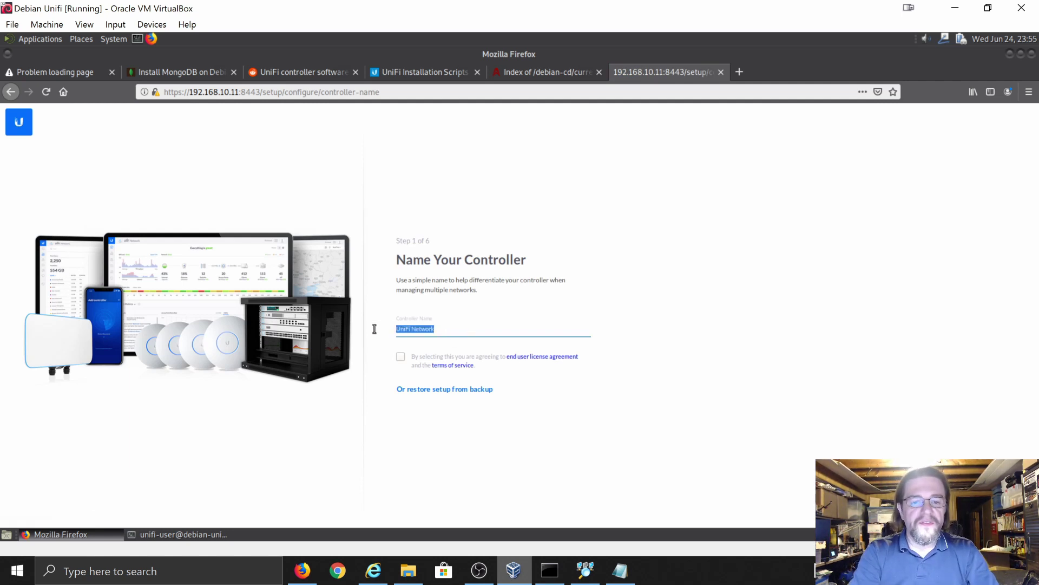
type("Garys")
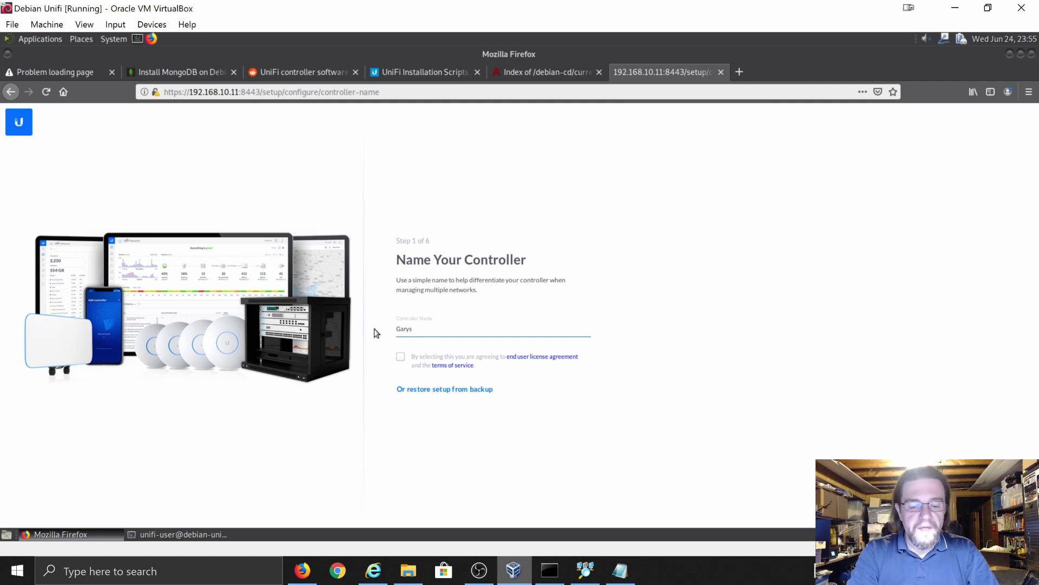
type("t")
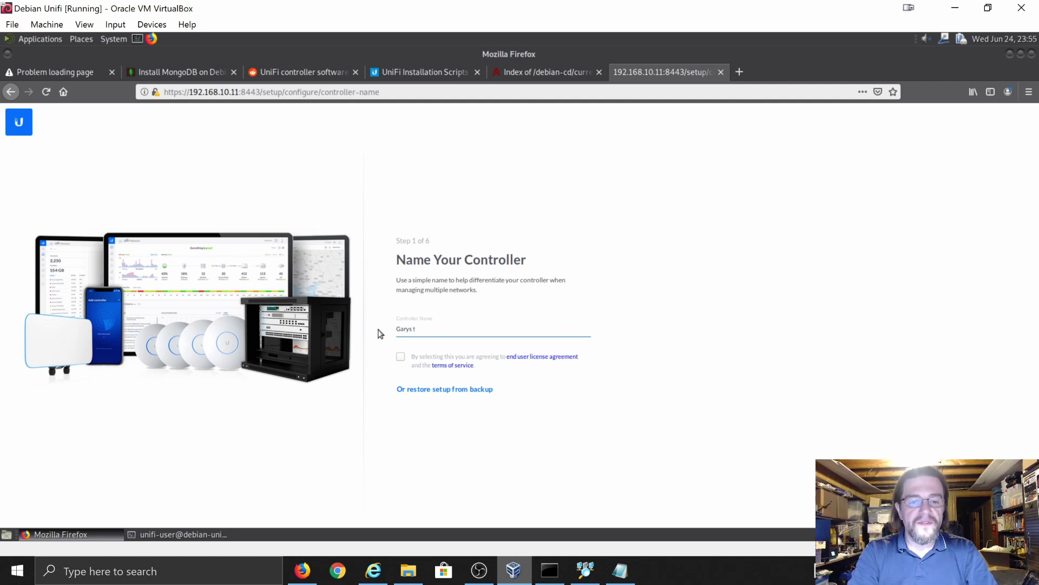
type("est unifi")
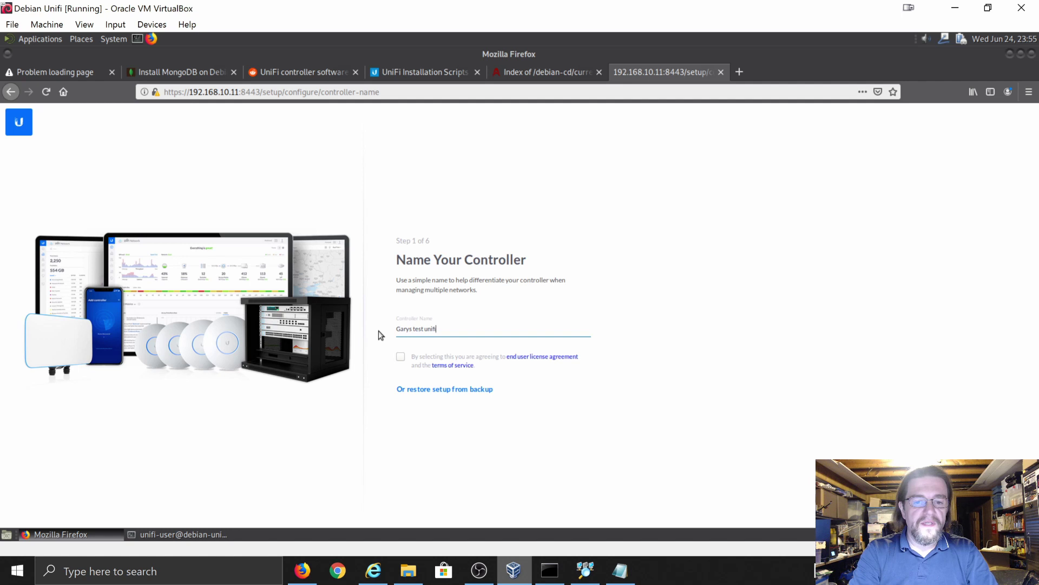
type("contro")
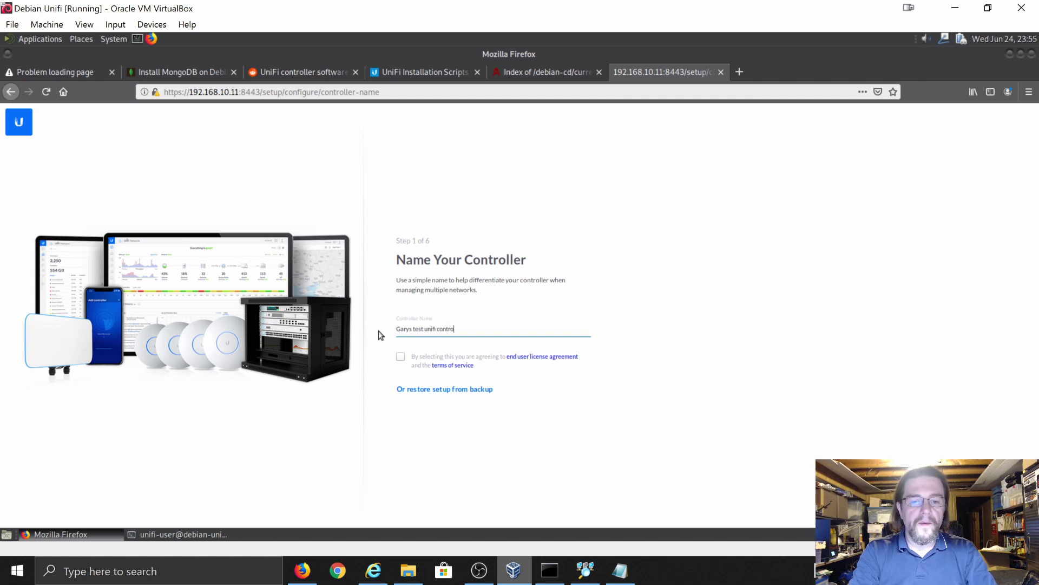
type("ller")
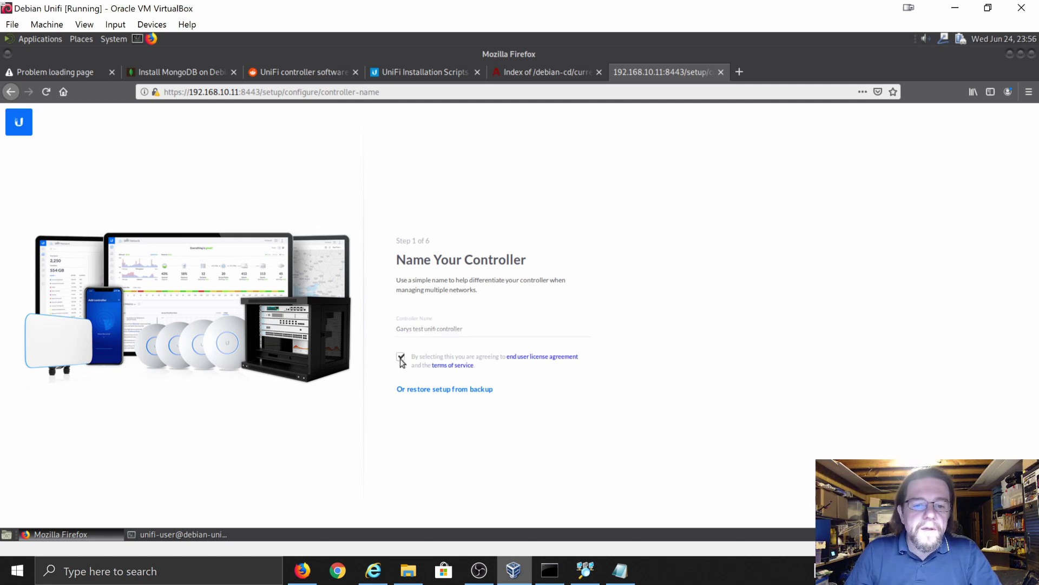
left_click(401, 359)
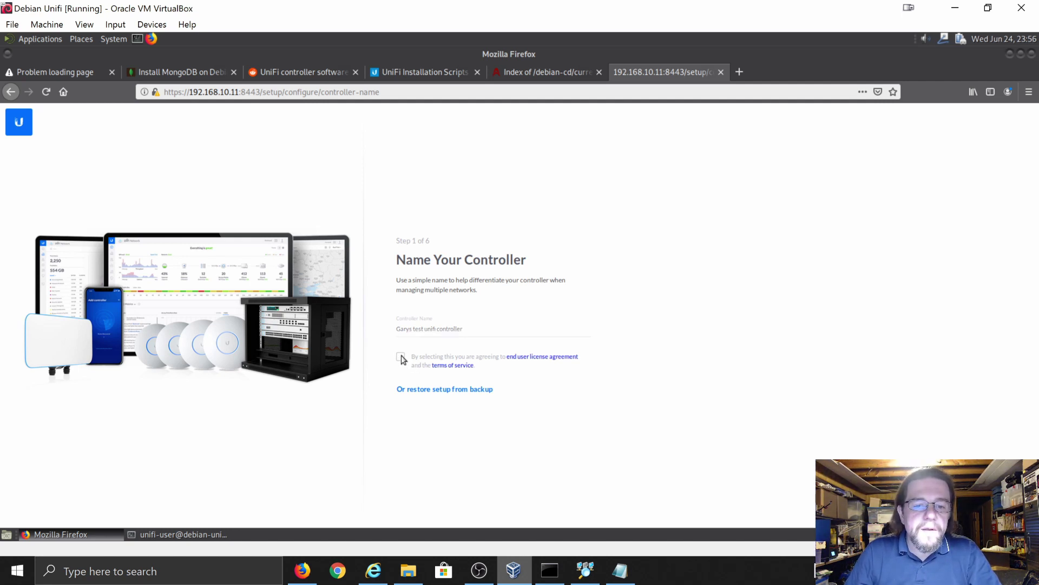
left_click(401, 358)
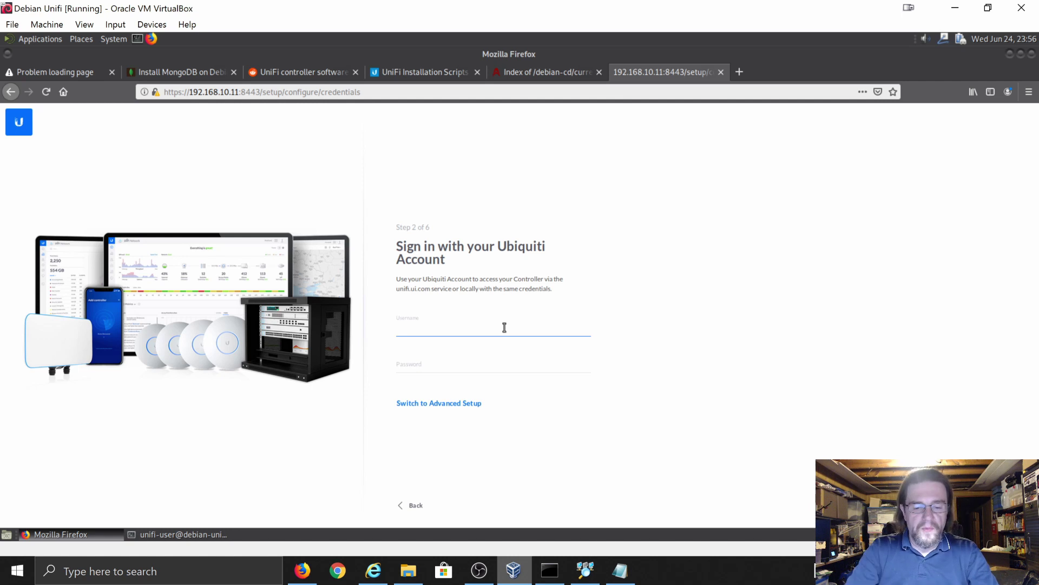
- Enter the Ubiquiti account username and password and submit; the login is rejected
type("unifi-admi")
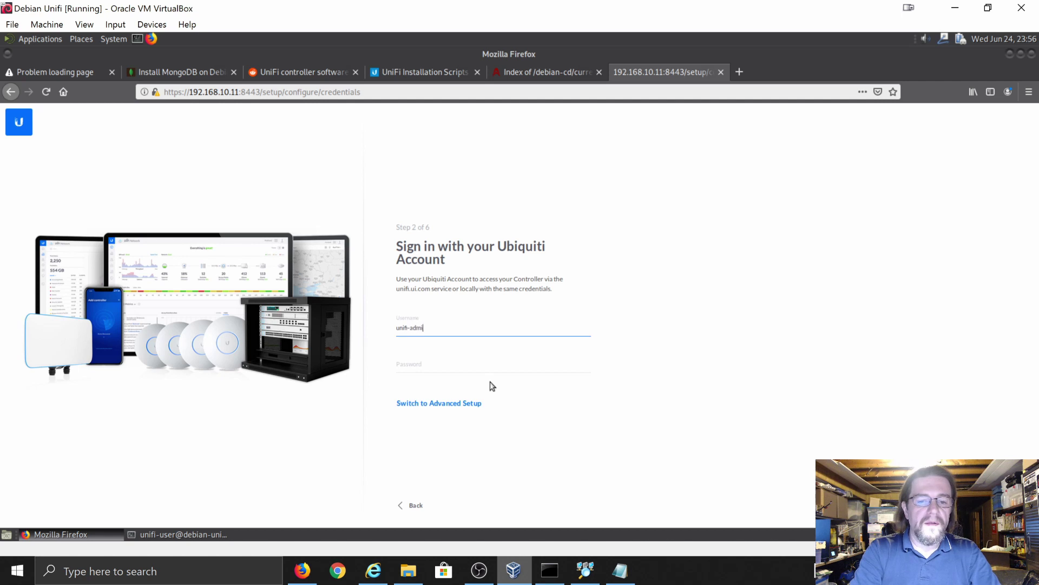
key("BackSpace")
key("BackSpace")
key("BackSpace")
key("BackSpace")
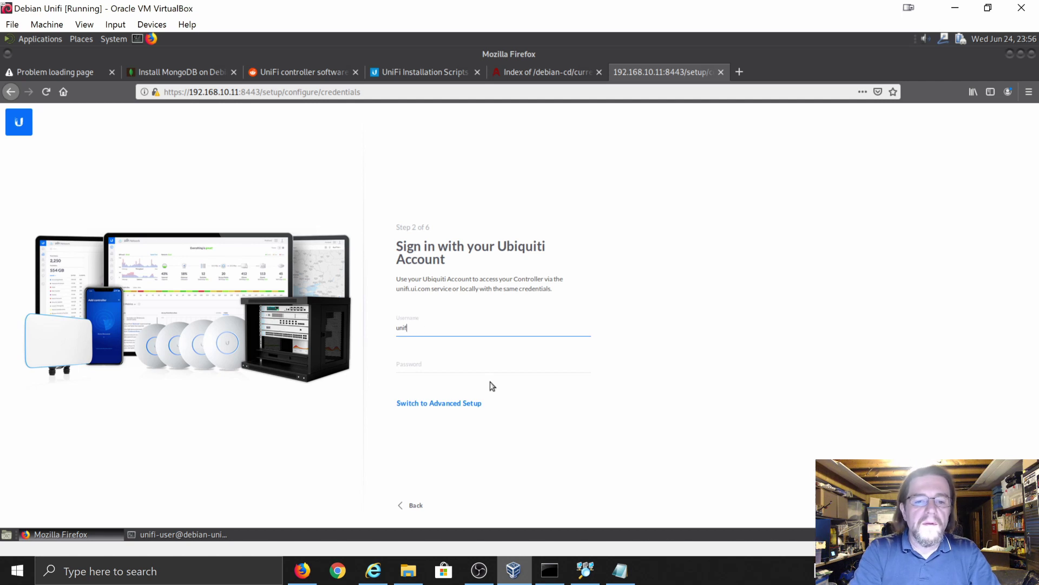
type("i")
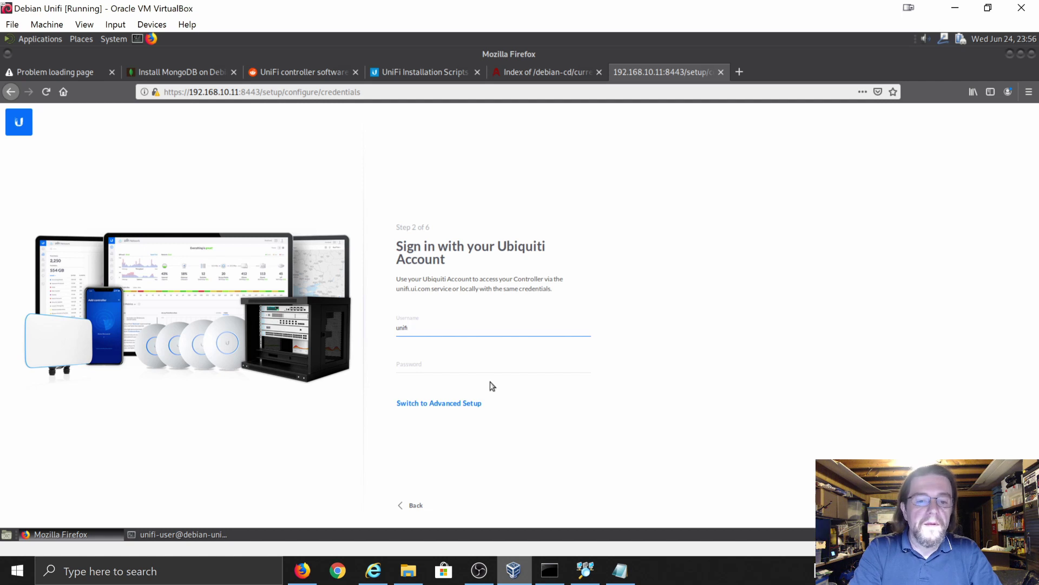
type("-test")
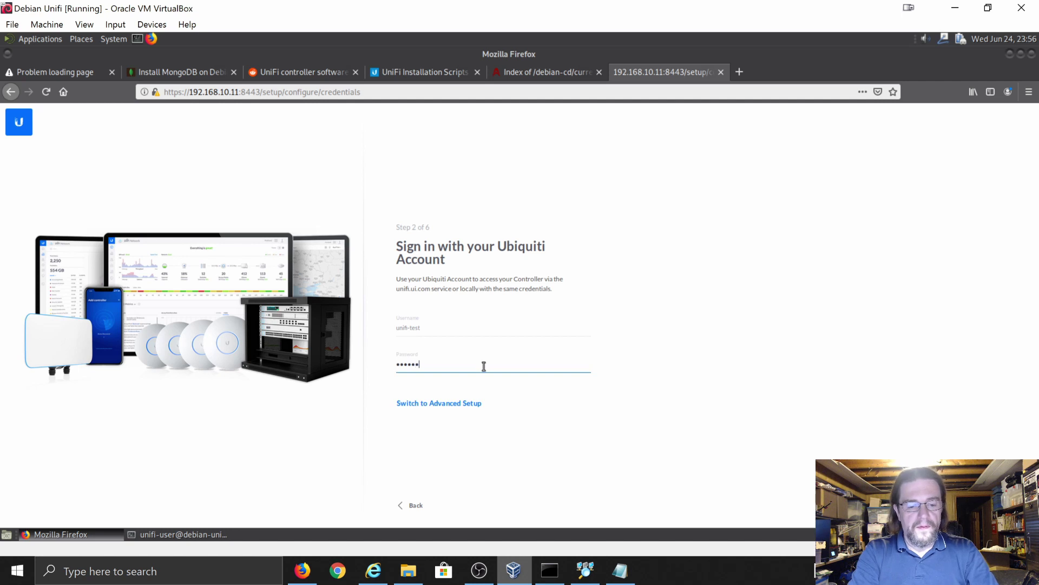
type("•••")
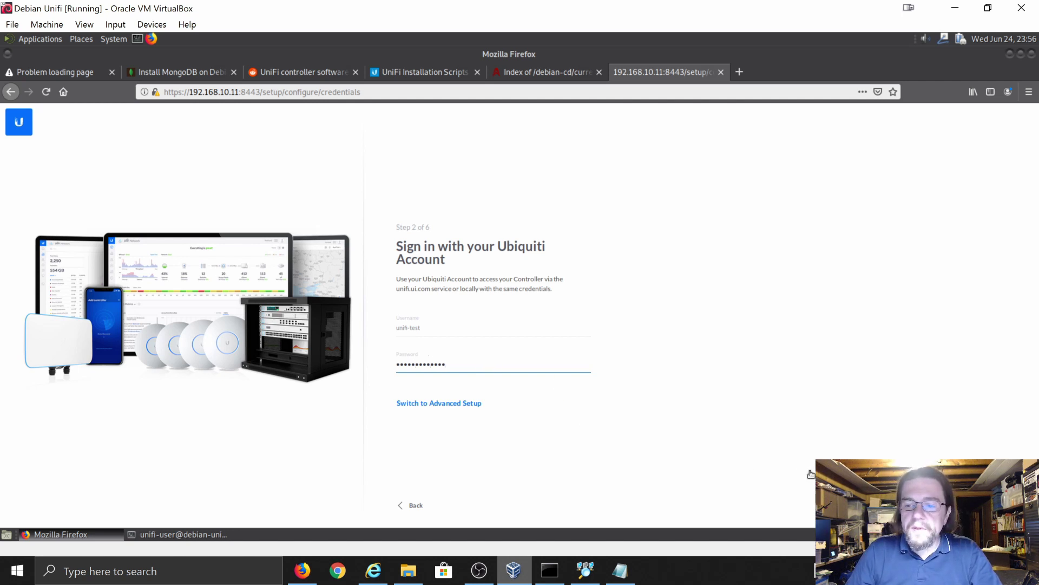
key("Return")
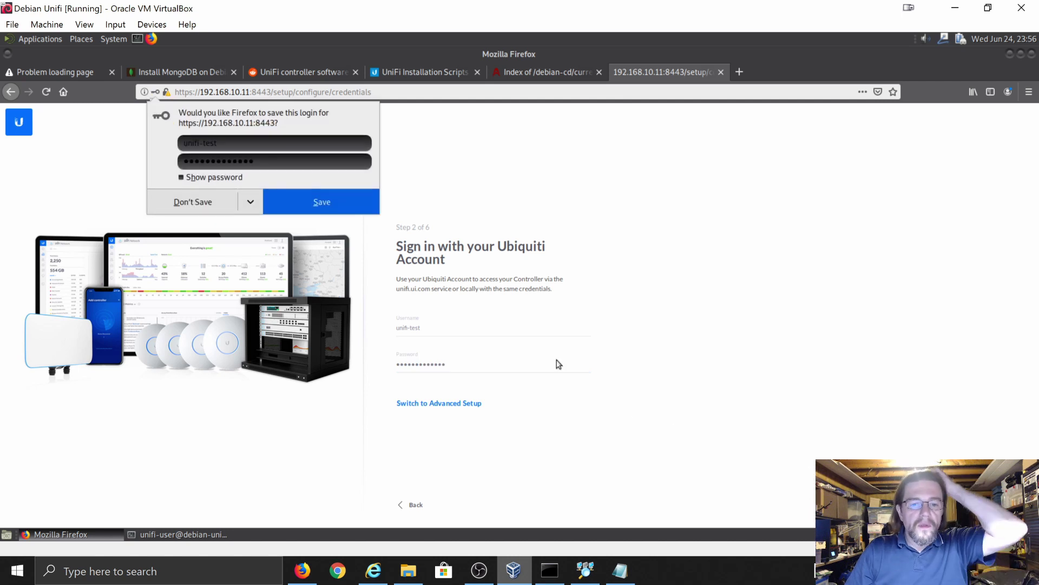
left_click(251, 203)
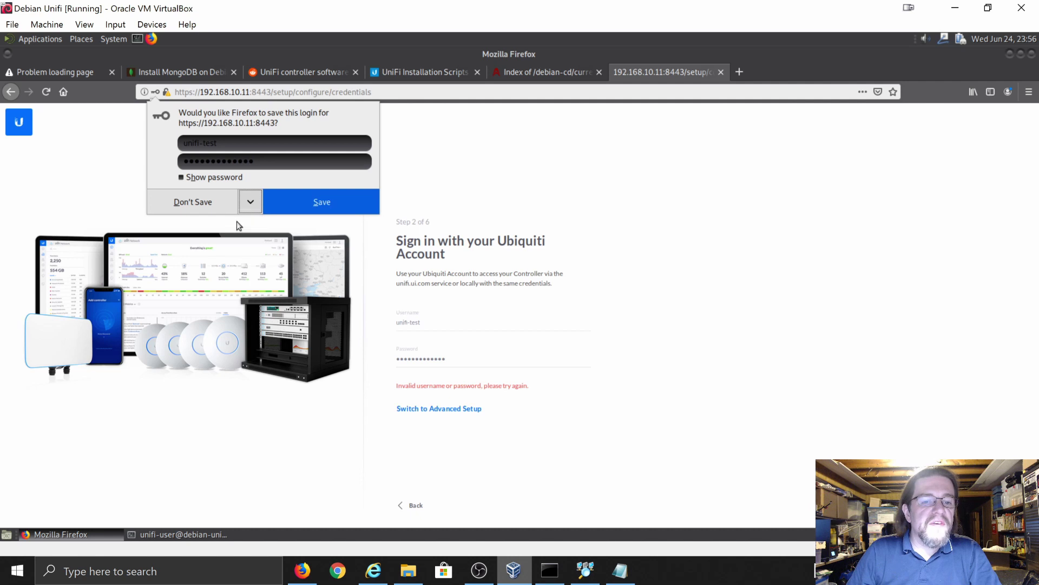
- Choose Never Save for the login, then re-edit the Ubiquiti username and password
left_click(237, 222)
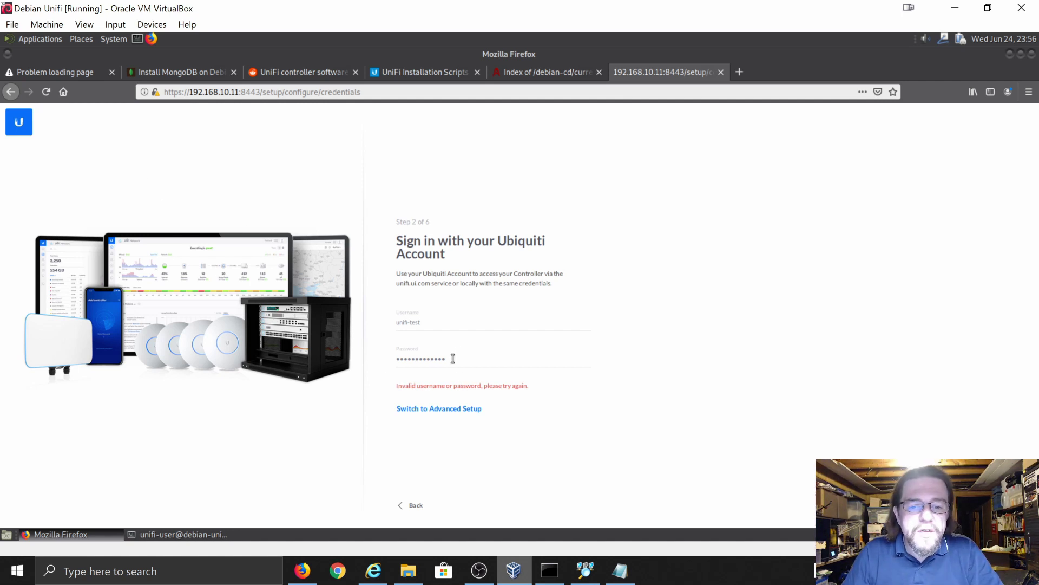
left_click_drag(453, 358, 389, 360)
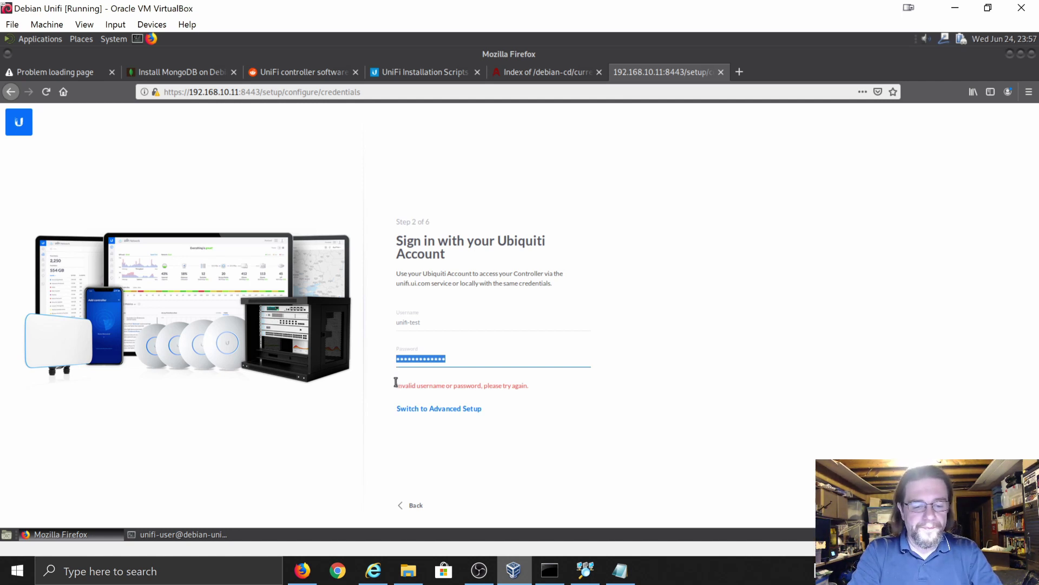
type("pass•")
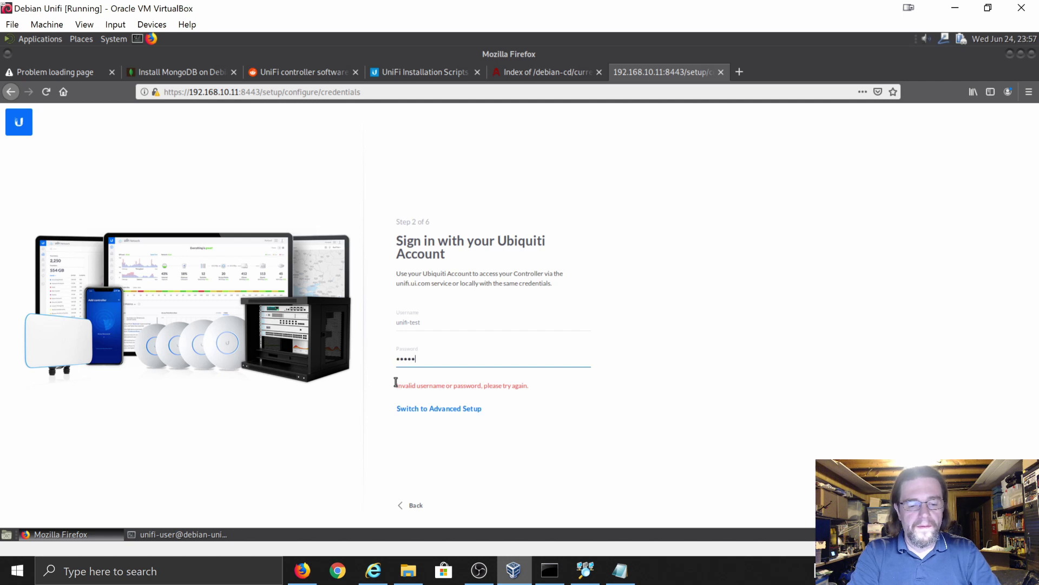
type("•••••")
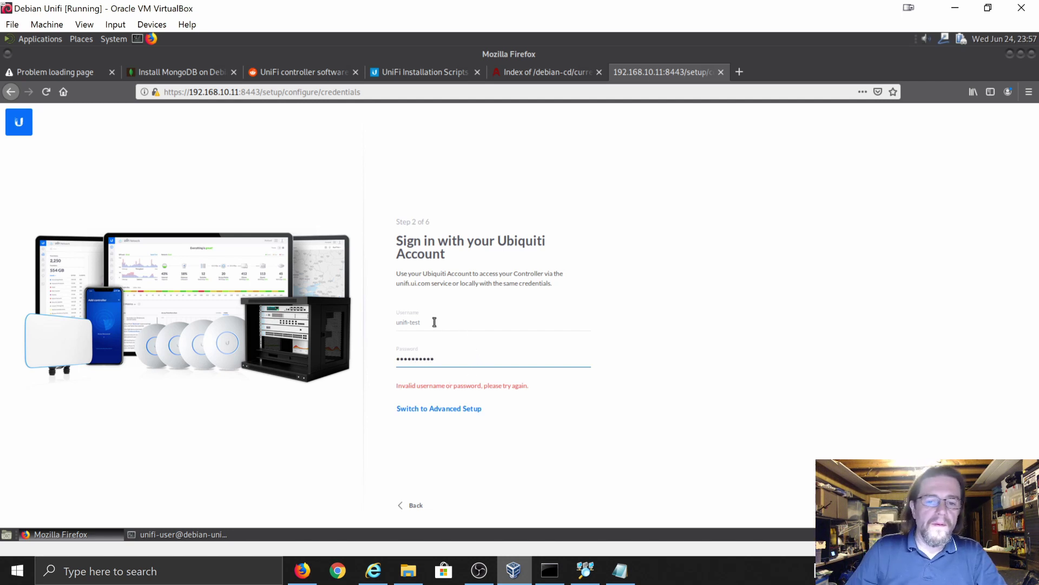
left_click(434, 322)
key("BackSpace")
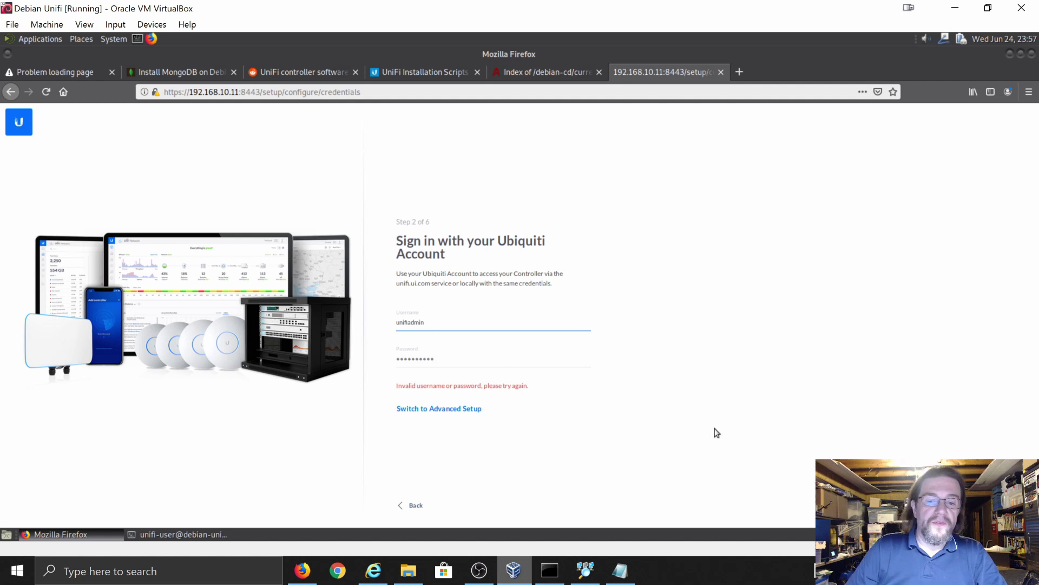
left_click(795, 464)
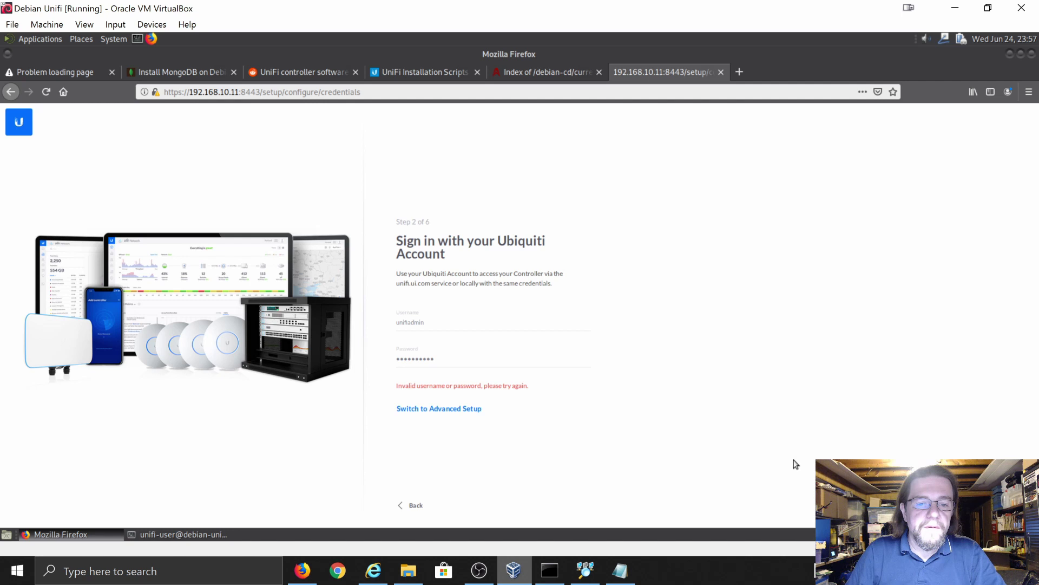
left_click(464, 357)
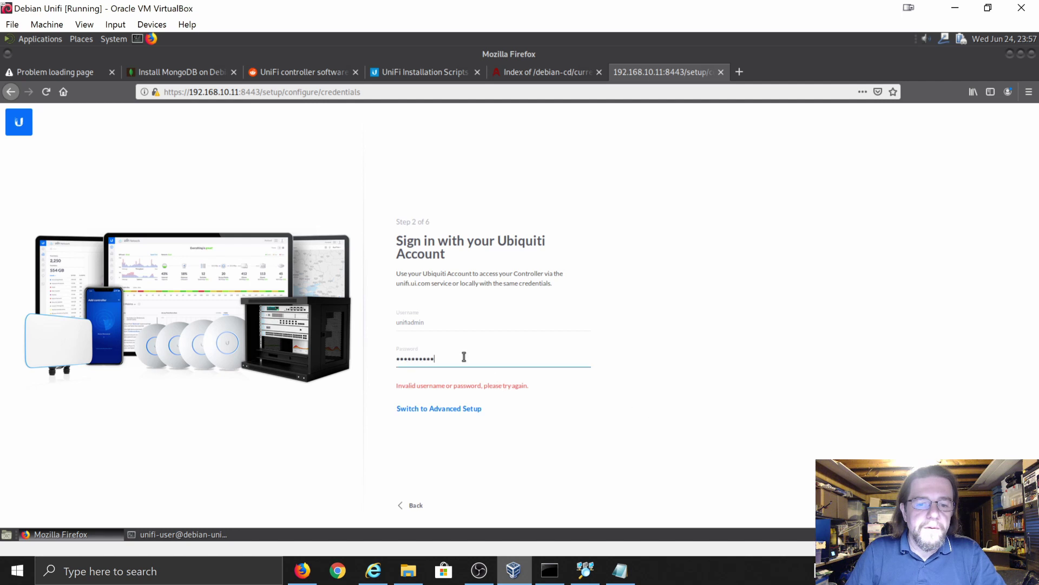
key("BackSpace")
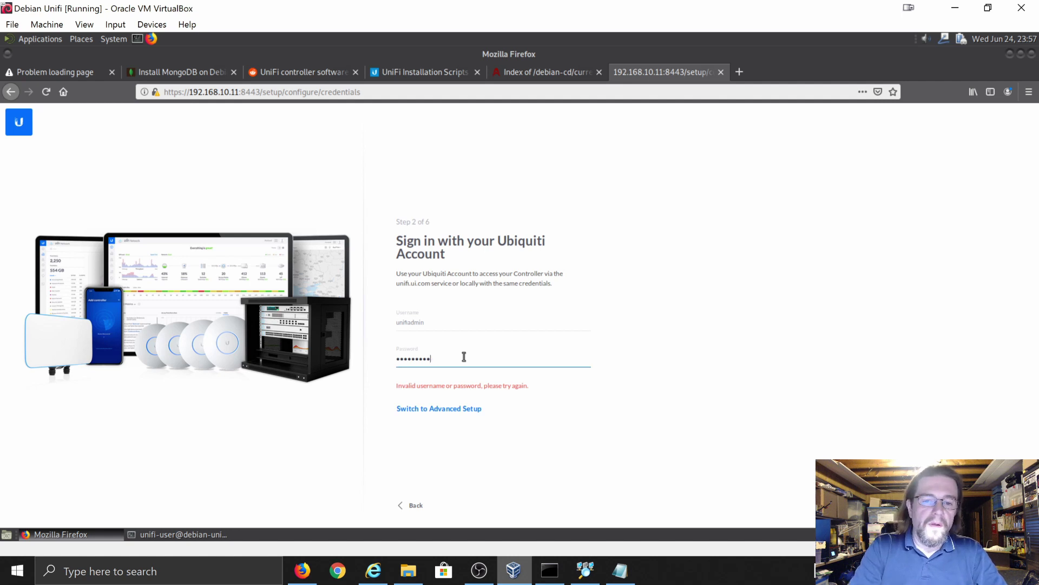
key("BackSpace")
key("BackSpace")
key("BackSpace")
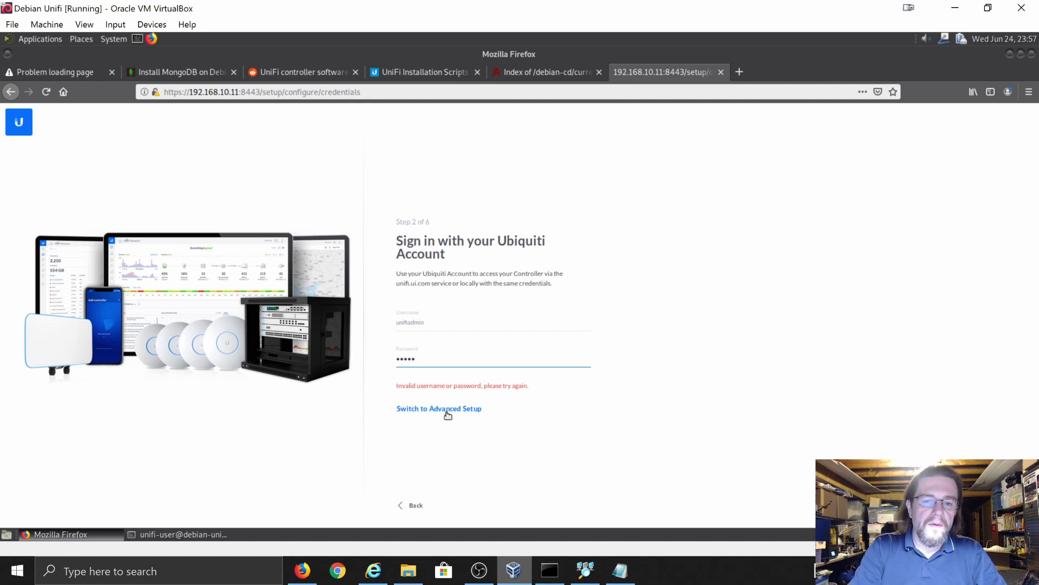
- Switch to Advanced Setup, disable Ubiquiti account local access, and enter admin username 'unifiadm' with a password
left_click(447, 410)
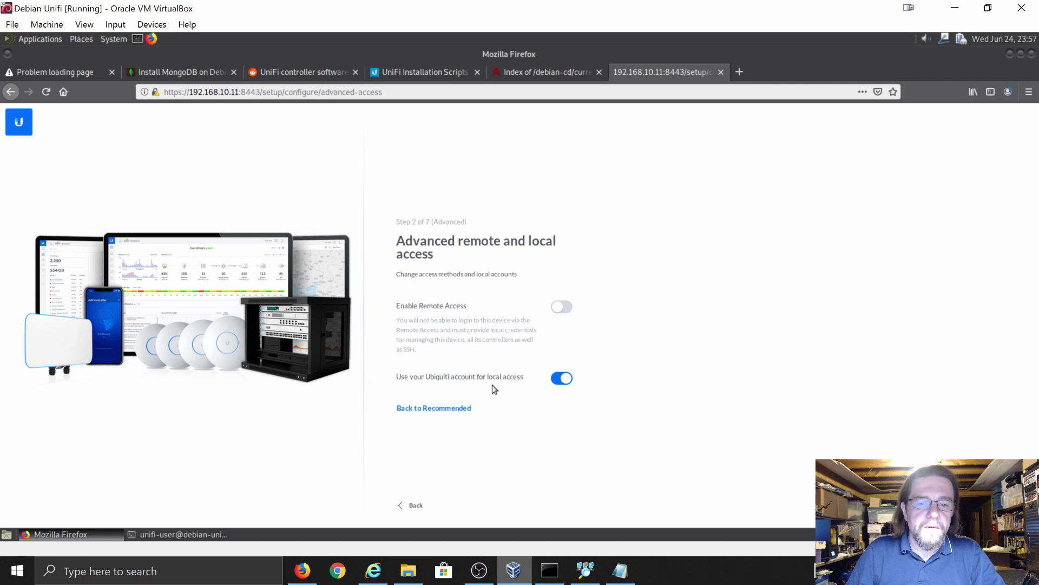
left_click(566, 381)
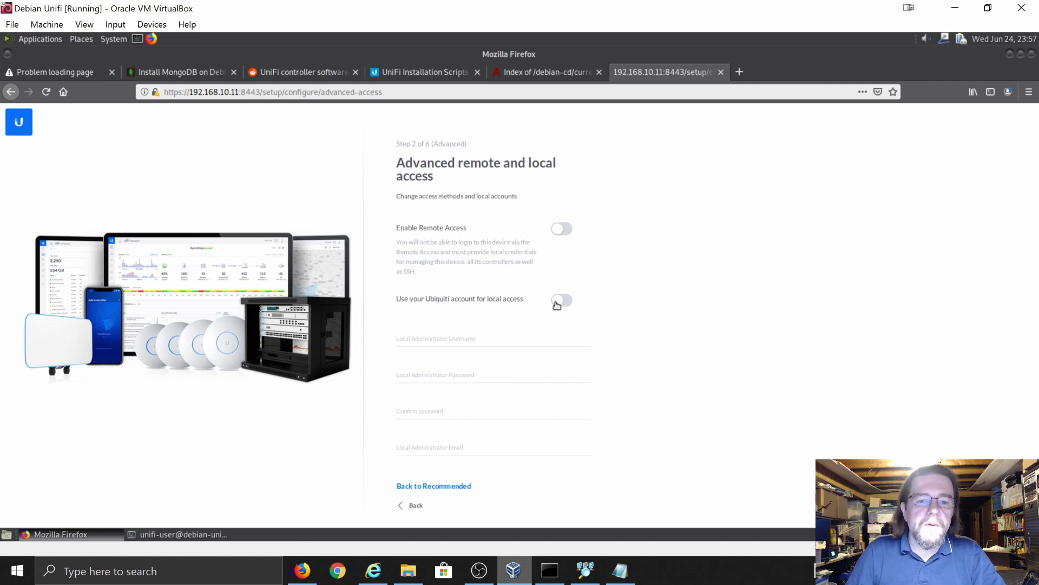
left_click(488, 337)
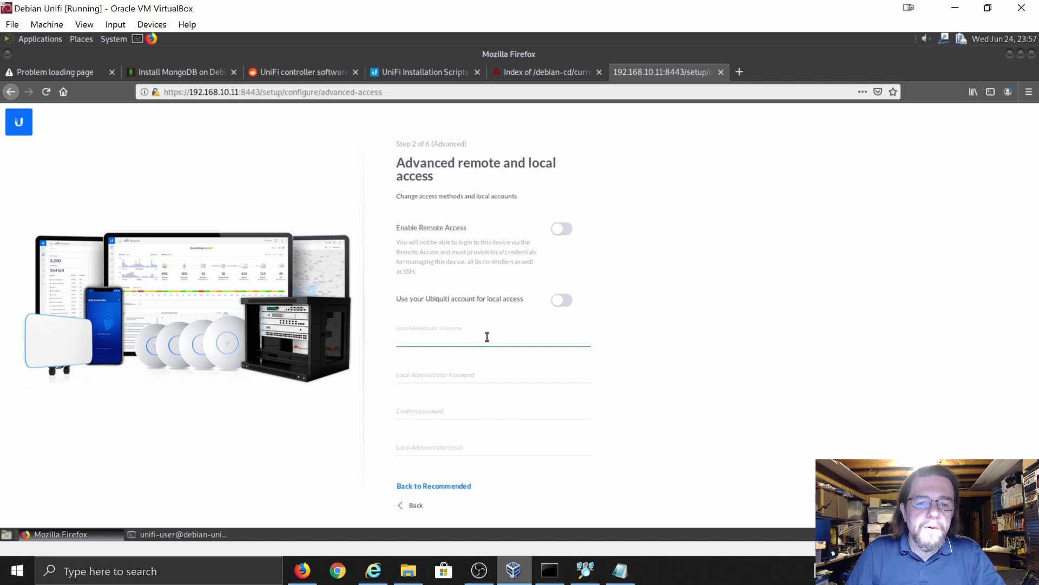
type("u")
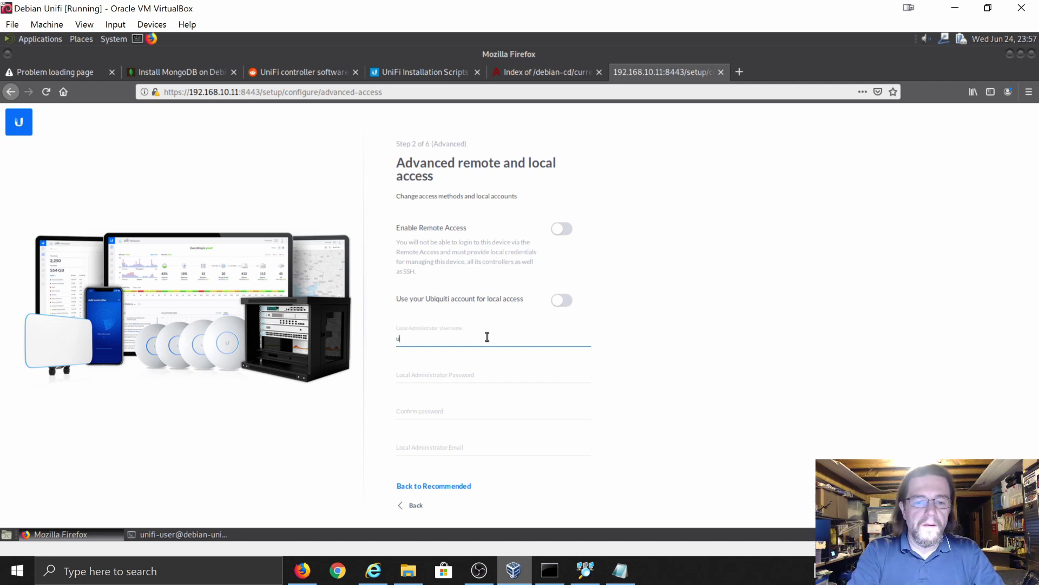
type("nifi")
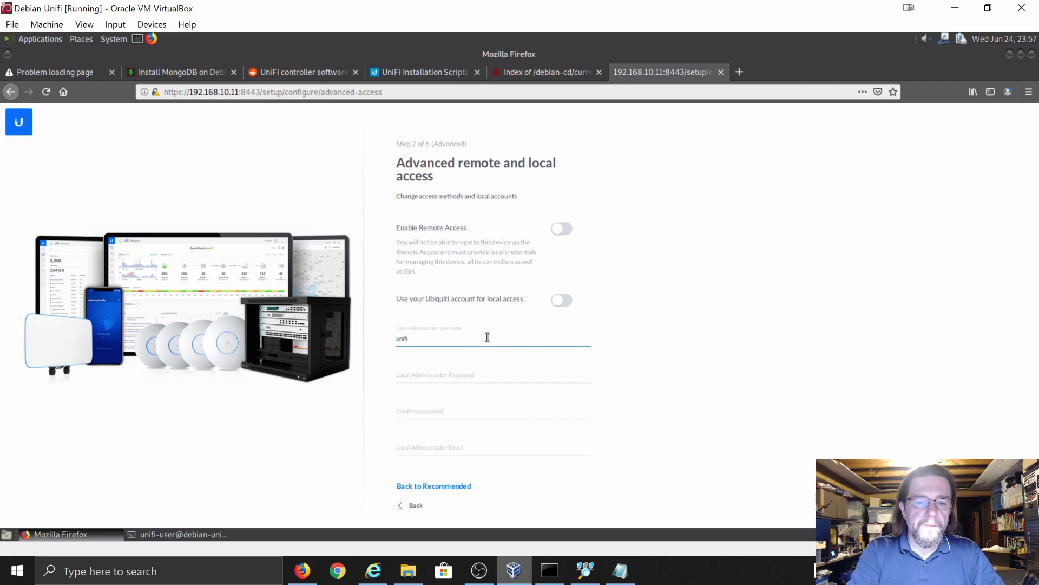
type("admin")
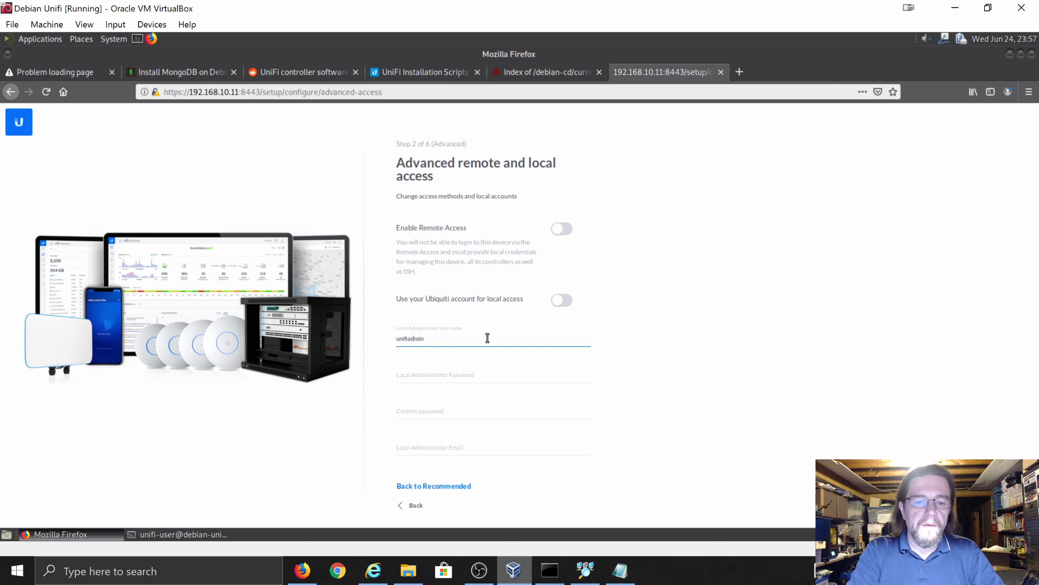
key("Tab")
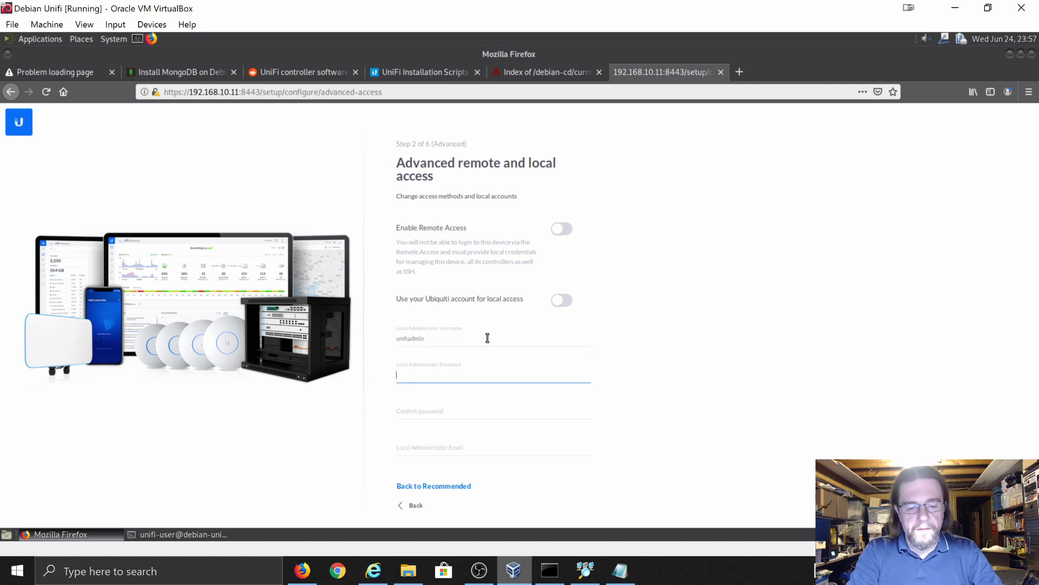
type("•••")
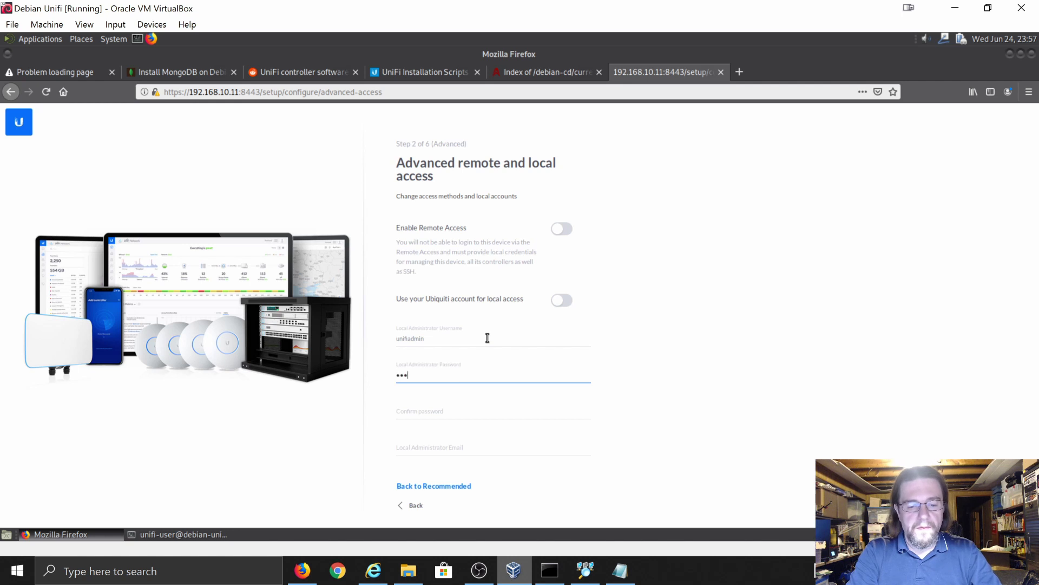
type("•••••••••")
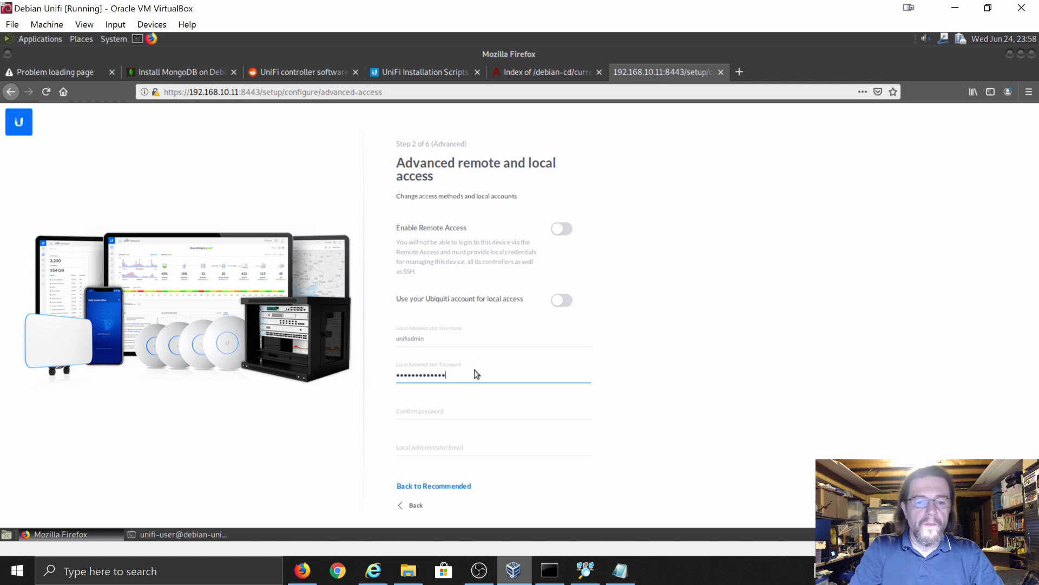
- Confirm the admin password, add a placeholder e-mail, and submit the local access settings
left_click(456, 411)
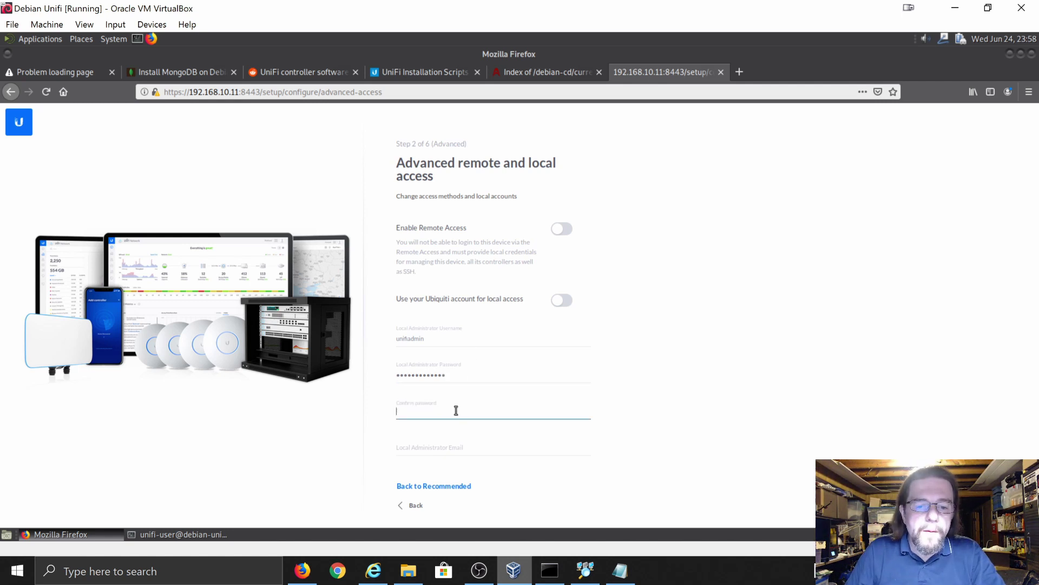
type("•••")
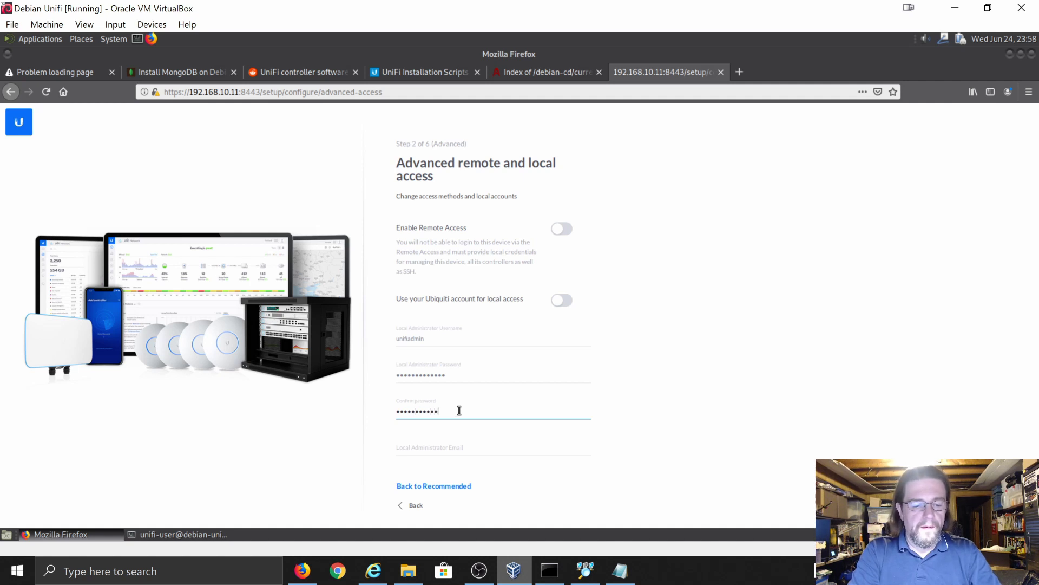
type("•")
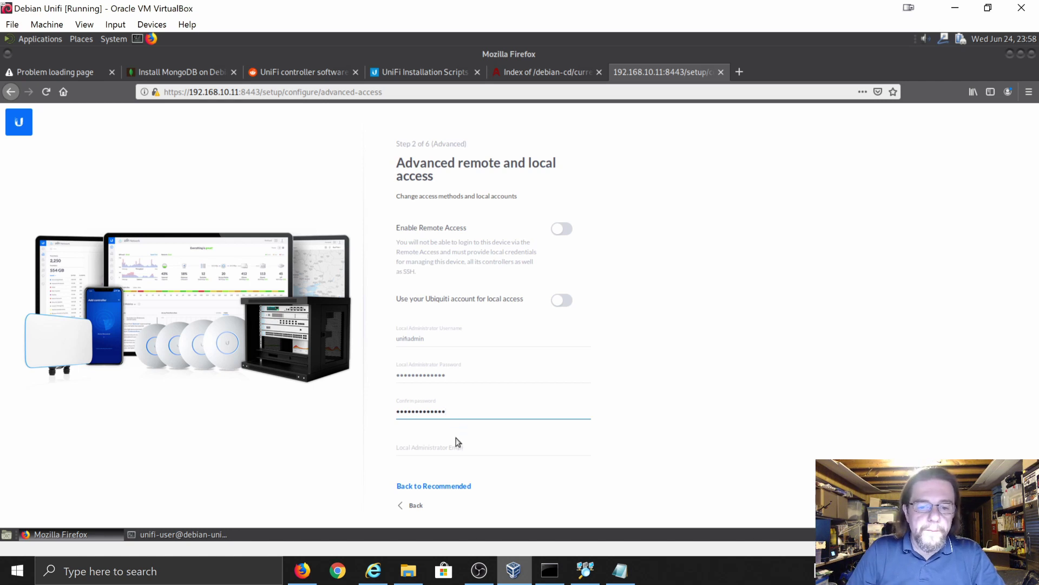
left_click(454, 447)
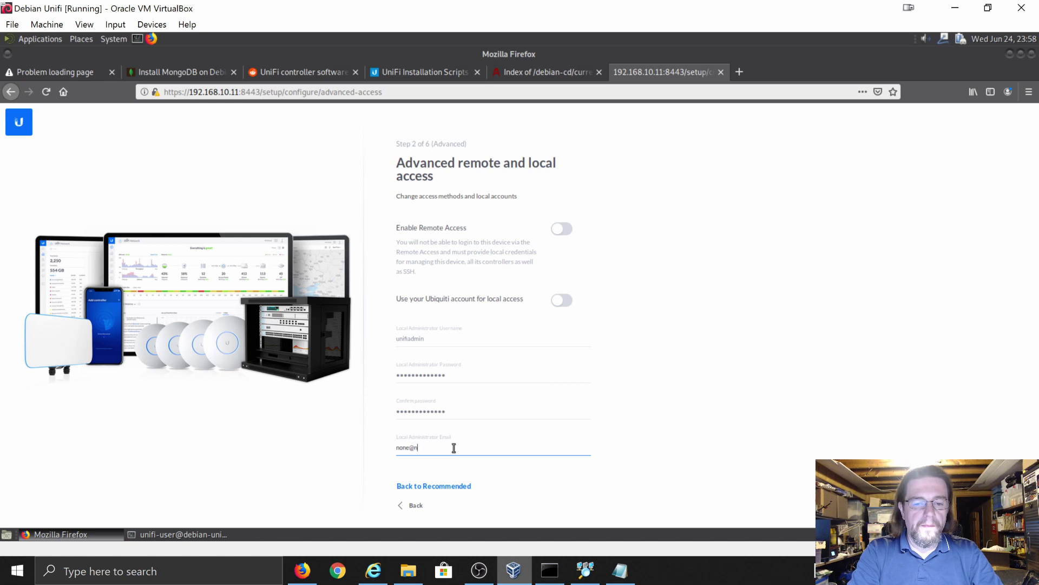
type("none@none.net")
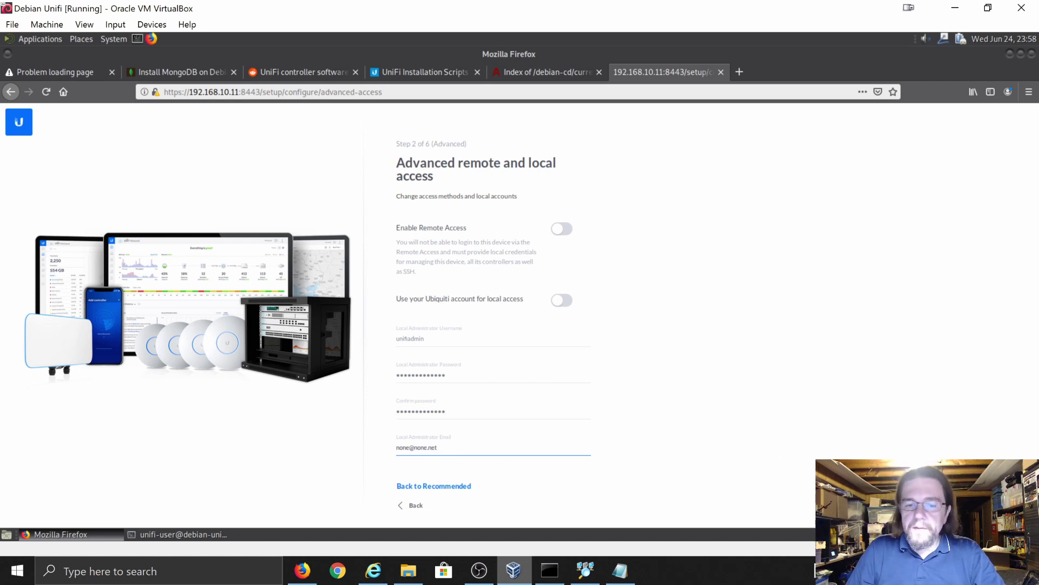
key("Return")
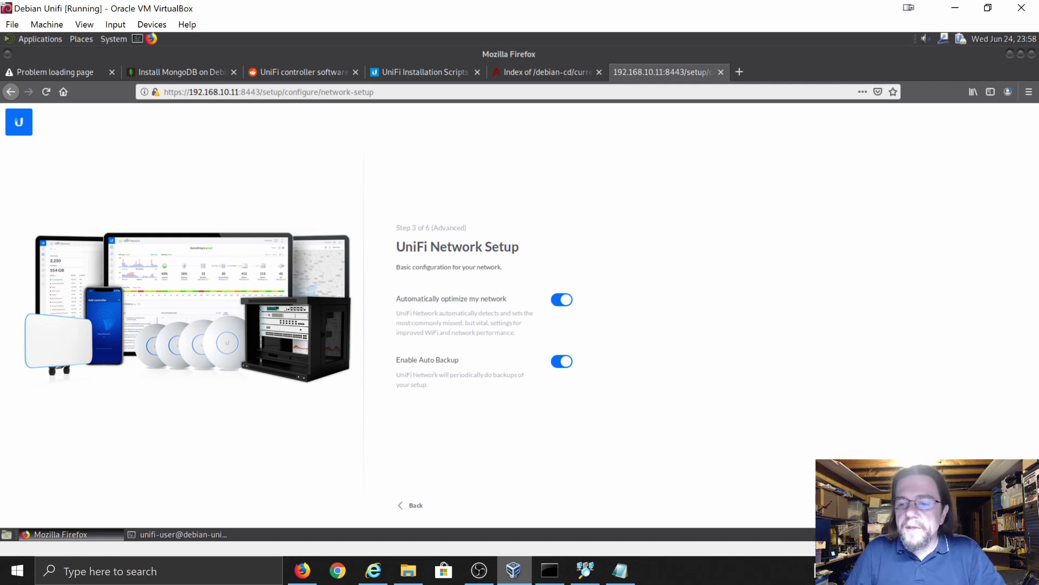
- Accept UniFi Network Setup with automatic optimisation and auto backup on, moving to Devices Setup
key("Return")
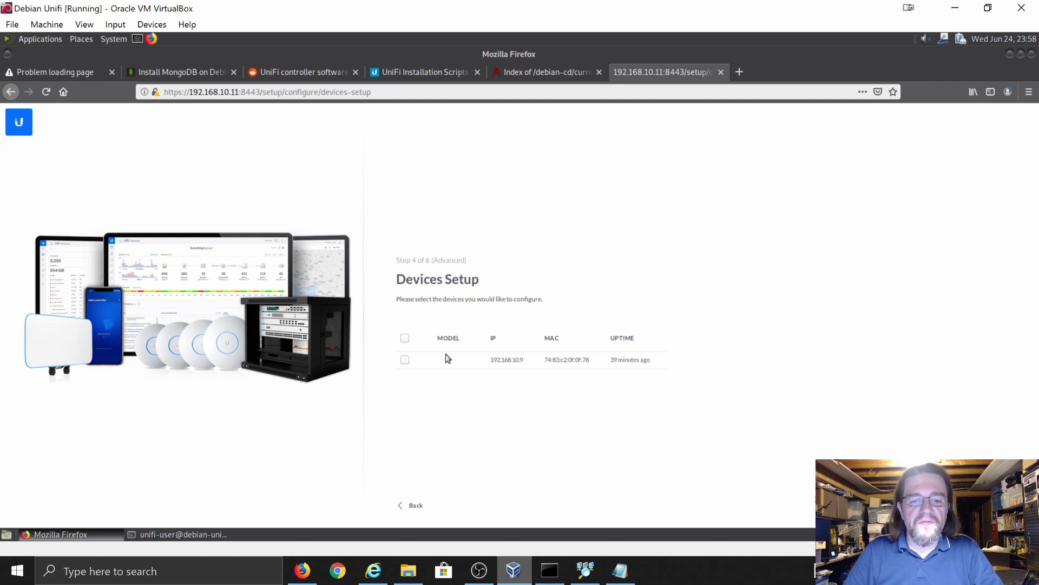
- Leave the 192.168.10.9 device unselected and continue past Devices Setup without configuring WiFi
left_click(406, 360)
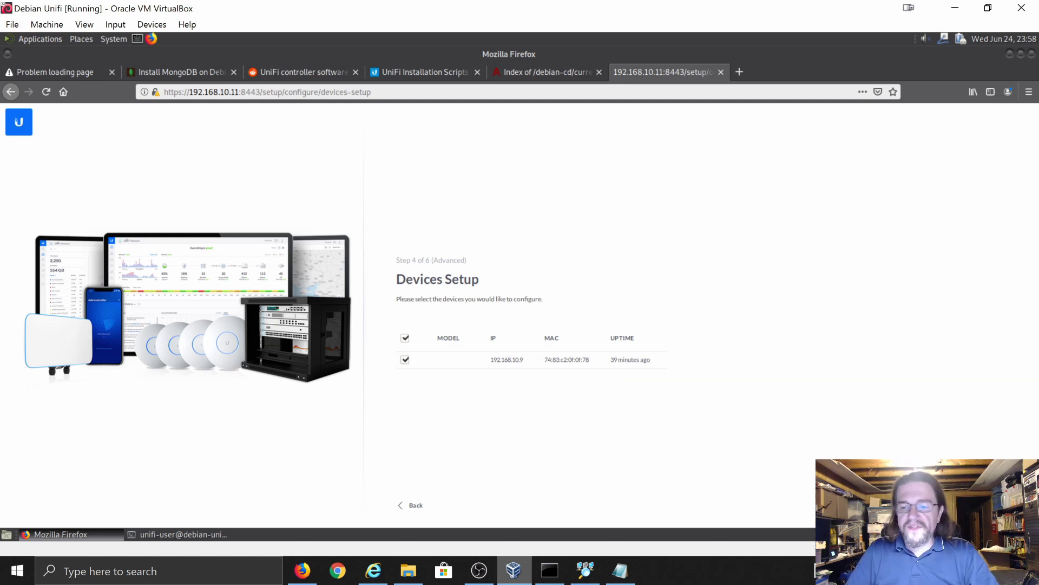
left_click(992, 505)
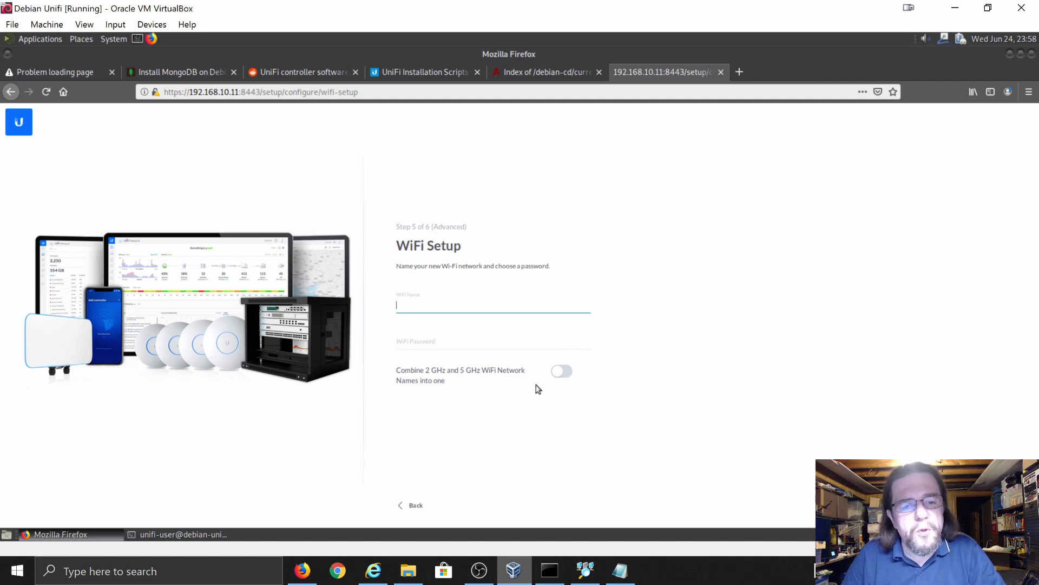
left_click(415, 505)
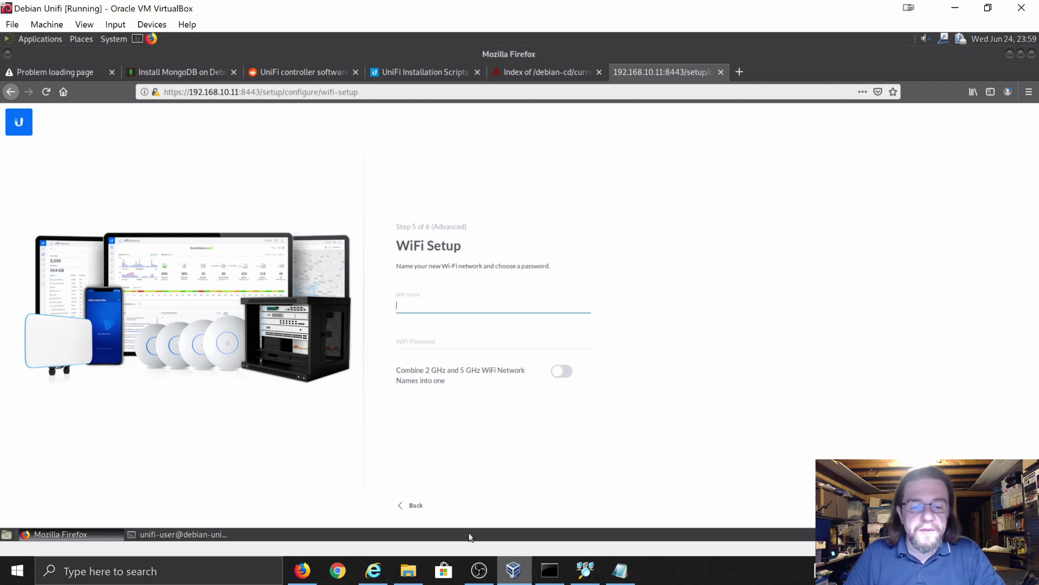
left_click(413, 509)
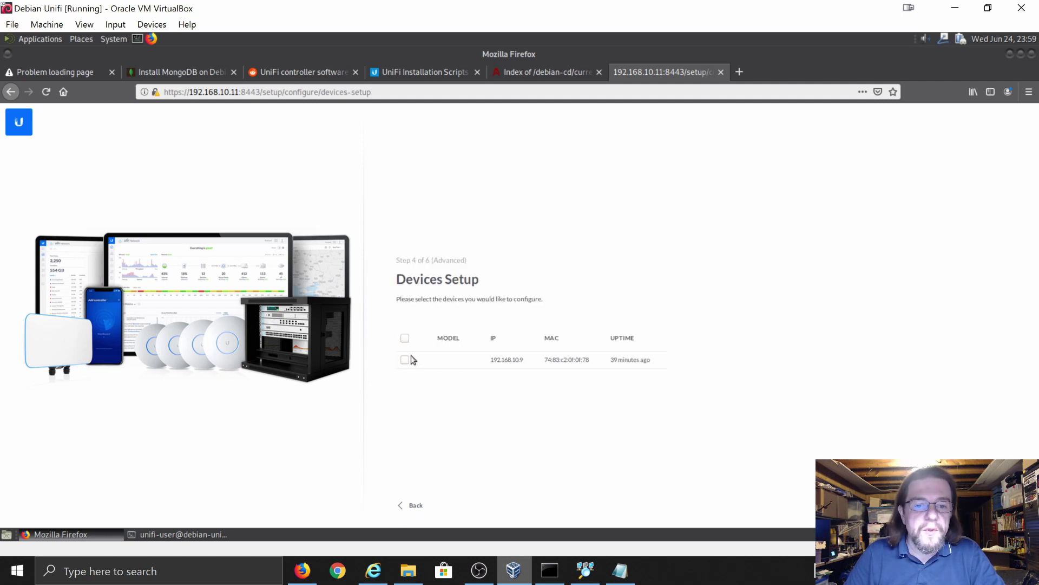
left_click(405, 360)
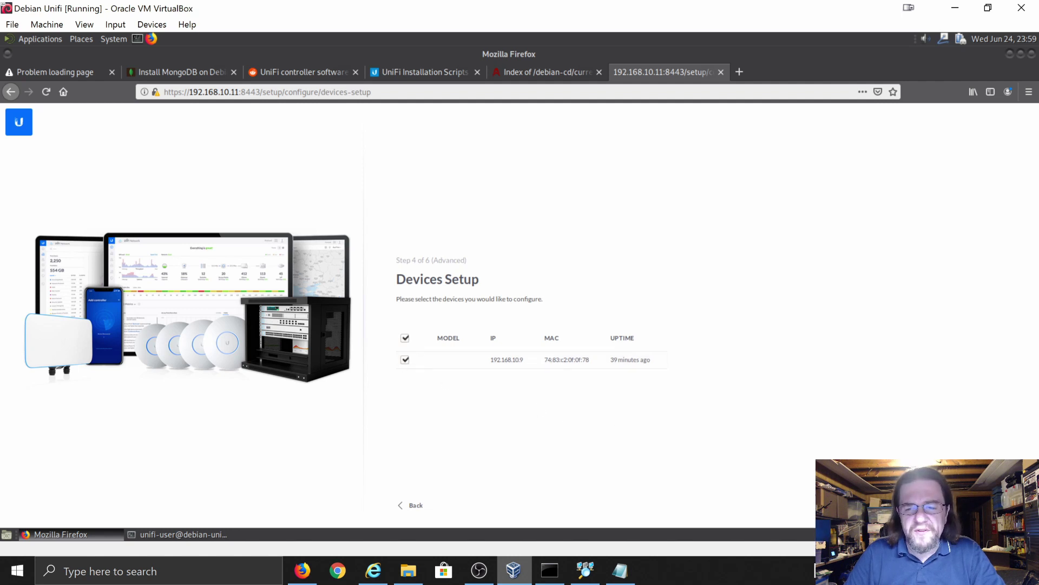
left_click(803, 485)
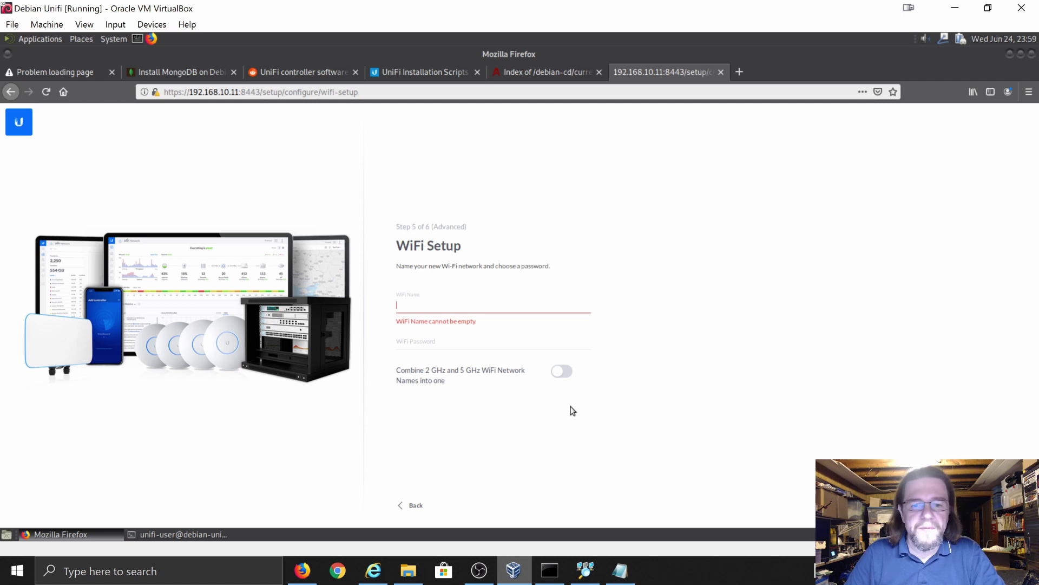
left_click(415, 507)
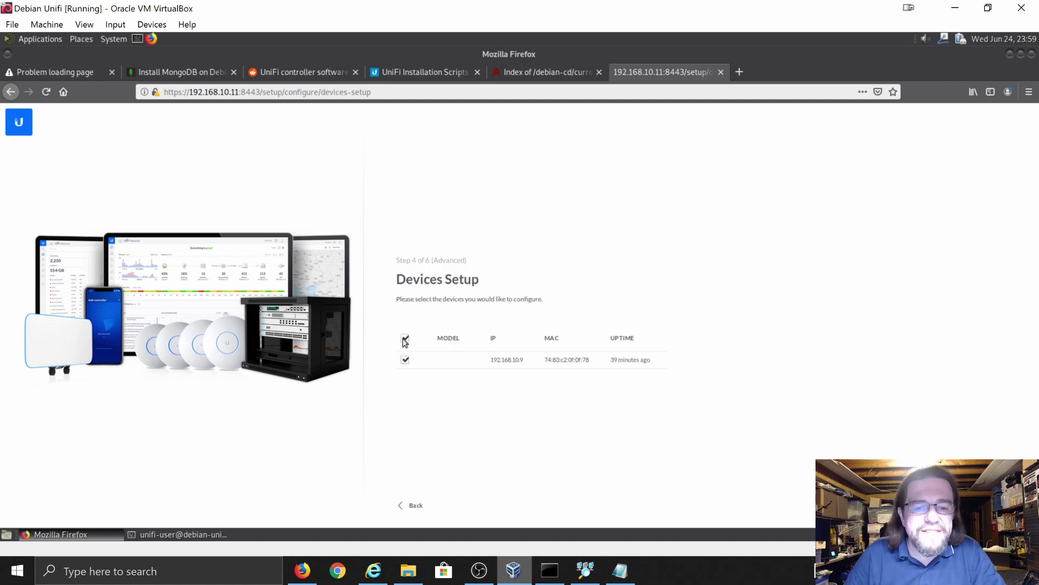
left_click(406, 339)
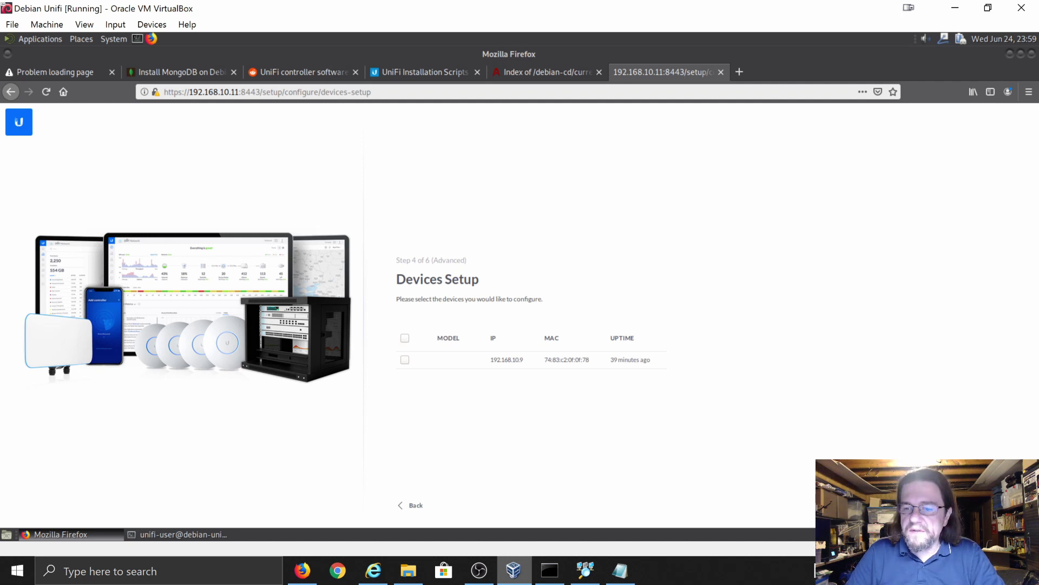
left_click(756, 498)
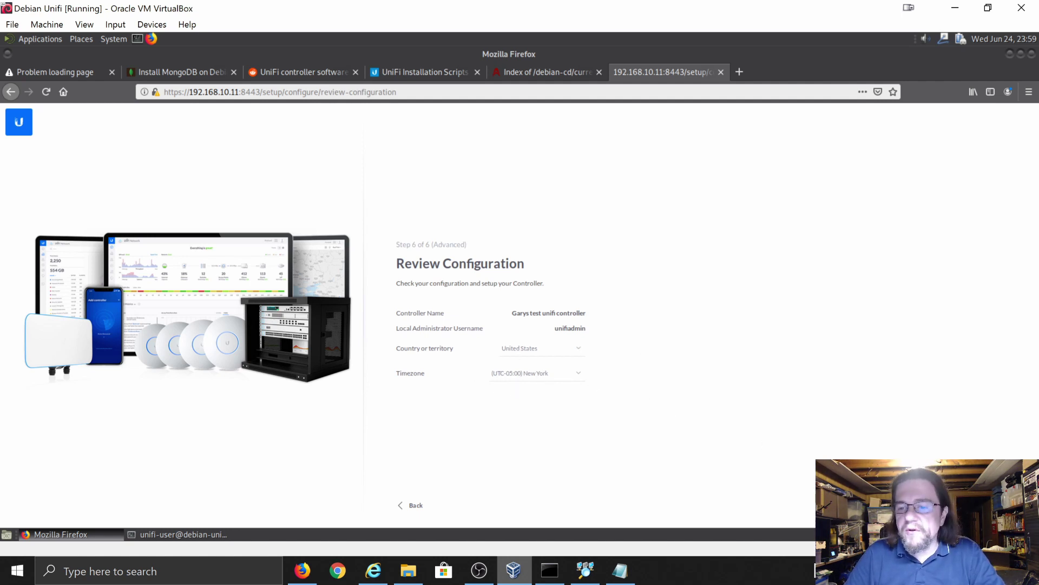
- Finish the UniFi controller setup and close the stale 'Problem loading page' tab
left_click(855, 505)
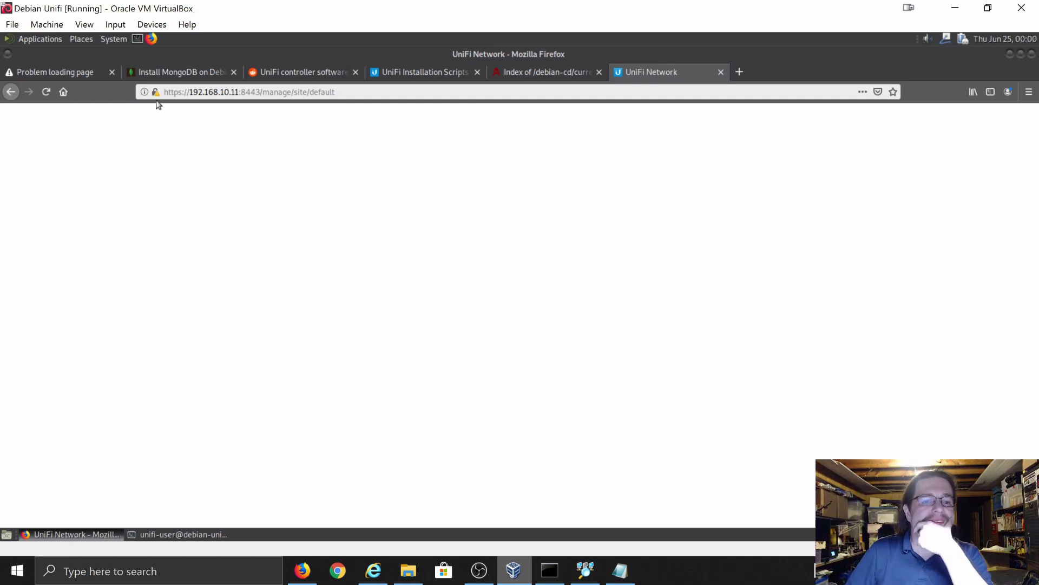
left_click(113, 72)
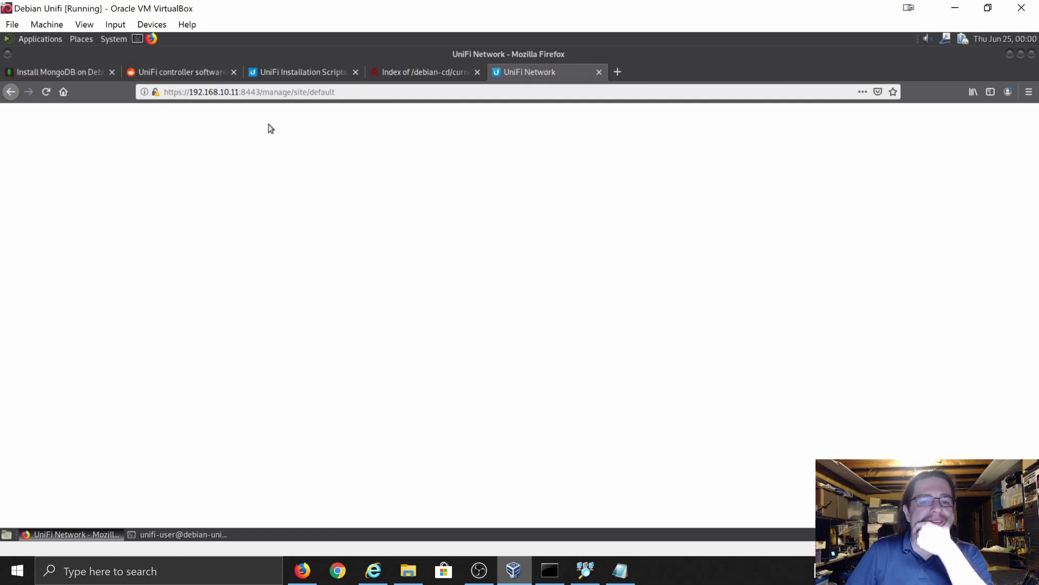
left_click(628, 567)
- Save the Notepad note as 'unifi controller script for debian 10.txt'
left_click(561, 46)
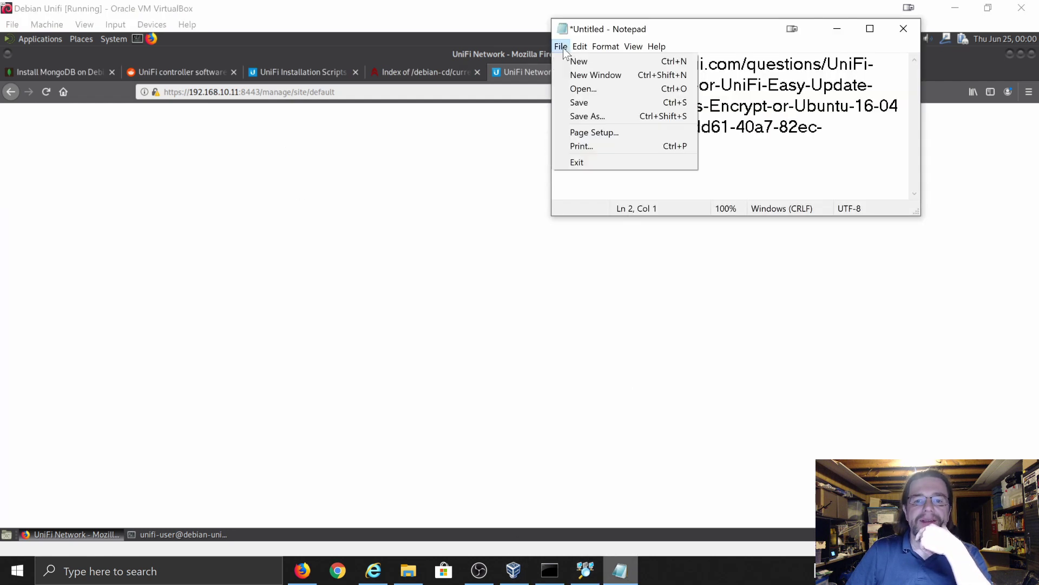
left_click(586, 116)
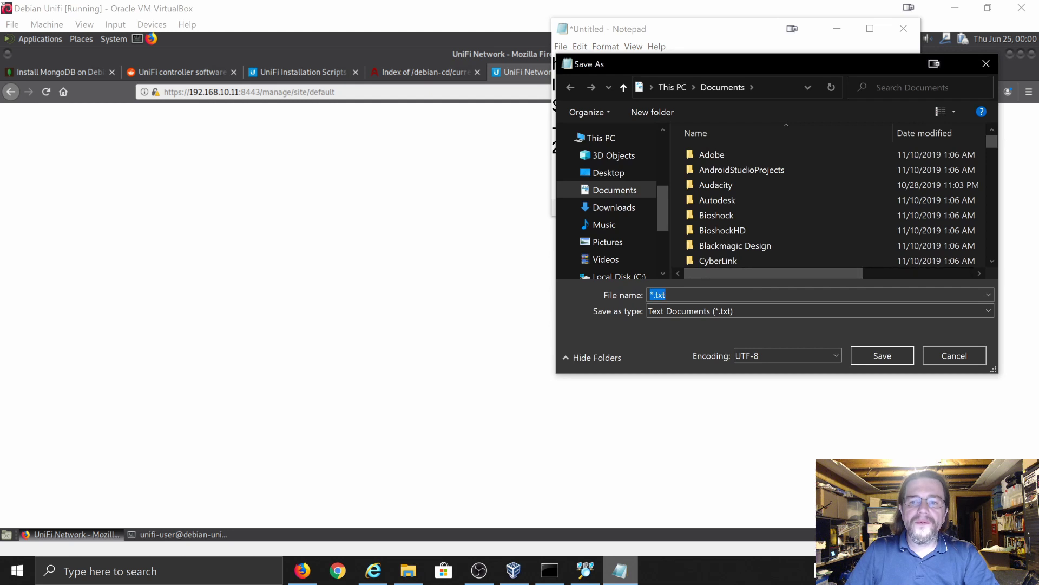
type("unifi")
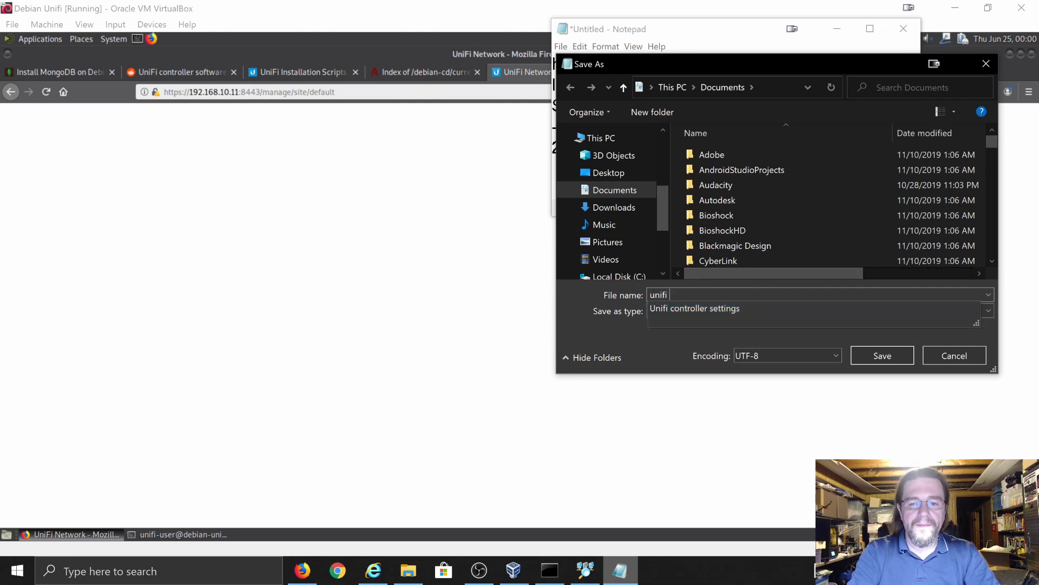
type(" coltrollee")
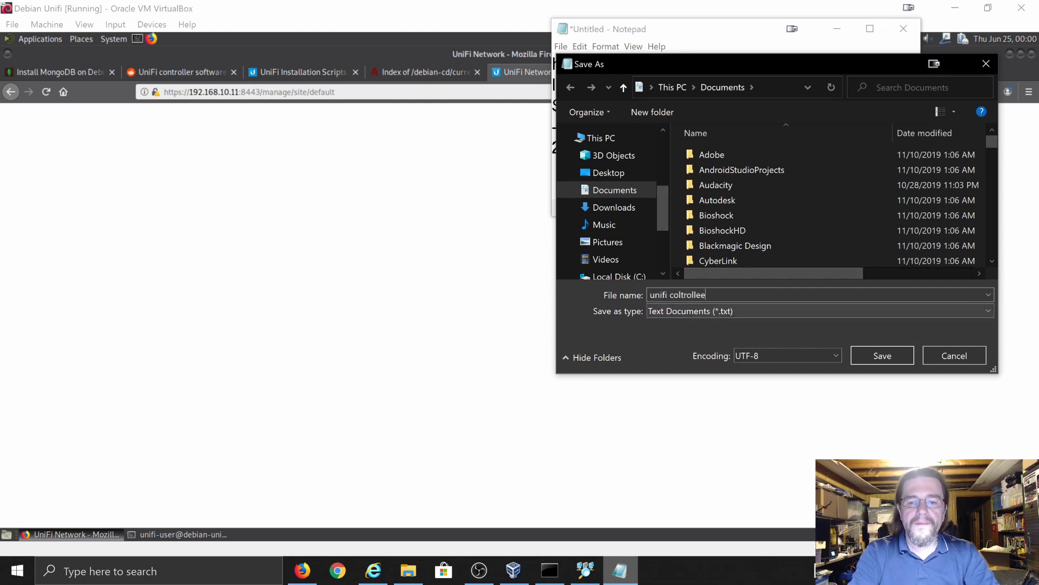
key("BackSpace")
key("BackSpace")
key("BackSpace")
key("BackSpace")
key("BackSpace")
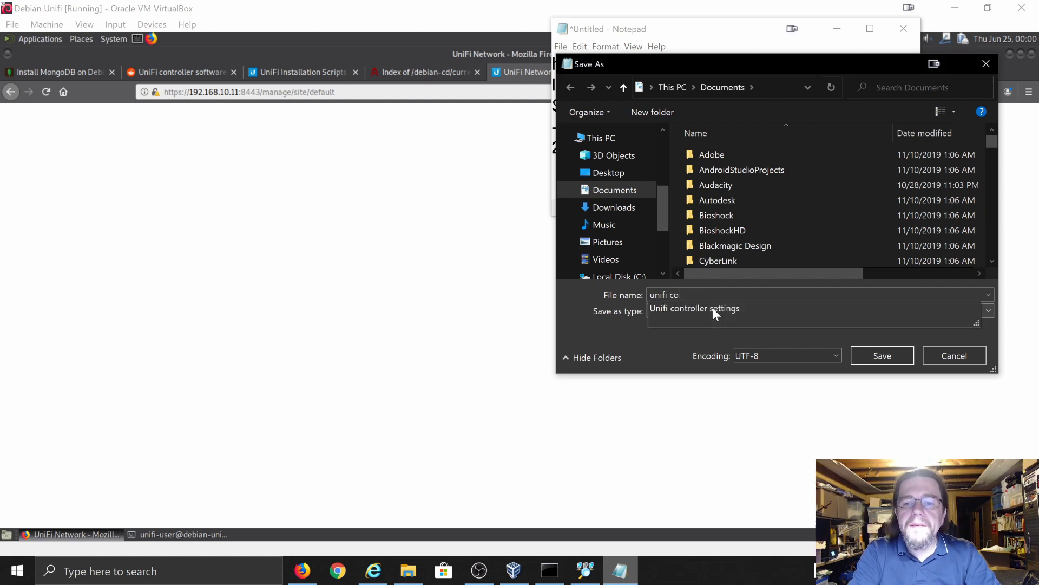
type("ont")
key("BackSpace")
key("BackSpace")
key("BackSpace")
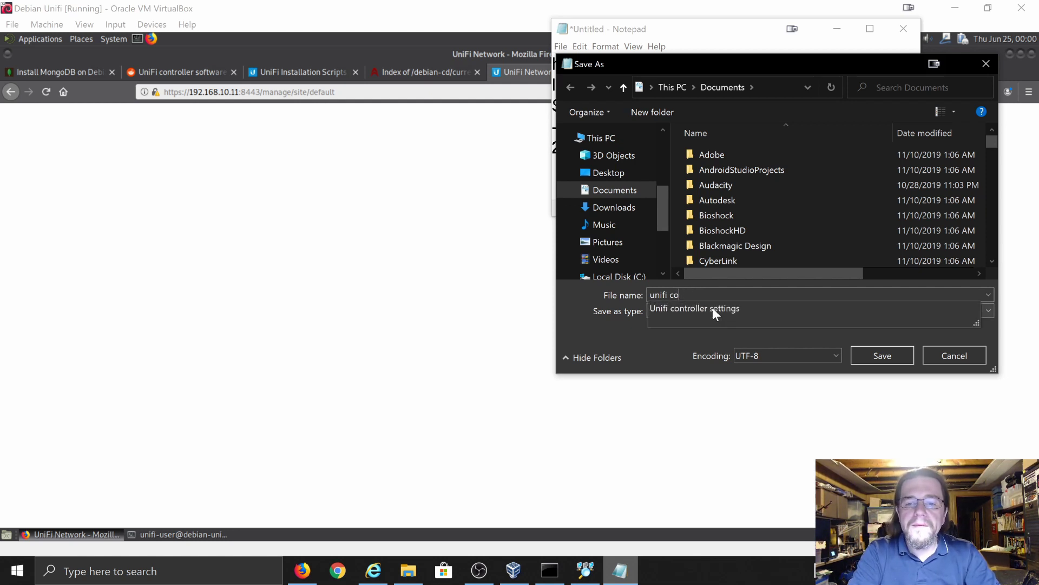
type("ntroller")
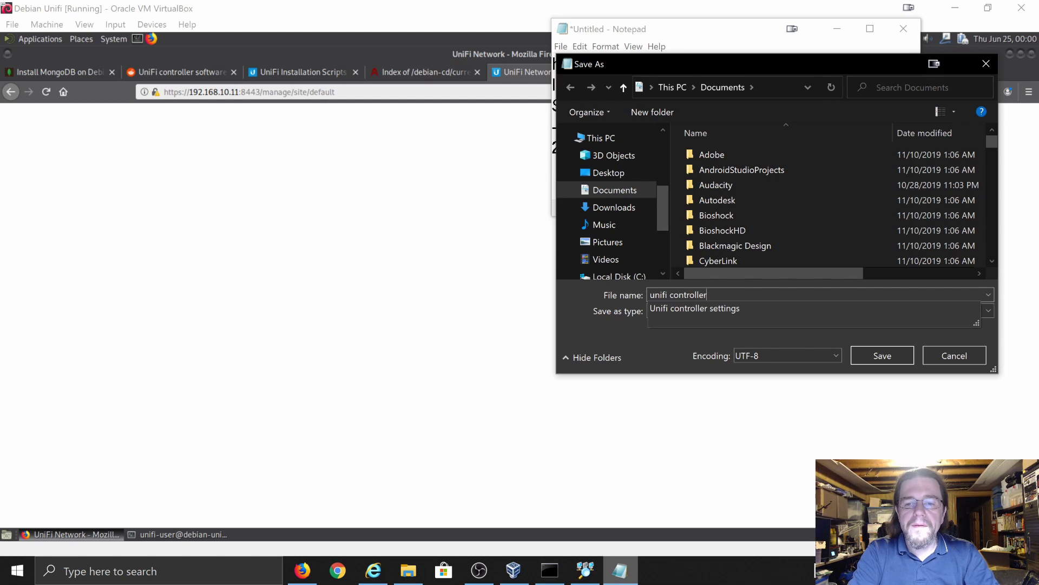
type(" sci")
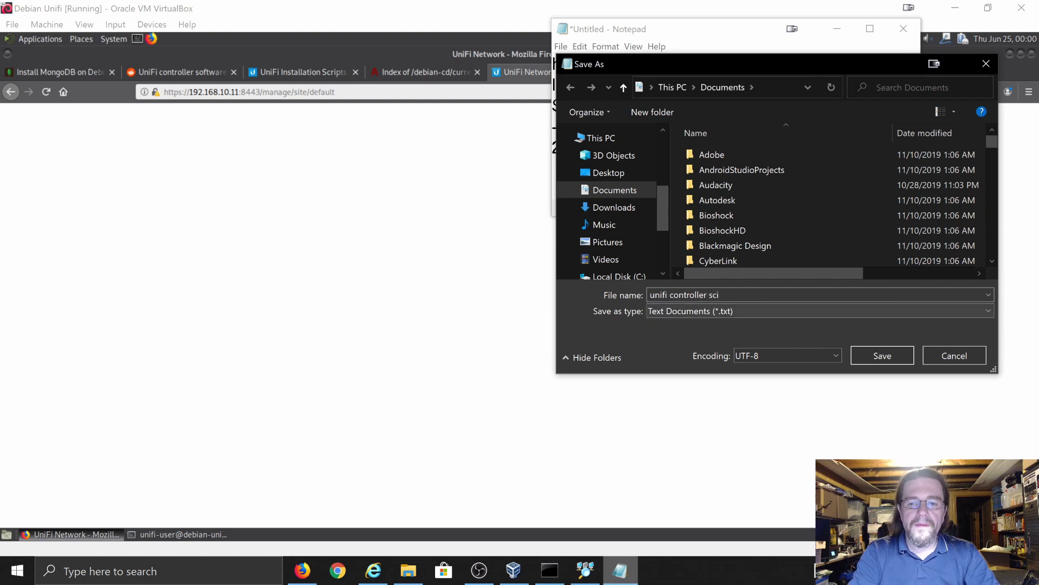
key("BackSpace")
type("ript")
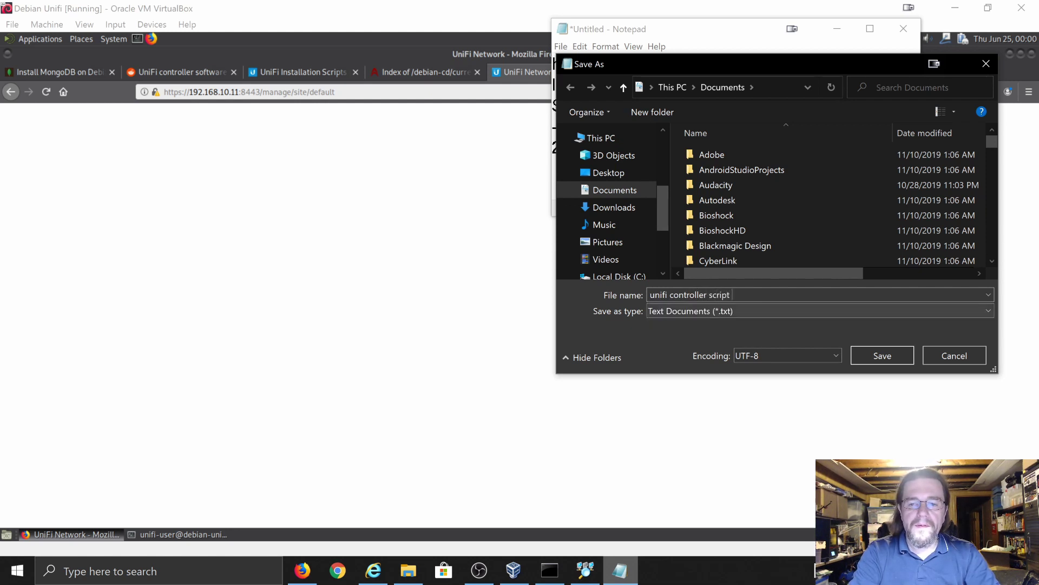
type(" for debian 10.")
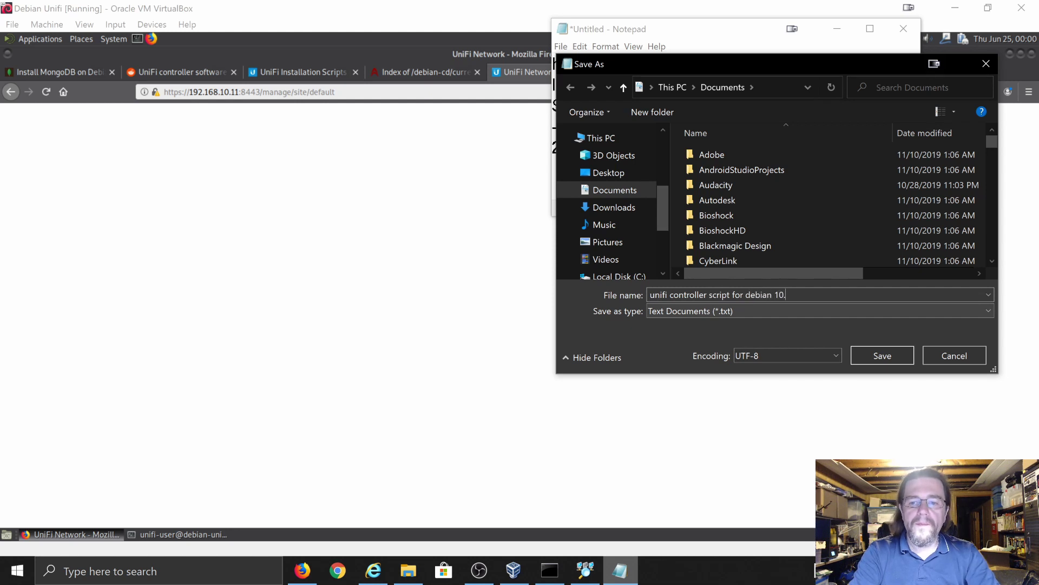
type("txt")
key("Return")
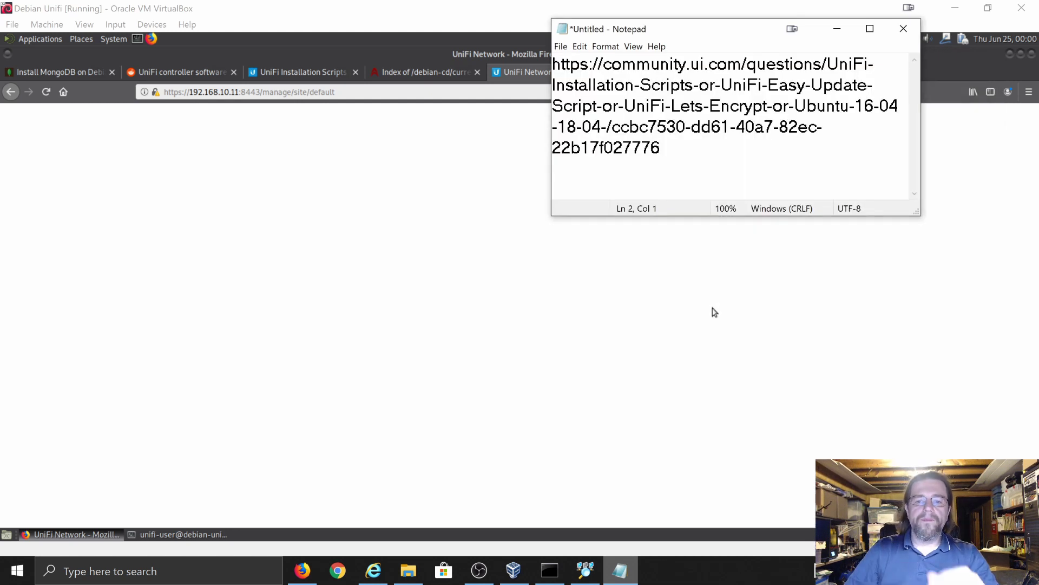
- Reload the blank UniFi Network page in Firefox after checking the Installation Scripts tab
left_click(466, 16)
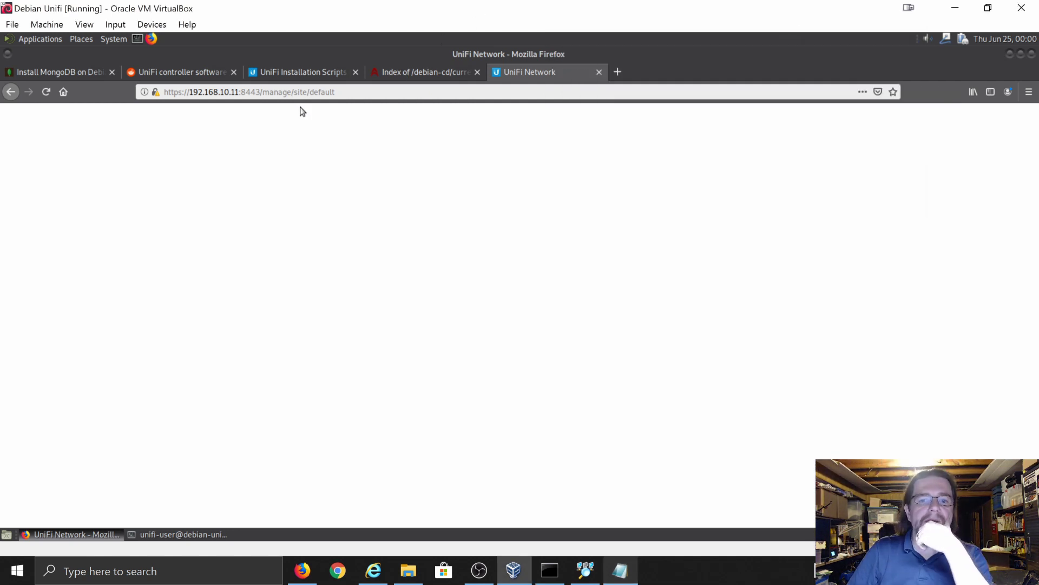
left_click(44, 93)
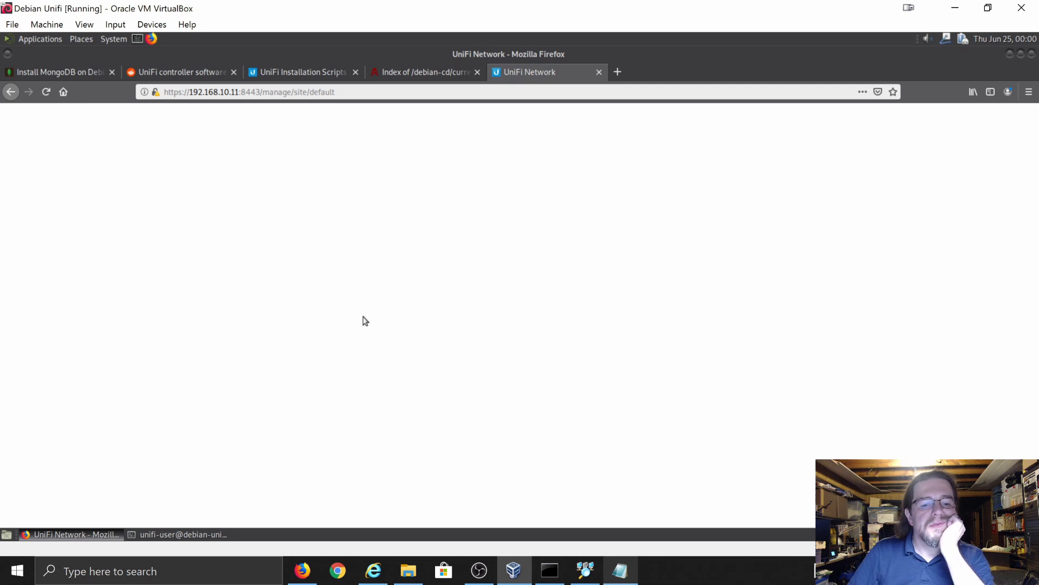
left_click(355, 92)
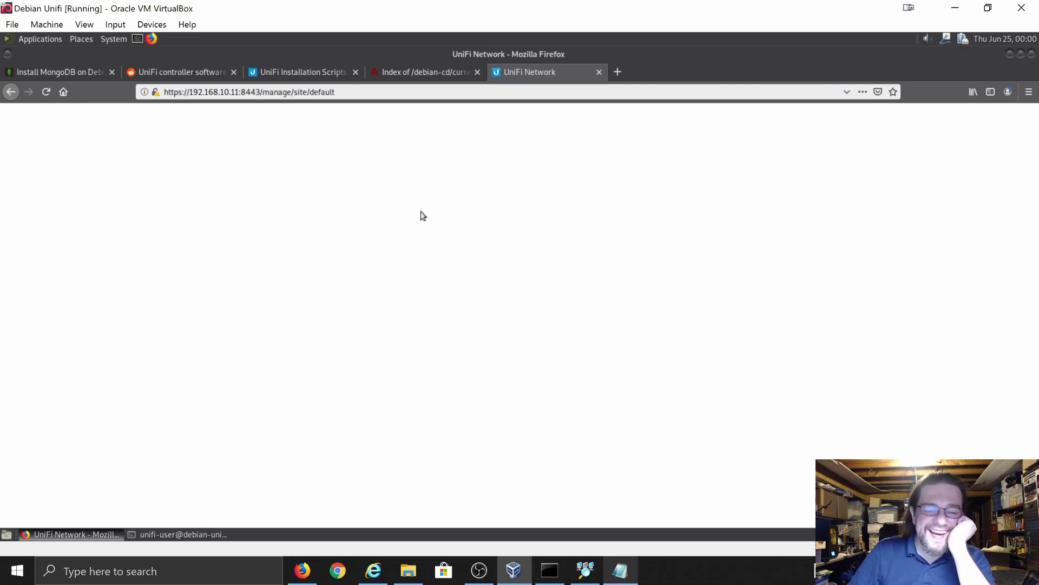
left_click(313, 72)
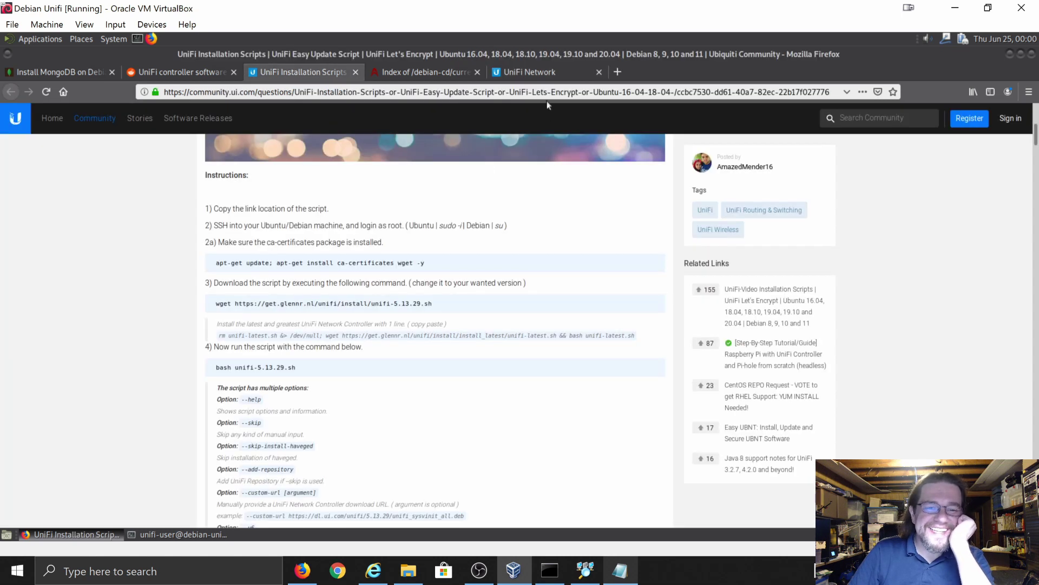
left_click(546, 71)
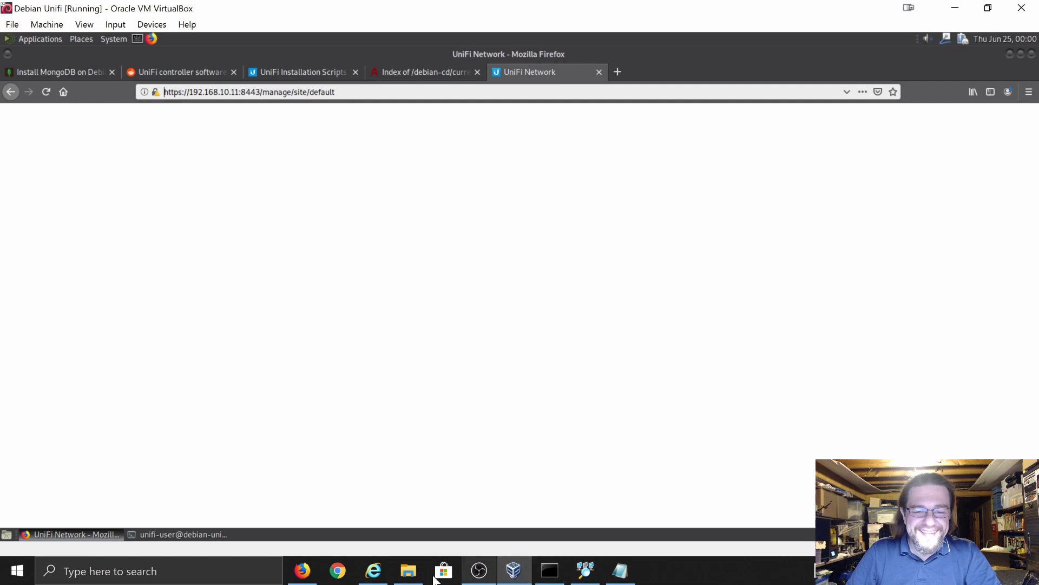
left_click(373, 571)
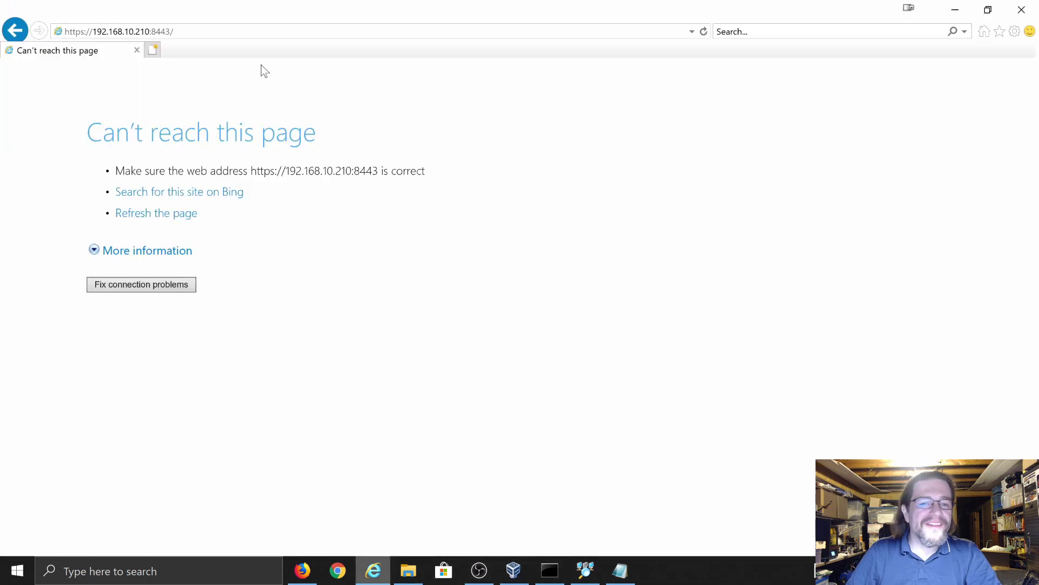
left_click(147, 33)
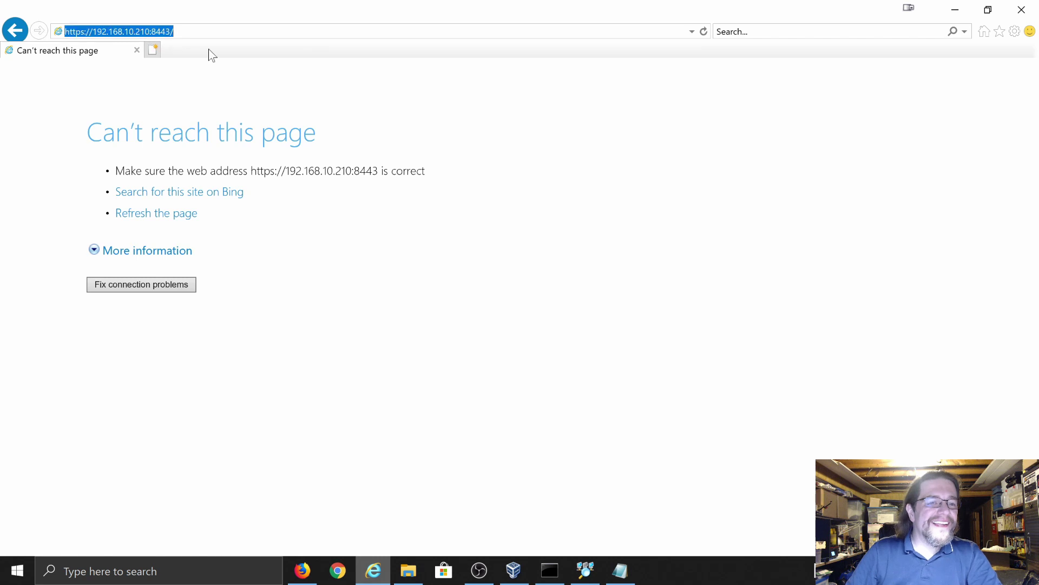
key("BackSpace")
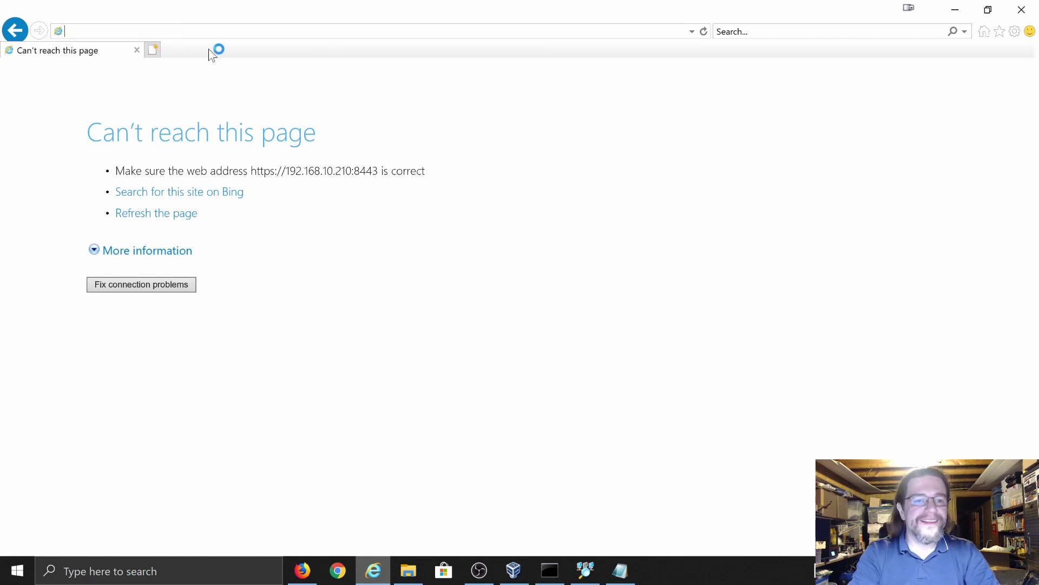
type("h")
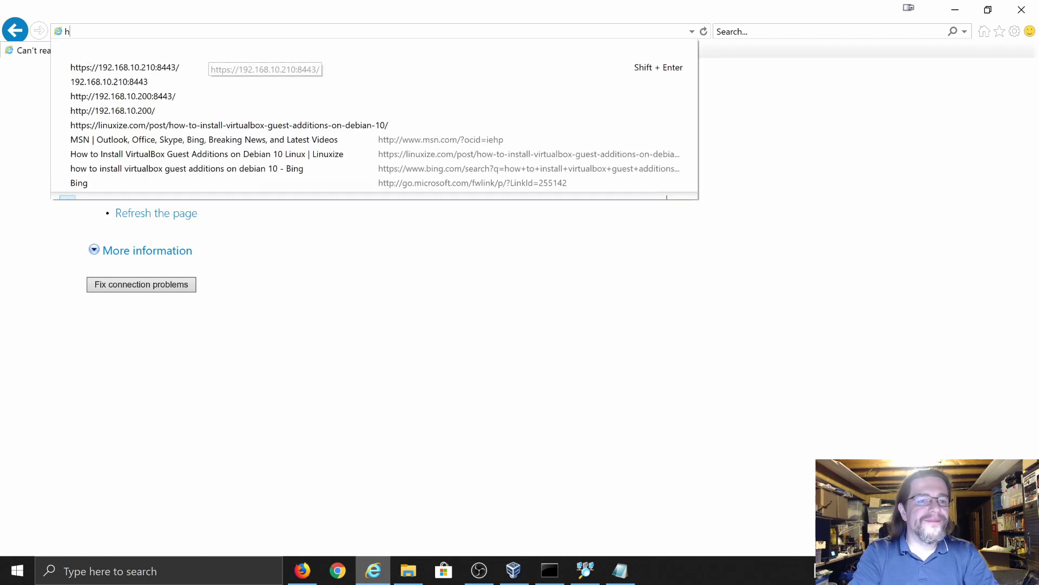
type("ttps")
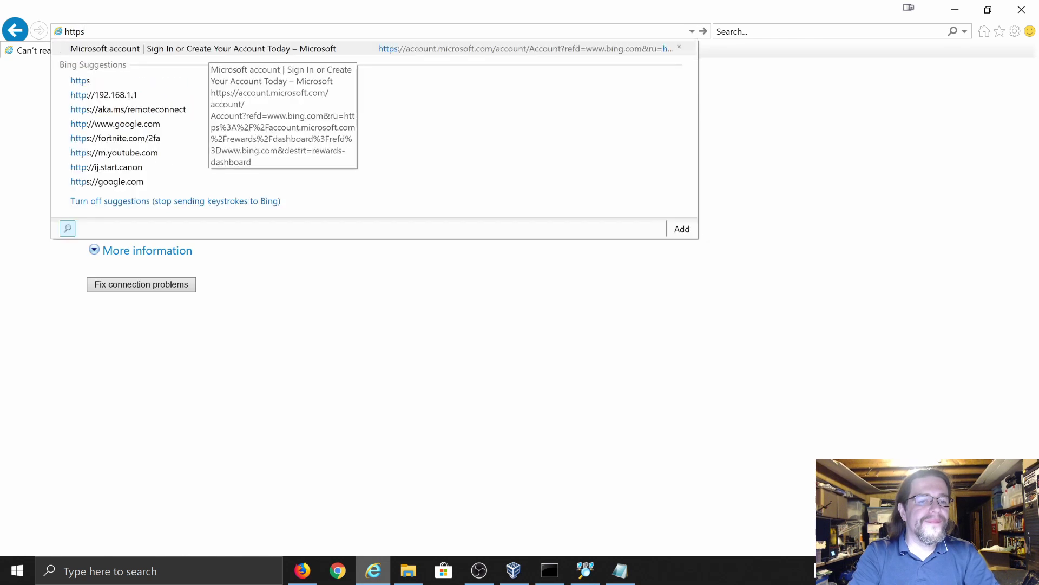
type("://1")
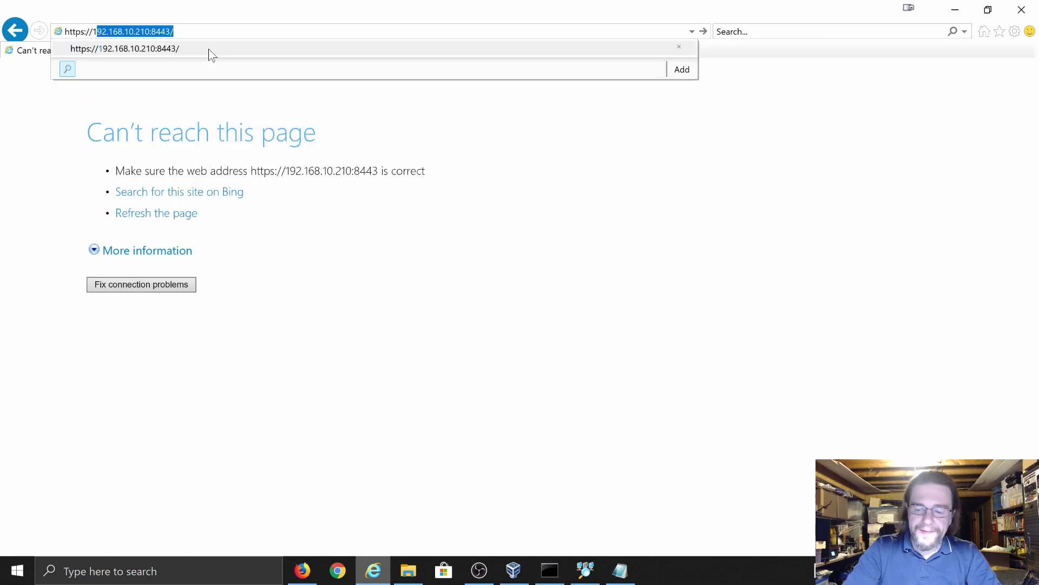
type("92.168.")
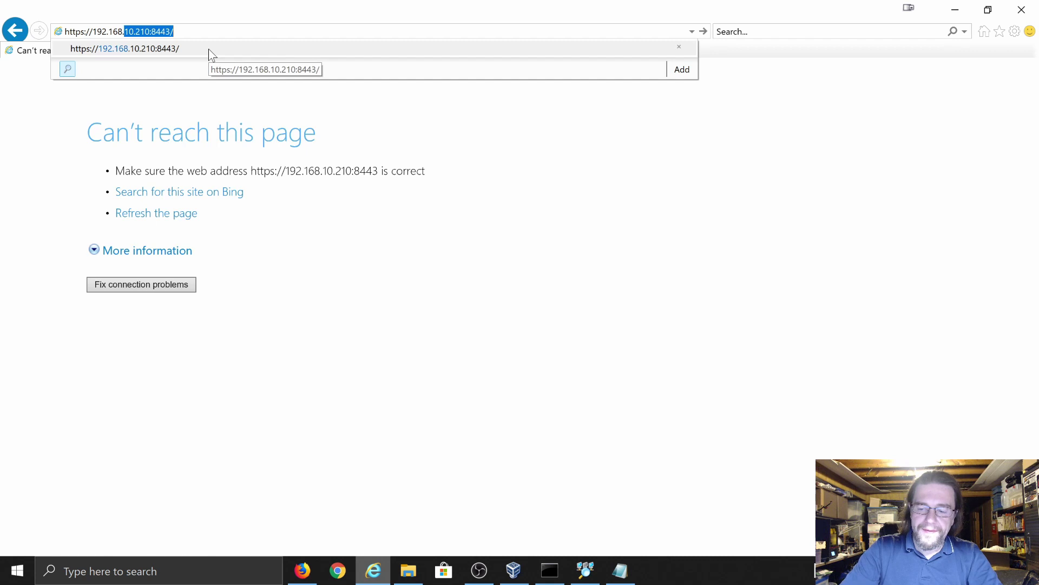
type("10.11")
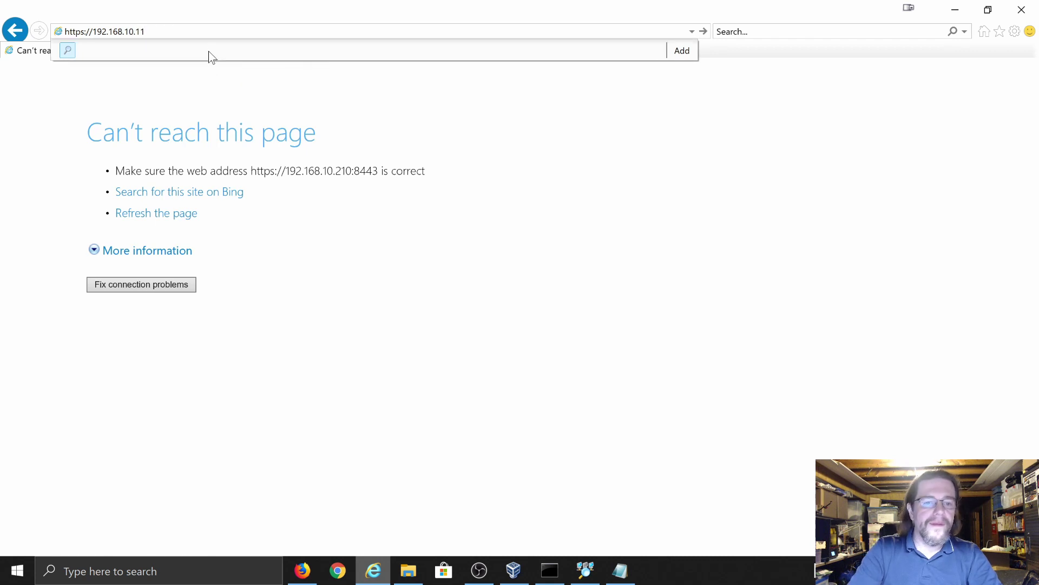
type(":844")
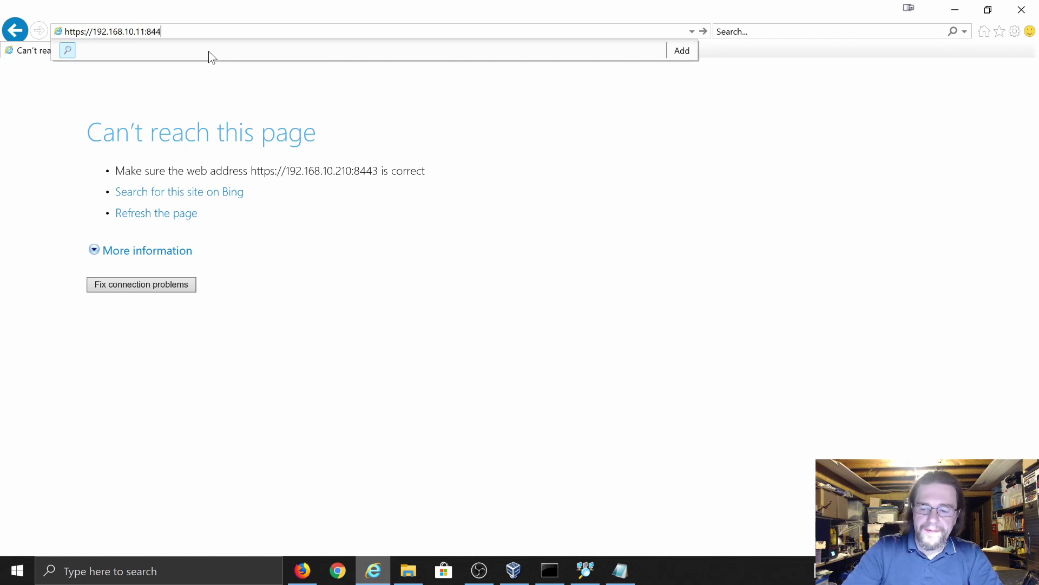
type("3")
key("Return")
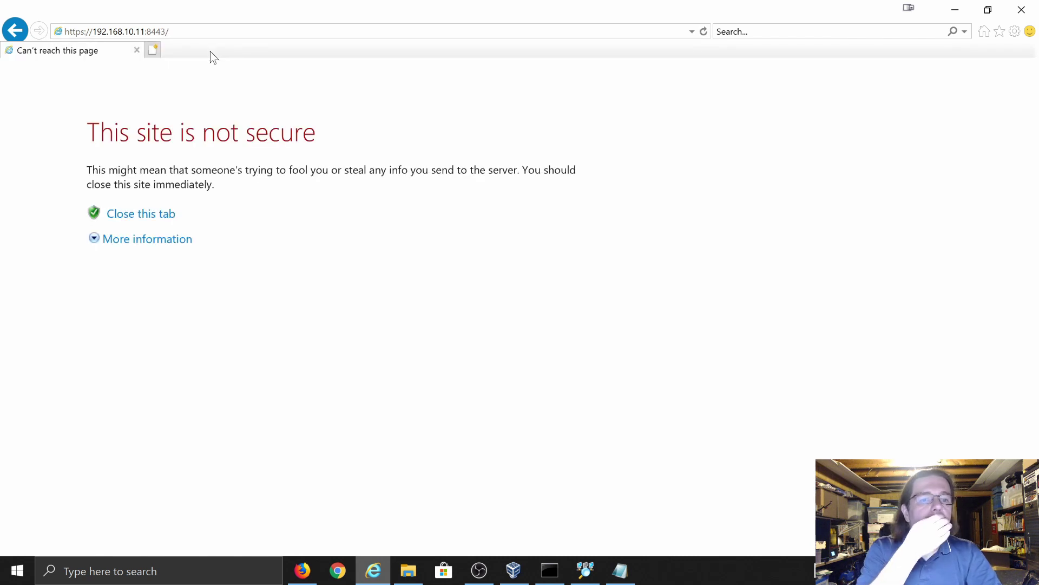
- Proceed past the certificate warning, review the certificate error, and minimize Internet Explorer
left_click(127, 238)
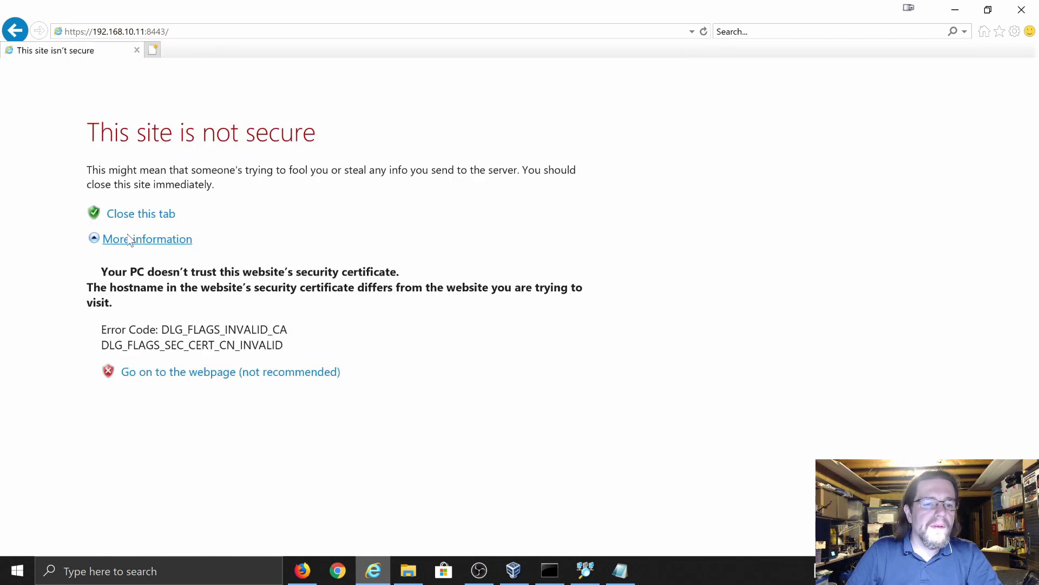
left_click(151, 378)
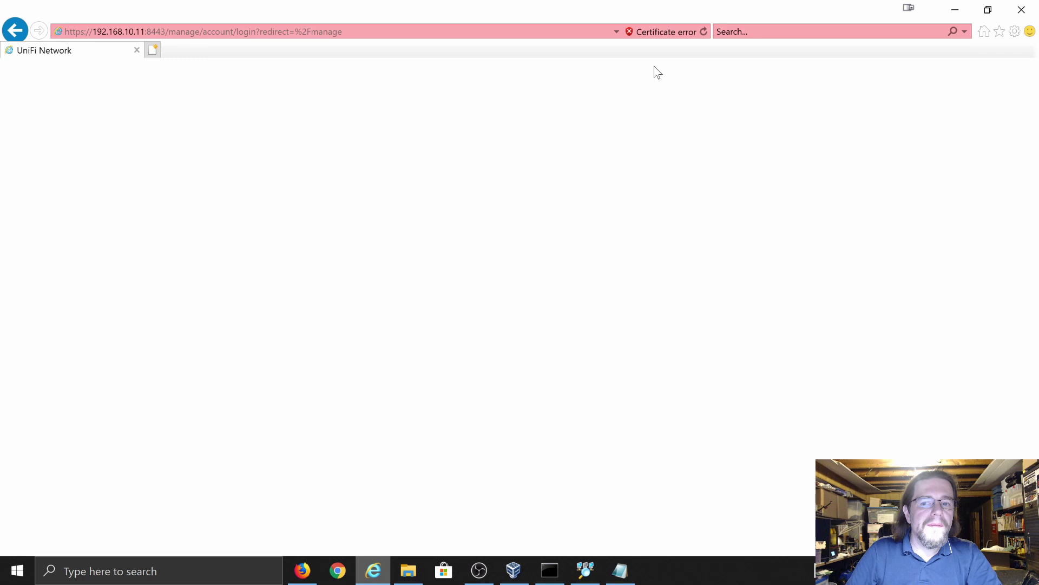
left_click(657, 36)
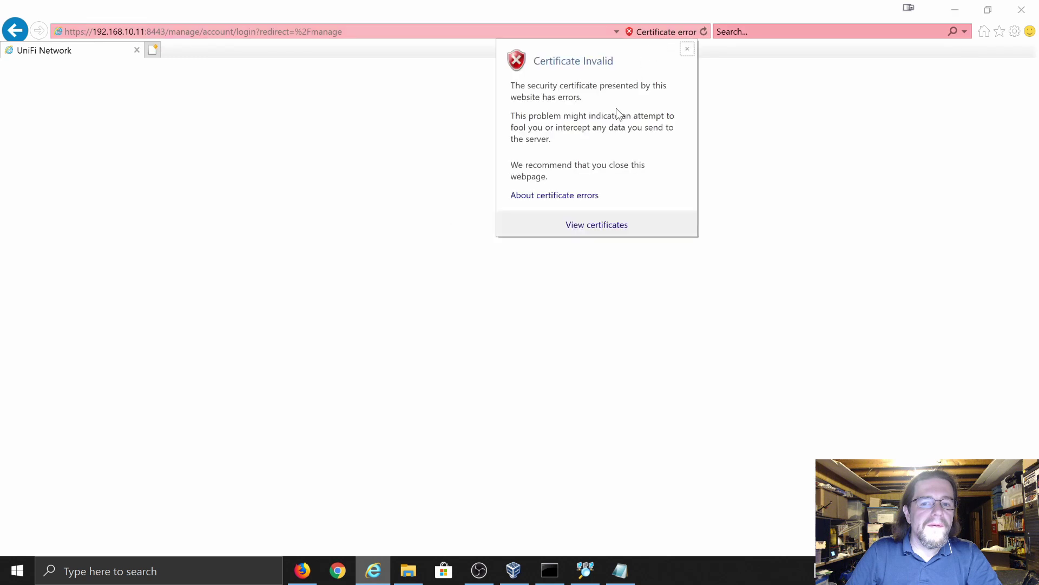
left_click(479, 196)
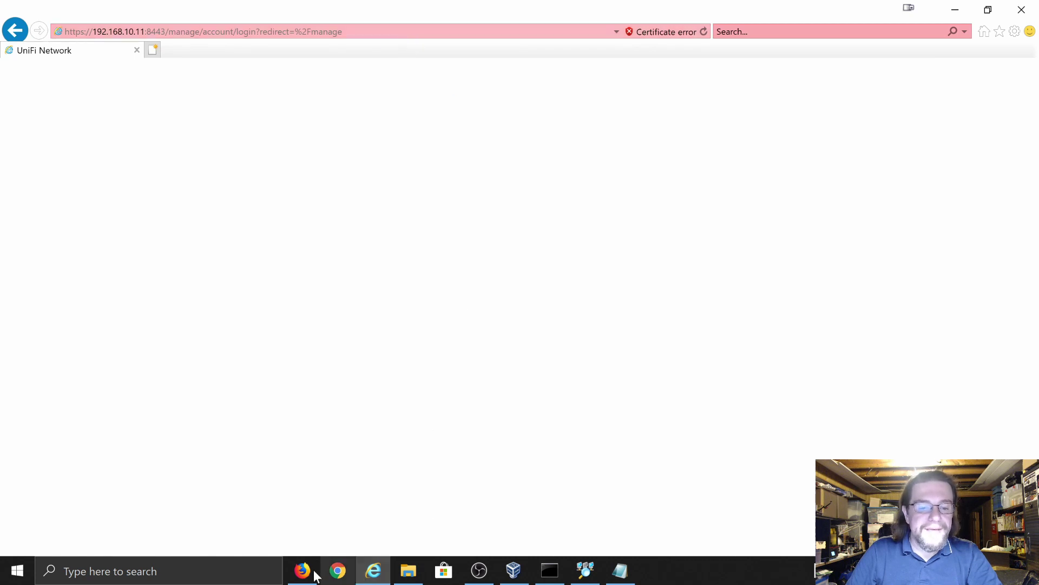
left_click(369, 575)
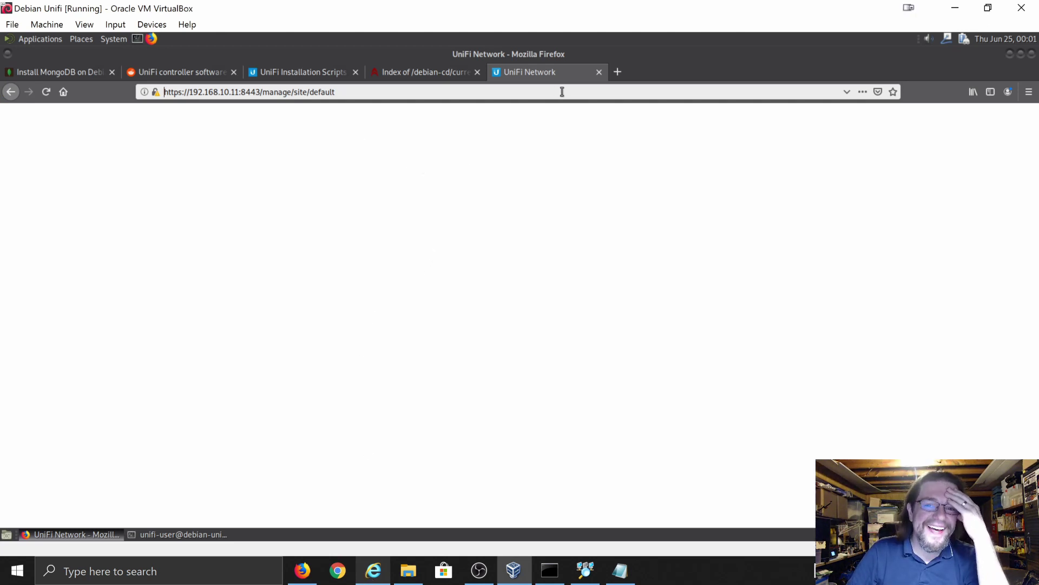
- Quit Firefox with all its tabs and reboot the Debian guest from the root terminal
left_click(599, 72)
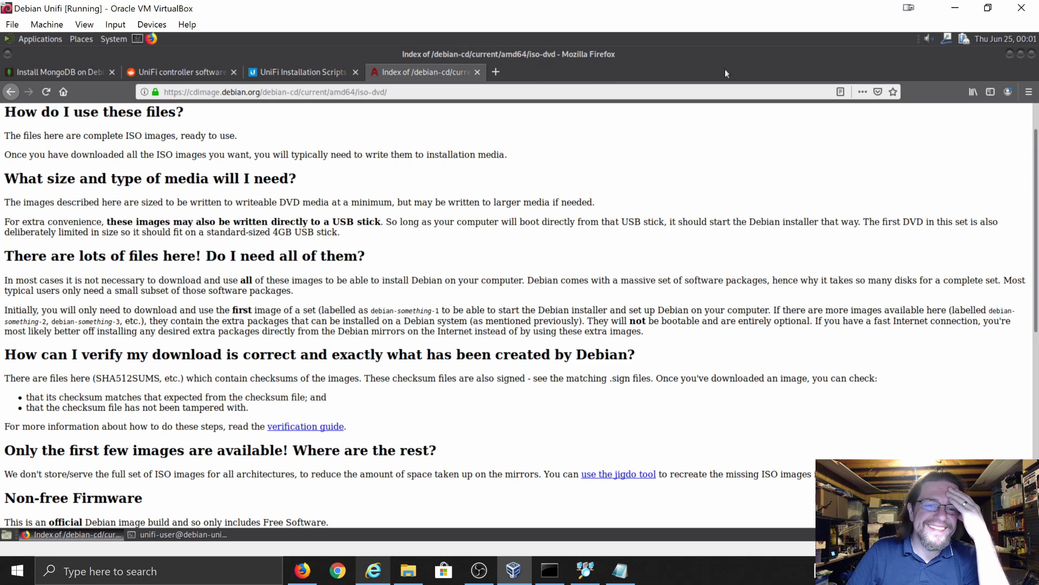
left_click(1032, 56)
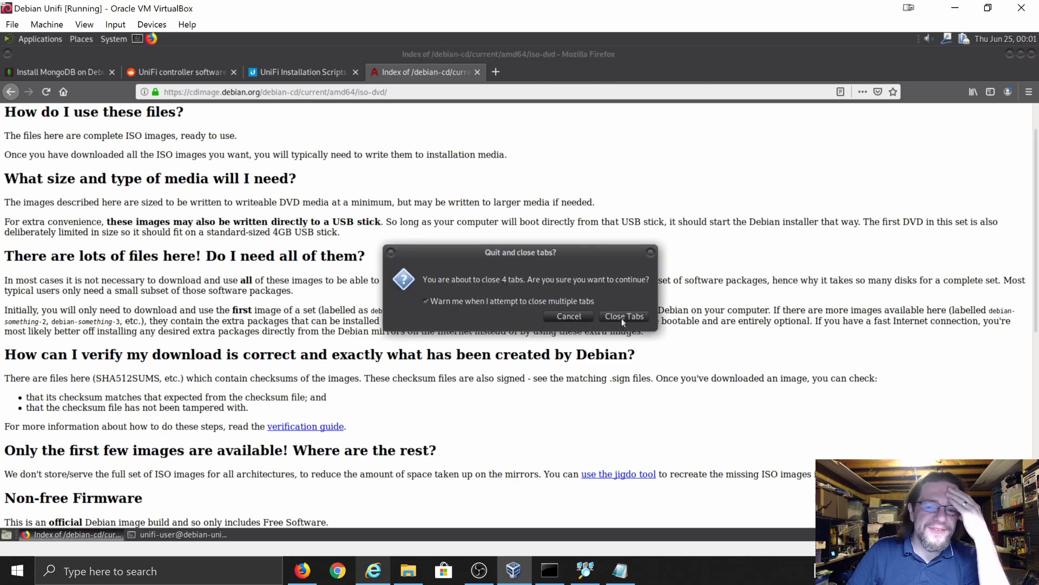
left_click(621, 317)
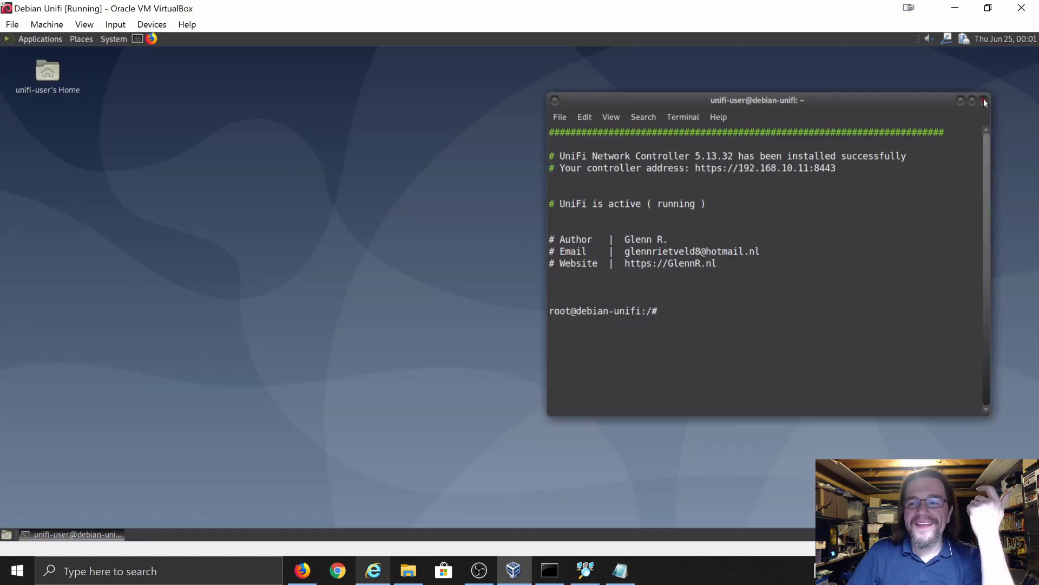
type("r")
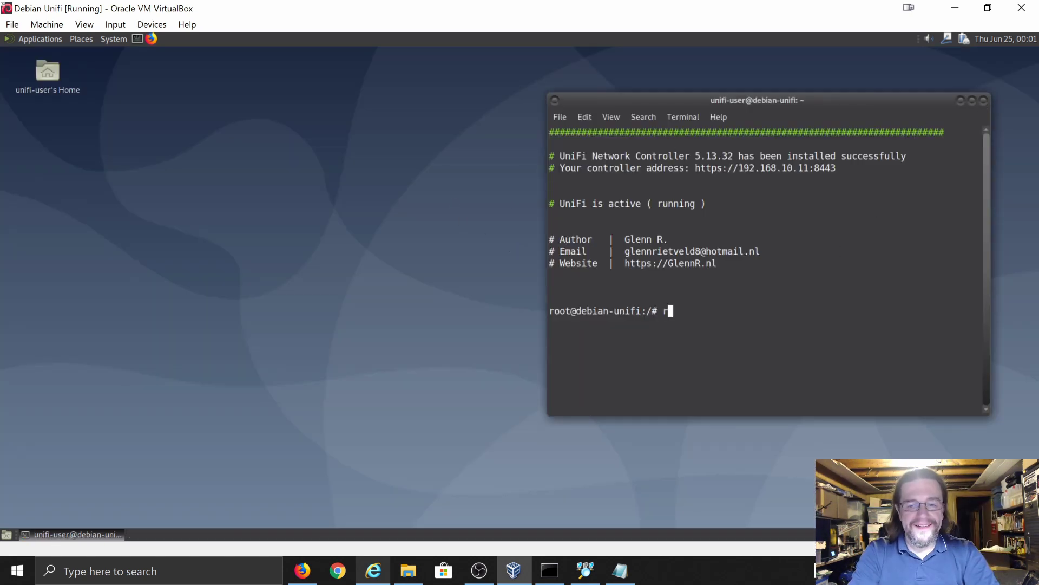
type("eboot")
key("Return")
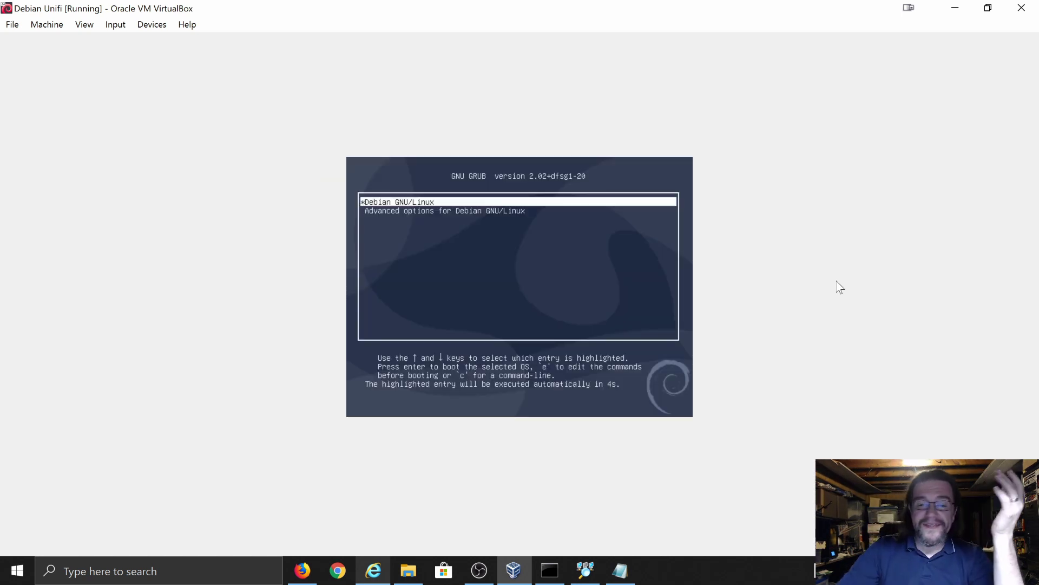
- Boot Debian from GRUB and log in with the user's name and password
key("Return")
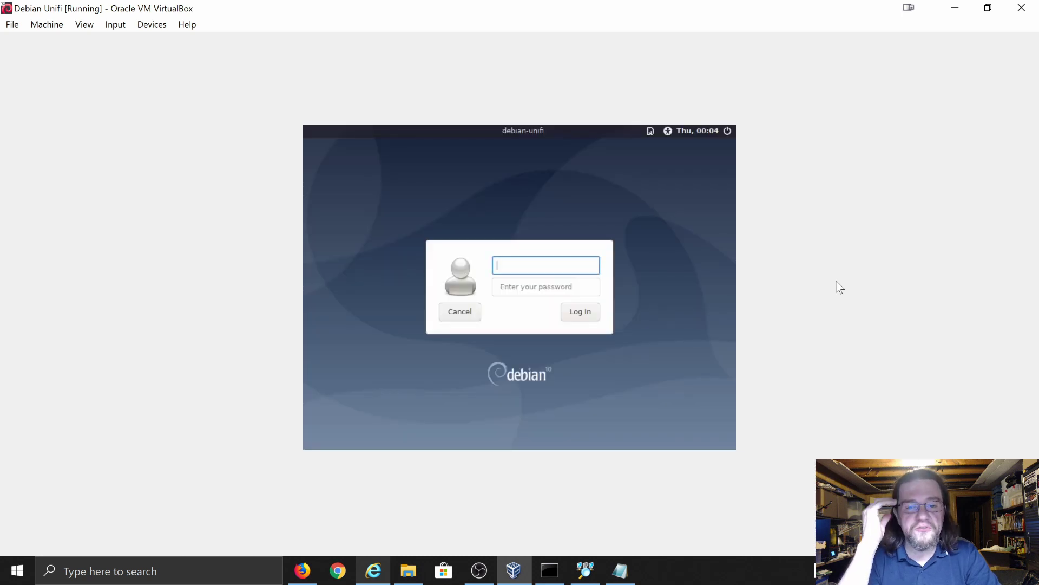
type("unifi")
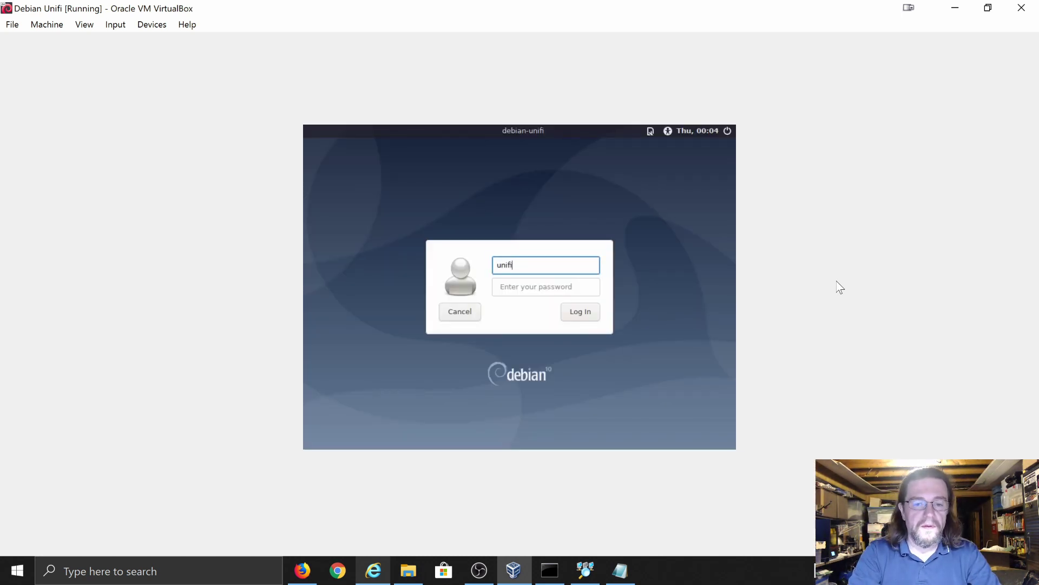
type("-user")
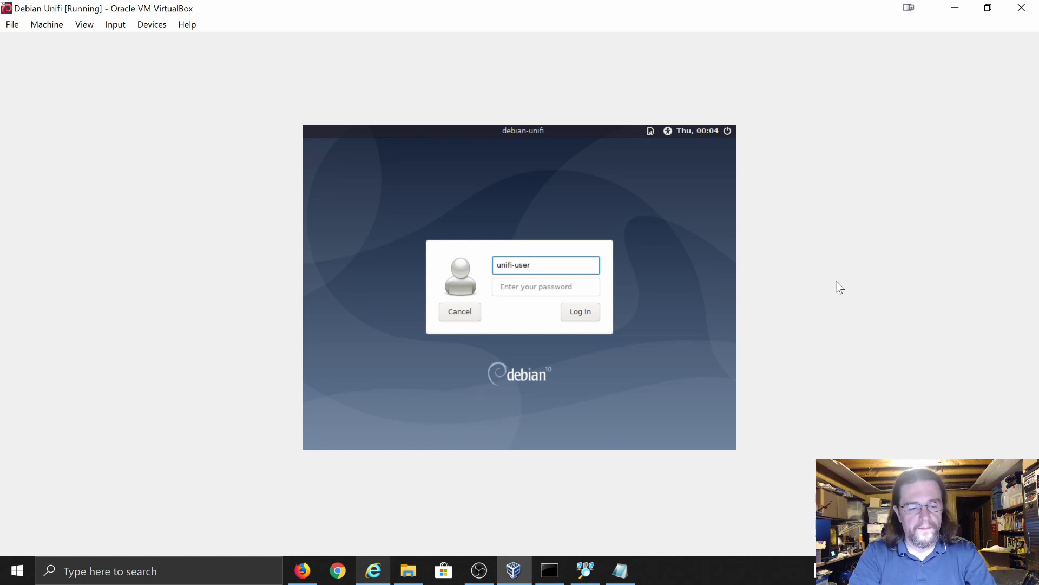
key("Tab")
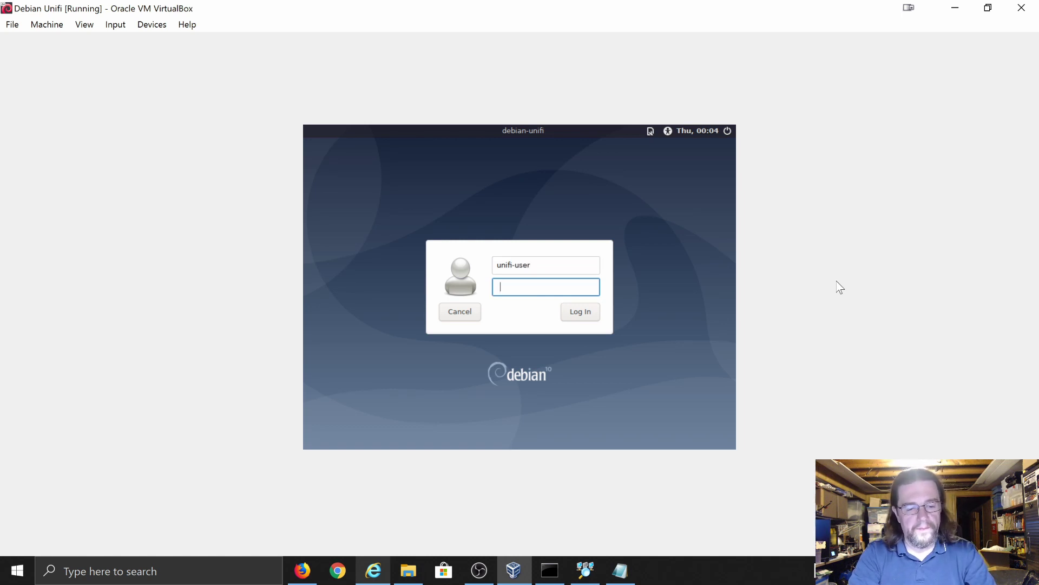
type("***")
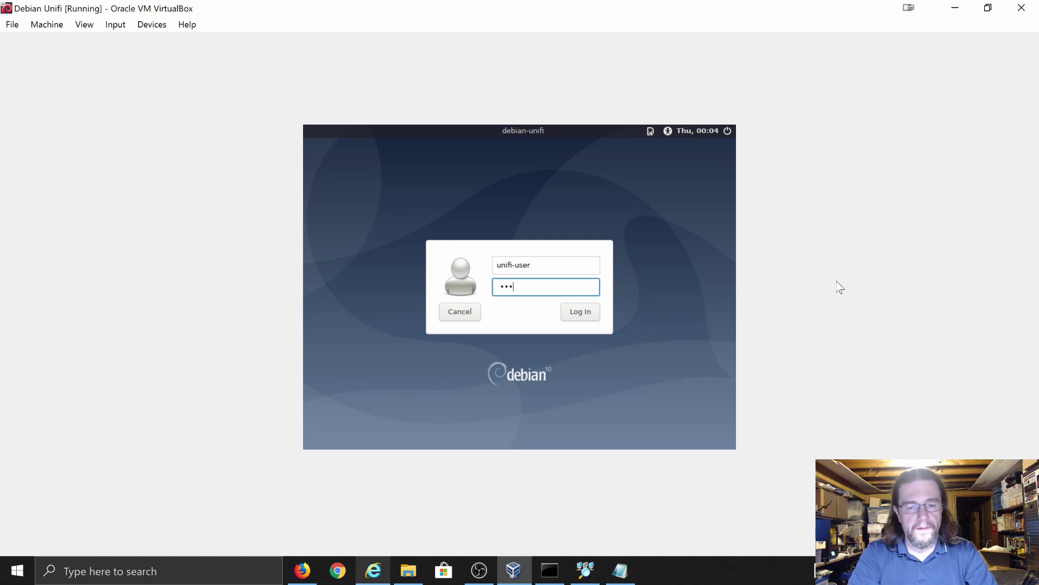
key("BackSpace")
key("BackSpace")
key("BackSpace")
type("********")
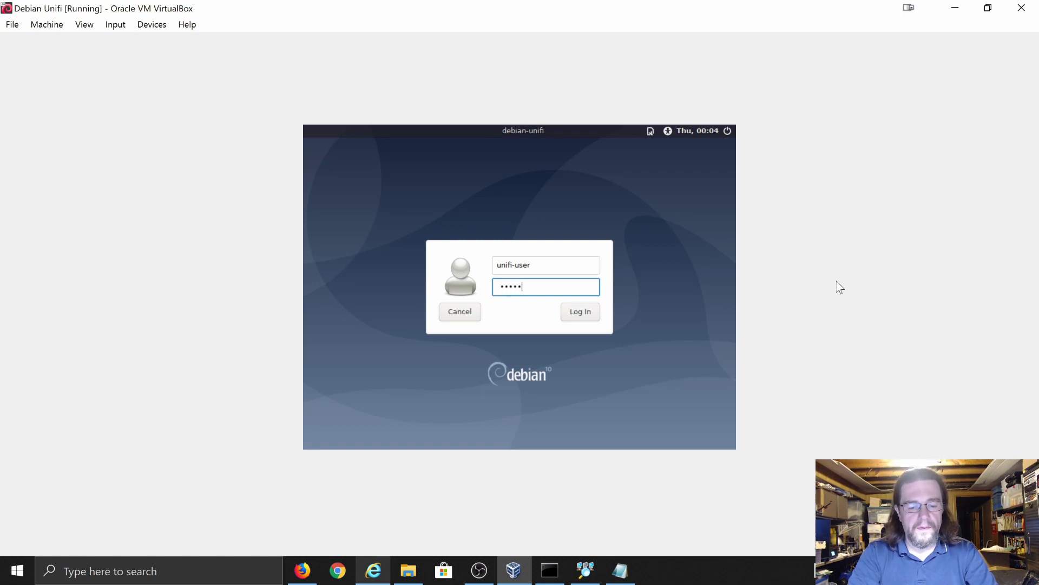
key("Return")
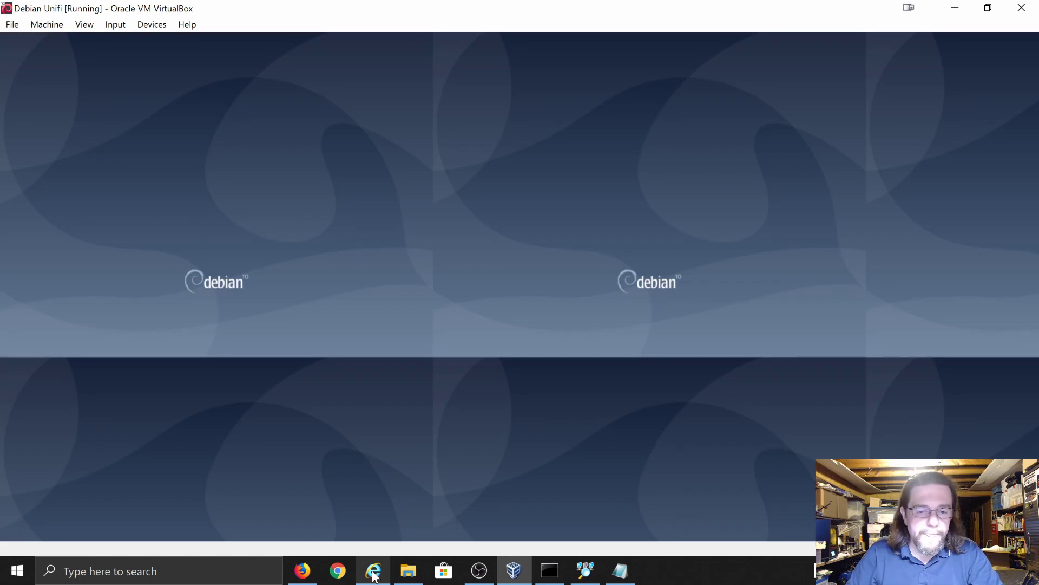
left_click(373, 570)
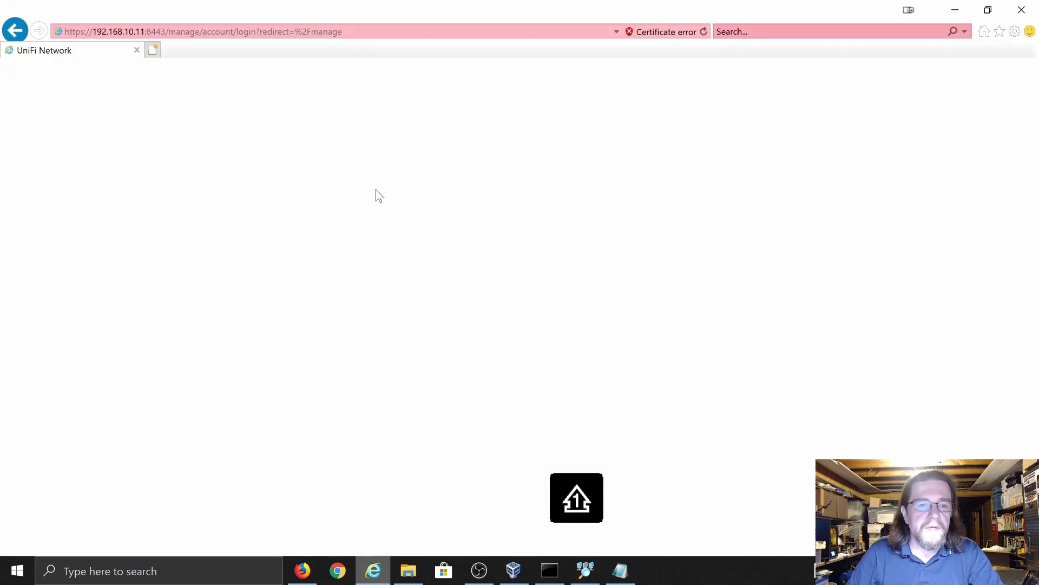
left_click(251, 30)
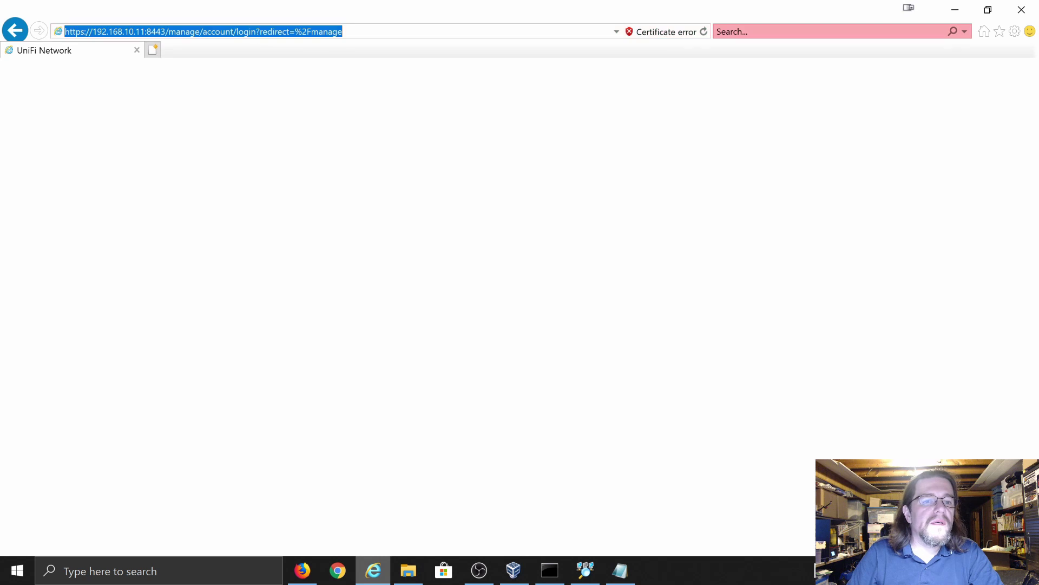
type("ht")
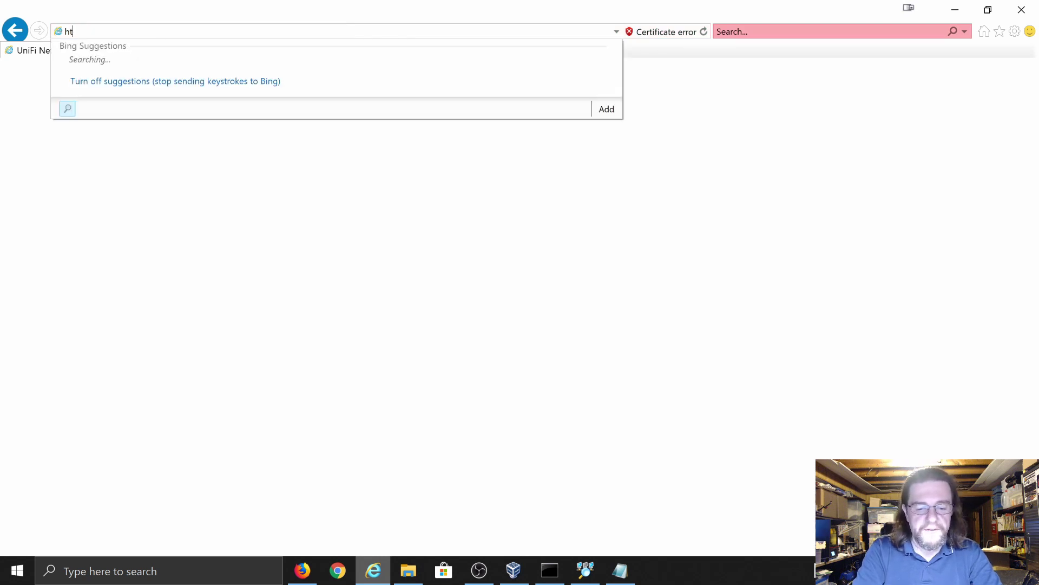
type("tps://")
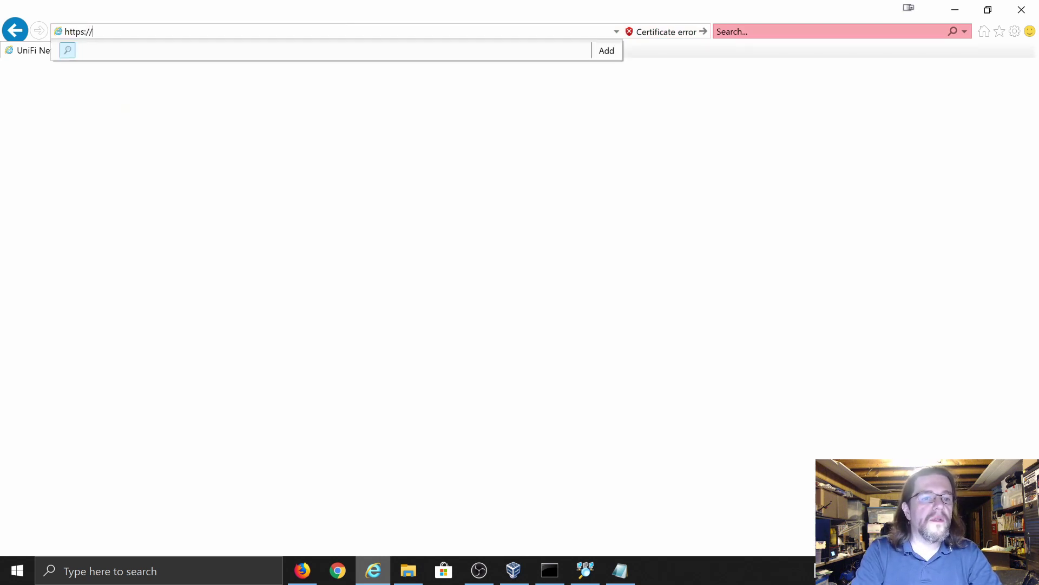
type("192.168.")
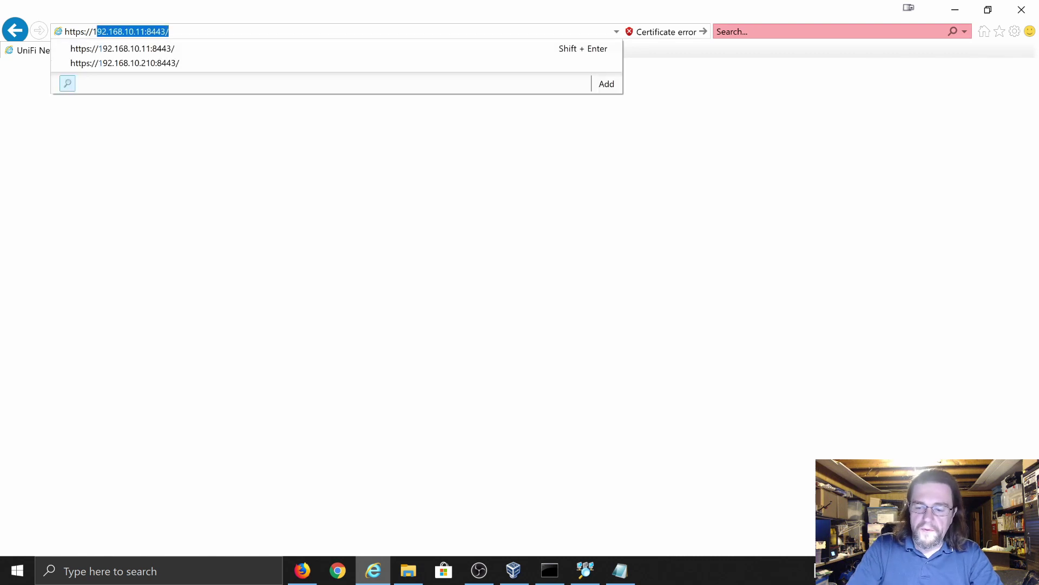
type("10.210")
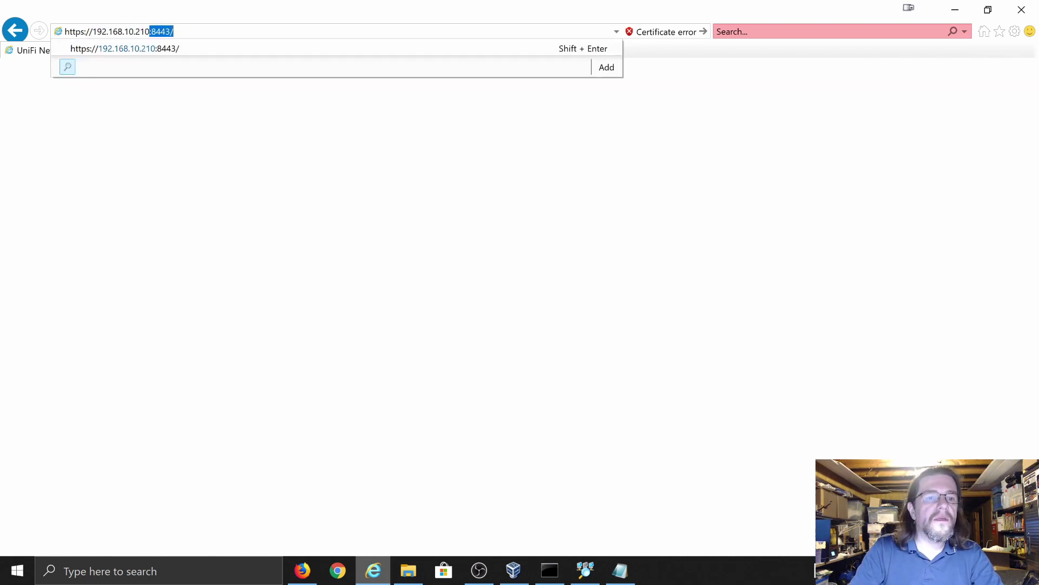
key("Return")
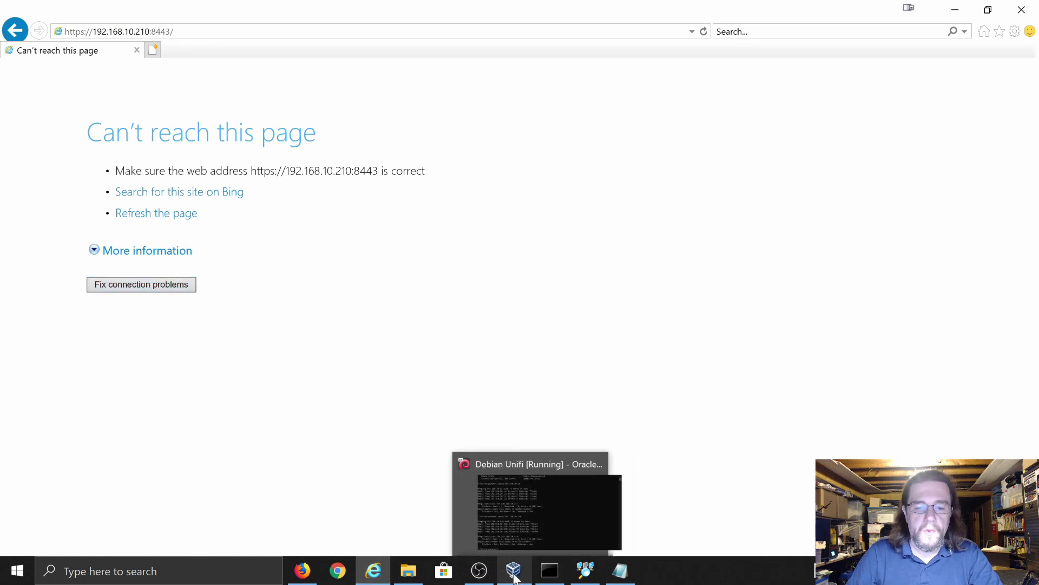
left_click(503, 518)
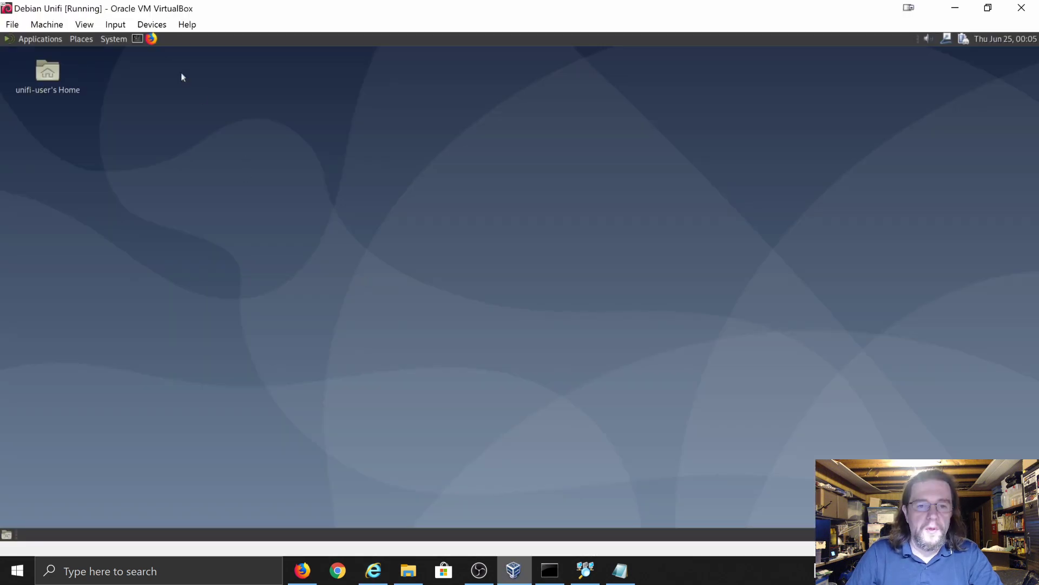
- Start Firefox in the guest, open the ui top-site shortcut, then close the Ubiquiti Downloads tab
left_click(152, 39)
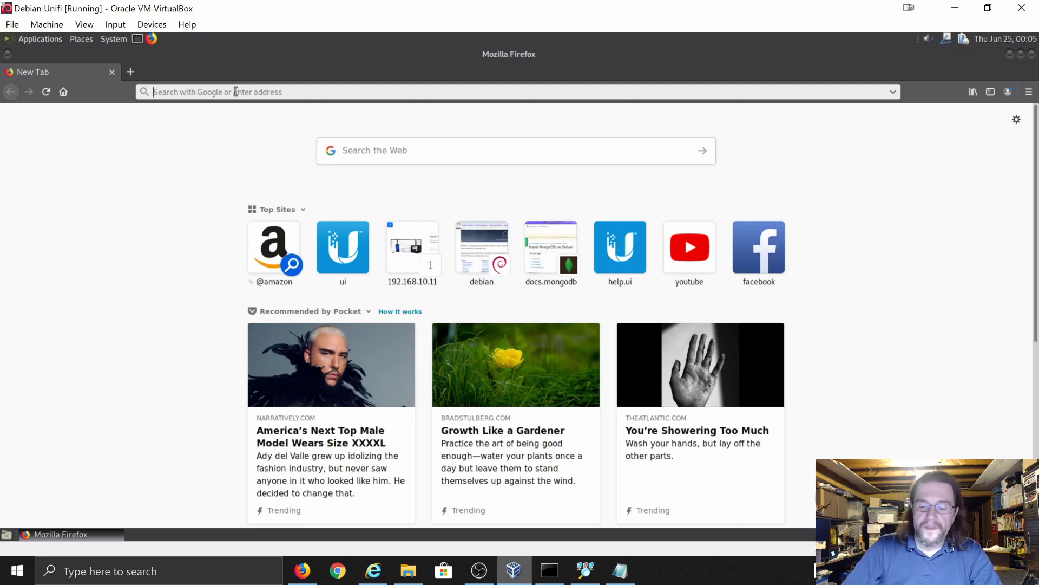
left_click(235, 92)
type("http")
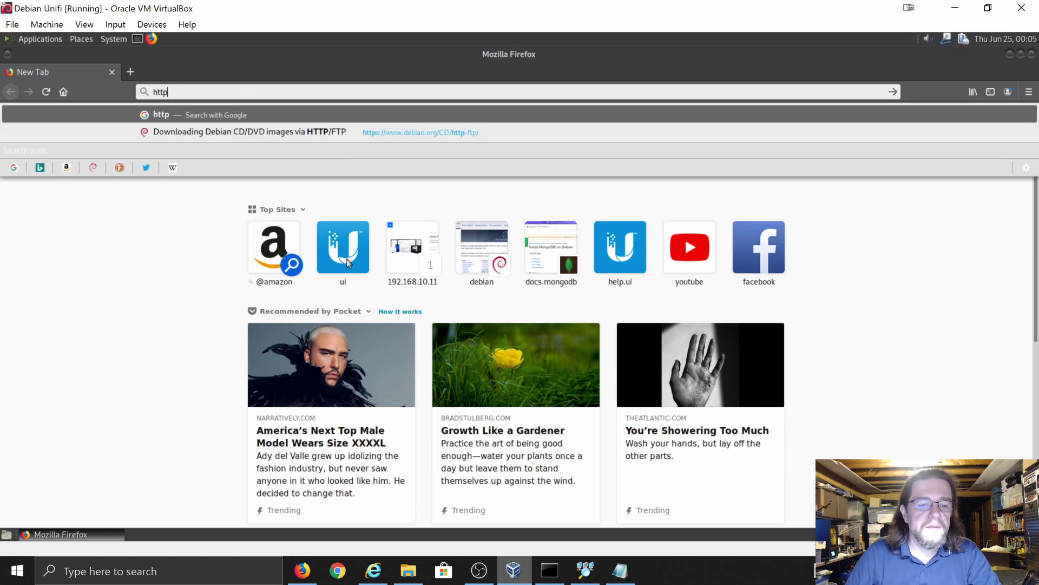
left_click(347, 259)
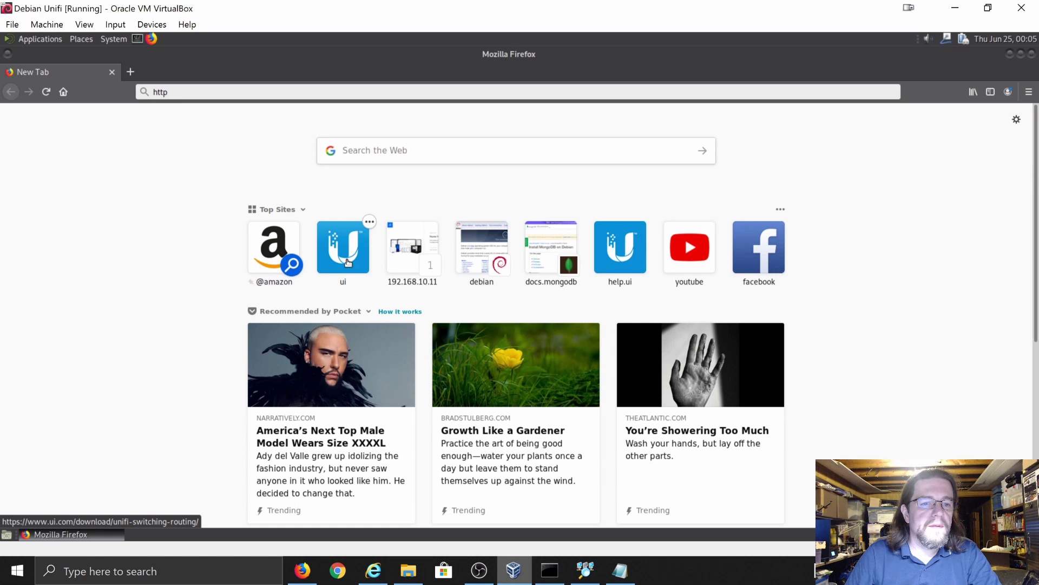
left_click(348, 262)
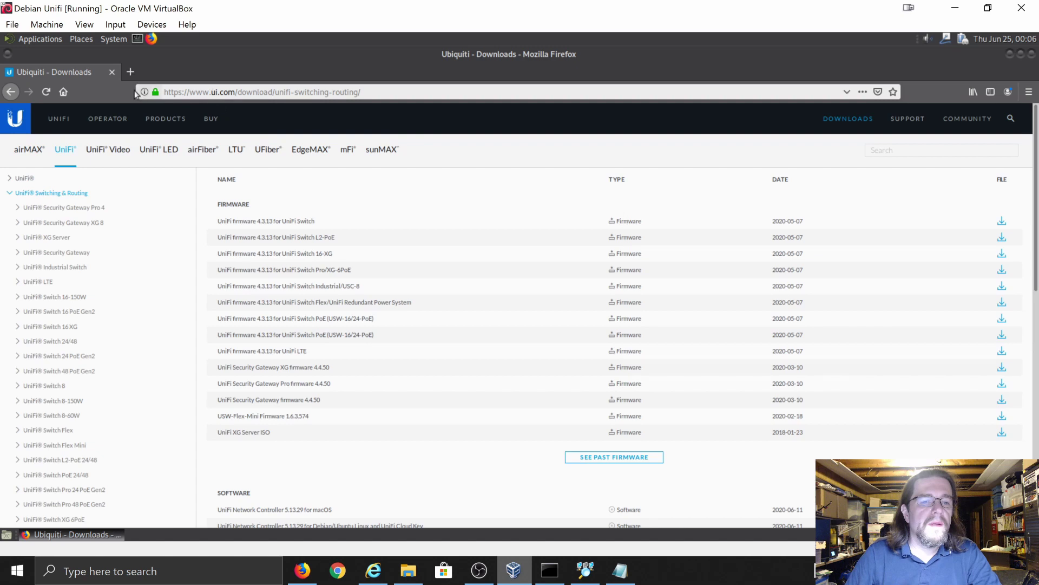
left_click(131, 72)
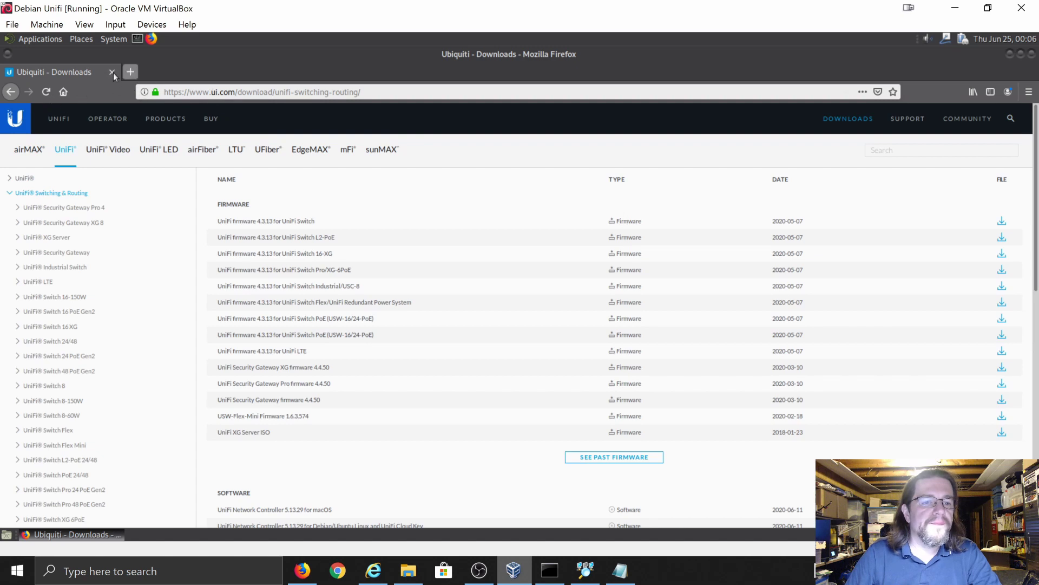
left_click(112, 73)
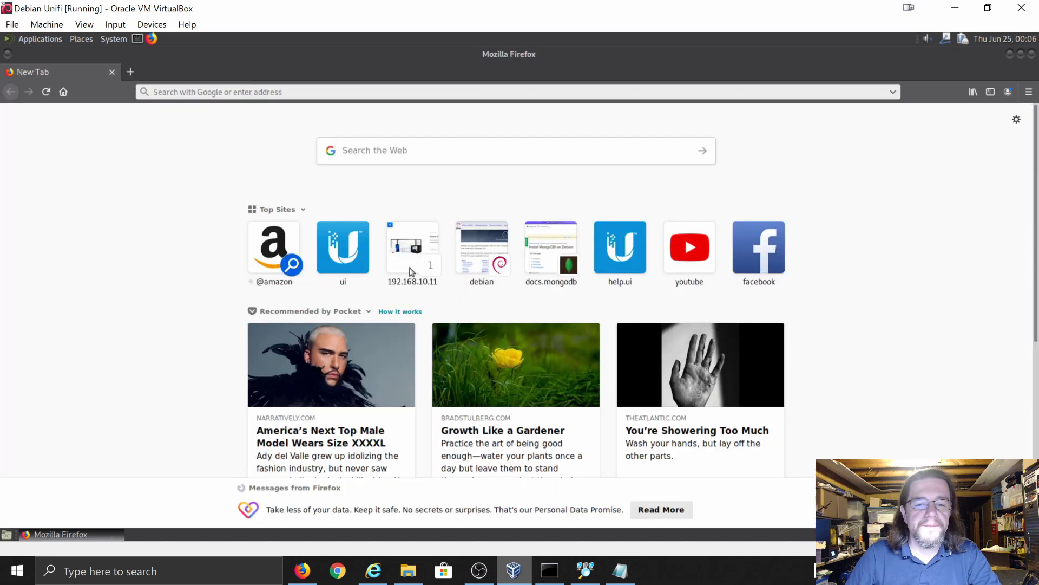
left_click(410, 259)
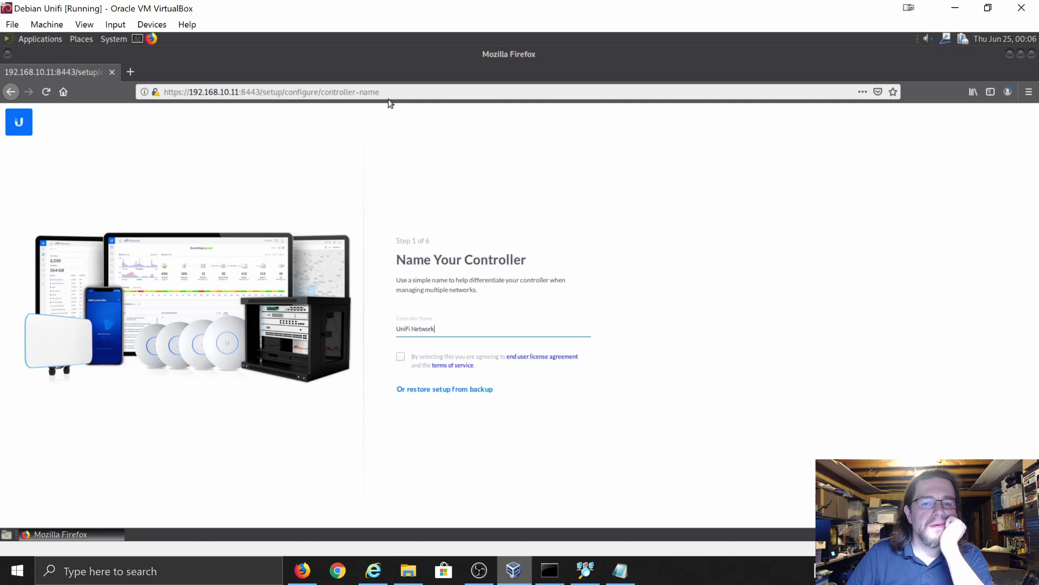
left_click(384, 91)
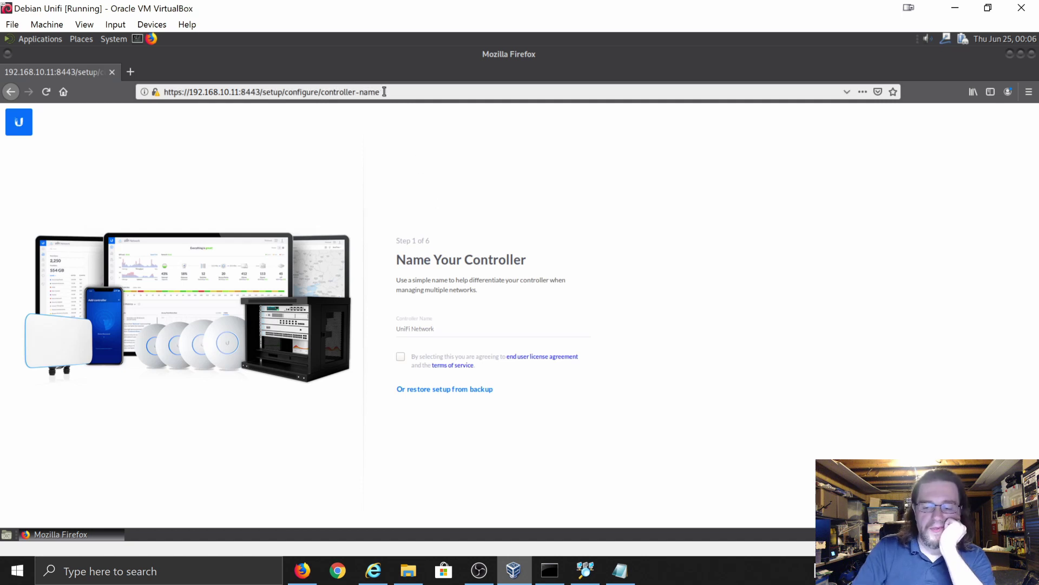
key("BackSpace")
key("BackSpace")
key("BackSpace")
key("BackSpace")
key("BackSpace")
key("BackSpace")
key("BackSpace")
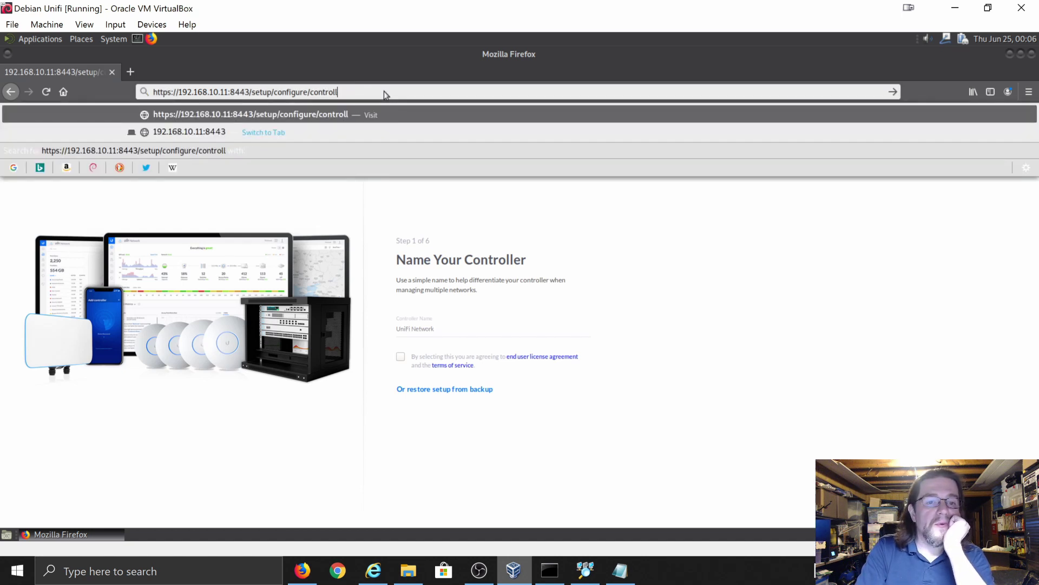
key("BackSpace")
key("BackSpace")
key("BackSpace")
key("BackSpace")
key("BackSpace")
key("BackSpace")
key("BackSpace")
key("BackSpace")
key("BackSpace")
key("BackSpace")
key("BackSpace")
key("BackSpace")
key("BackSpace")
key("BackSpace")
key("BackSpace")
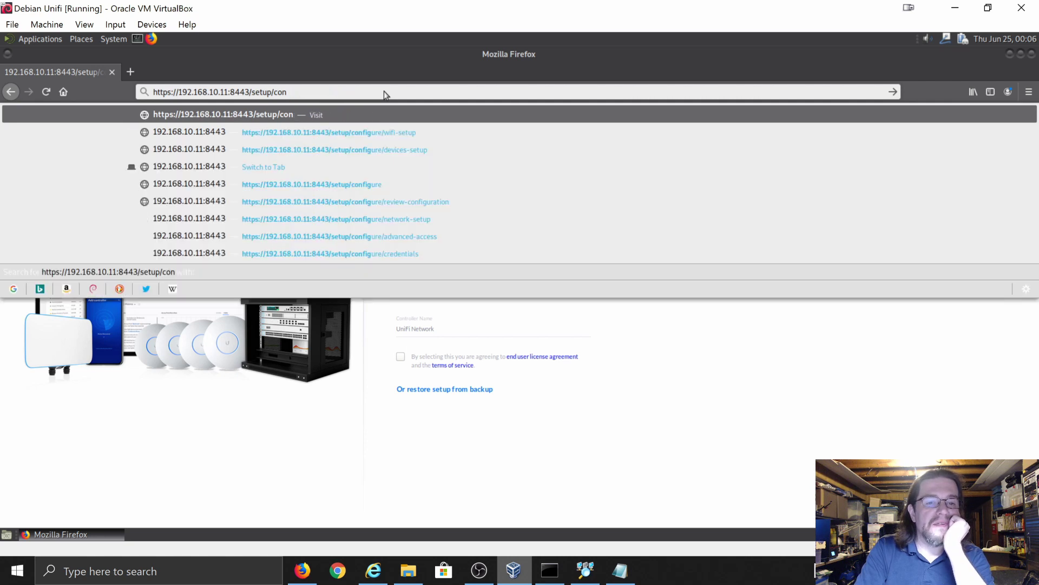
key("BackSpace")
key("BackSpace")
key("BackSpace")
key("BackSpace")
key("BackSpace")
key("BackSpace")
key("BackSpace")
key("BackSpace")
key("BackSpace")
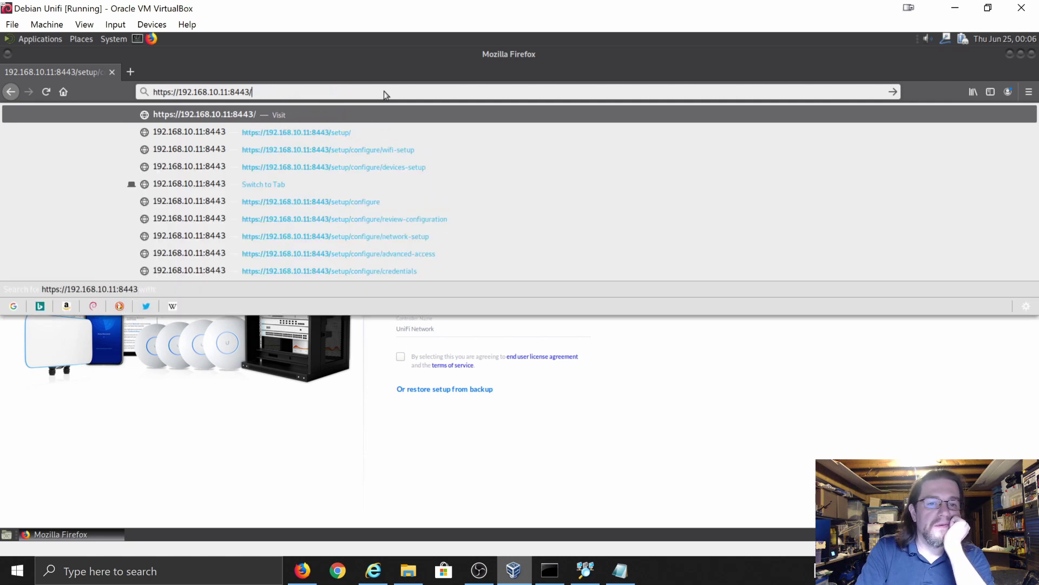
key("BackSpace")
key("BackSpace")
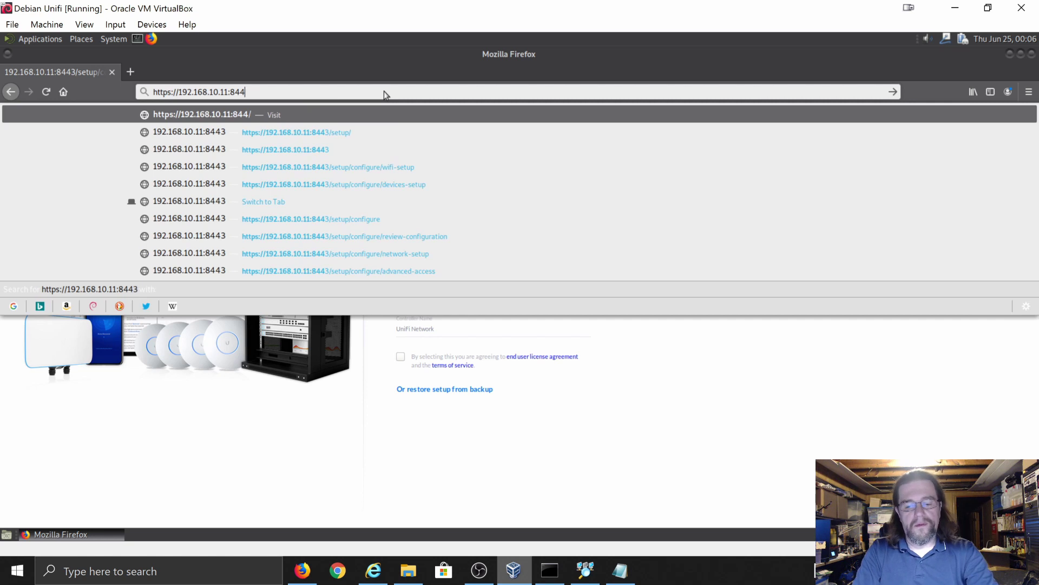
type("3")
key("Return")
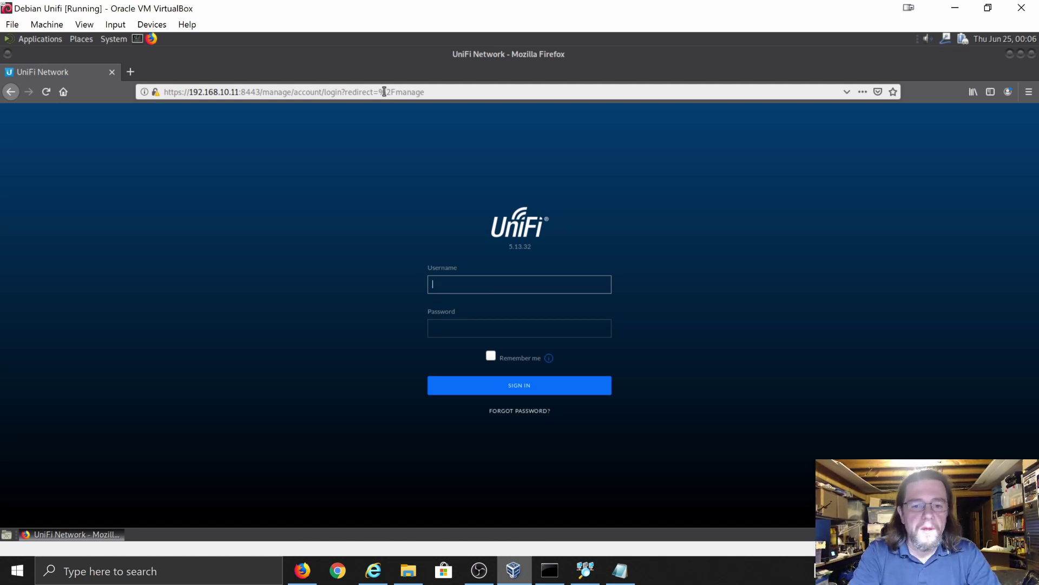
- Sign in to the UniFi controller with the local admin username and password
type("unifiadmin")
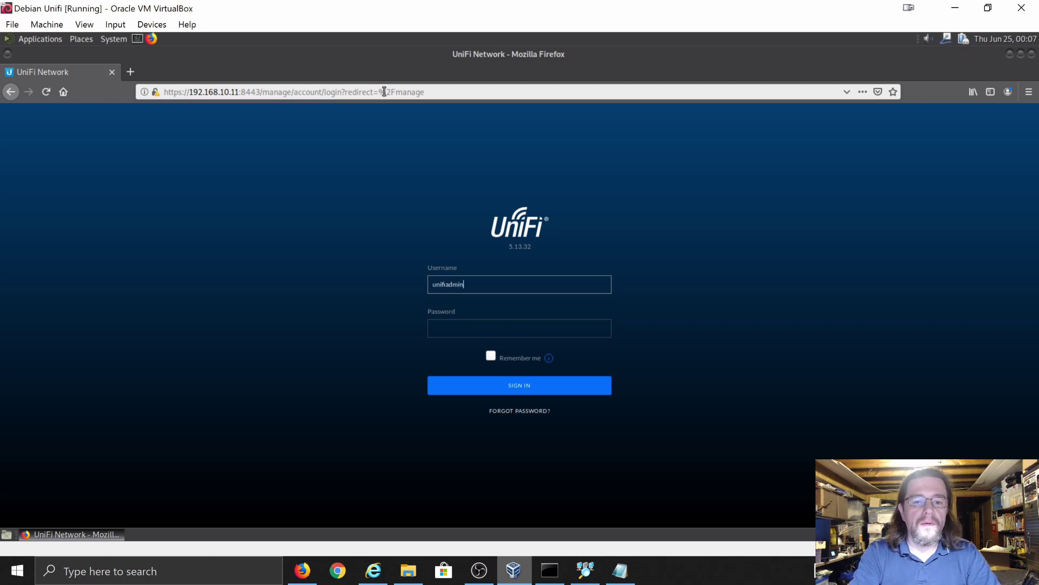
key("Tab")
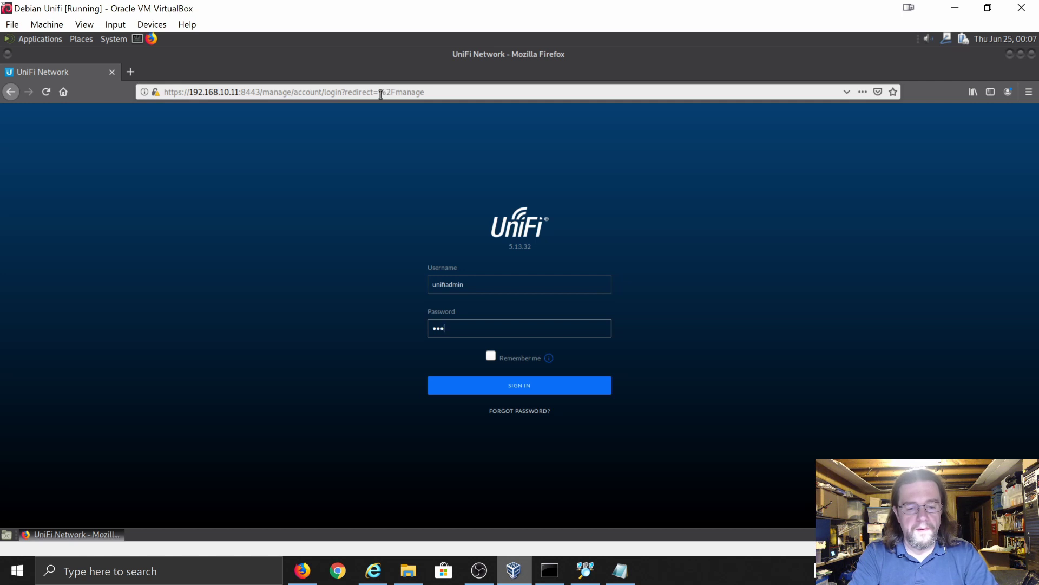
type("•••••••")
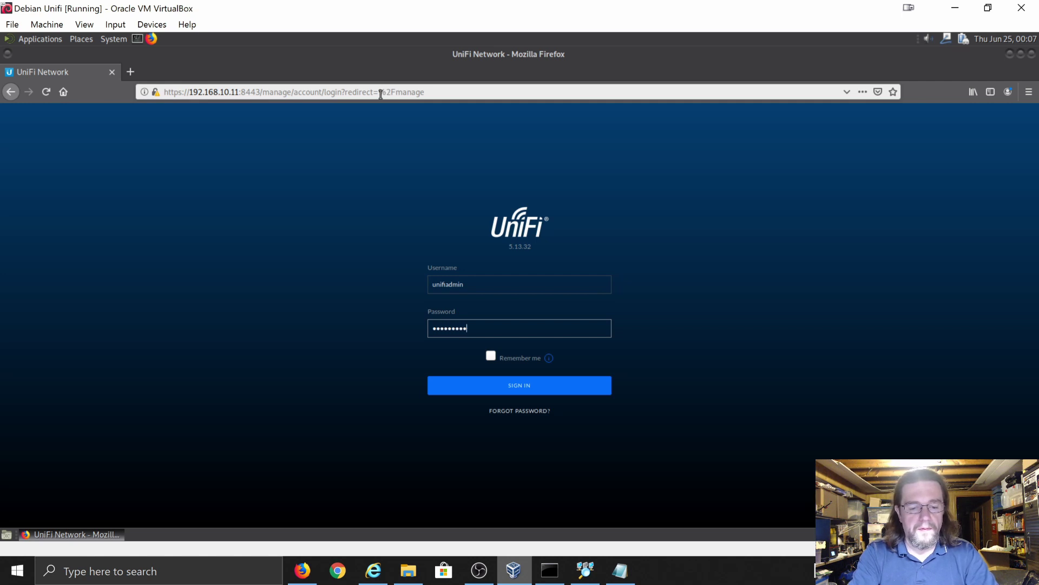
key("Return")
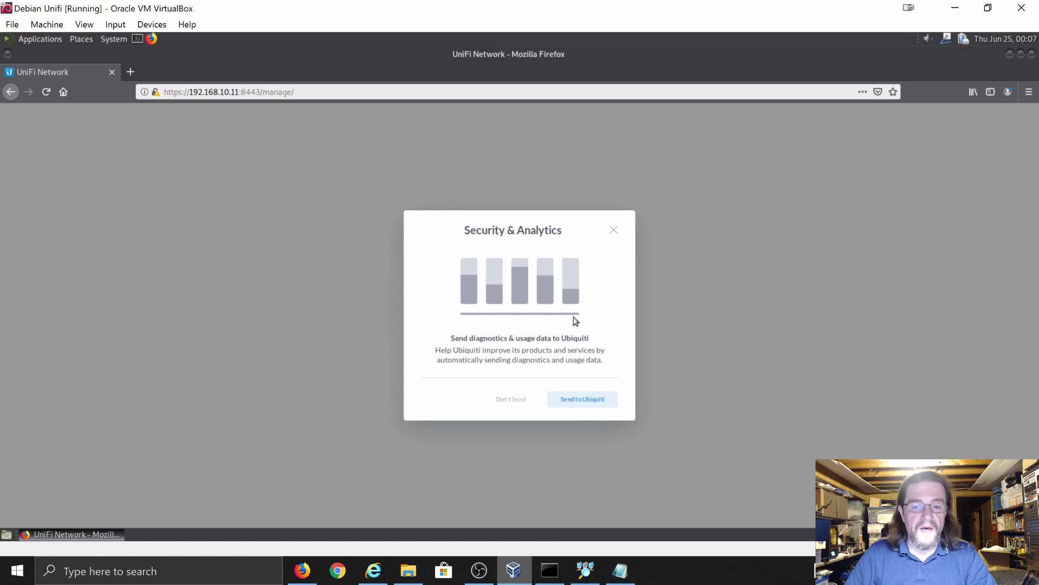
- Try closing the Security & Analytics prompt and slowdown warning, then reload the dashboard
left_click(613, 231)
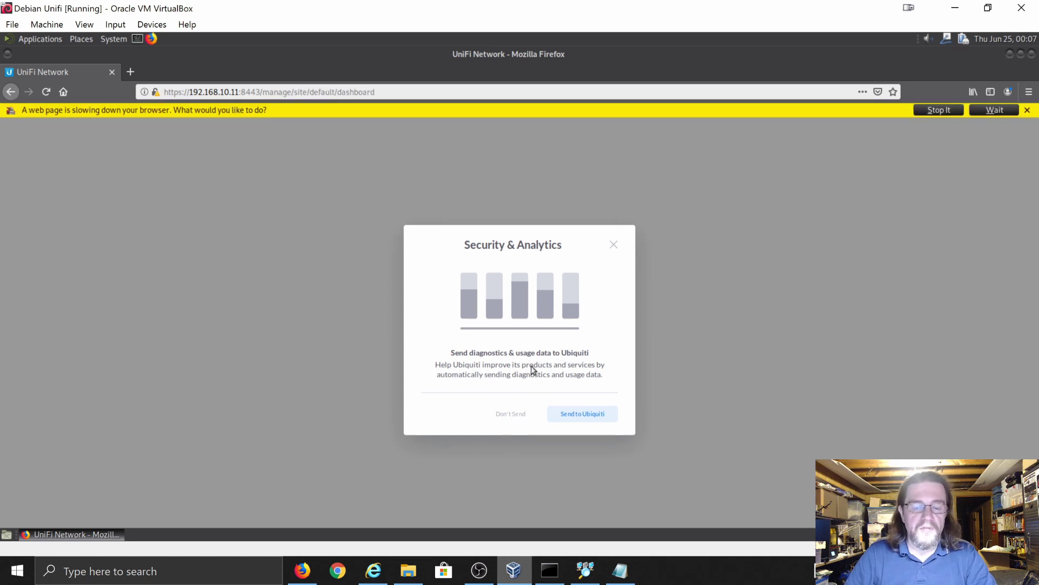
left_click(938, 110)
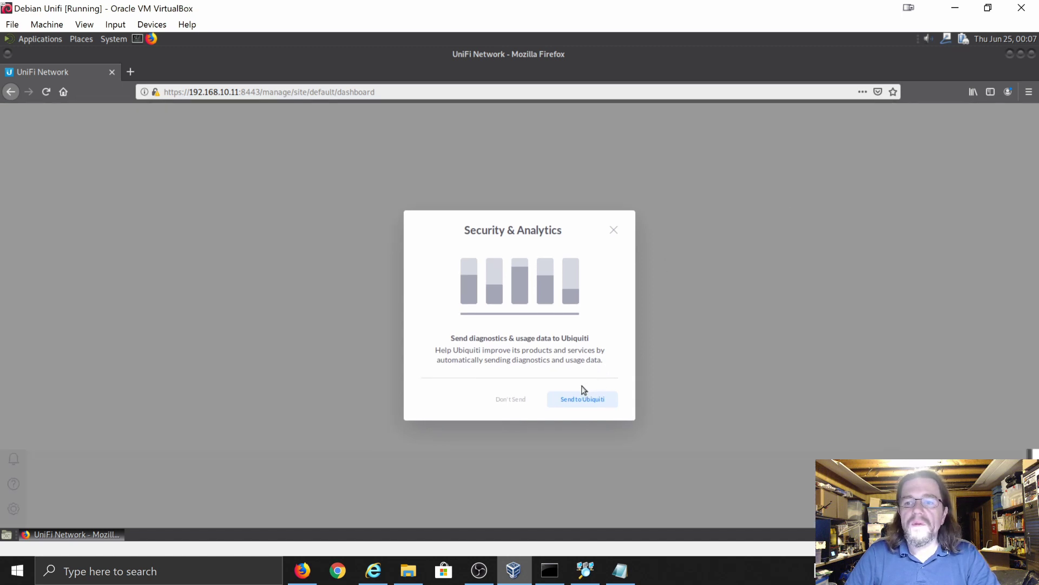
left_click(510, 400)
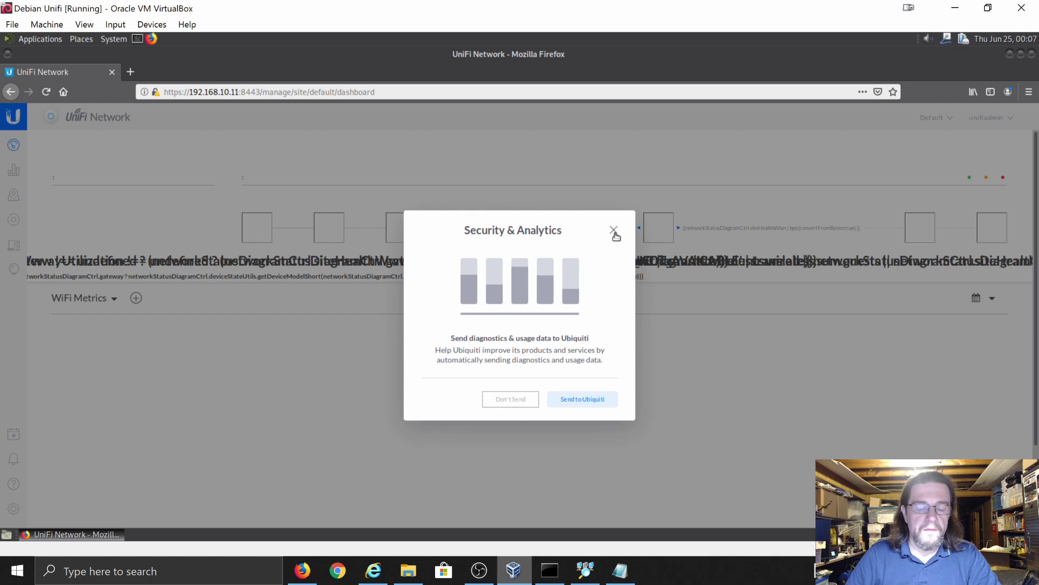
left_click(572, 405)
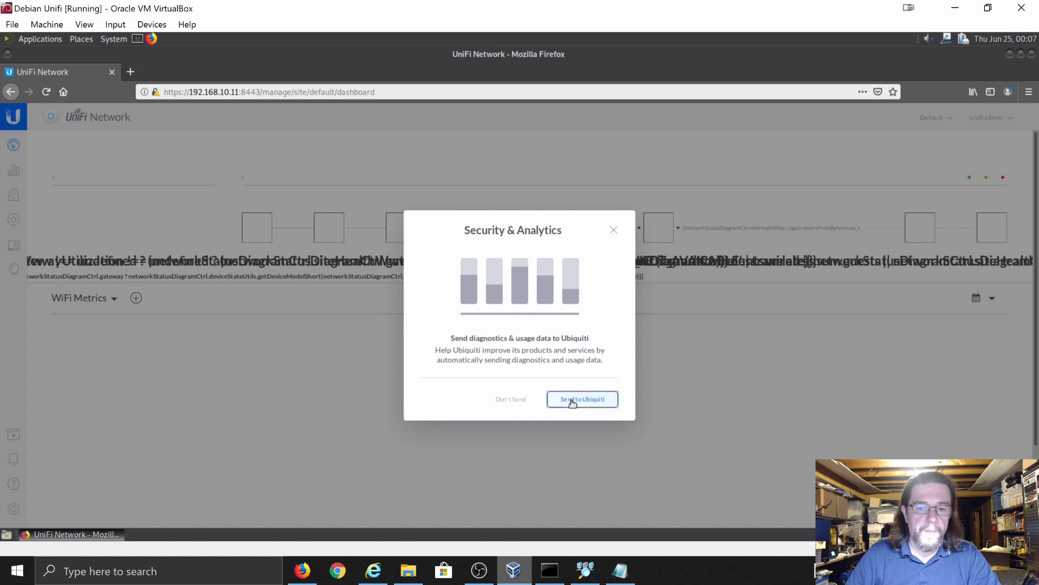
left_click(615, 231)
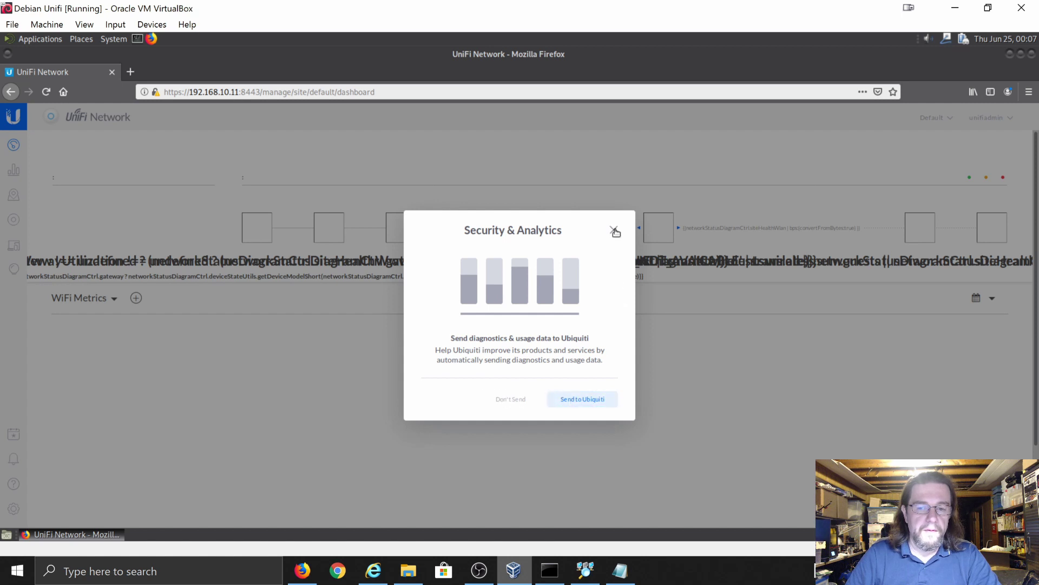
left_click(47, 93)
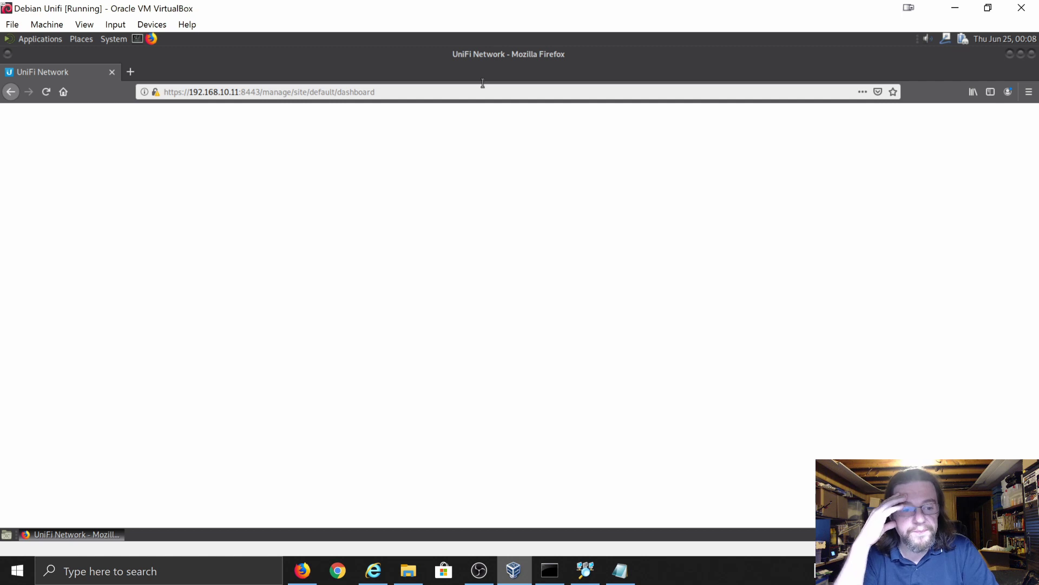
- Reload the blank dashboard once more, then quit the frozen Firefox window
left_click(47, 93)
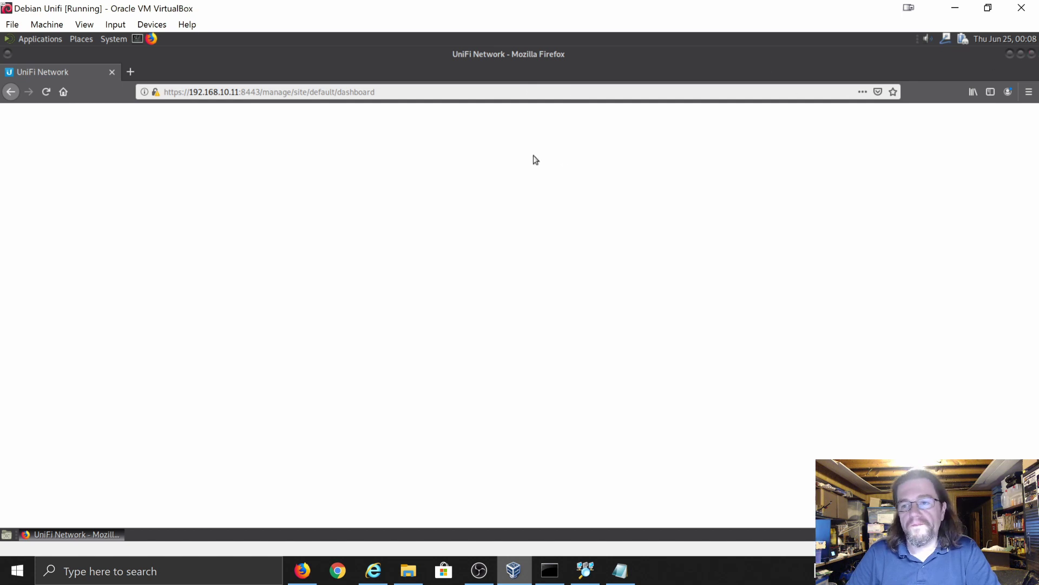
key("alt+F4")
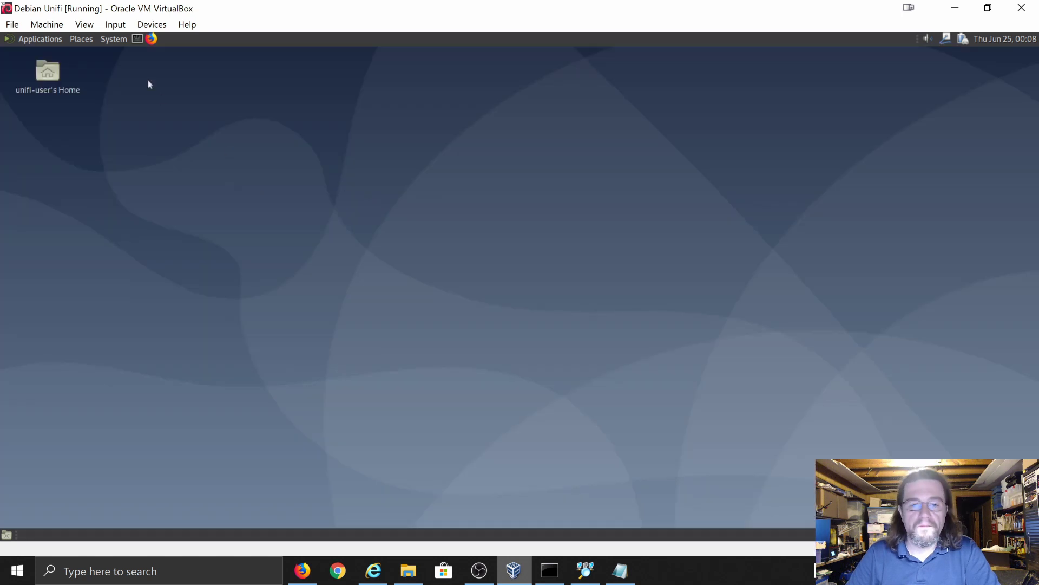
- Relaunch Firefox from the panel after dismissing the 'already running' error
left_click(152, 38)
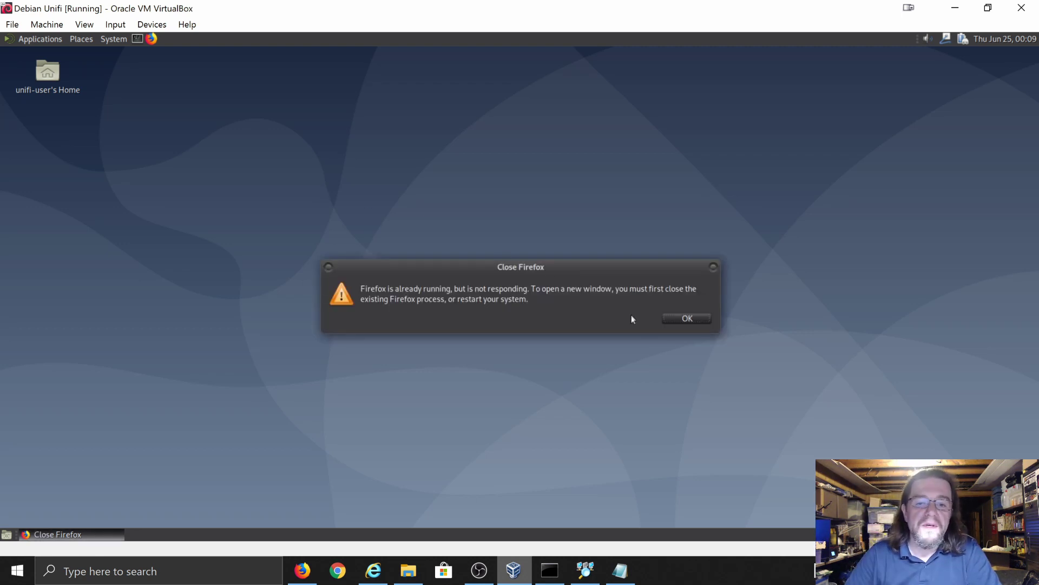
left_click(677, 319)
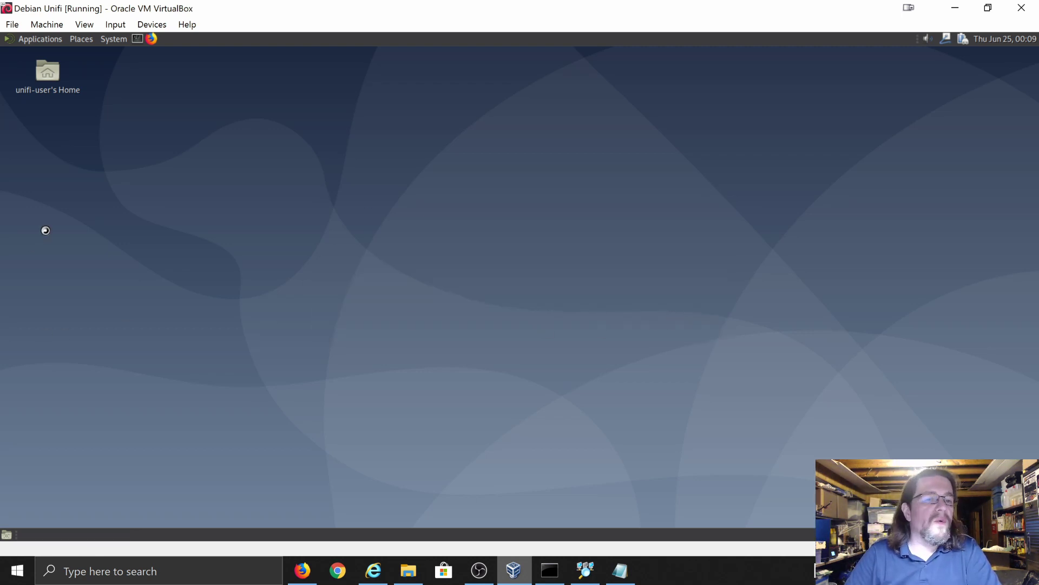
left_click(111, 38)
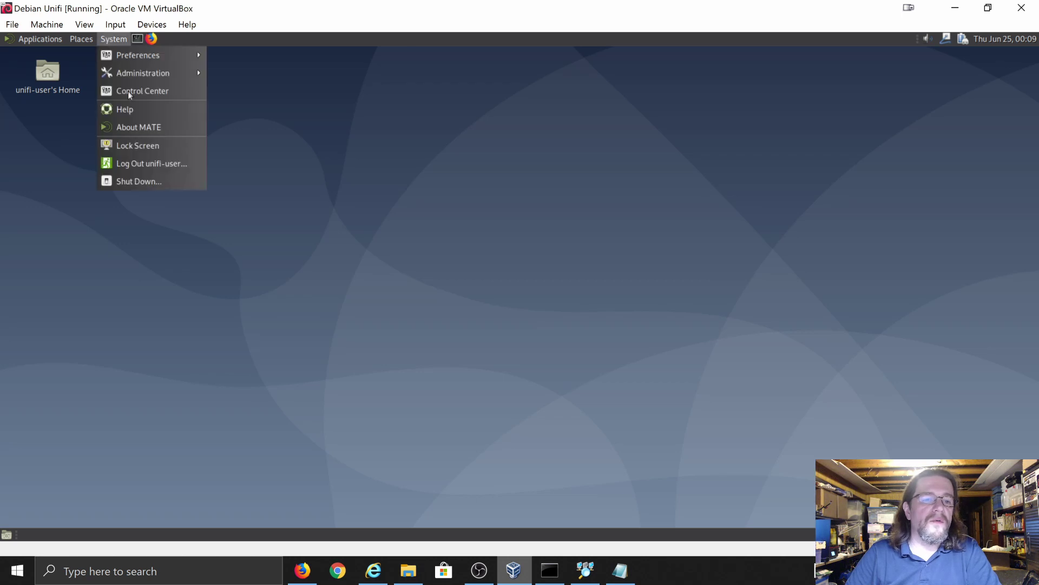
left_click(153, 42)
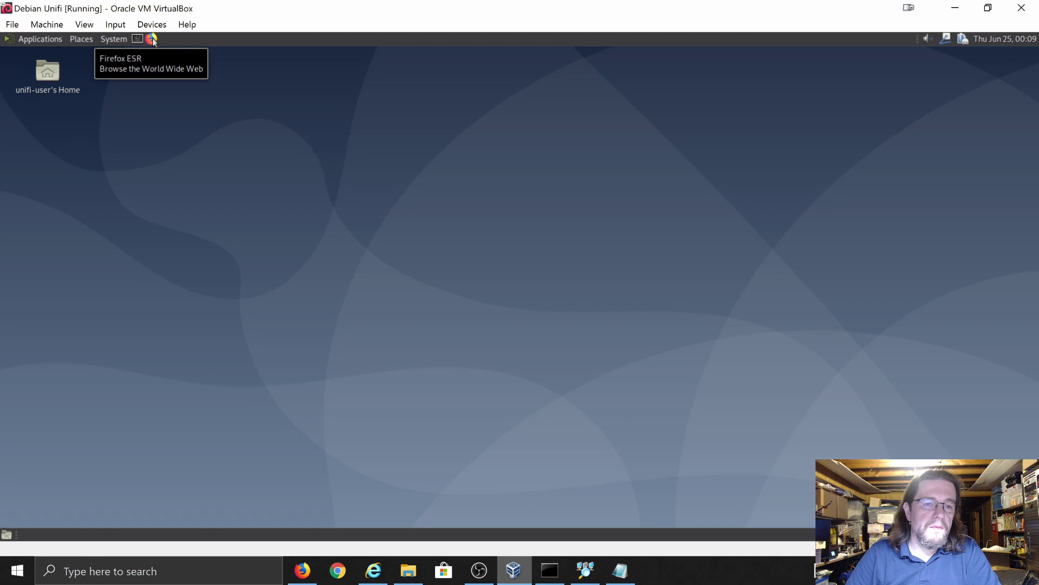
left_click(152, 39)
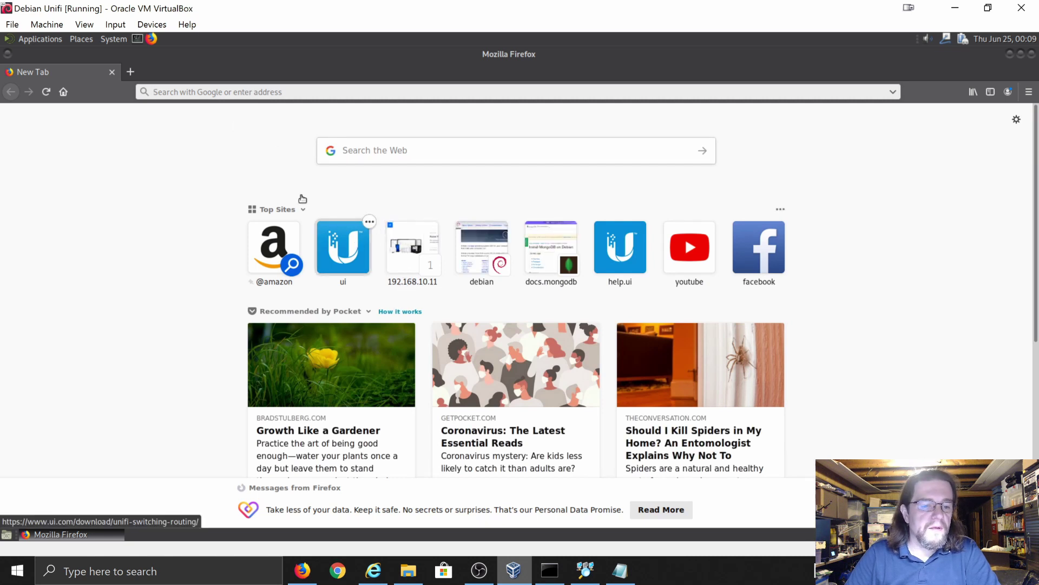
left_click(199, 93)
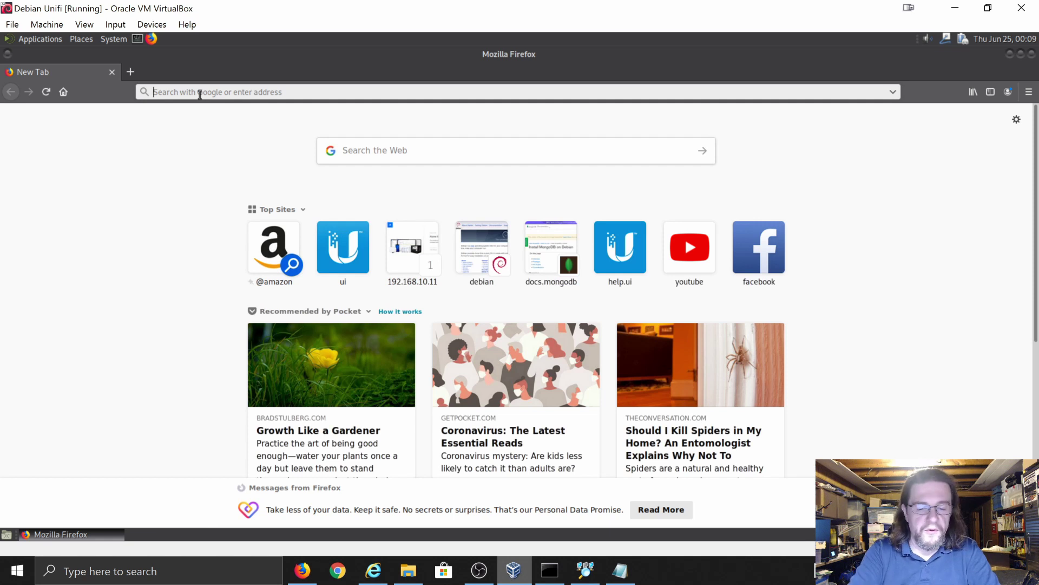
type("http")
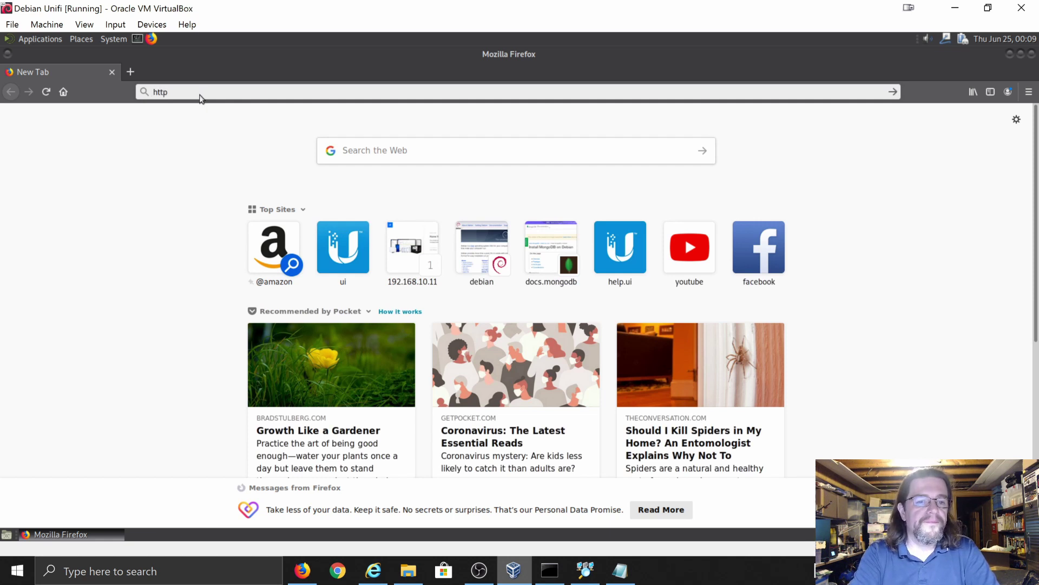
type("s://")
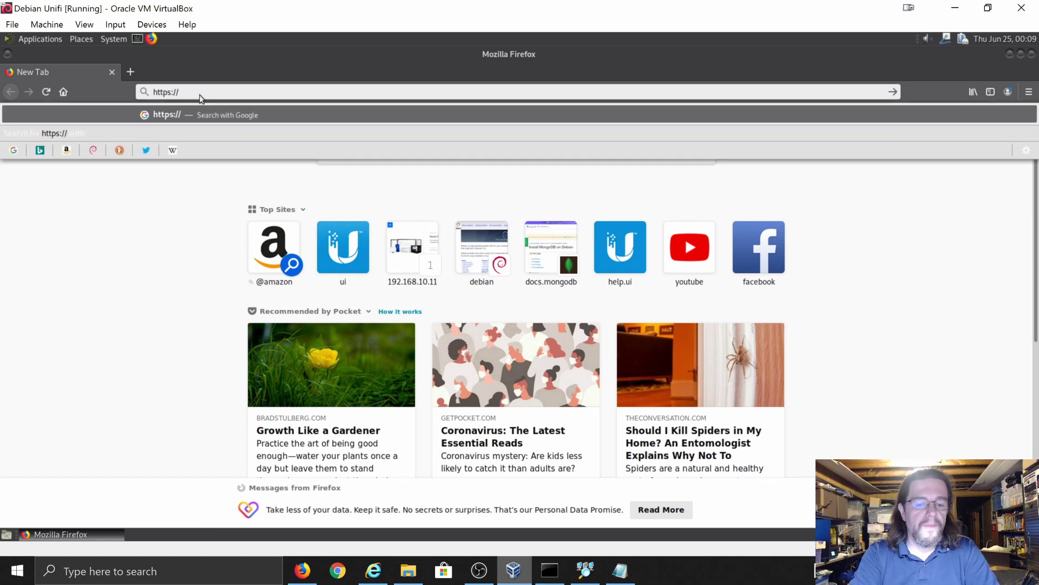
type("192.168")
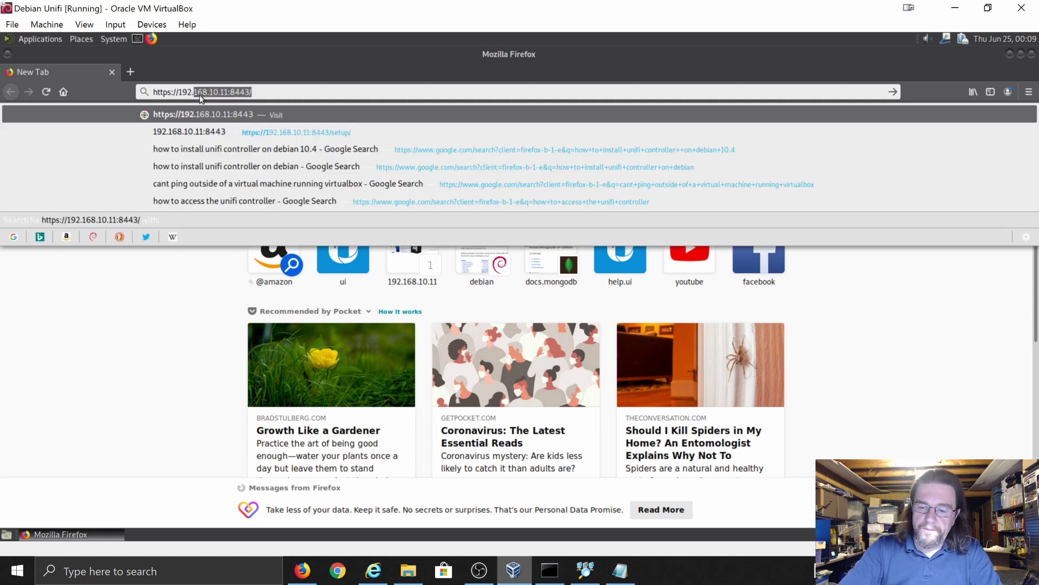
type(".10.")
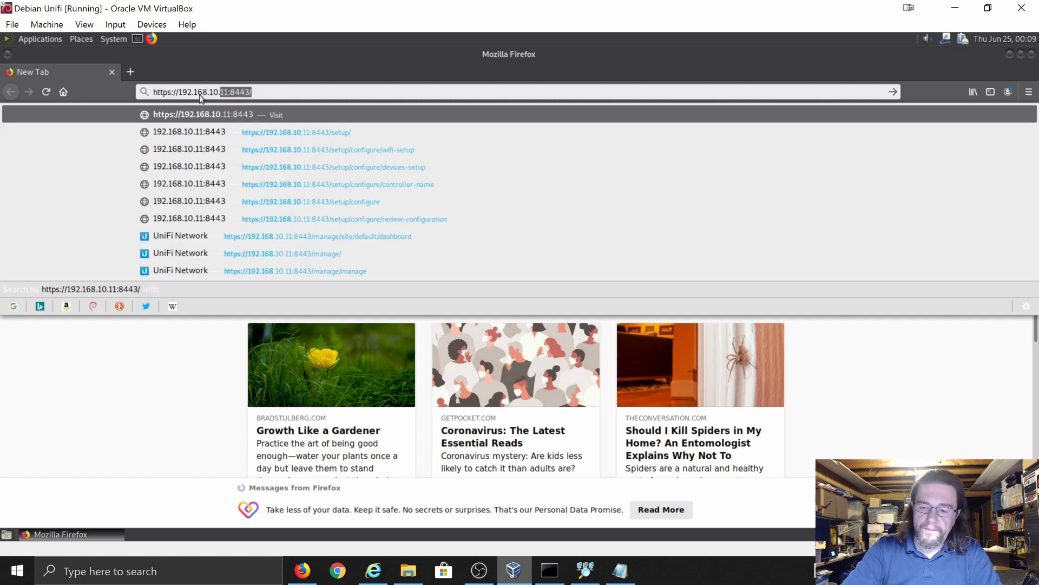
type("11")
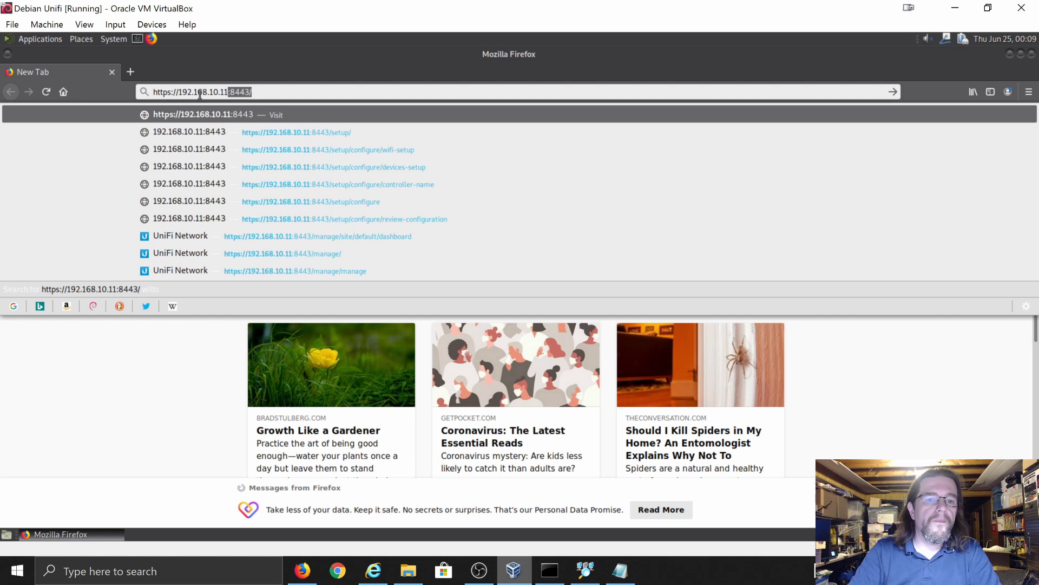
key("Return")
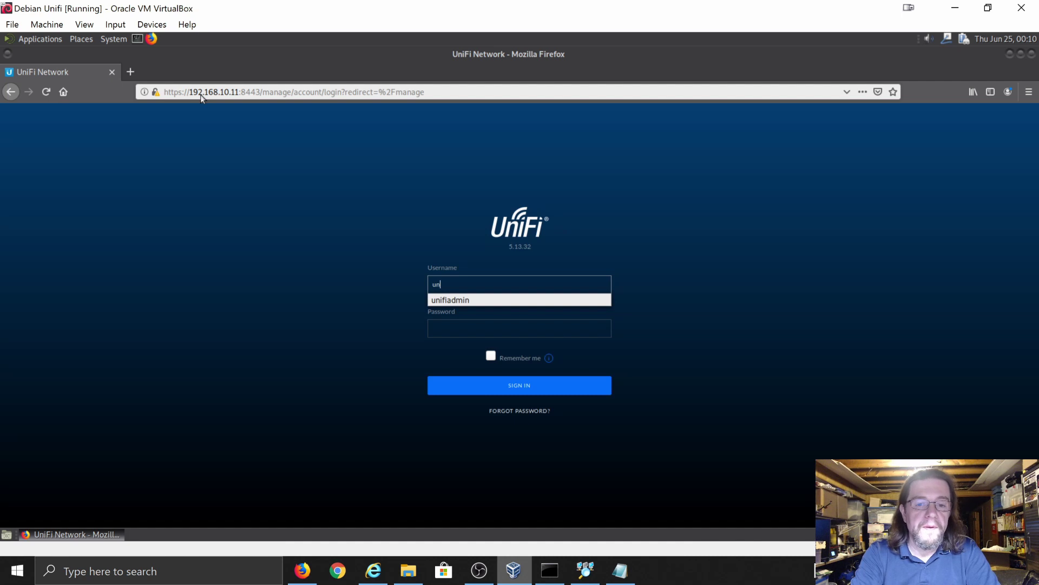
- Log in with the saved admin credentials, let the page load, and agree to send diagnostics
key("Return")
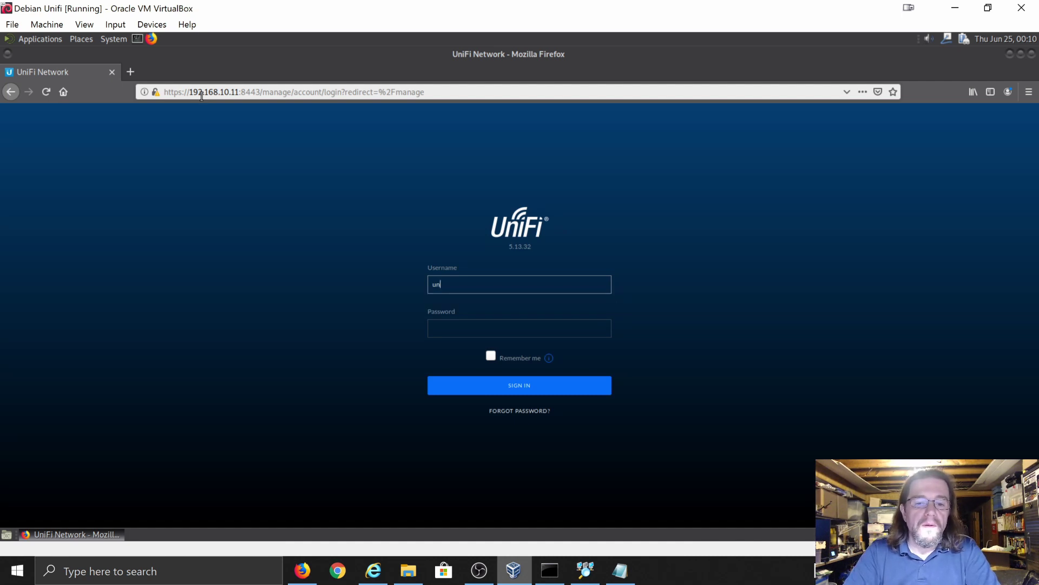
key("Tab")
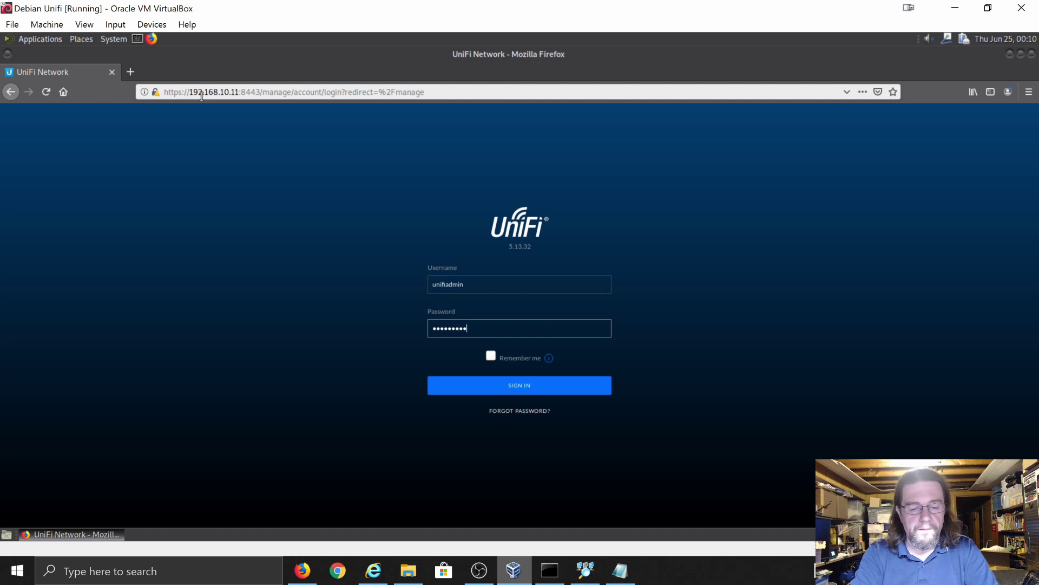
type("•")
key("Return")
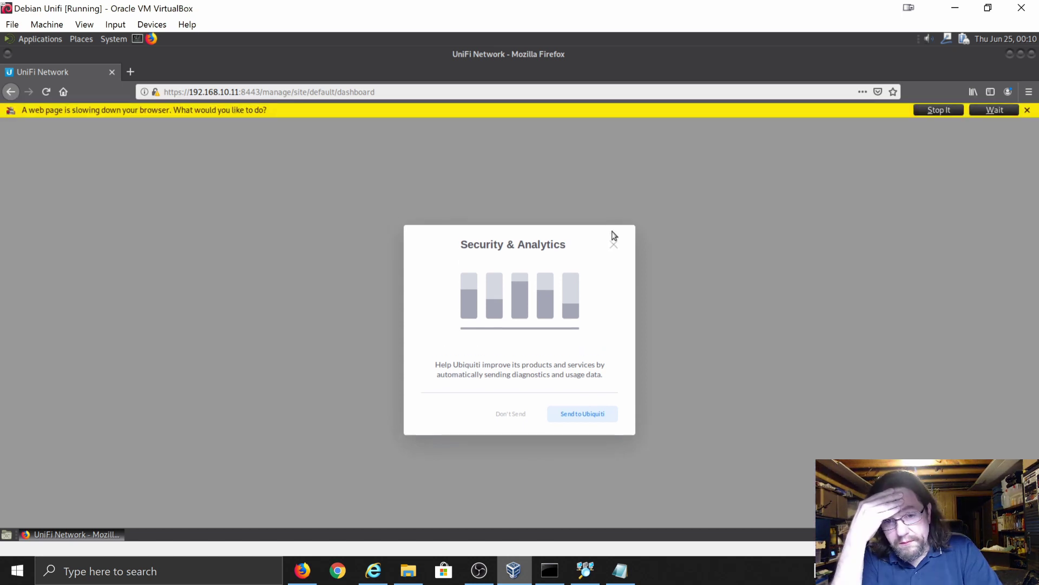
left_click(994, 110)
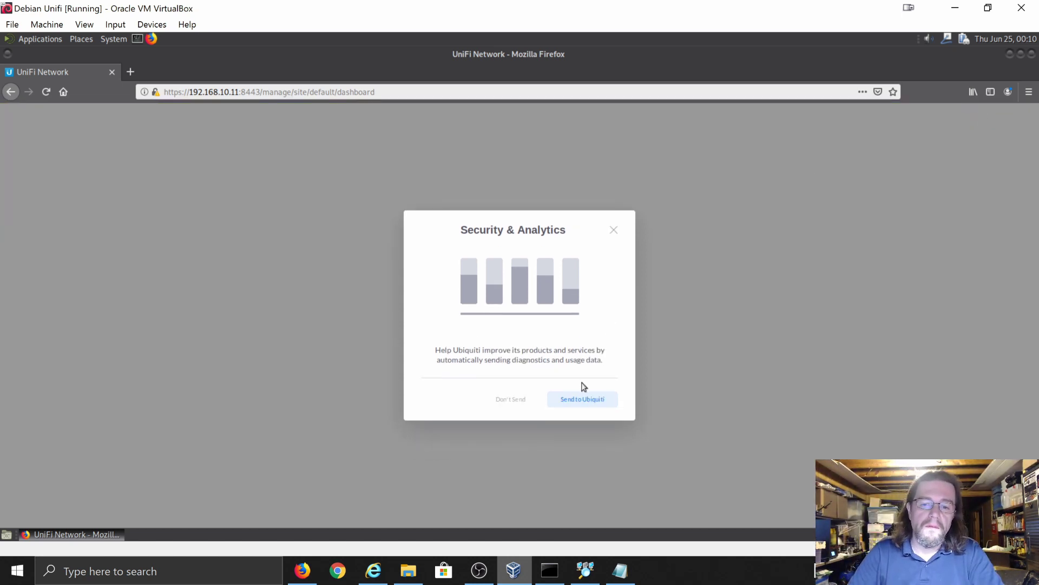
left_click(574, 399)
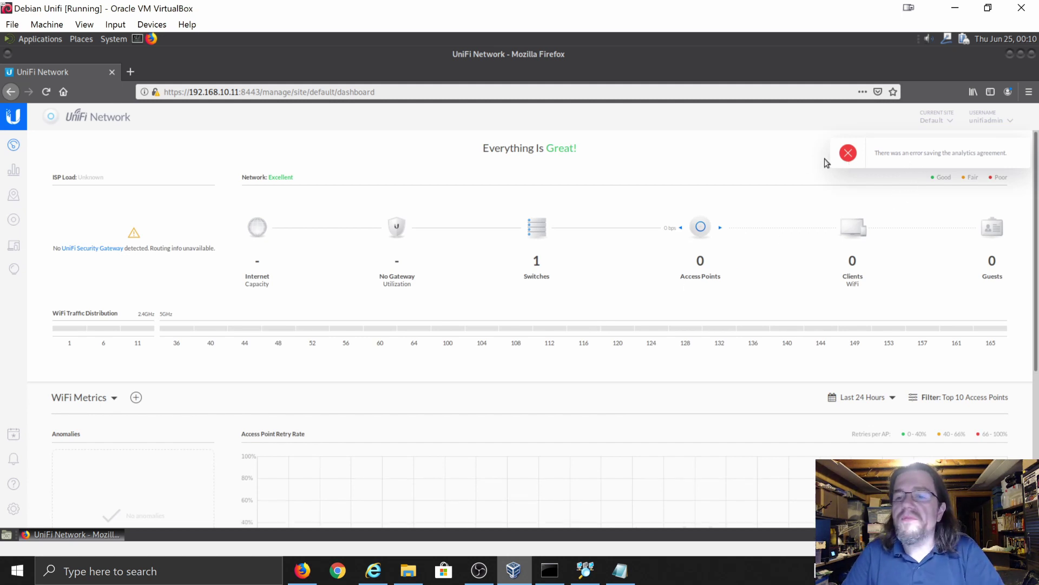
- Dismiss the analytics error and show the Devices list with the Switch Flex Mini
left_click(1021, 153)
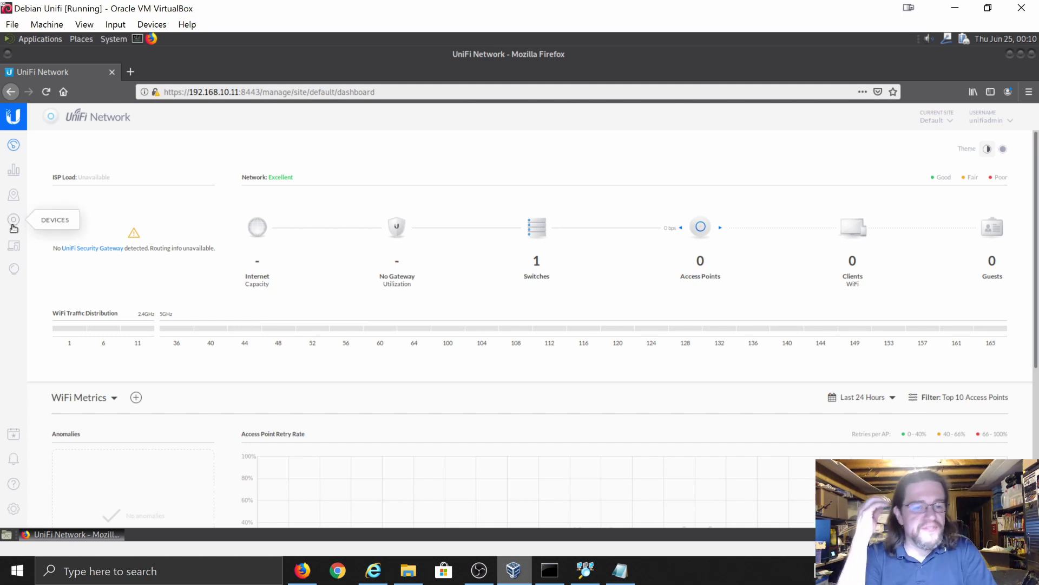
left_click(13, 224)
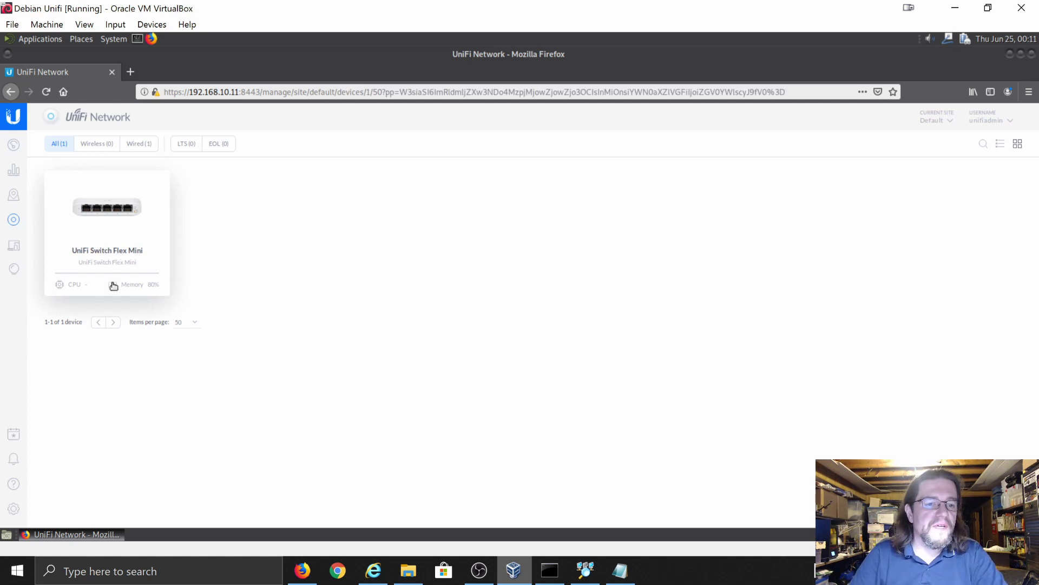
- Open the details panel for the UniFi Switch Flex Mini
left_click(109, 256)
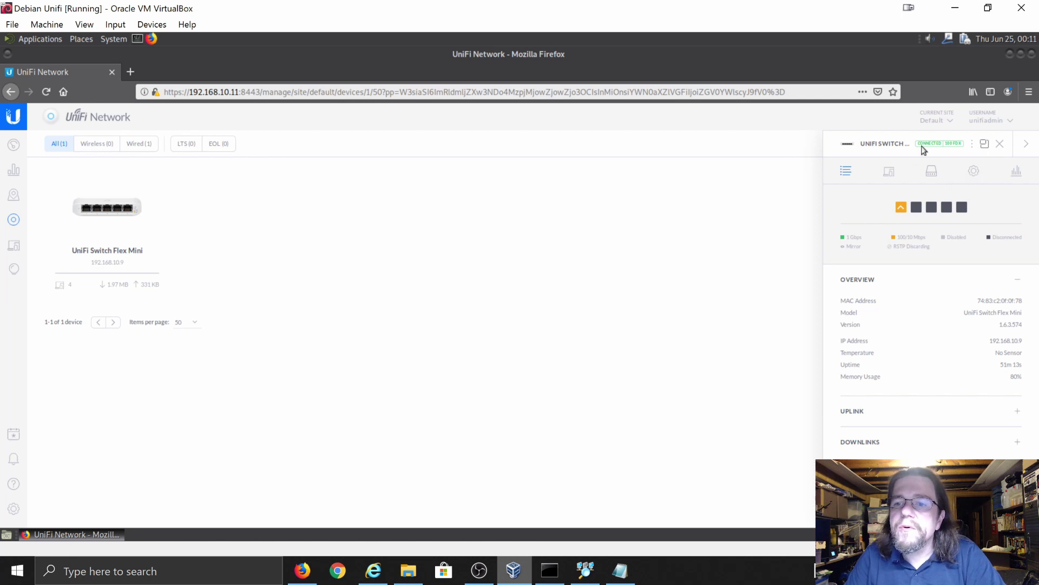
right_click(113, 235)
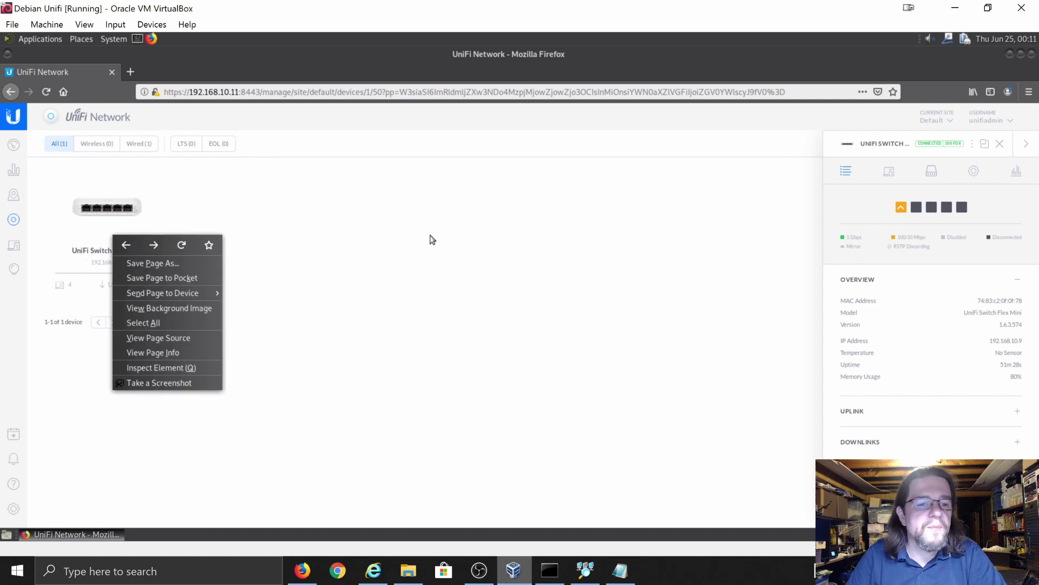
left_click(558, 254)
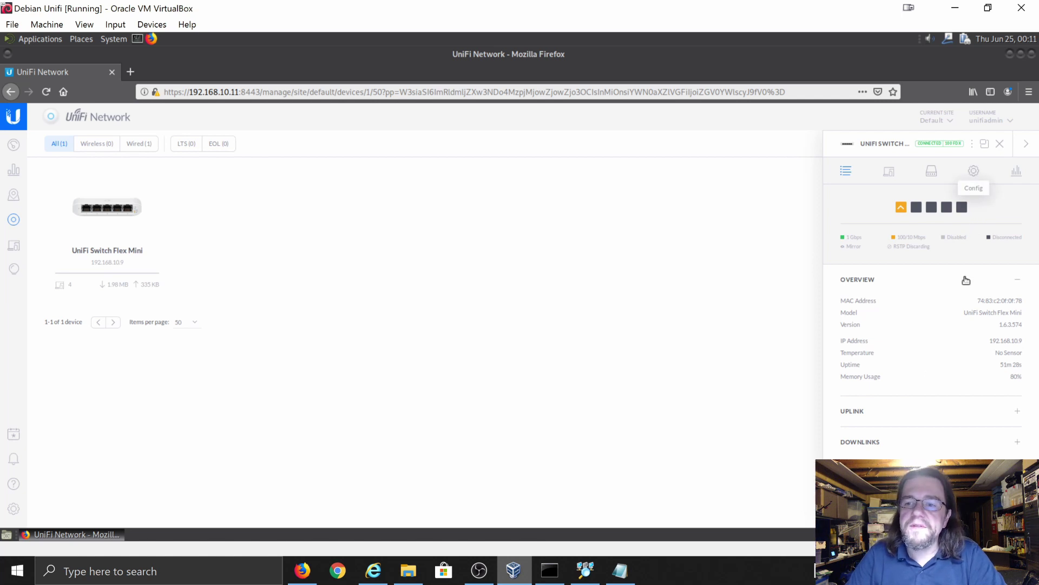
- Force-provision the switch from Config > Manage Device, confirm, and close the panel
left_click(994, 167)
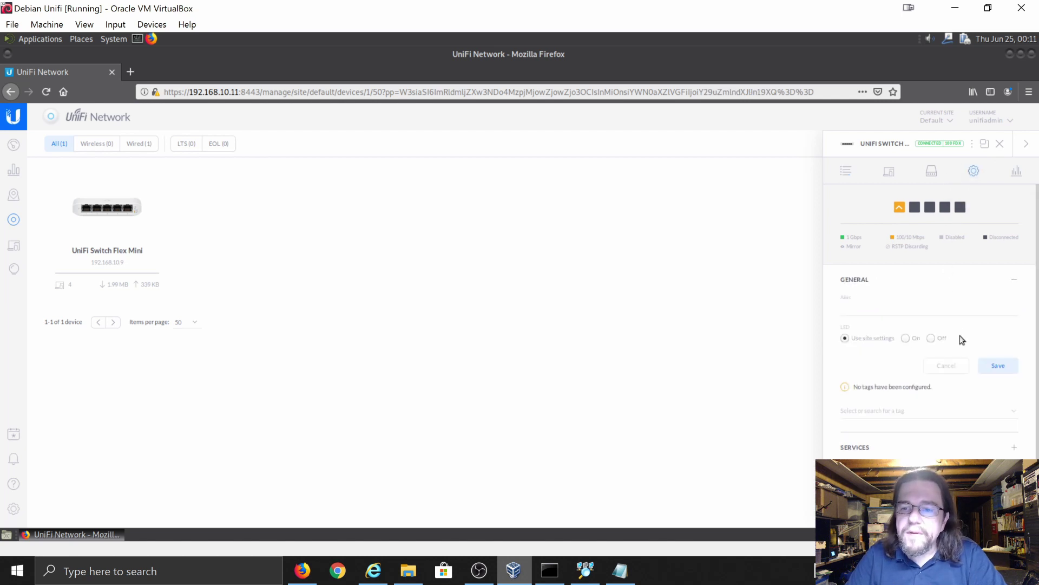
scroll(962, 340, "down", 1)
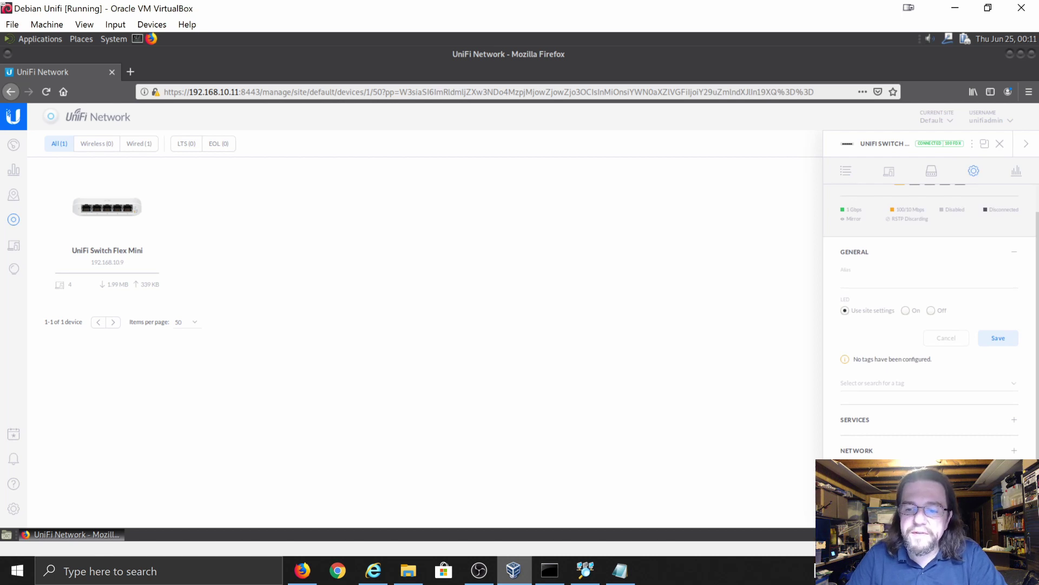
left_click(986, 481)
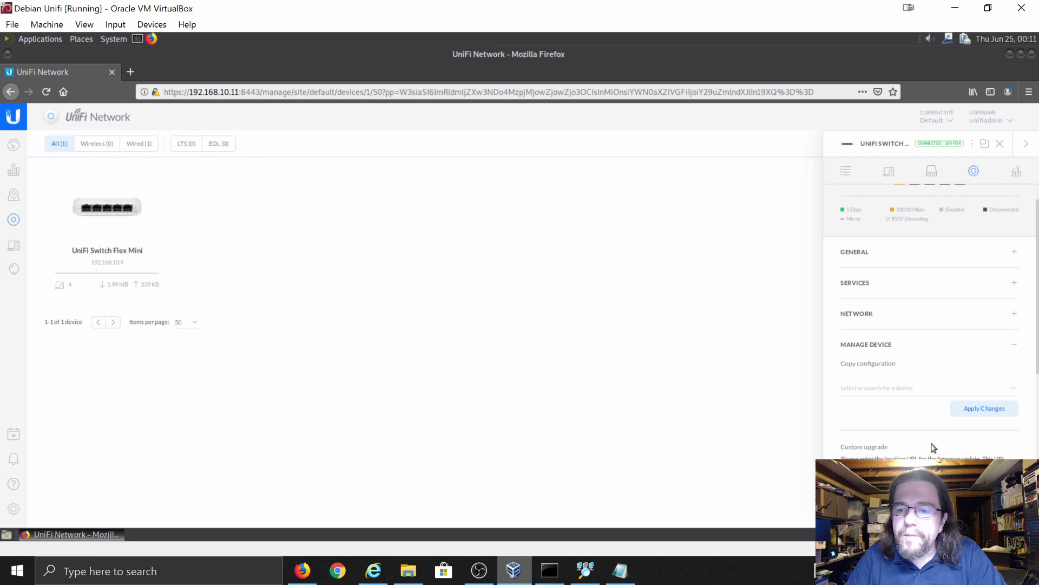
scroll(933, 437, "down", 3)
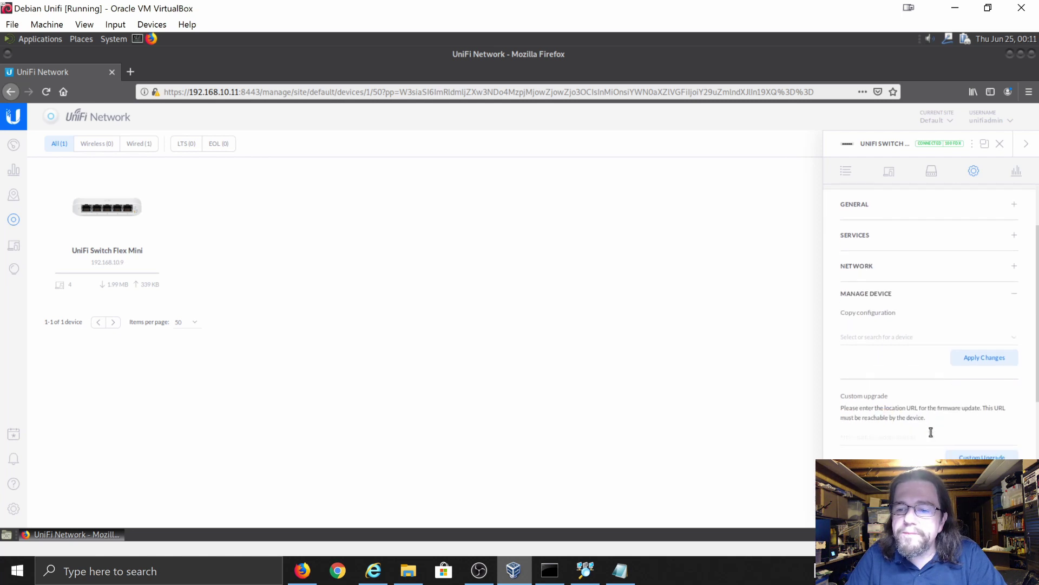
scroll(932, 434, "down", 2)
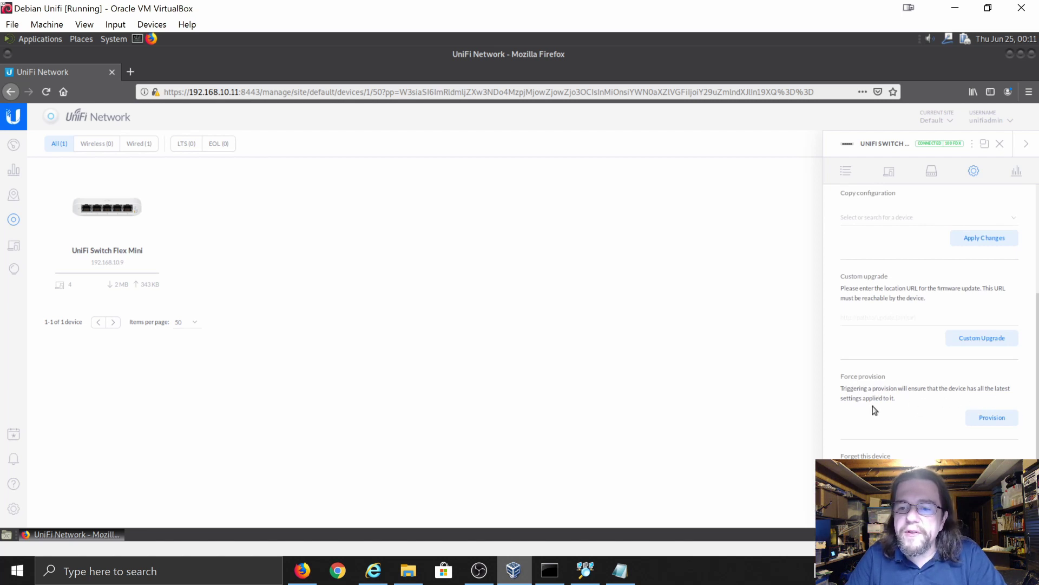
left_click(998, 422)
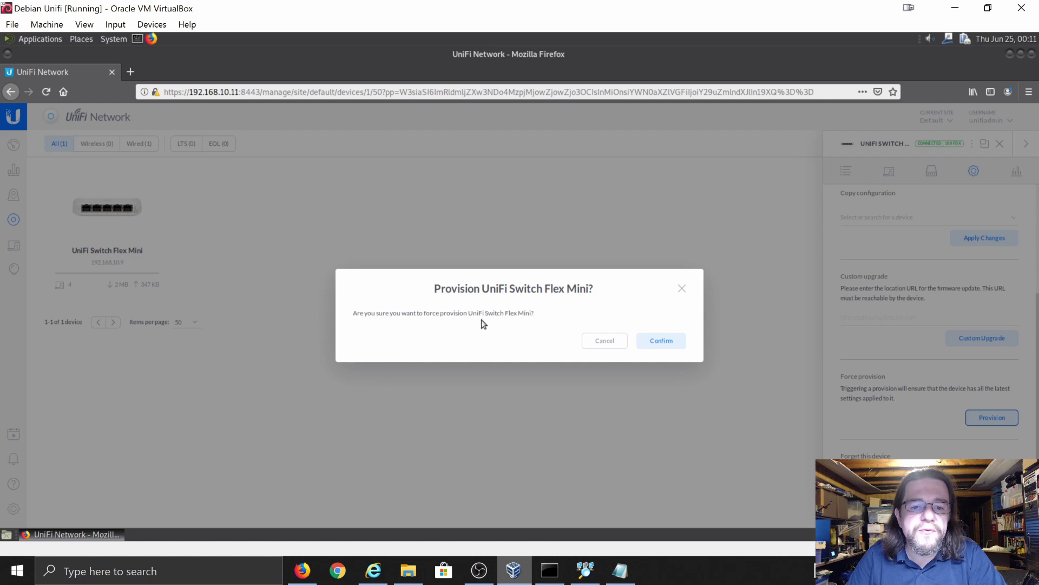
left_click(648, 341)
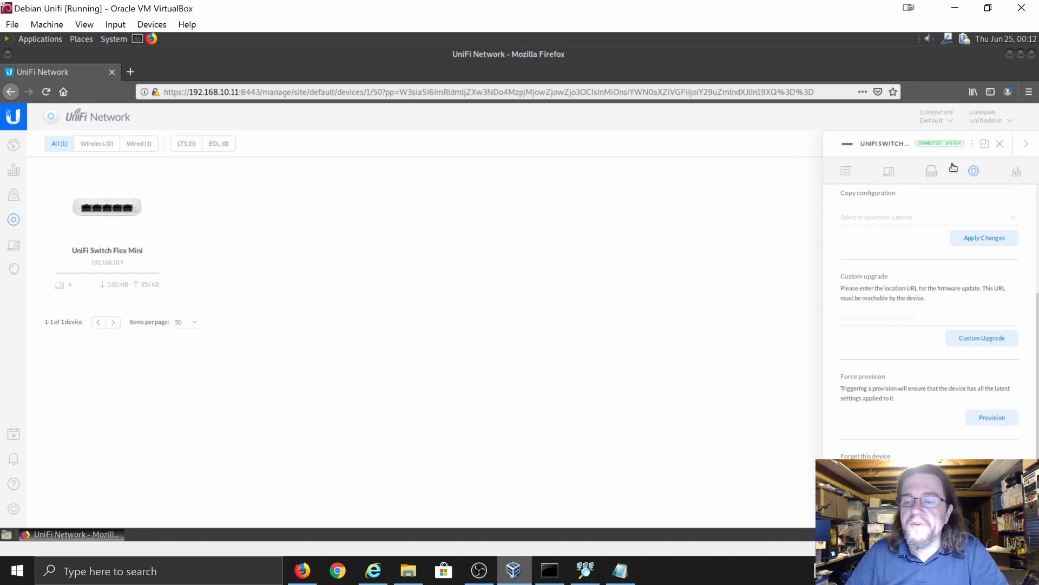
left_click(1025, 146)
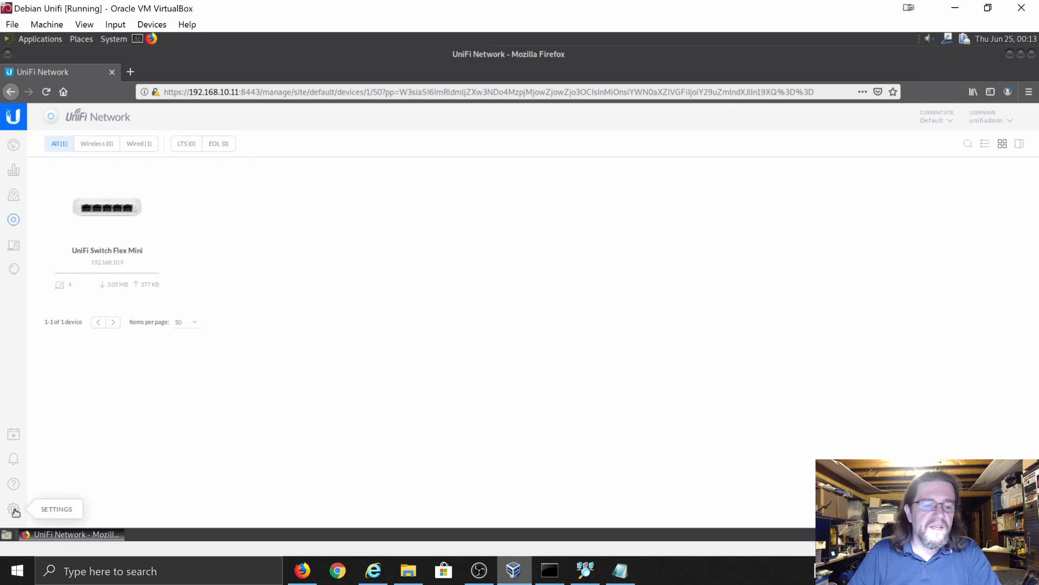
left_click(14, 509)
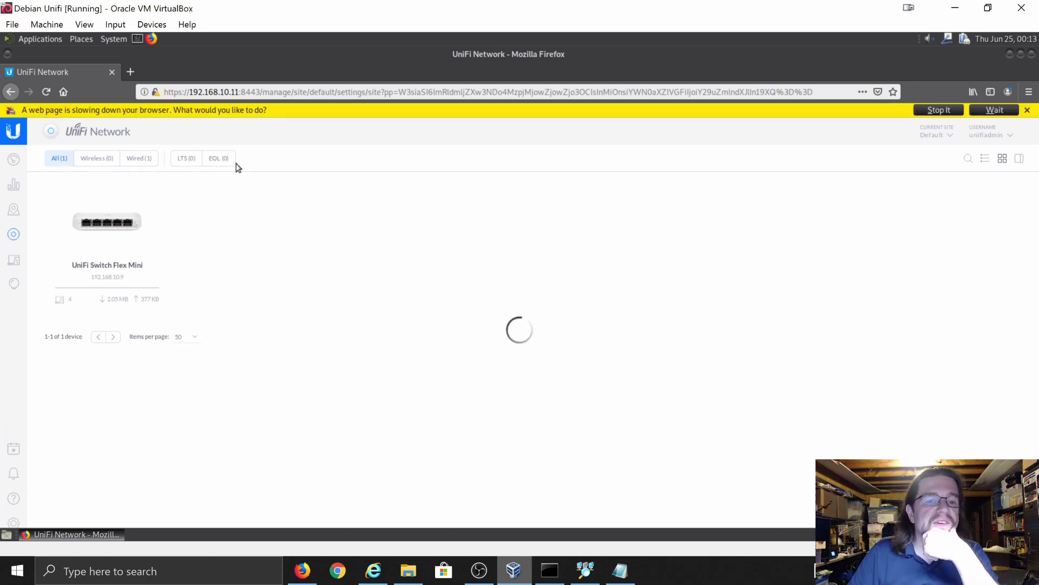
- Change the Site Name from Default to Cybertron and scroll down toward Apply Changes
left_click(953, 111)
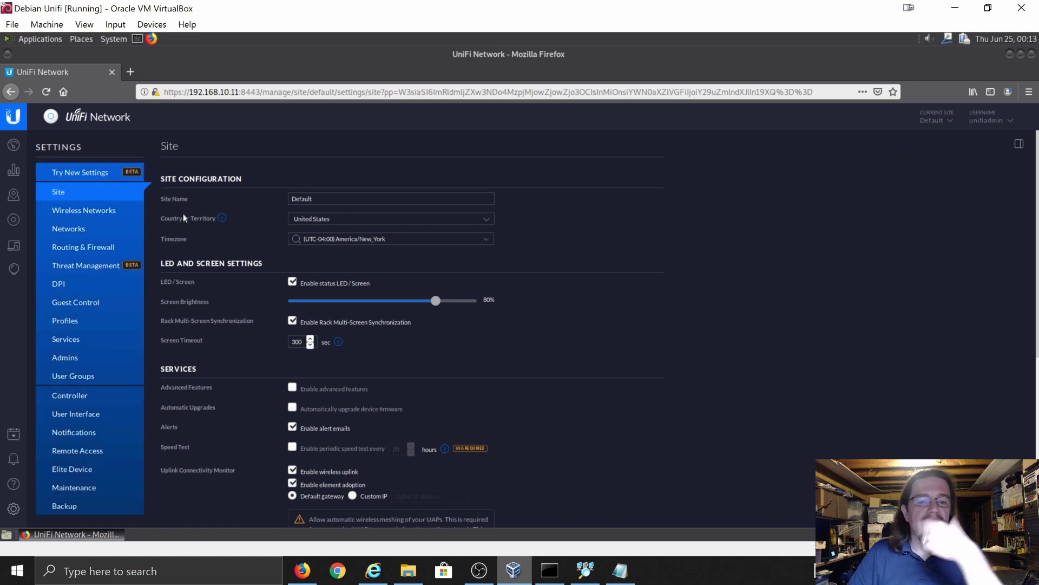
left_click(320, 199)
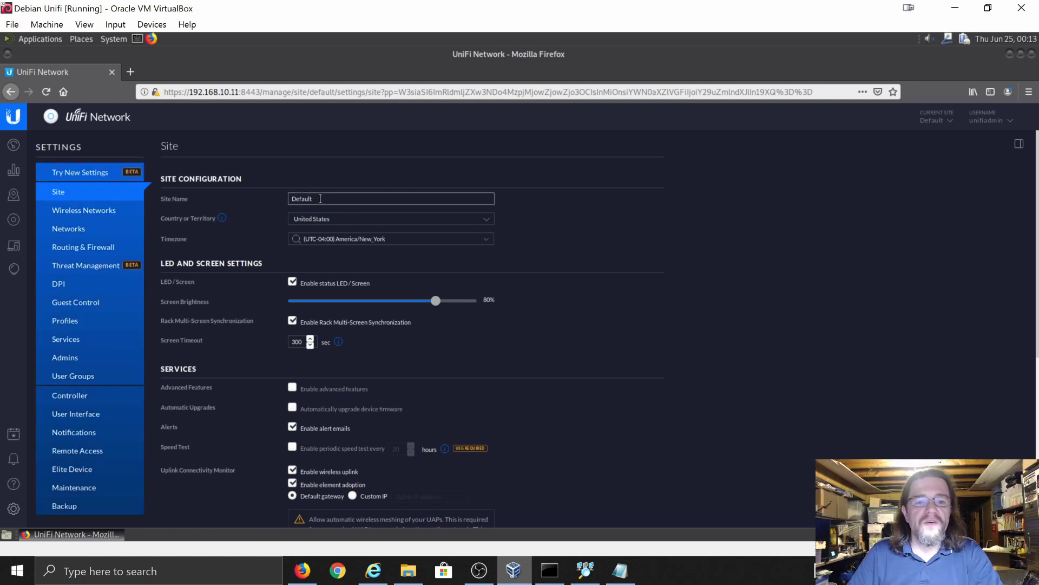
double_click(303, 199)
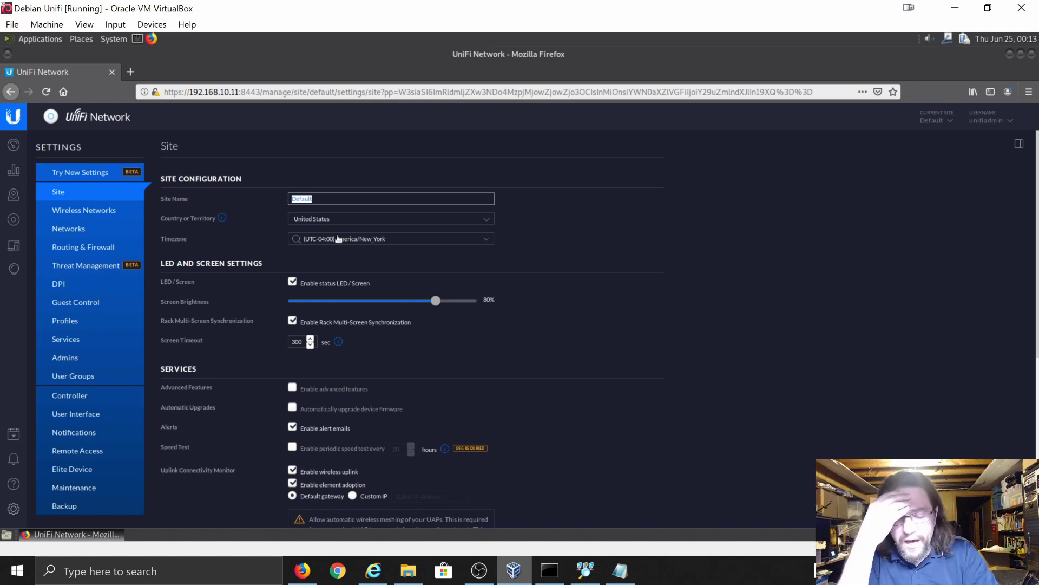
type("Cybertron")
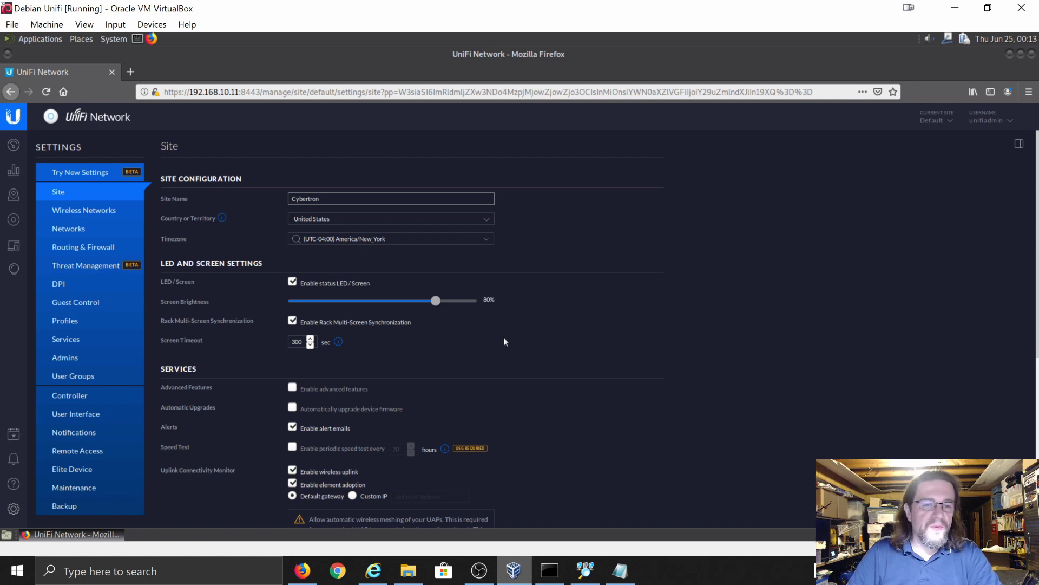
scroll(502, 339, "down", 3)
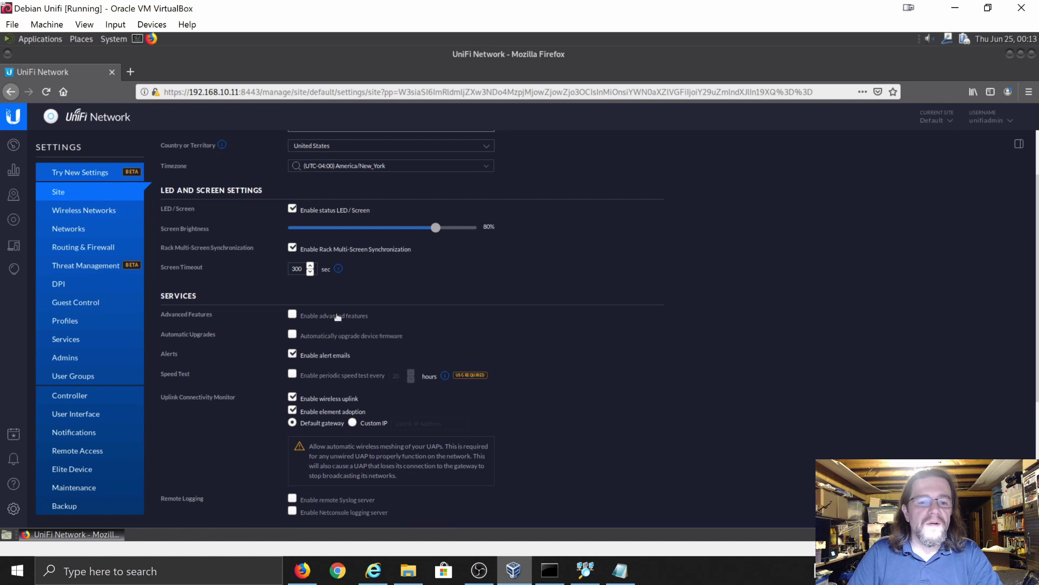
scroll(337, 319, "down", 3)
scroll(337, 327, "down", 2)
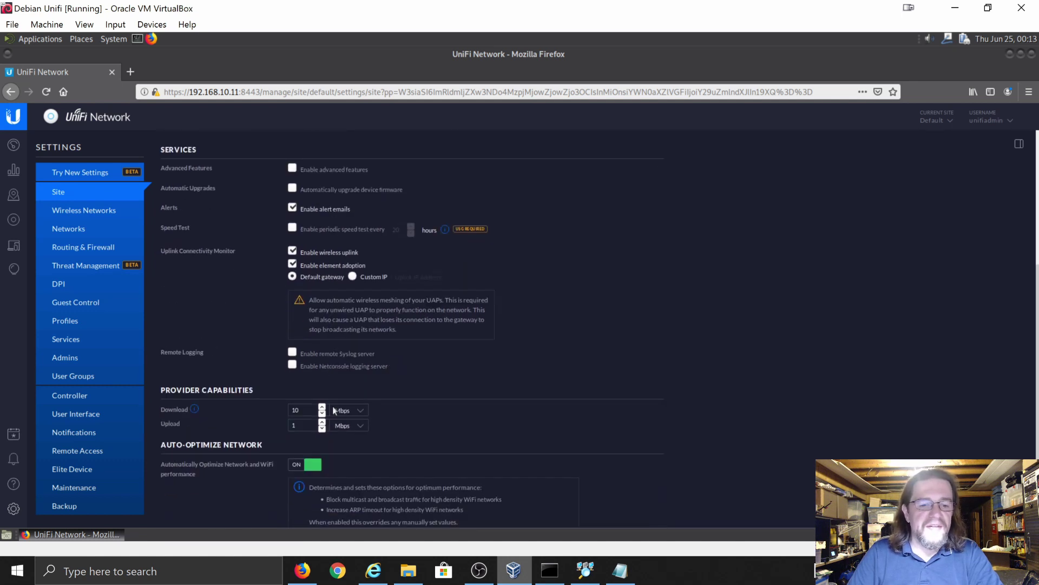
scroll(334, 410, "down", 2)
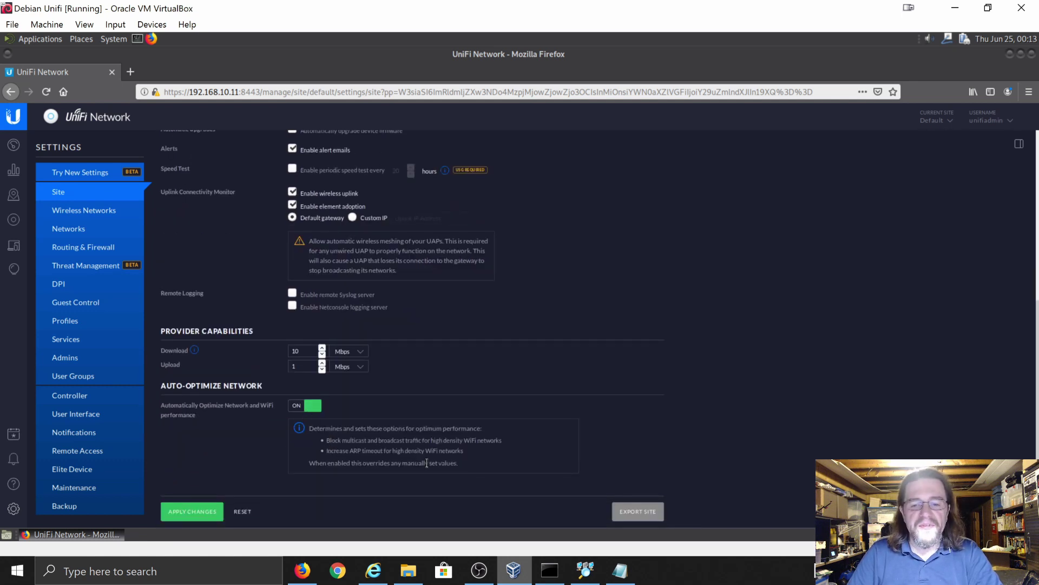
- Apply the new site name and confirm the site list now shows Cybertron
left_click(181, 513)
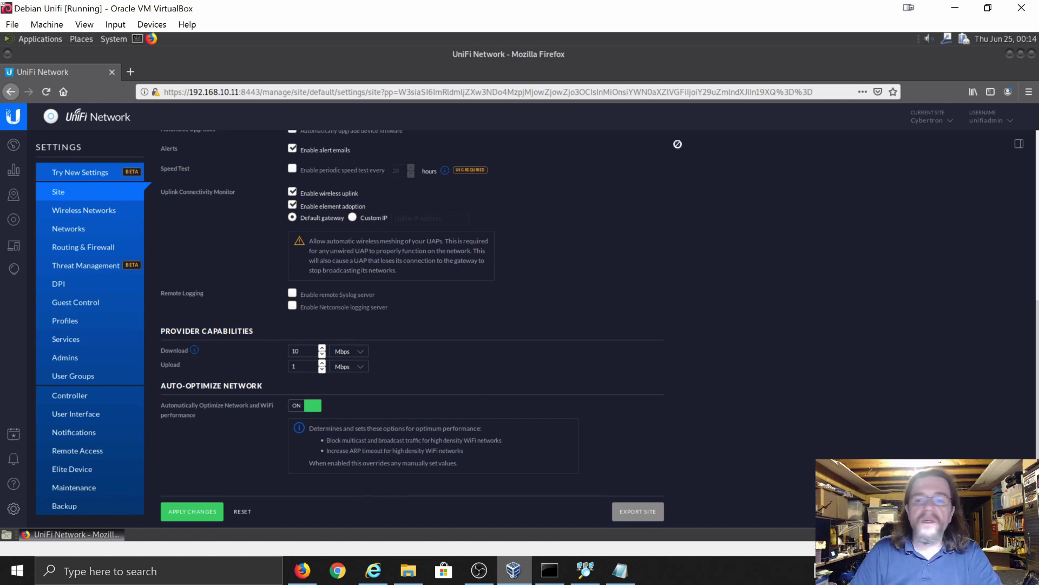
left_click(951, 122)
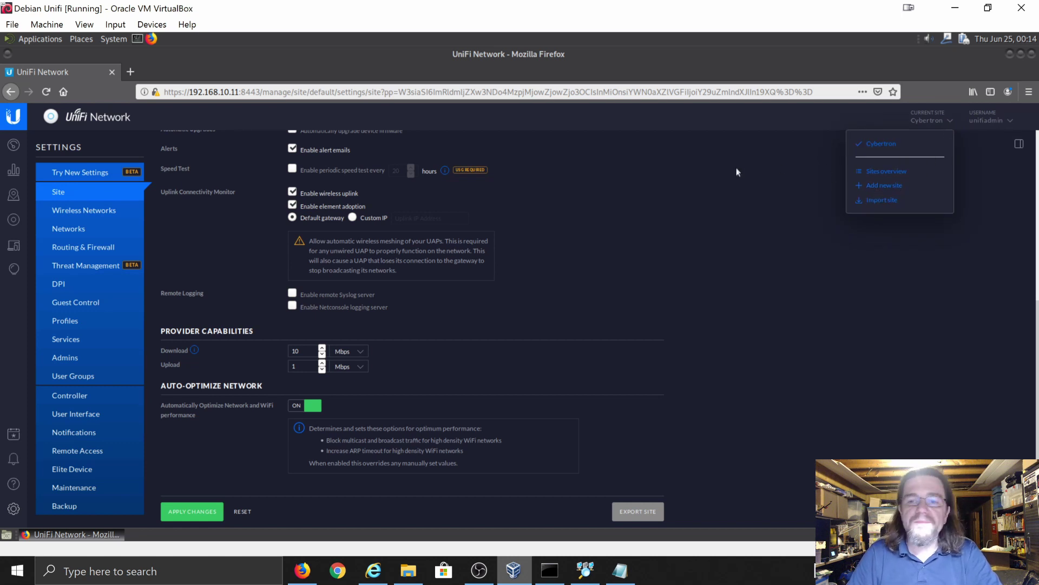
left_click(277, 262)
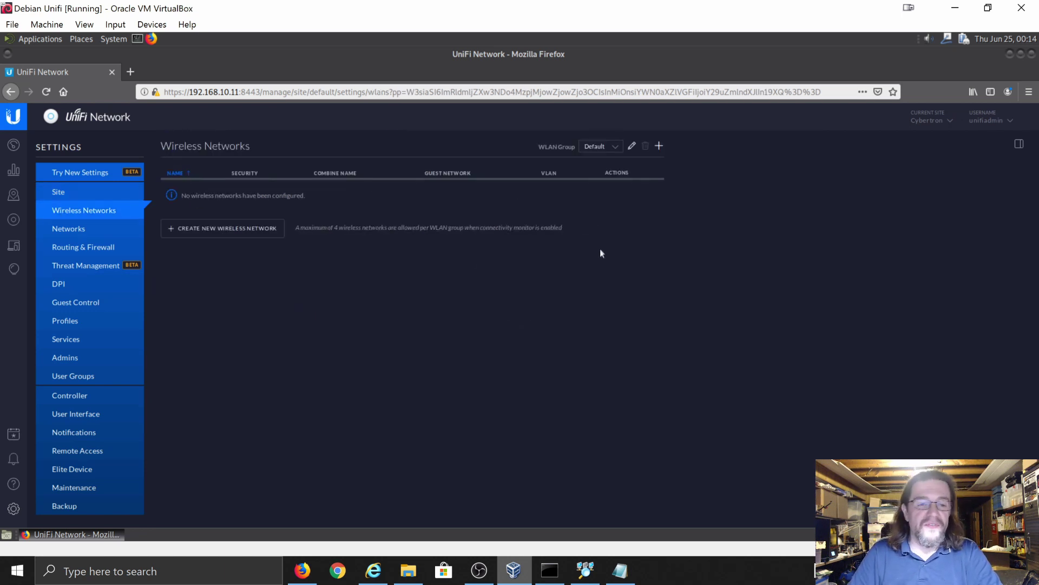
- Browse a new wireless network's advanced options without saving, then go to the Networks settings
left_click(273, 234)
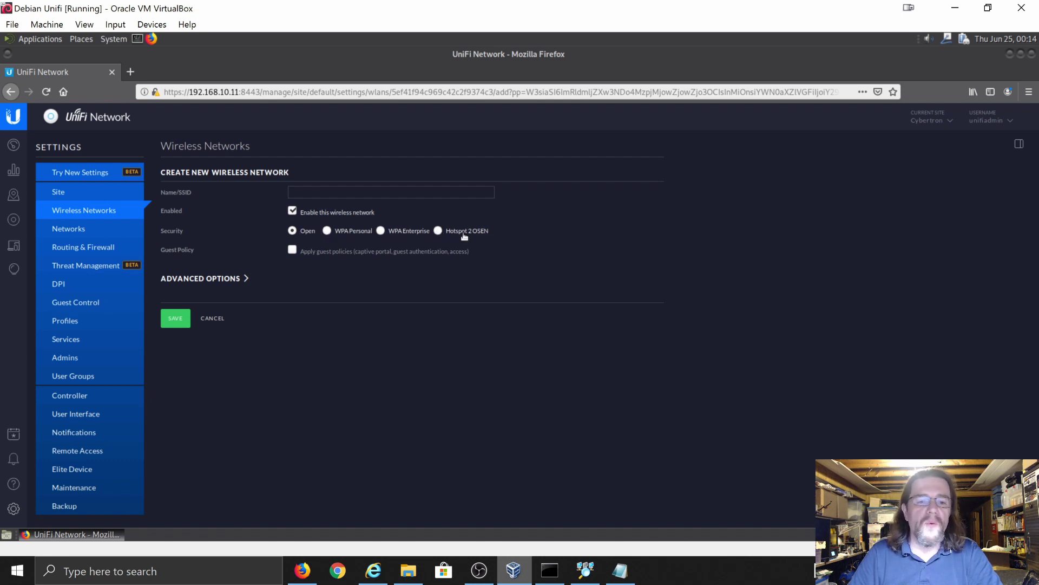
left_click(215, 280)
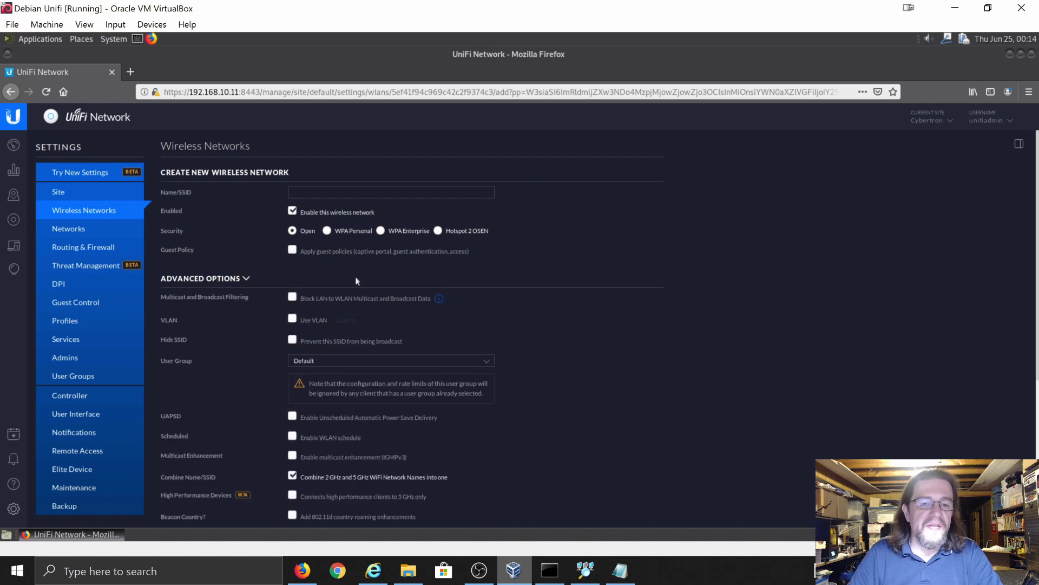
left_click(382, 192)
scroll(461, 355, "down", 1)
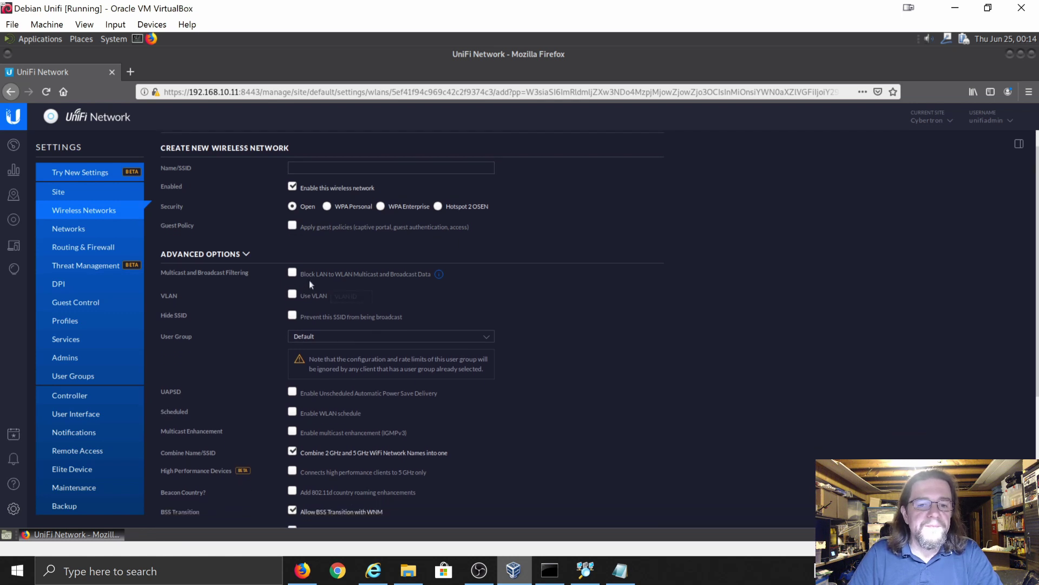
scroll(271, 403, "down", 1)
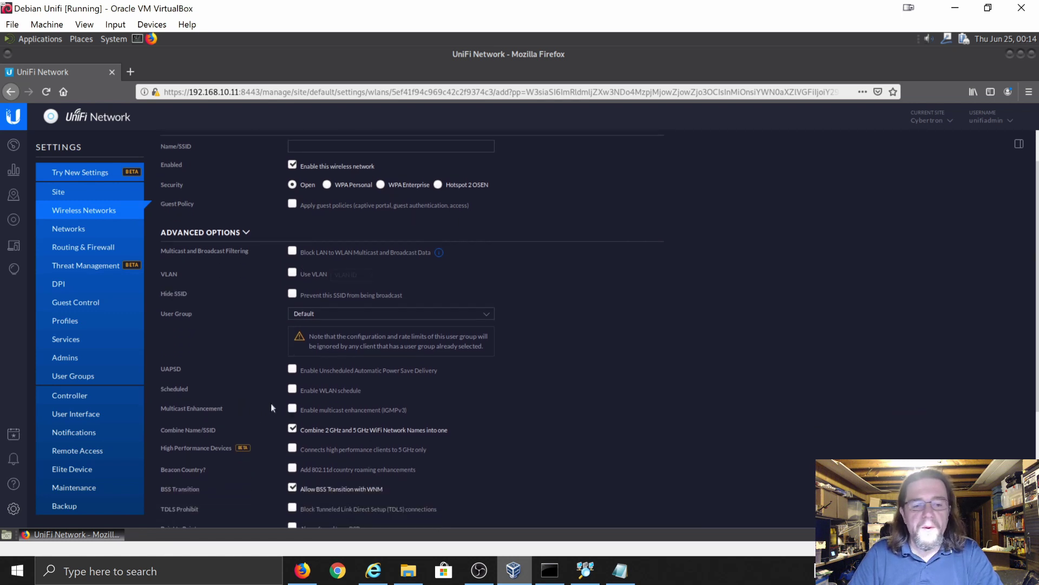
scroll(272, 407, "down", 2)
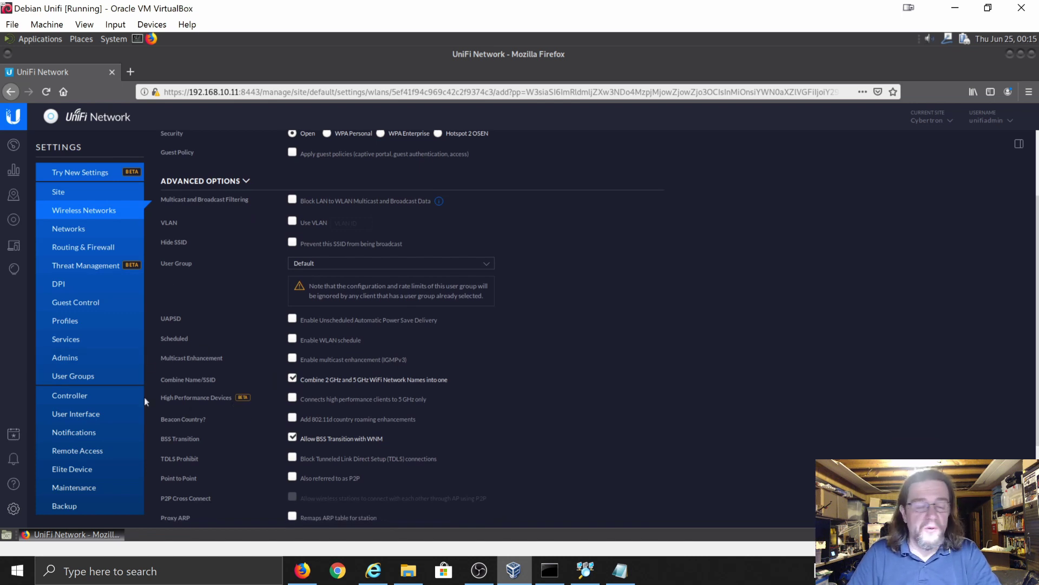
left_click(65, 232)
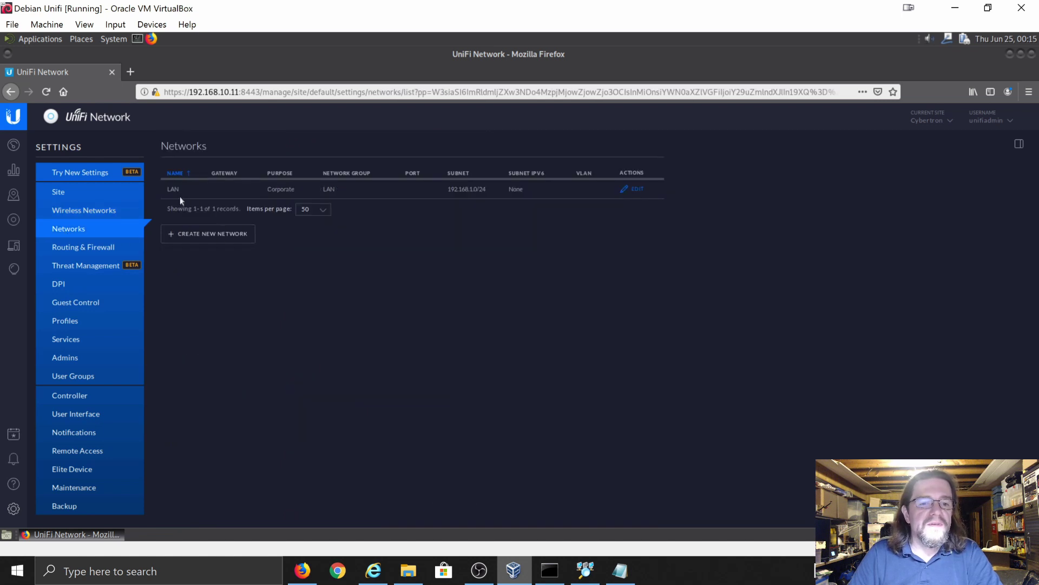
- Start a new network with purpose VLAN Only, leave it unsaved, and go to the Backup settings
left_click(206, 239)
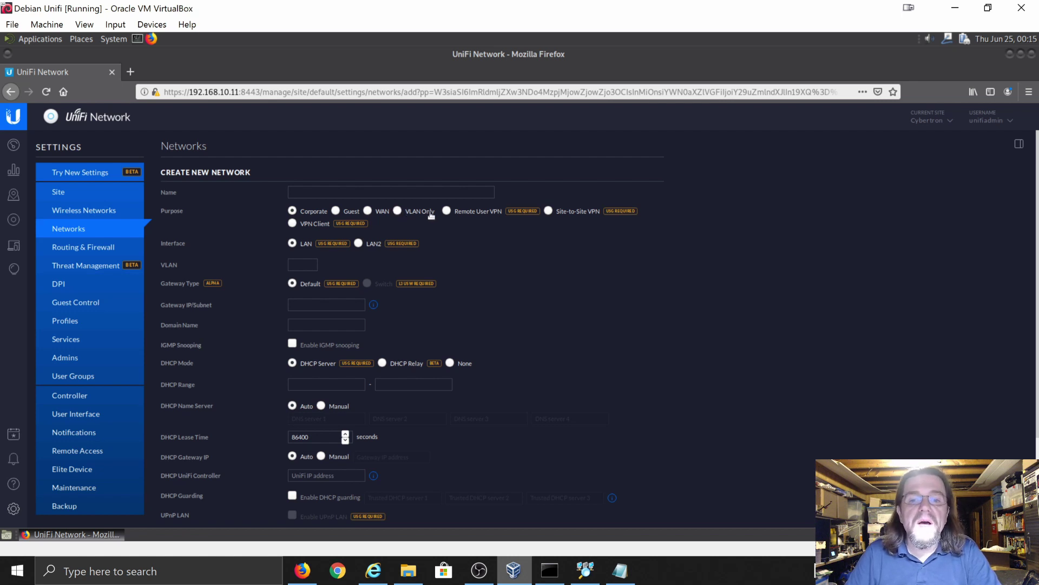
mouse_move(521, 218)
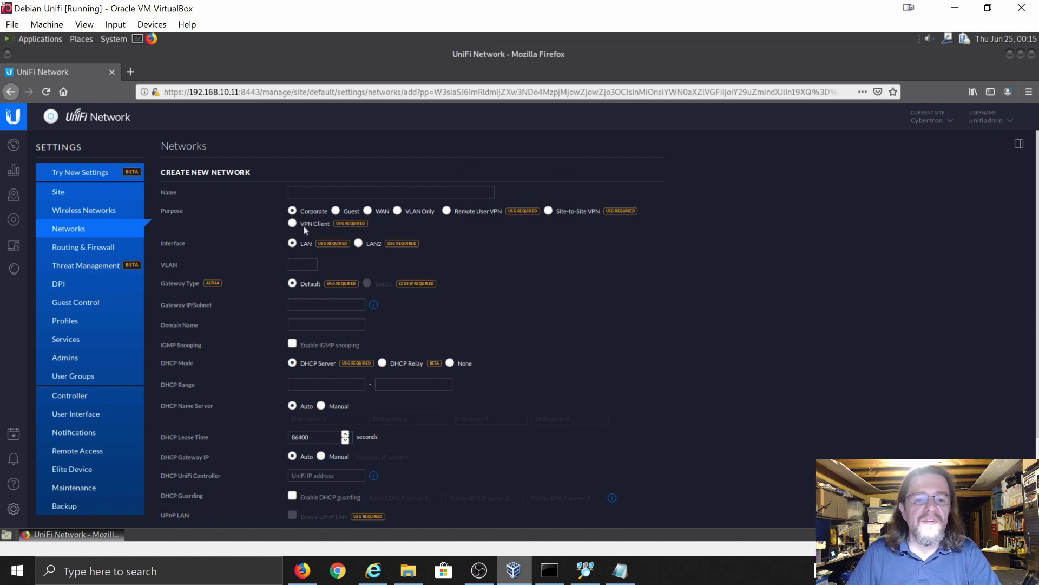
left_click(397, 212)
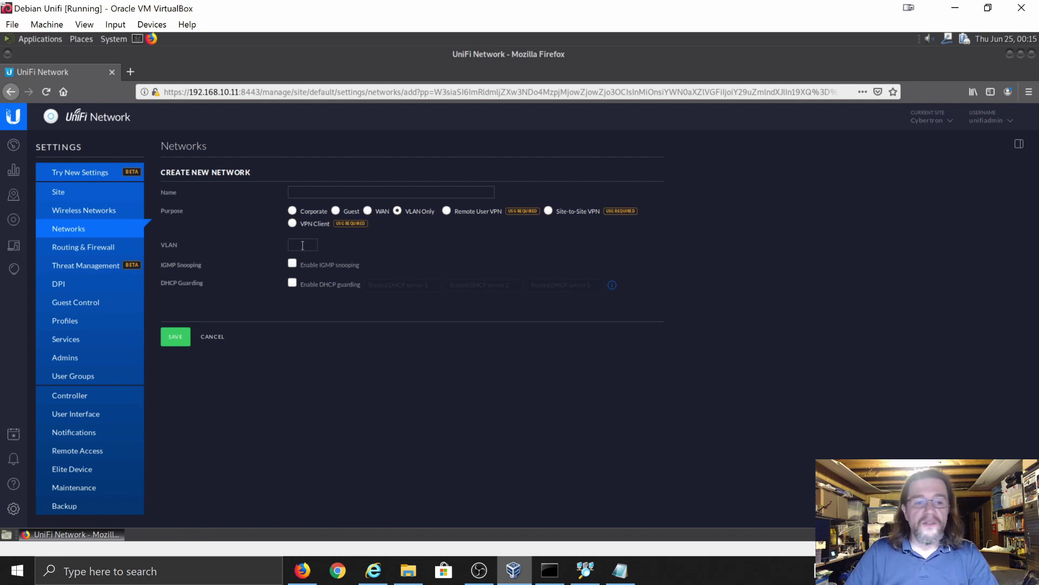
left_click(64, 509)
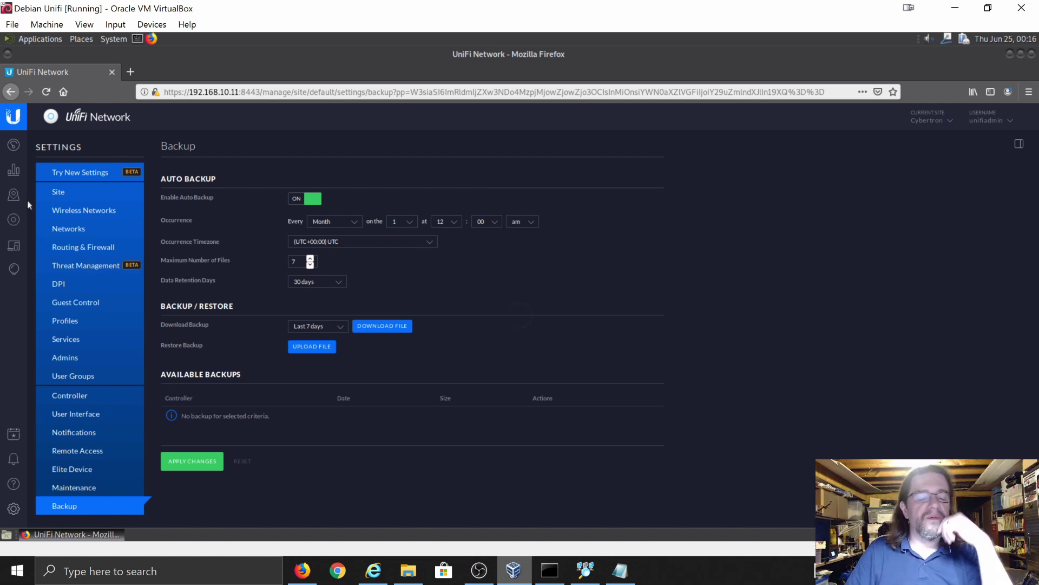
- Review the Switch Flex Mini's port map and details (firmware 1.6.3.574, 192.168.10.9), then close its panel
left_click(14, 219)
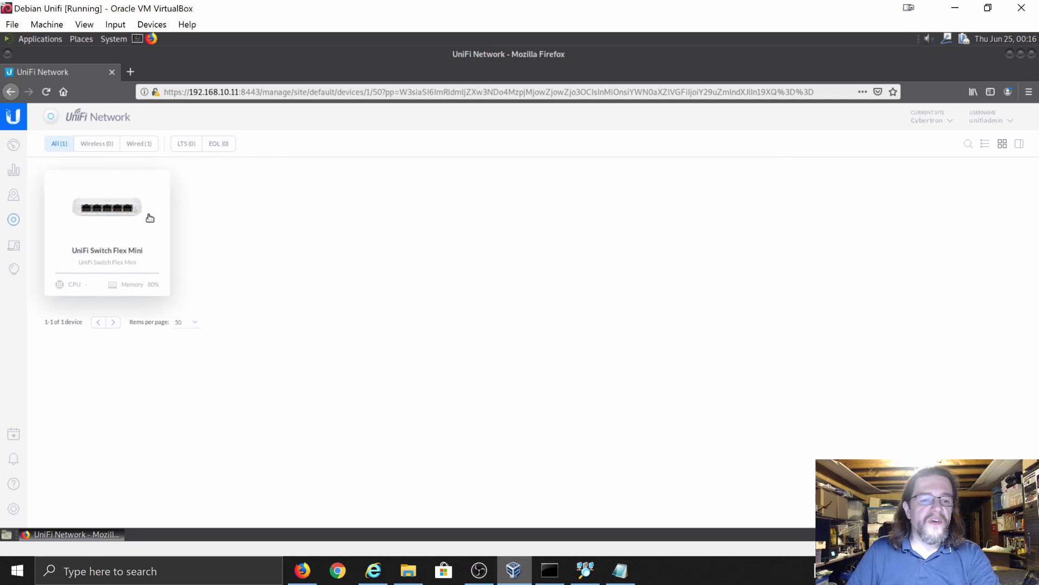
left_click(116, 223)
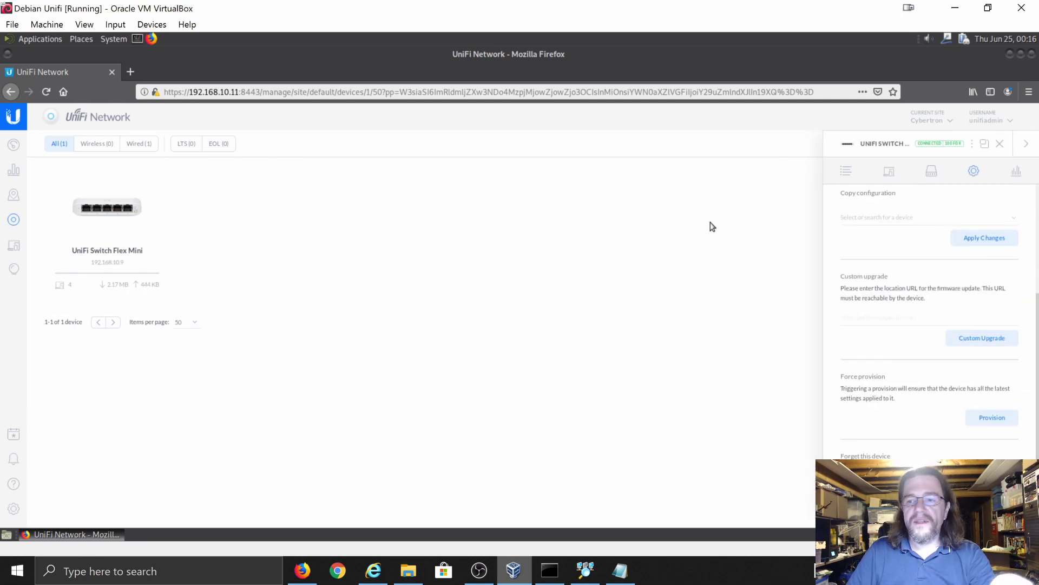
left_click(848, 174)
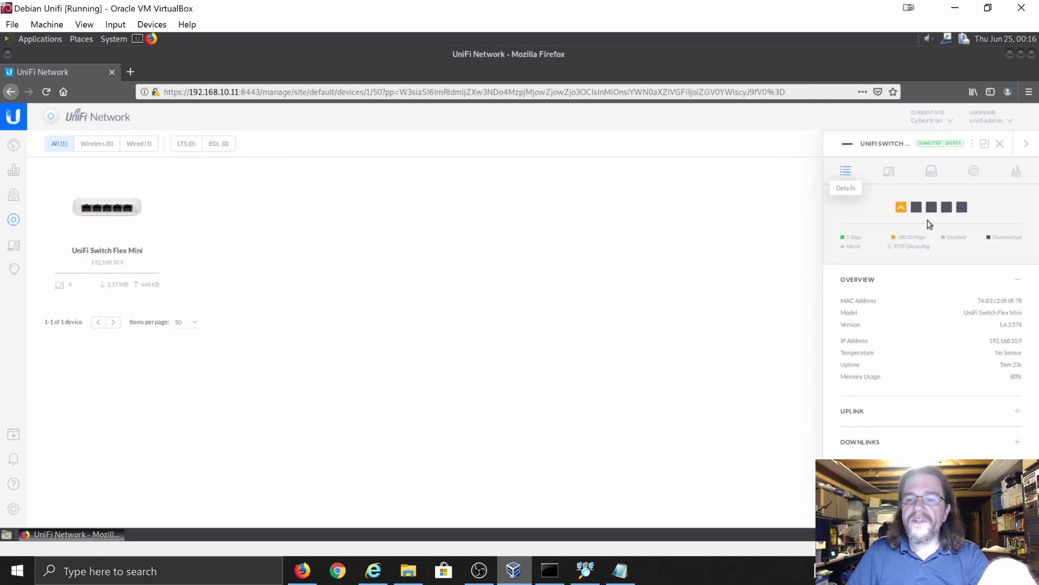
mouse_move(900, 212)
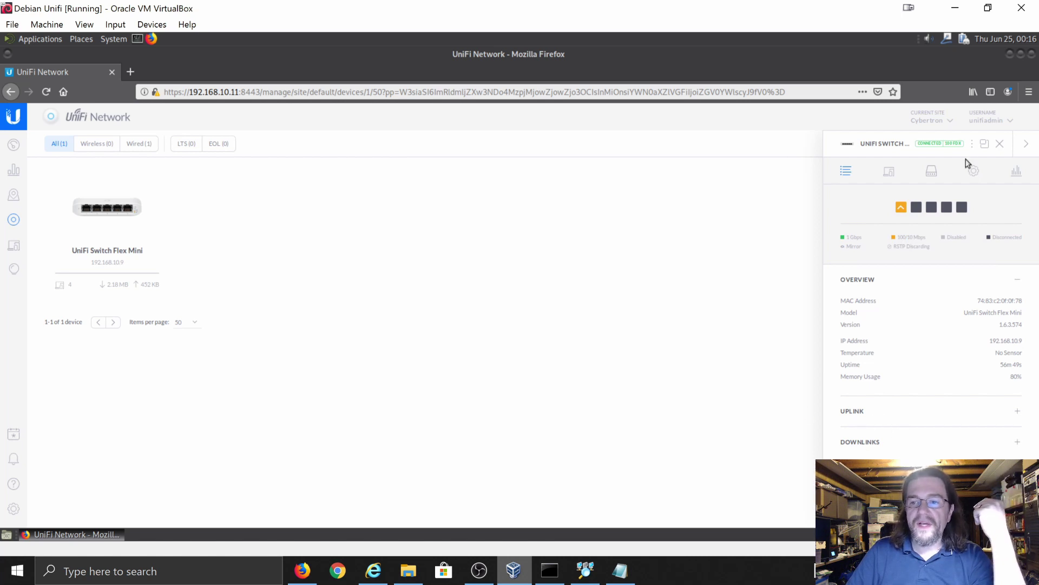
left_click(1025, 146)
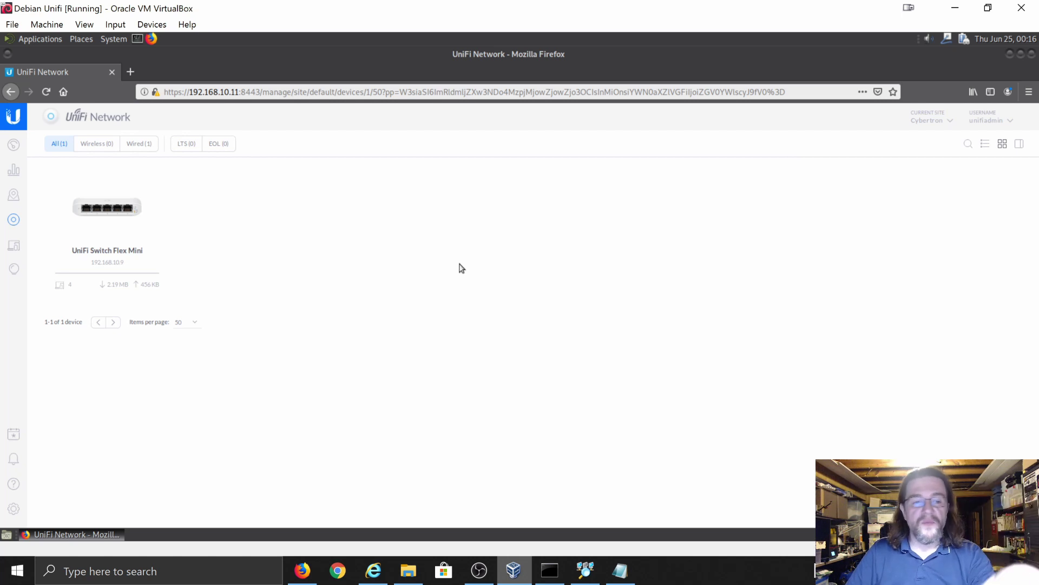
- Load the site dashboard past the slow-page warning and scroll to see 1 switch, 0 access points
left_click(14, 145)
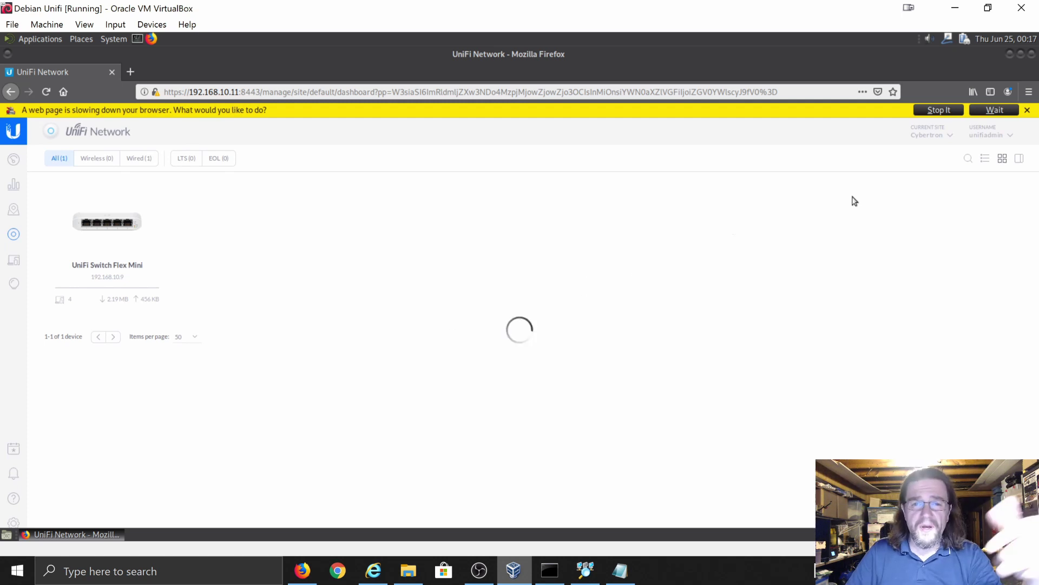
left_click(1000, 110)
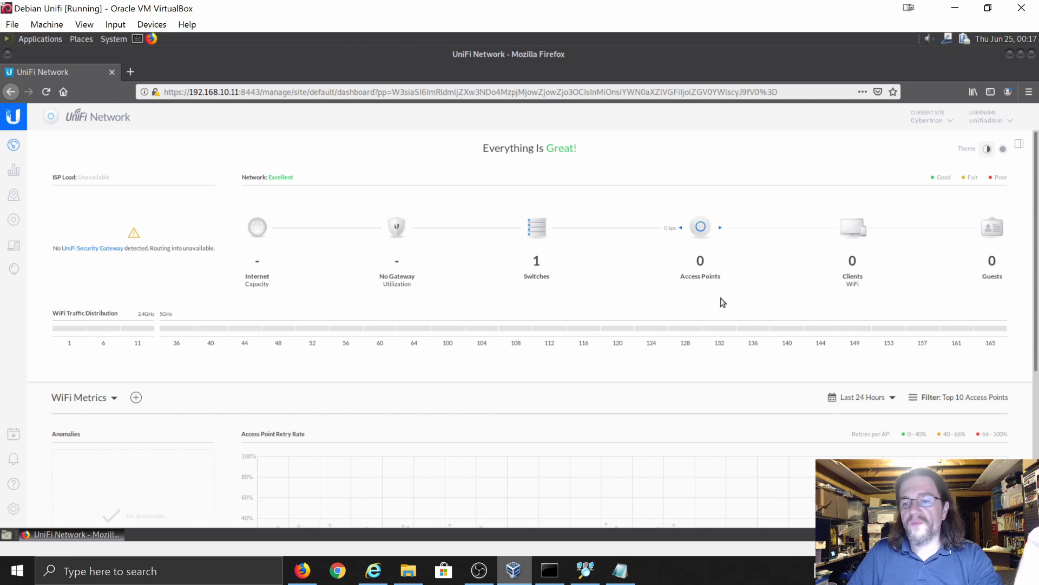
scroll(687, 360, "down", 2)
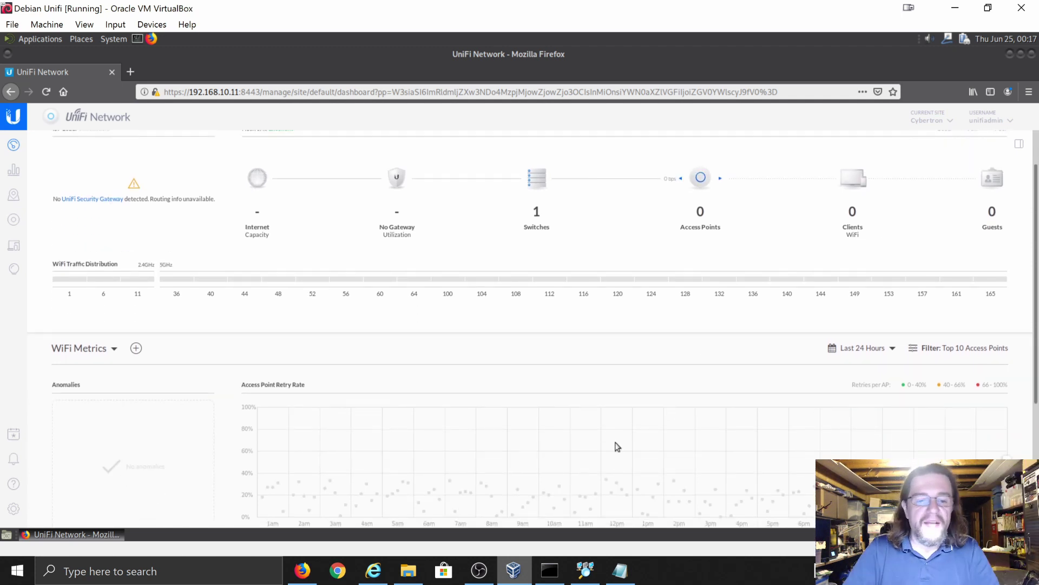
scroll(618, 447, "down", 4)
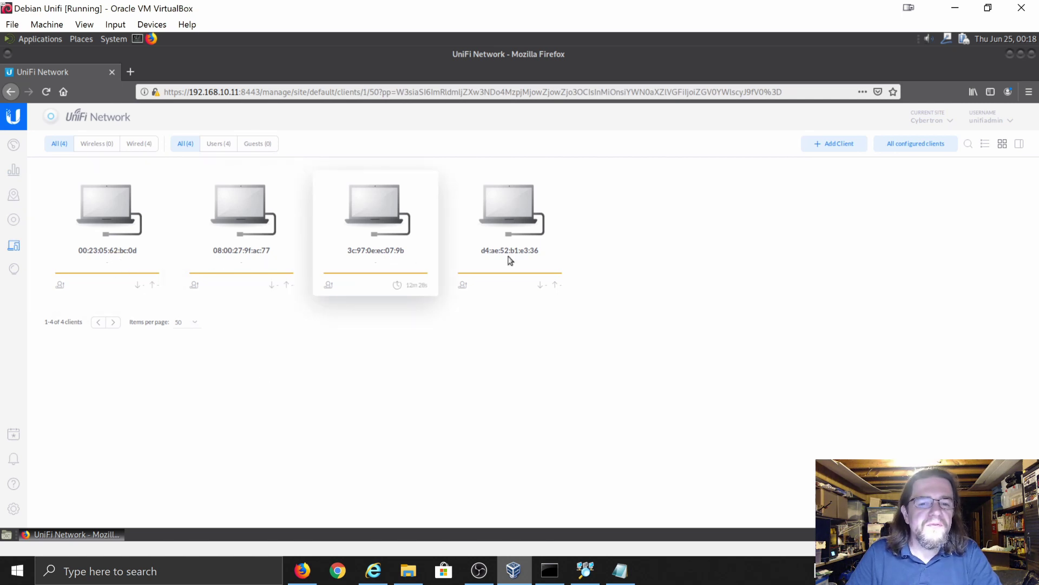
- With the 4-client Clients list showing, close the host's Command Prompt window
mouse_move(510, 266)
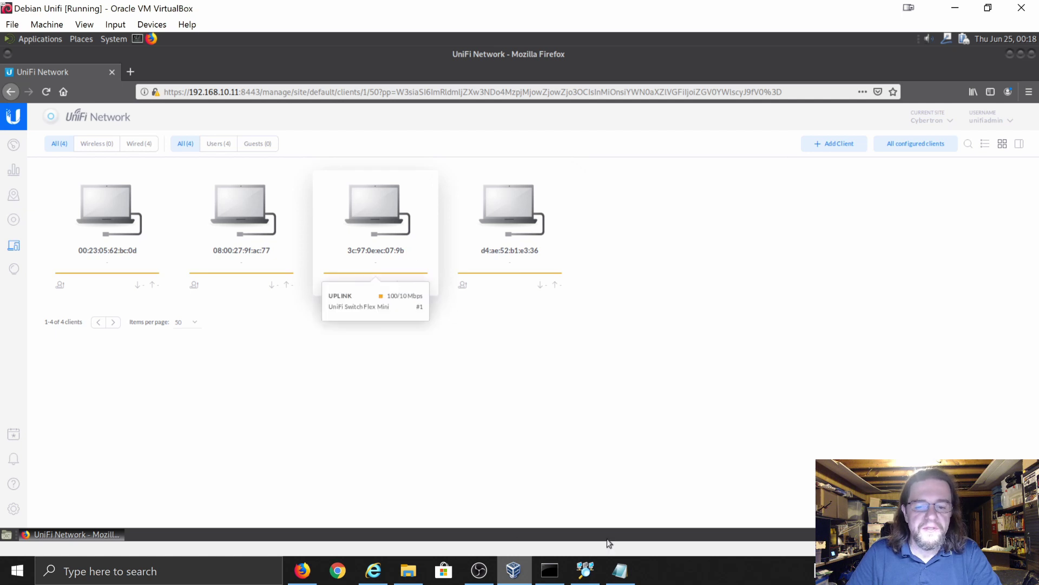
left_click(563, 577)
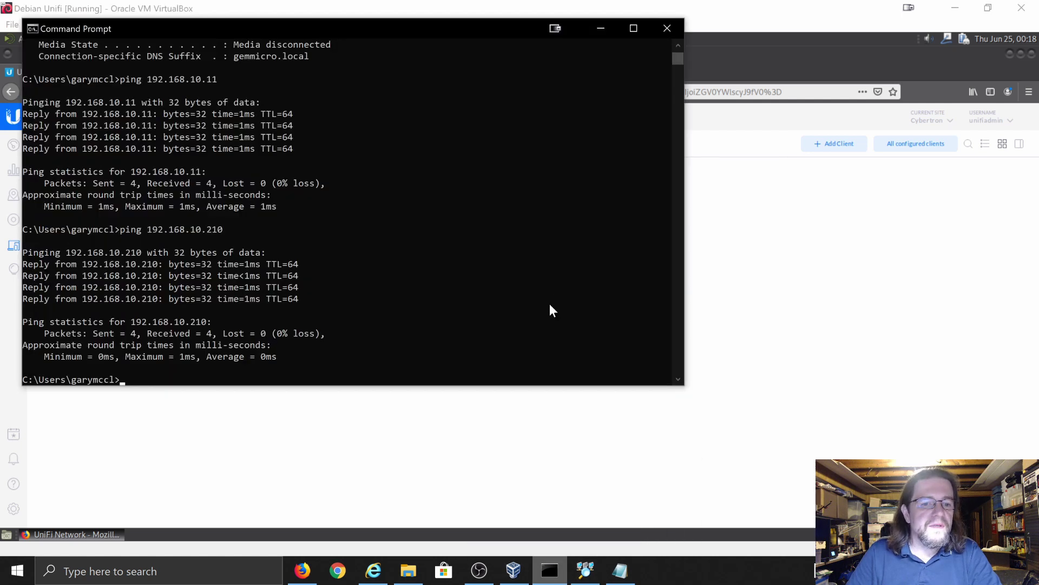
left_click(667, 29)
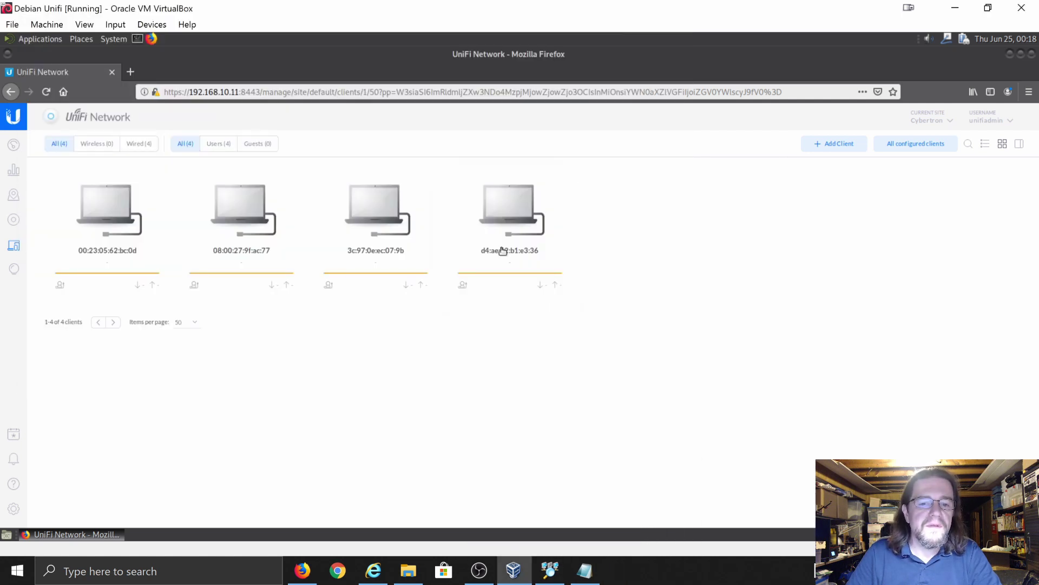
- Filter clients to Wired (4) and open details for 3c:97:0e:ec:07:9b and 00:23:05:62:bc:0d
left_click(365, 245)
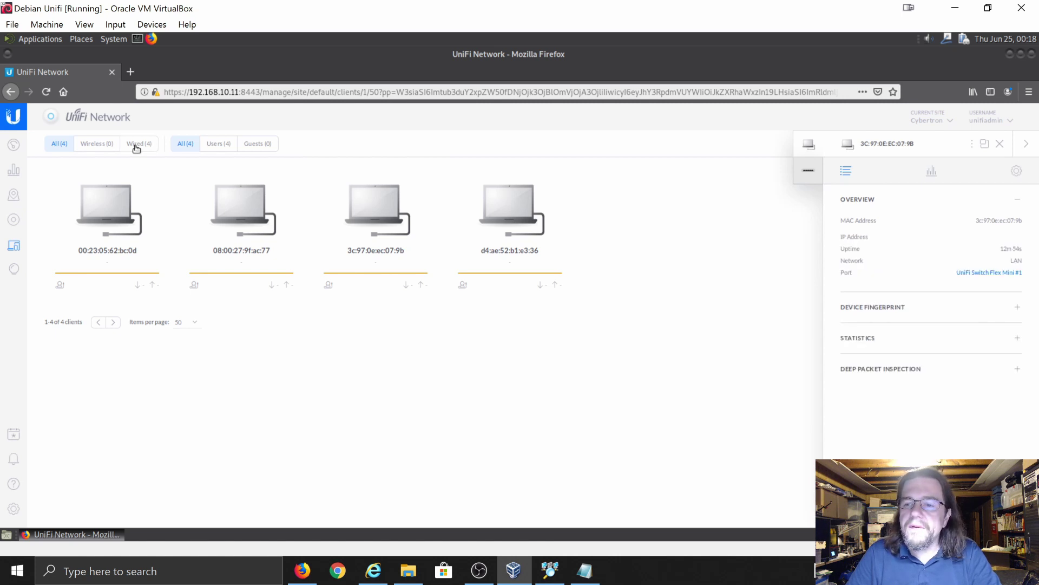
left_click(136, 145)
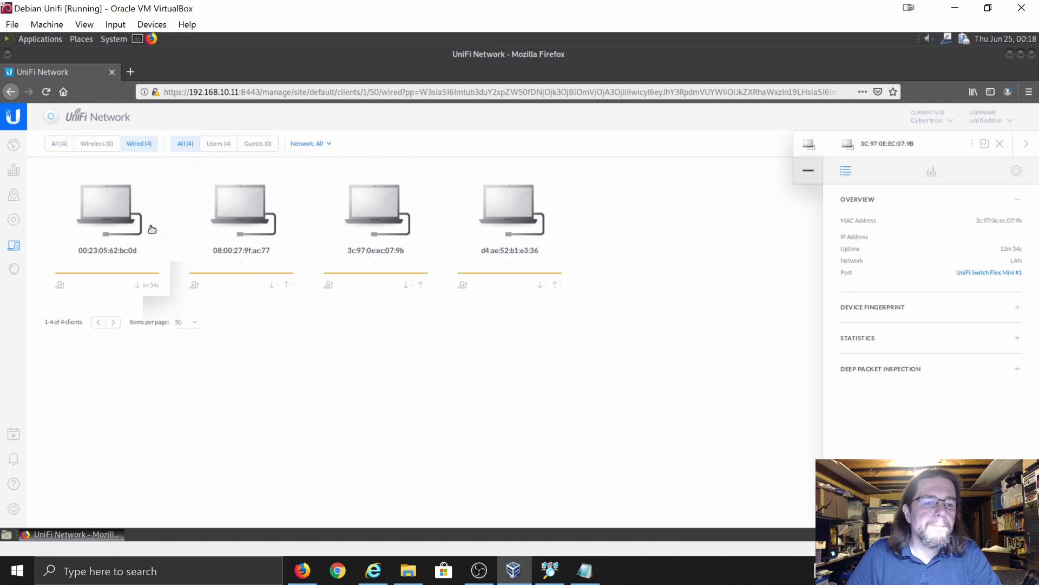
left_click(124, 232)
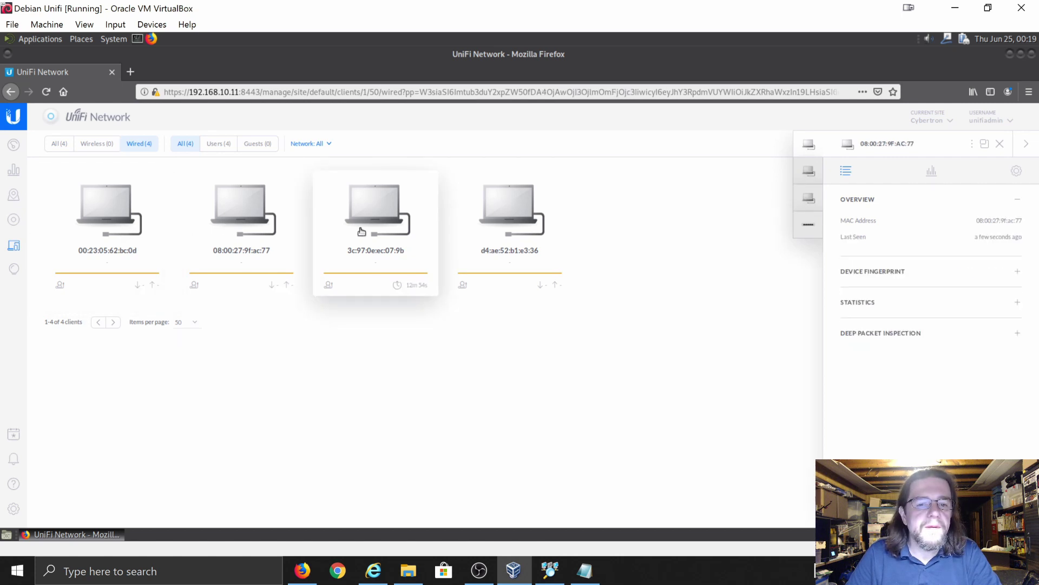
- View details for clients d4:ae:52:b1:e3:36, 00:23:05:62:BC:0D, then 08:00:27:9F:AC:77
left_click(477, 234)
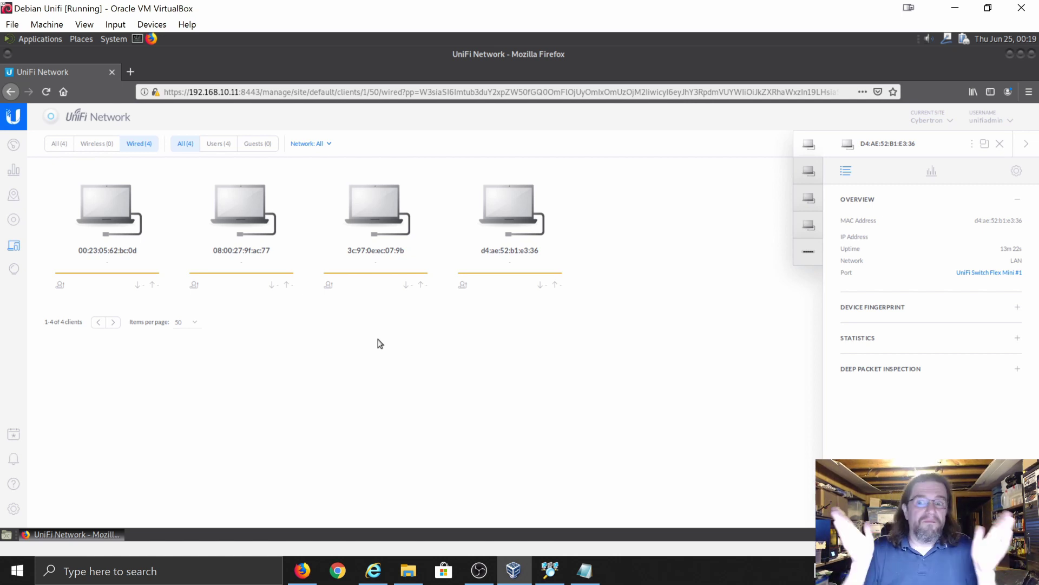
left_click(808, 225)
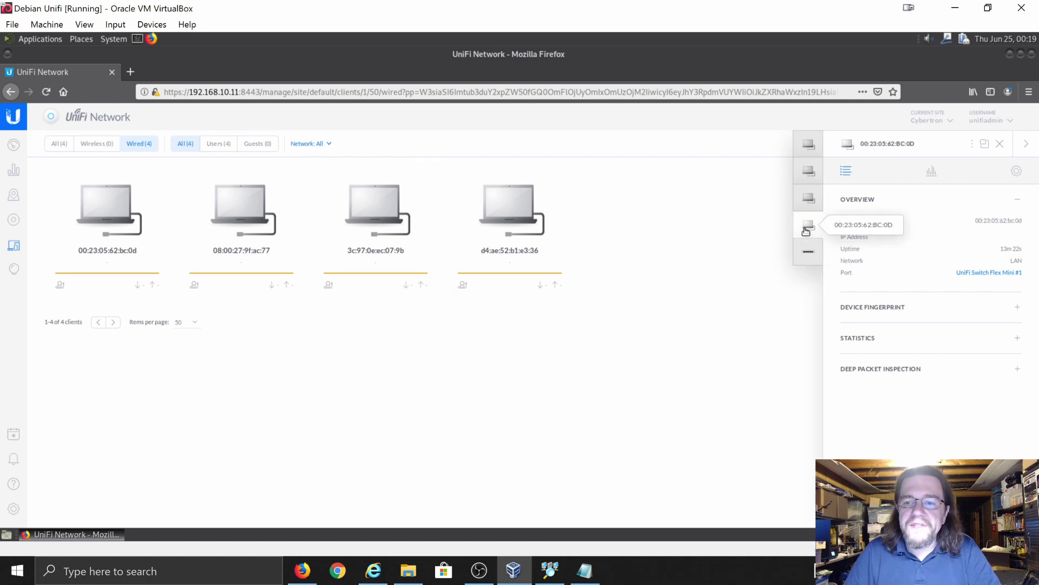
left_click(808, 197)
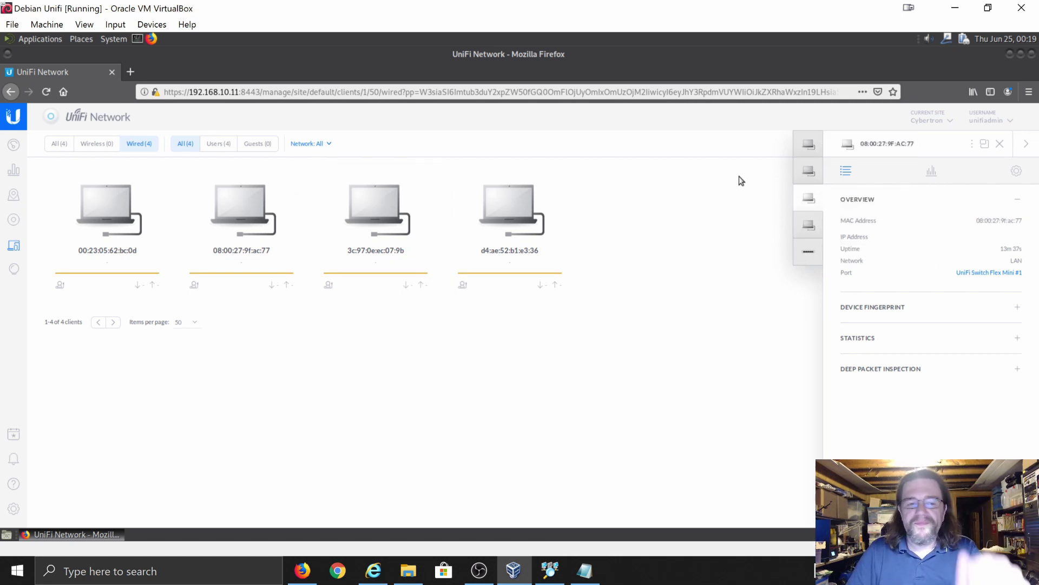